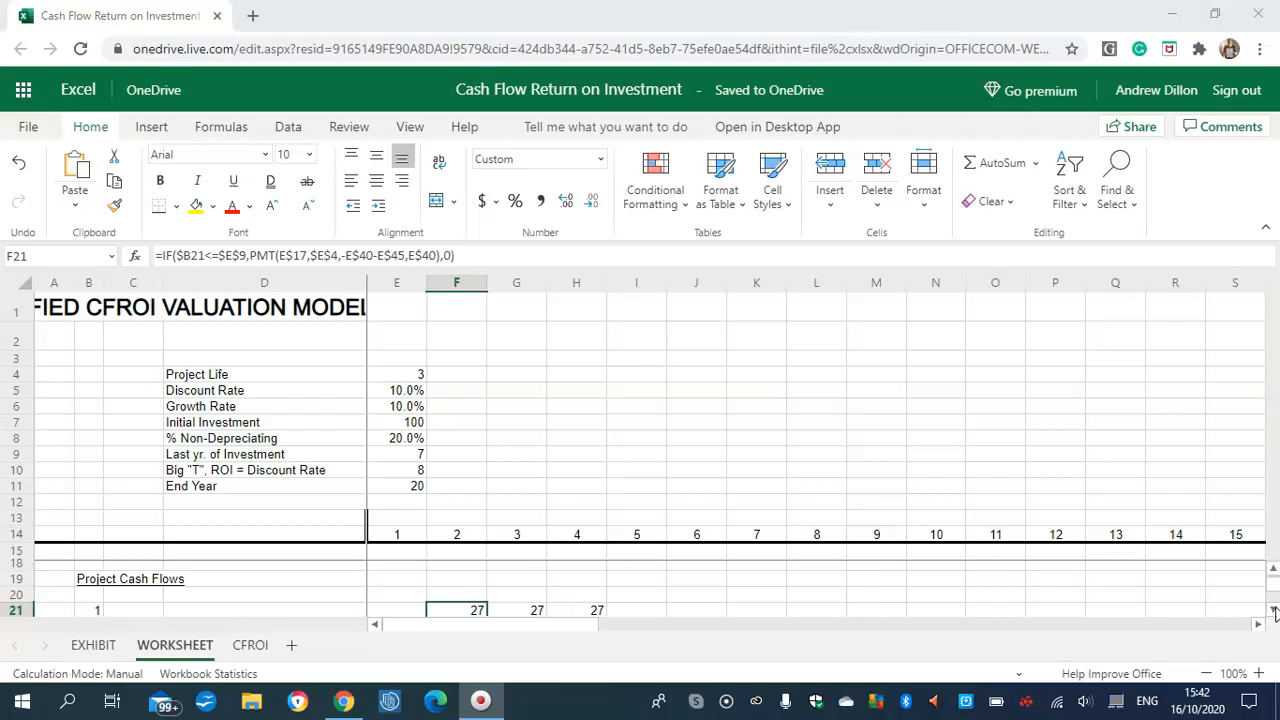
Examine the project 1 cash flow formulas in row 21, from F21 through H21.
{"action": "left_click", "coordinate": [1274, 611]}
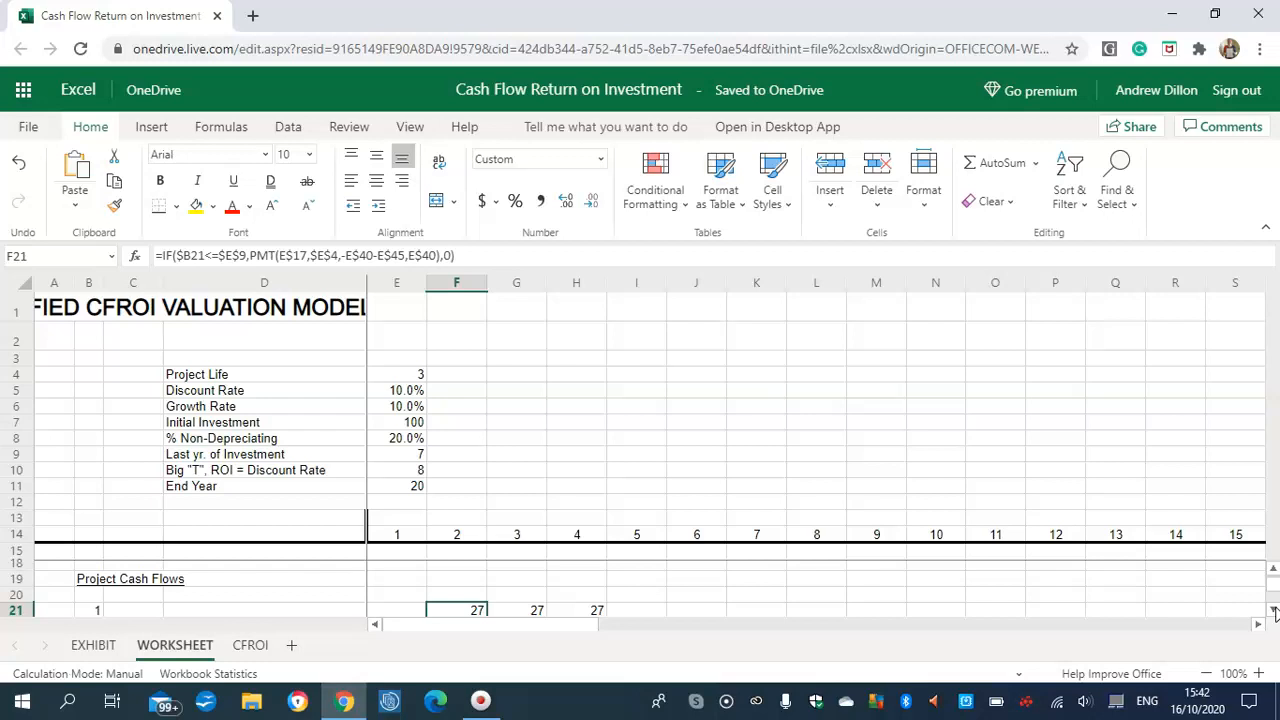
{"action": "left_click", "coordinate": [1274, 611]}
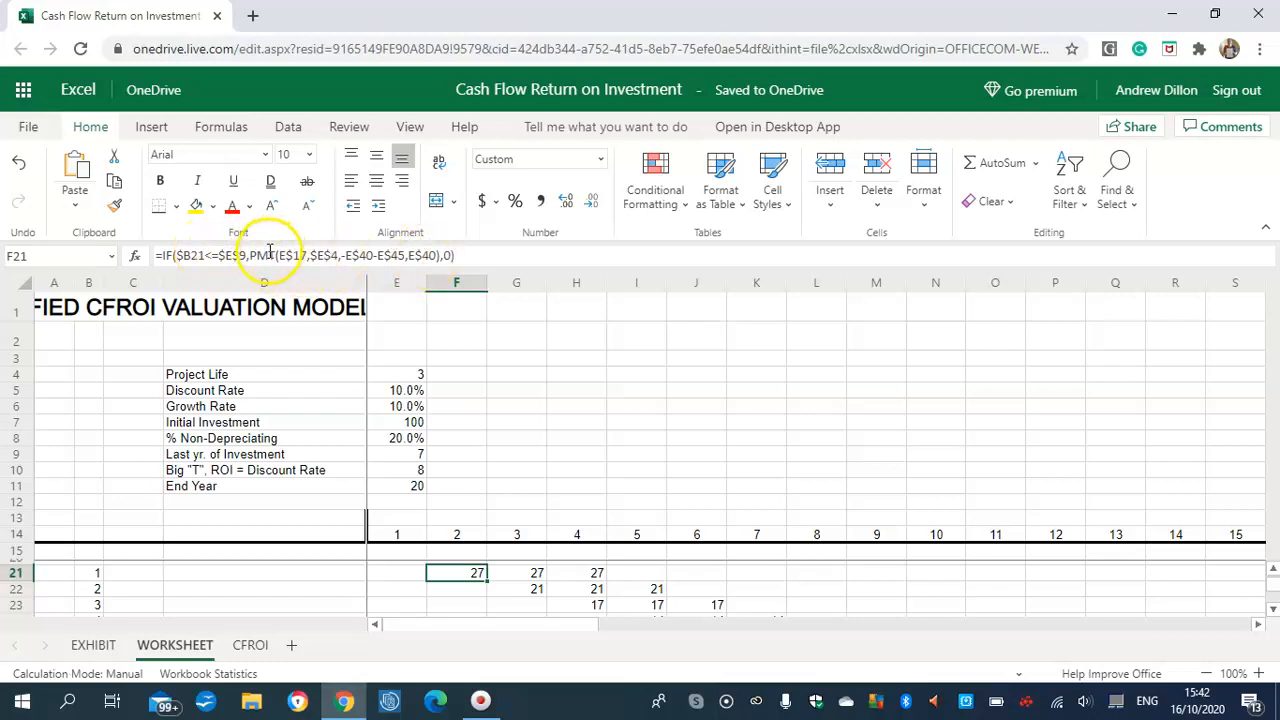
{"action": "left_click", "coordinate": [536, 578]}
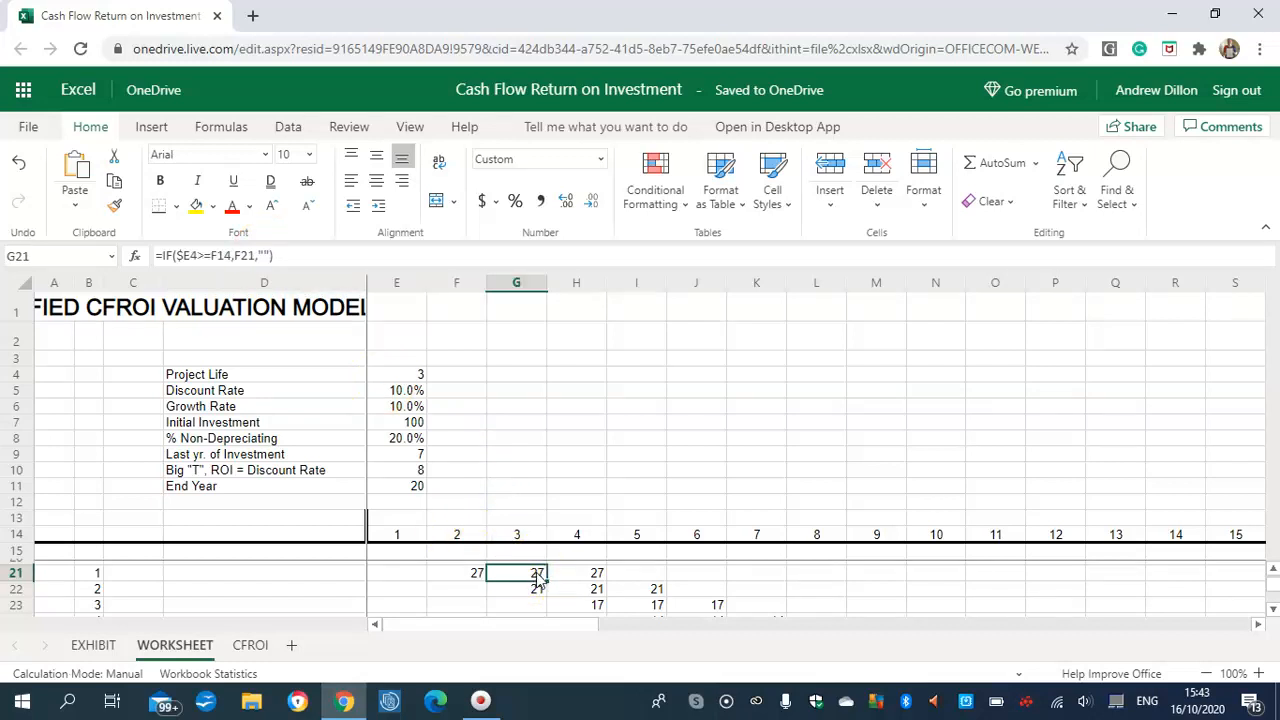
{"action": "left_click", "coordinate": [199, 256]}
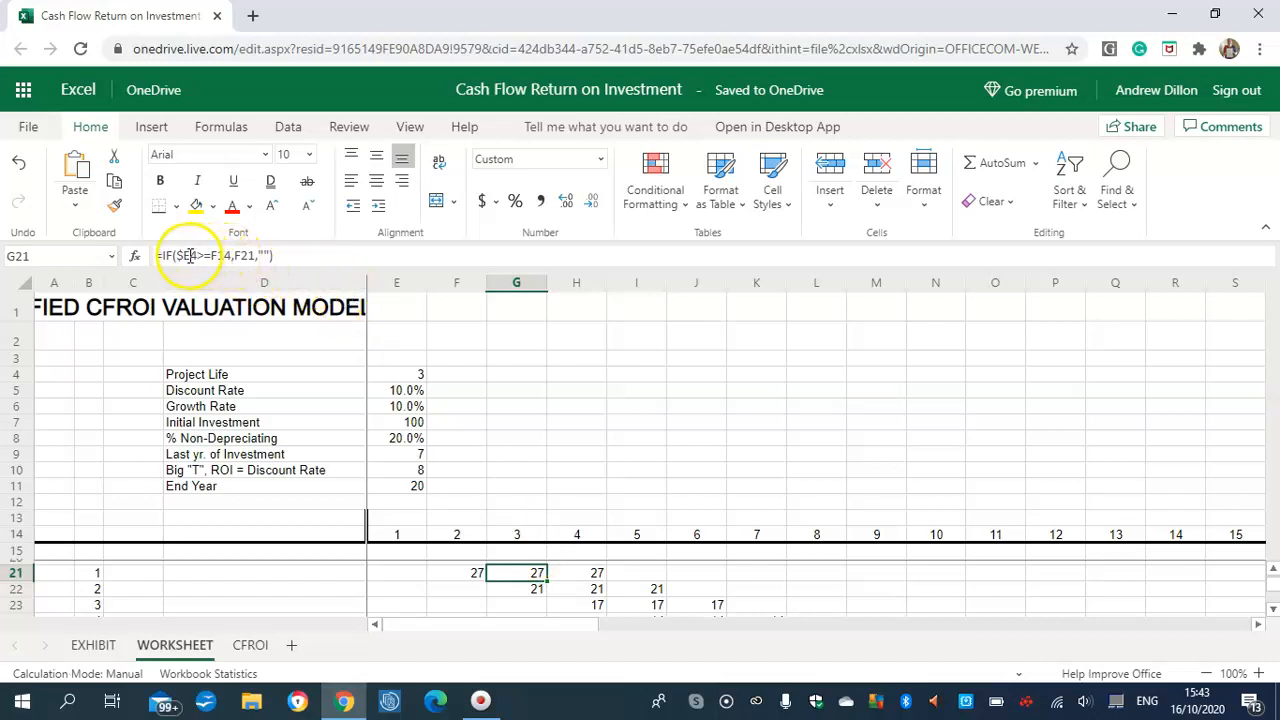
{"action": "type", "text": ">"}
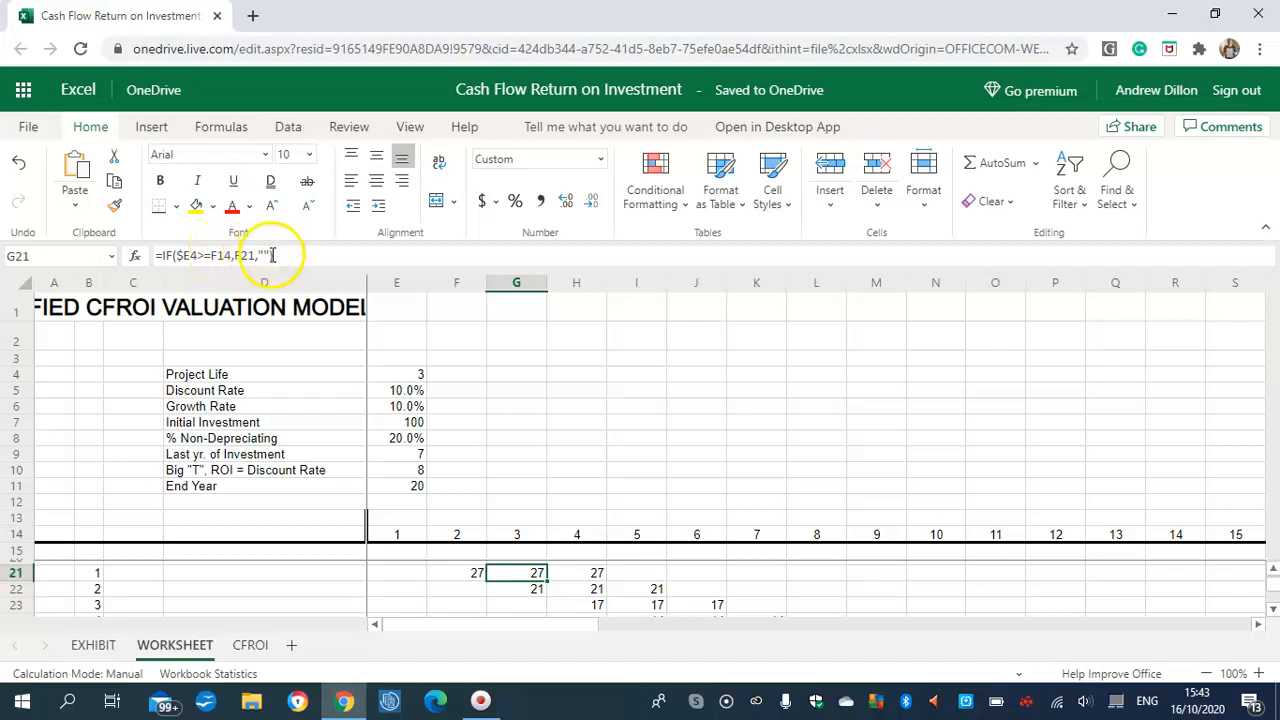
{"action": "left_click", "coordinate": [597, 576]}
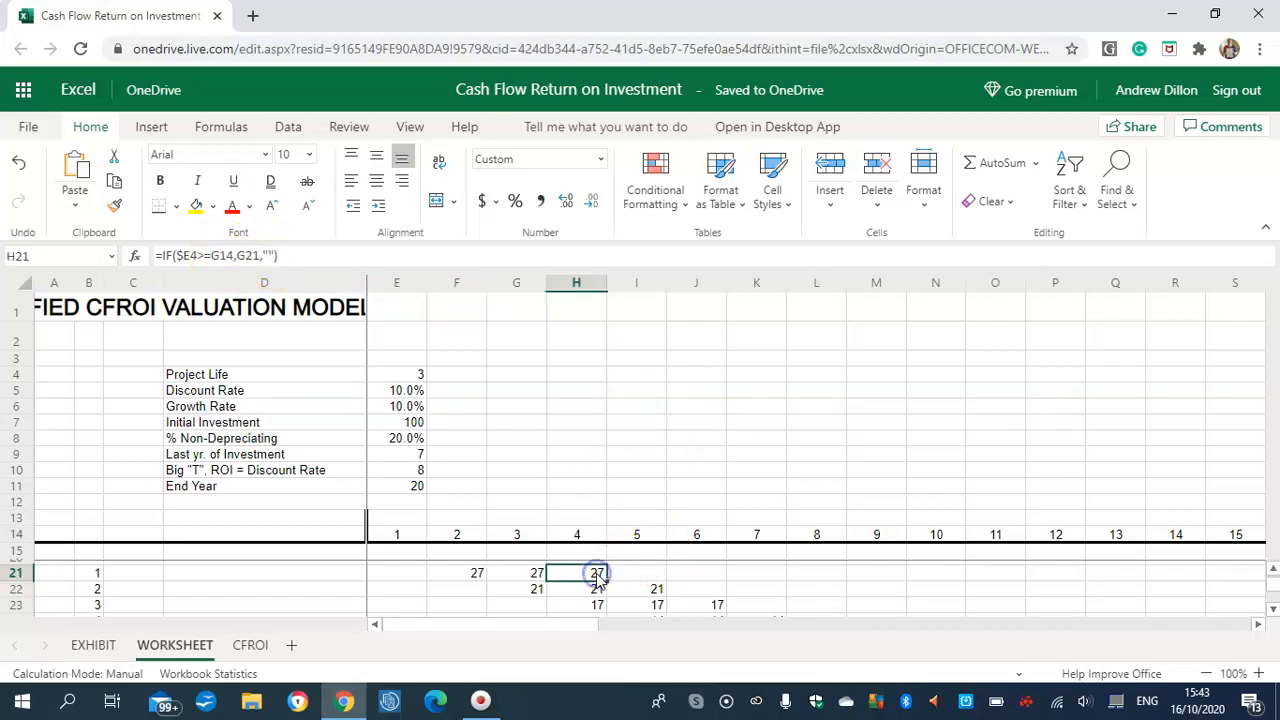
Examine the cash flow formulas for project 2 in G22:H22 and project 3 in H23:J23.
{"action": "left_click", "coordinate": [538, 590]}
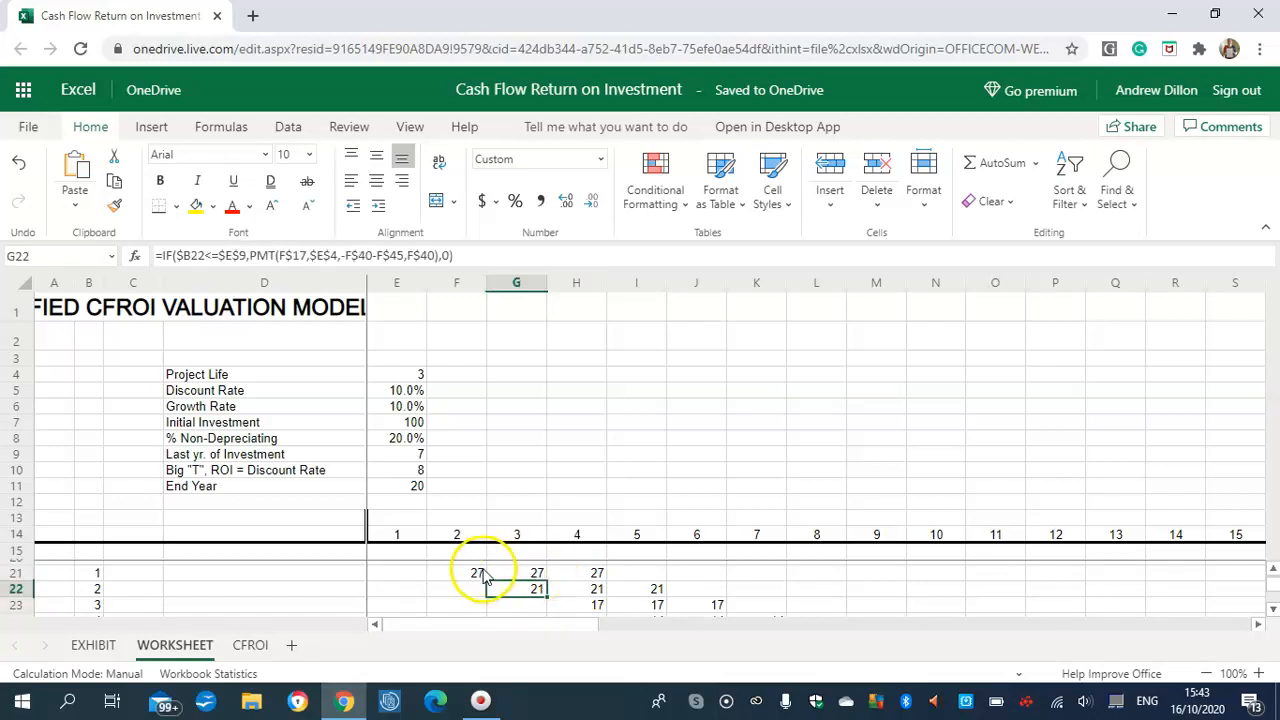
{"action": "left_click", "coordinate": [597, 598]}
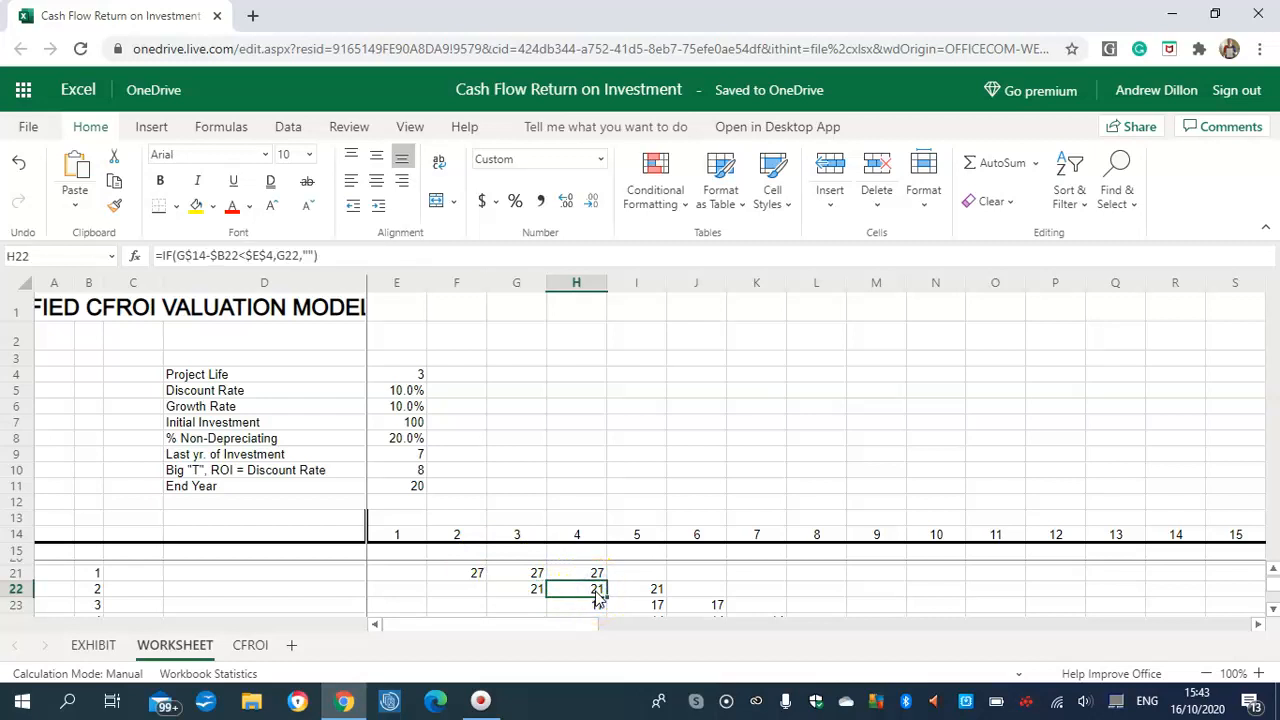
{"action": "left_click", "coordinate": [599, 606]}
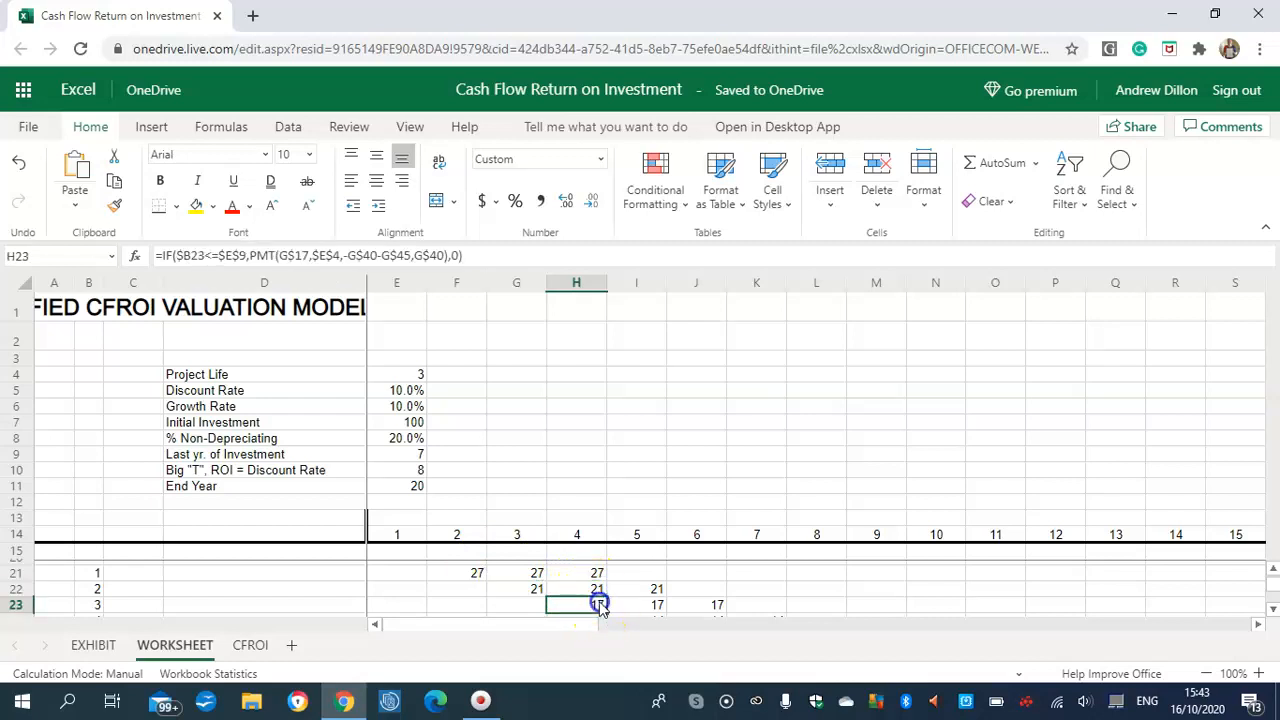
{"action": "left_click", "coordinate": [650, 606]}
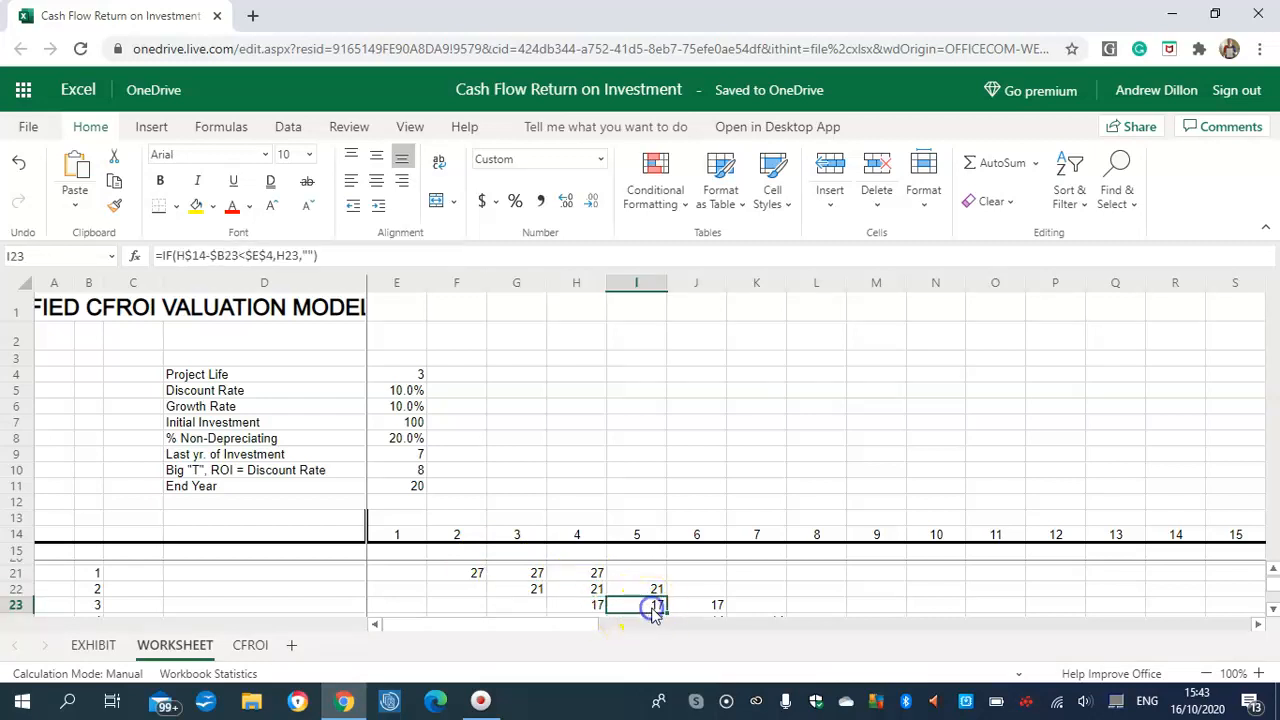
{"action": "left_click", "coordinate": [717, 606]}
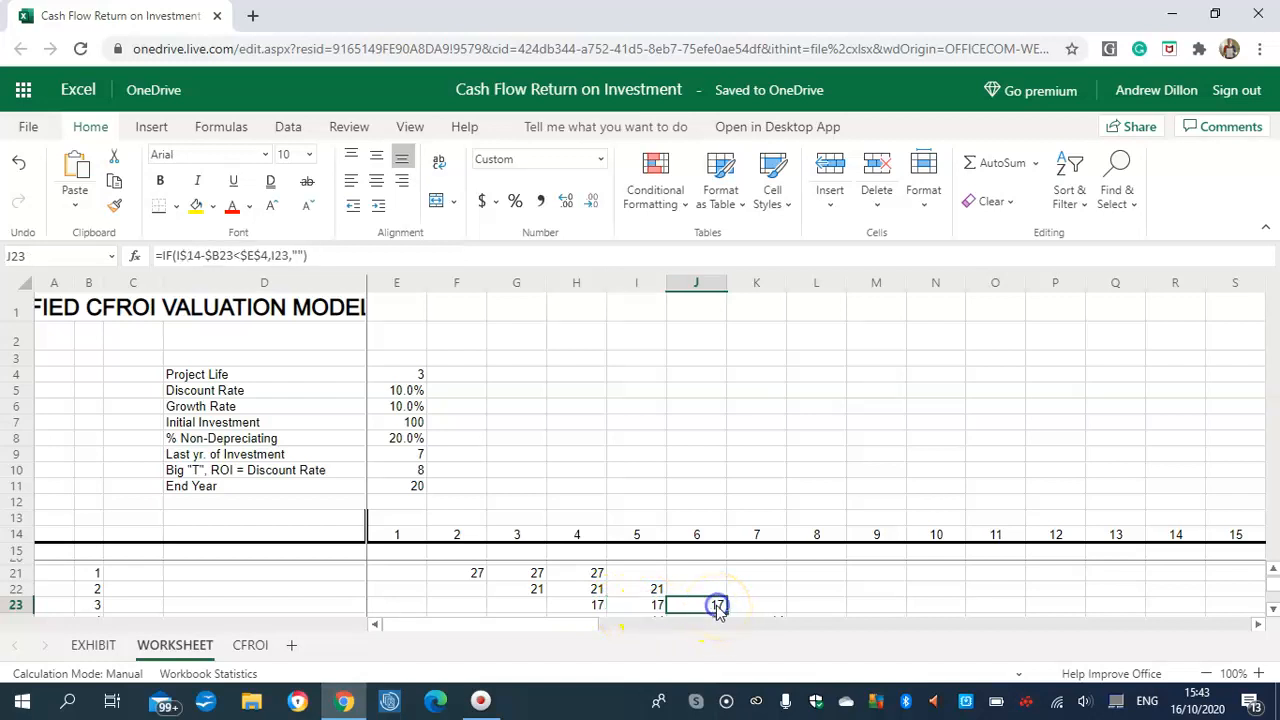
{"action": "left_click", "coordinate": [597, 606]}
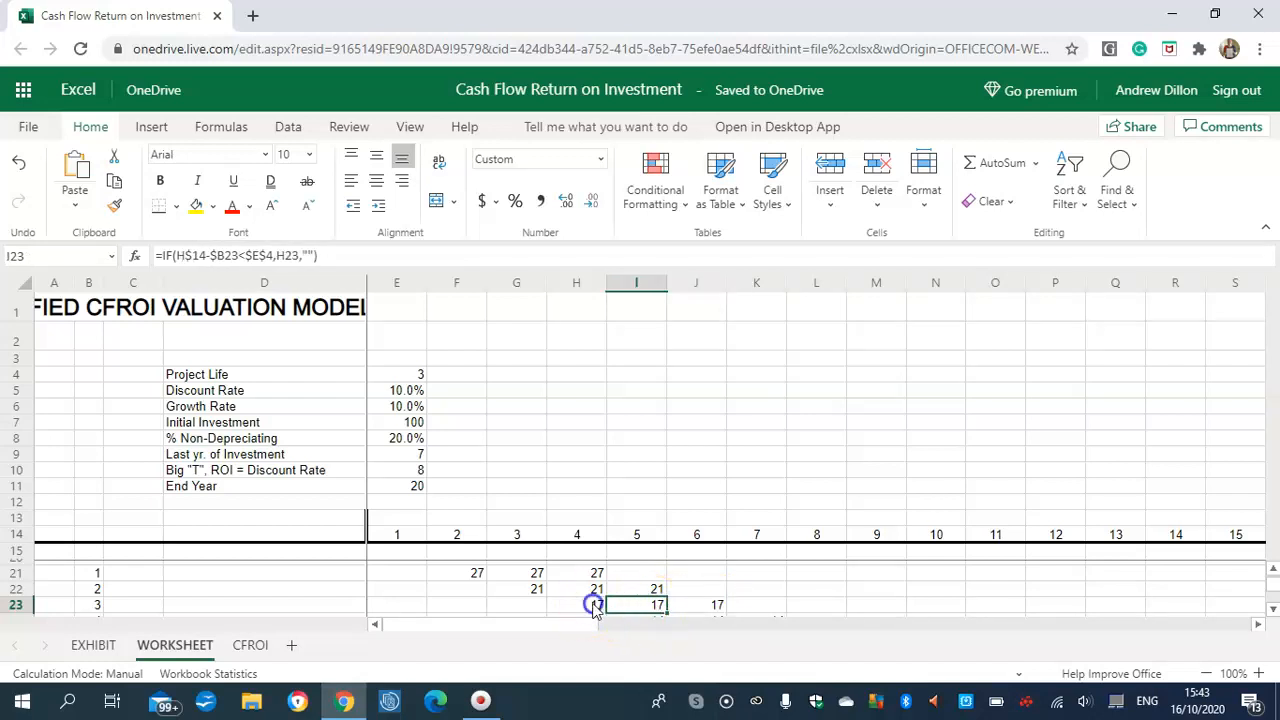
{"action": "left_click", "coordinate": [1273, 609]}
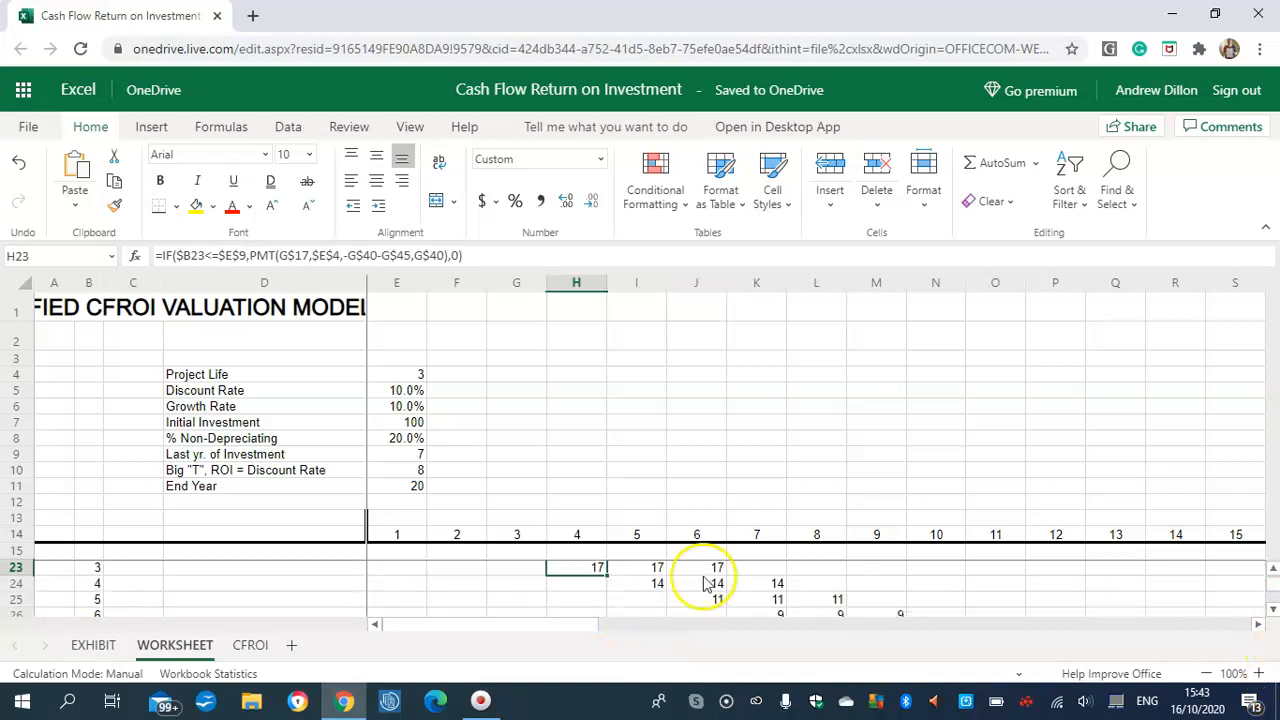
{"action": "left_click", "coordinate": [657, 572]}
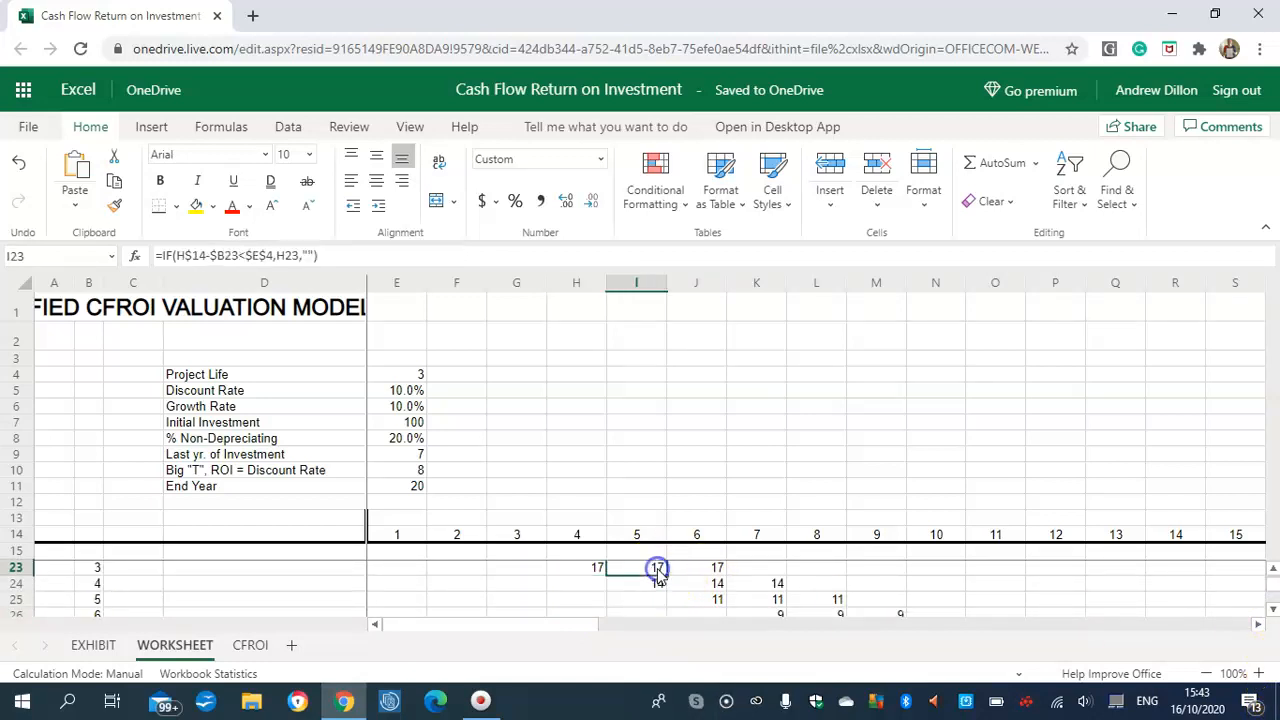
{"action": "left_click", "coordinate": [720, 572]}
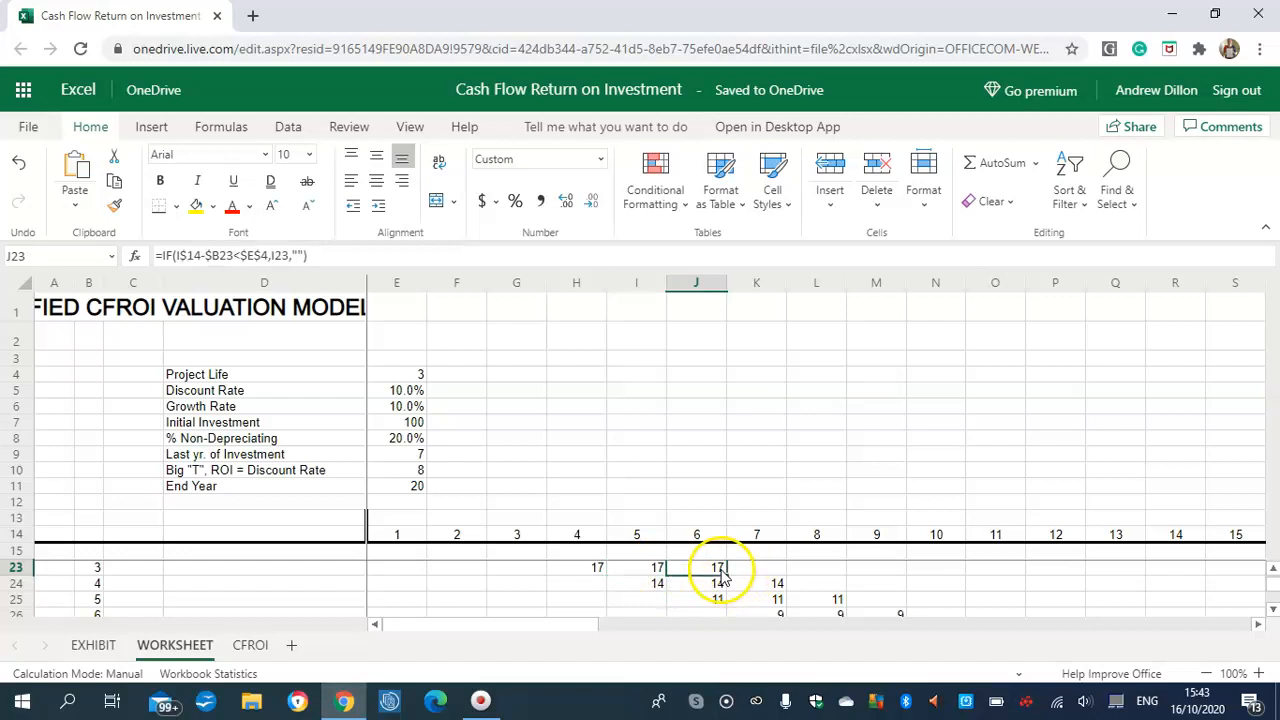
Examine the cash flow formulas for project 4 in I24:K24 and project 5 in J25:L25.
{"action": "left_click", "coordinate": [660, 583]}
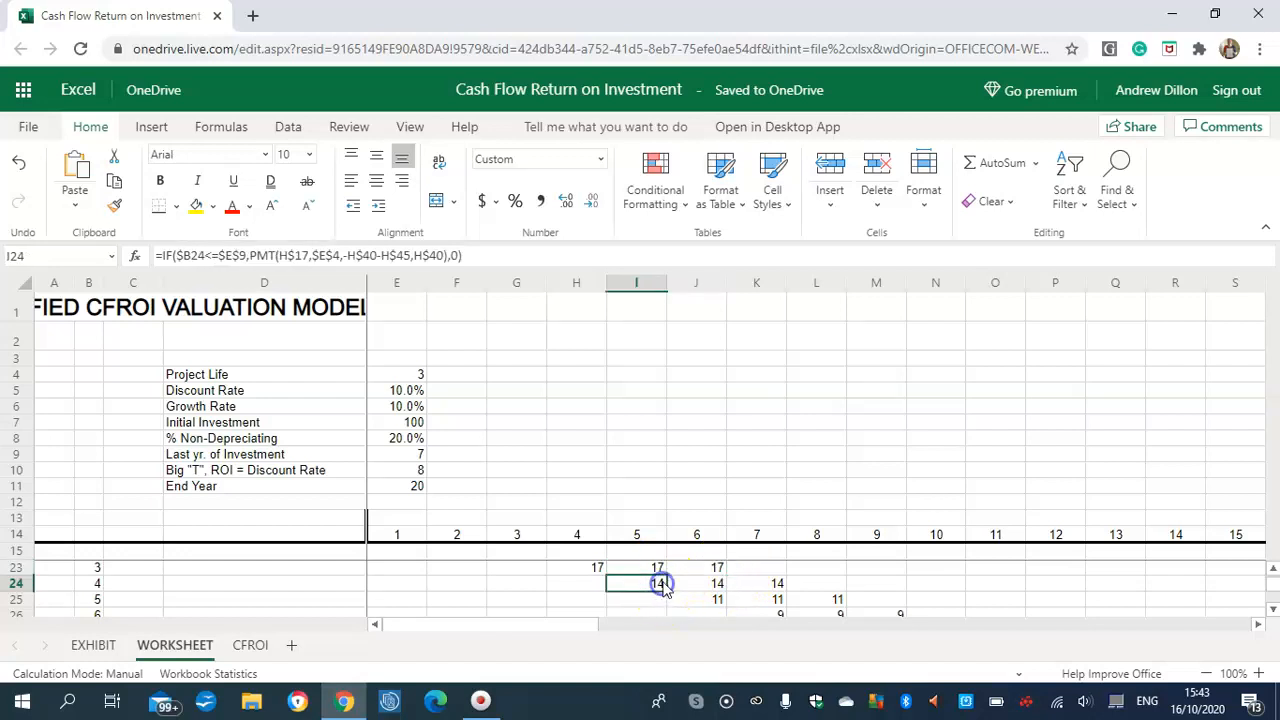
{"action": "left_click", "coordinate": [718, 583]}
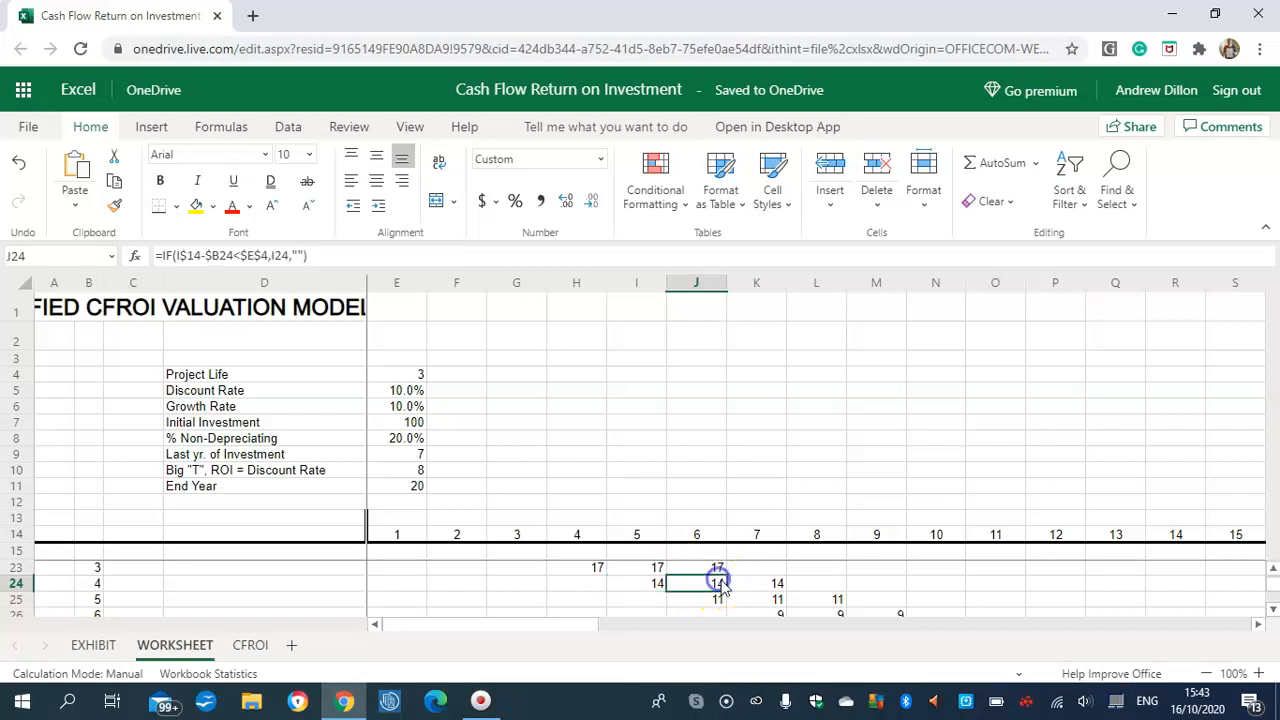
{"action": "left_click", "coordinate": [773, 585]}
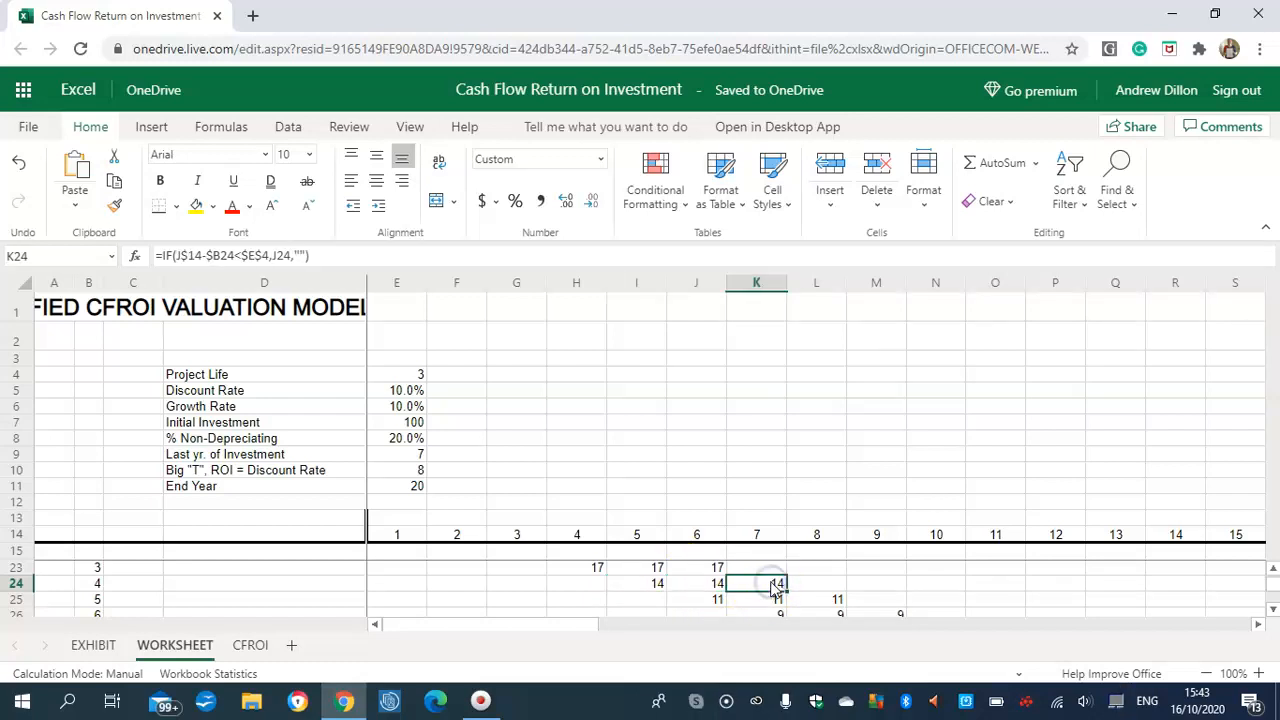
{"action": "left_click", "coordinate": [717, 600]}
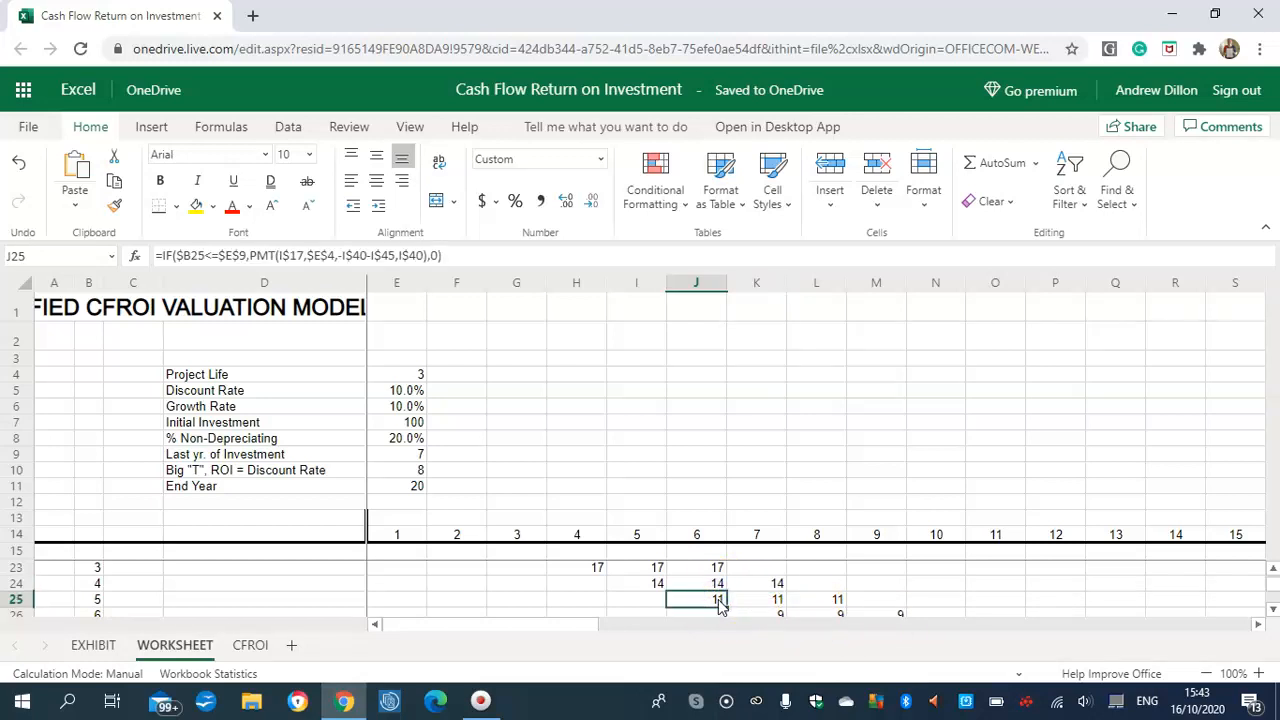
{"action": "left_click", "coordinate": [783, 602]}
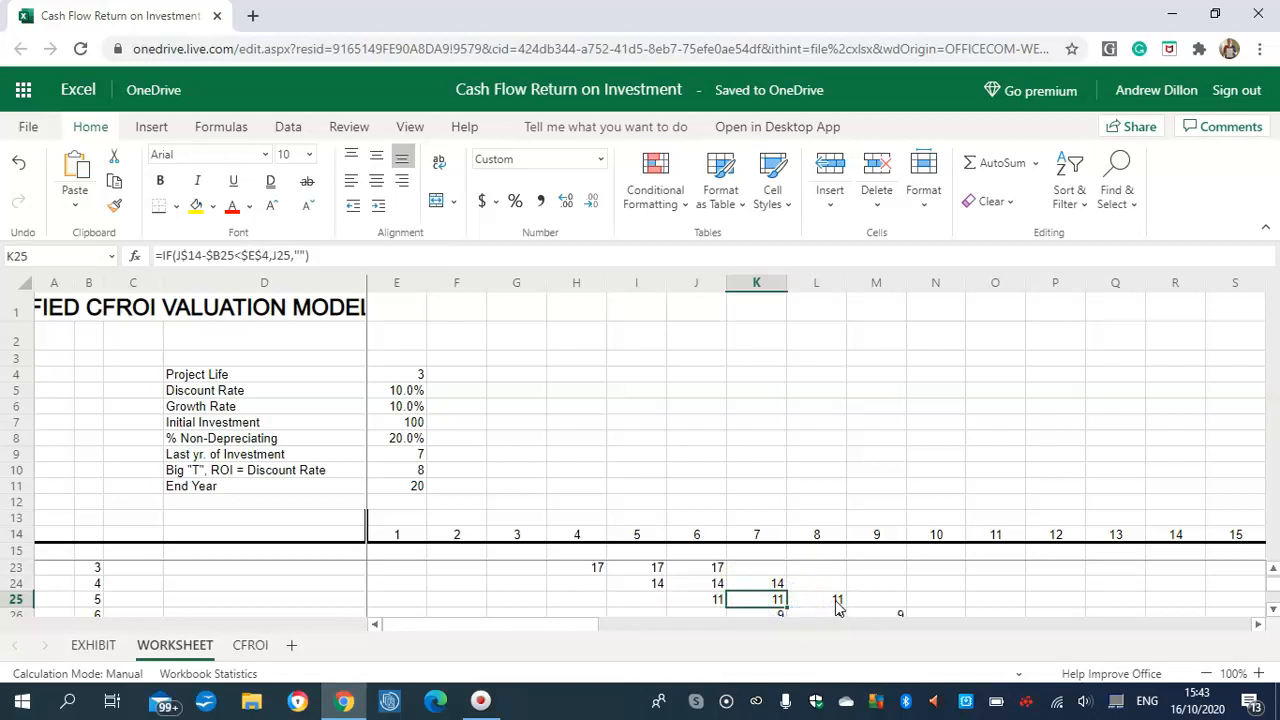
{"action": "left_click", "coordinate": [838, 602]}
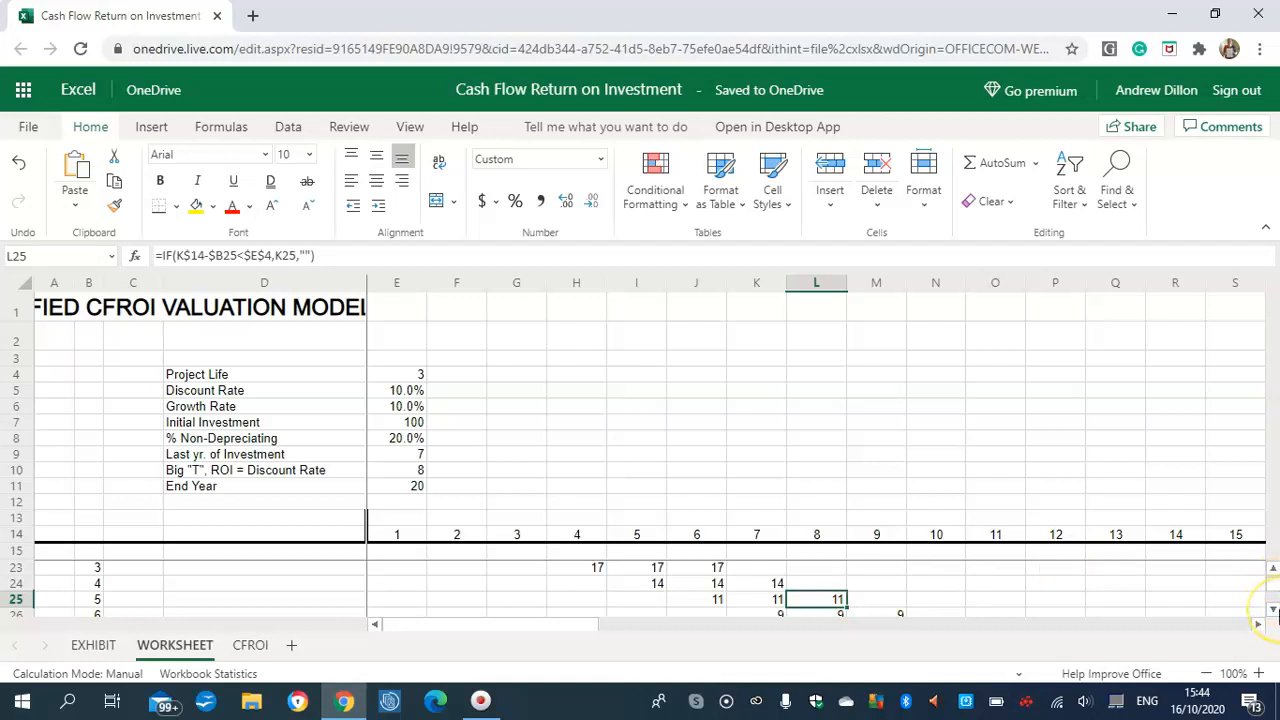
Examine the cash flow formulas for project 6 in K26:M26 and project 7 in L27:N27.
{"action": "left_click", "coordinate": [1272, 609]}
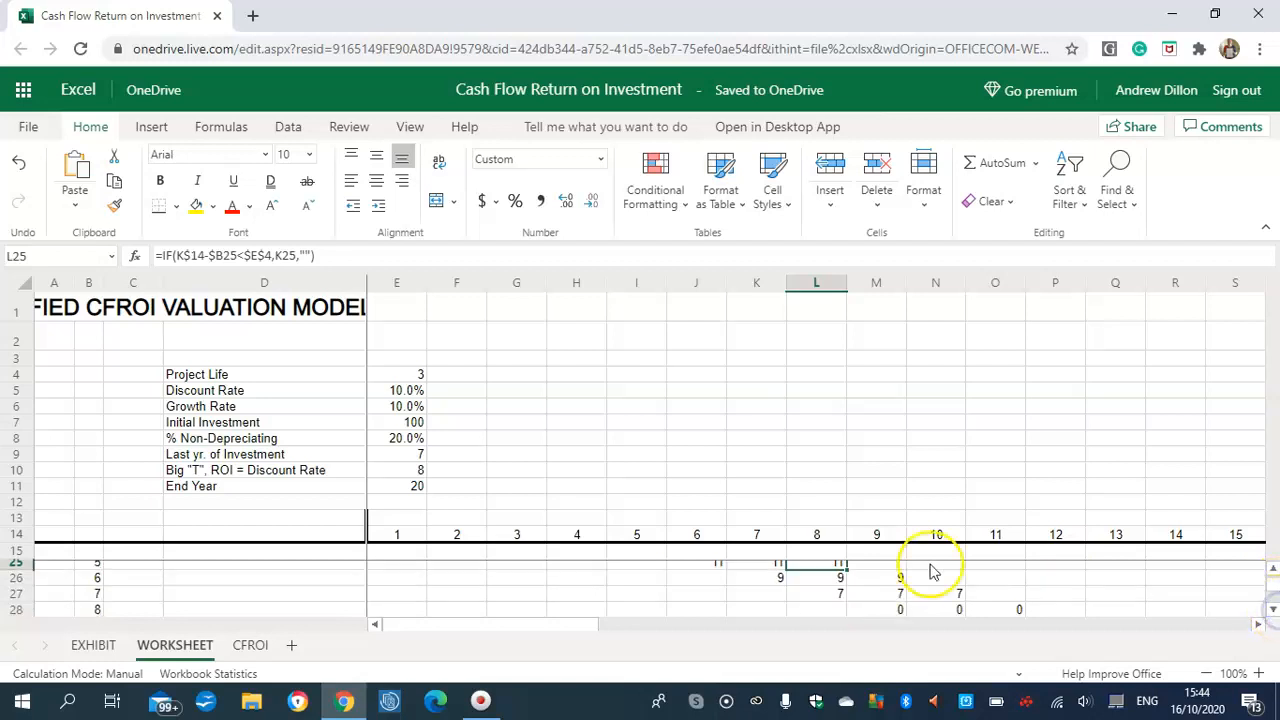
{"action": "left_click", "coordinate": [780, 578]}
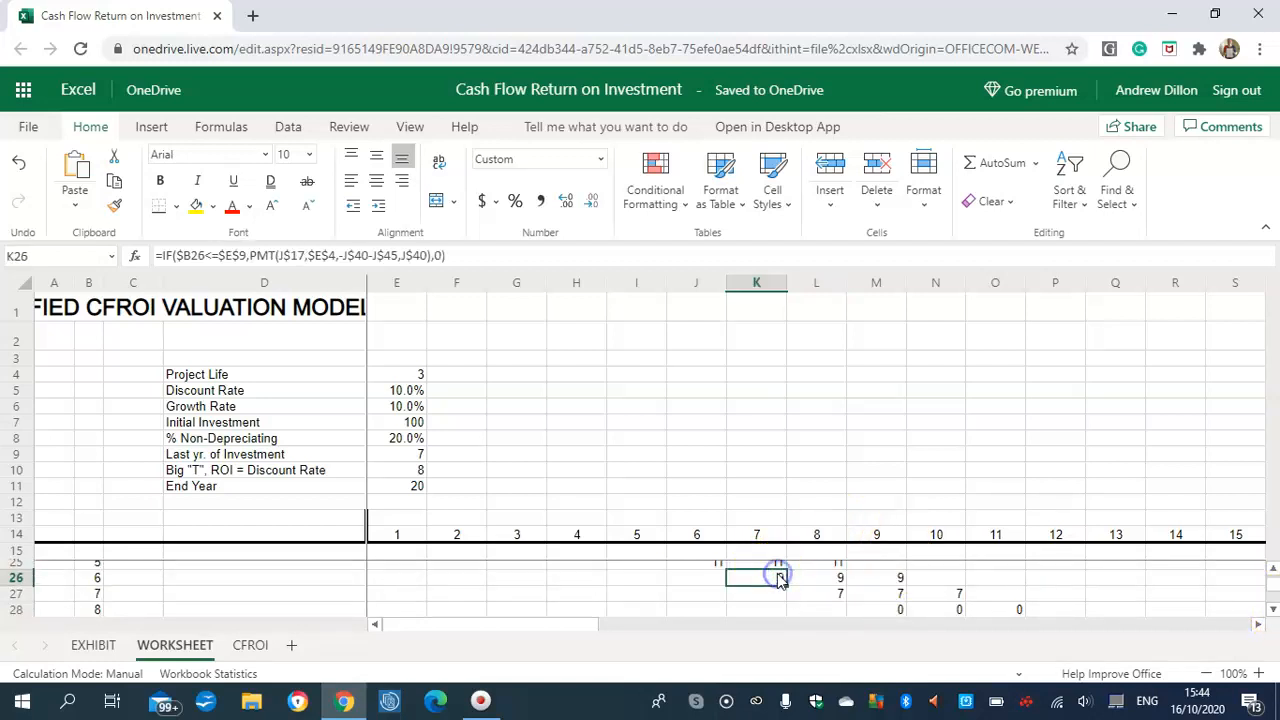
{"action": "left_click", "coordinate": [835, 582]}
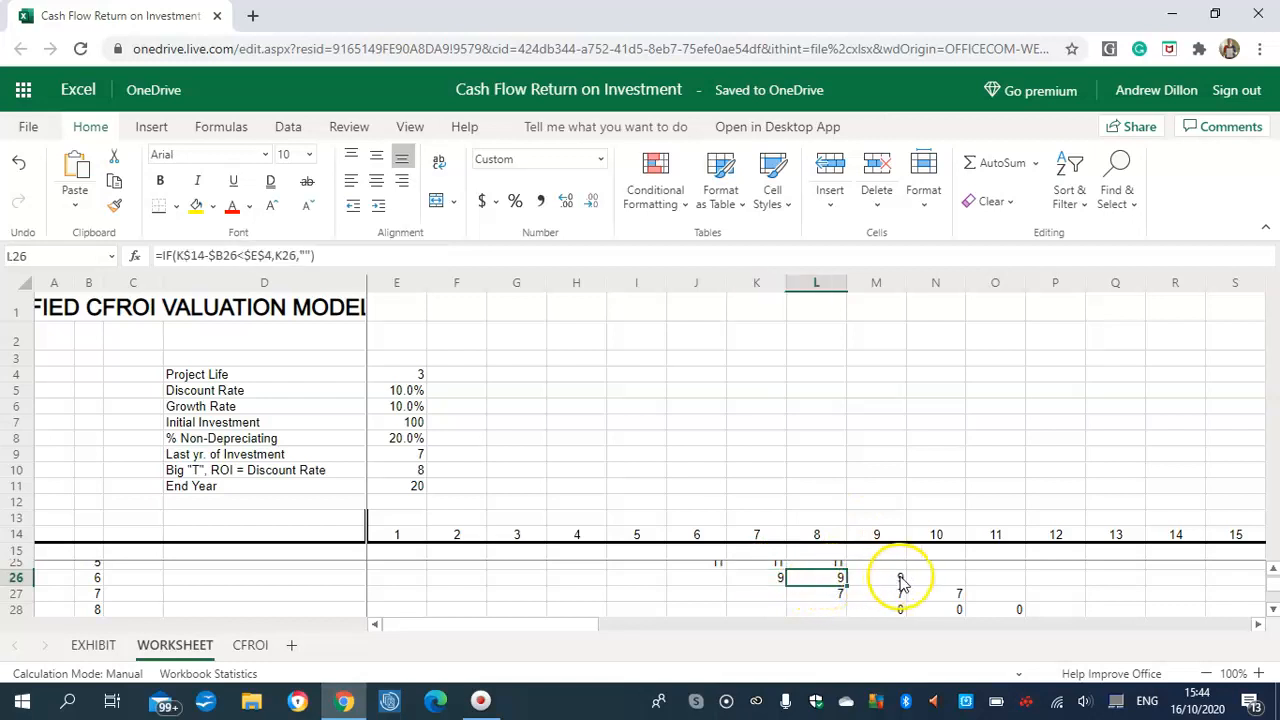
{"action": "left_click", "coordinate": [894, 580]}
{"action": "left_click", "coordinate": [840, 592]}
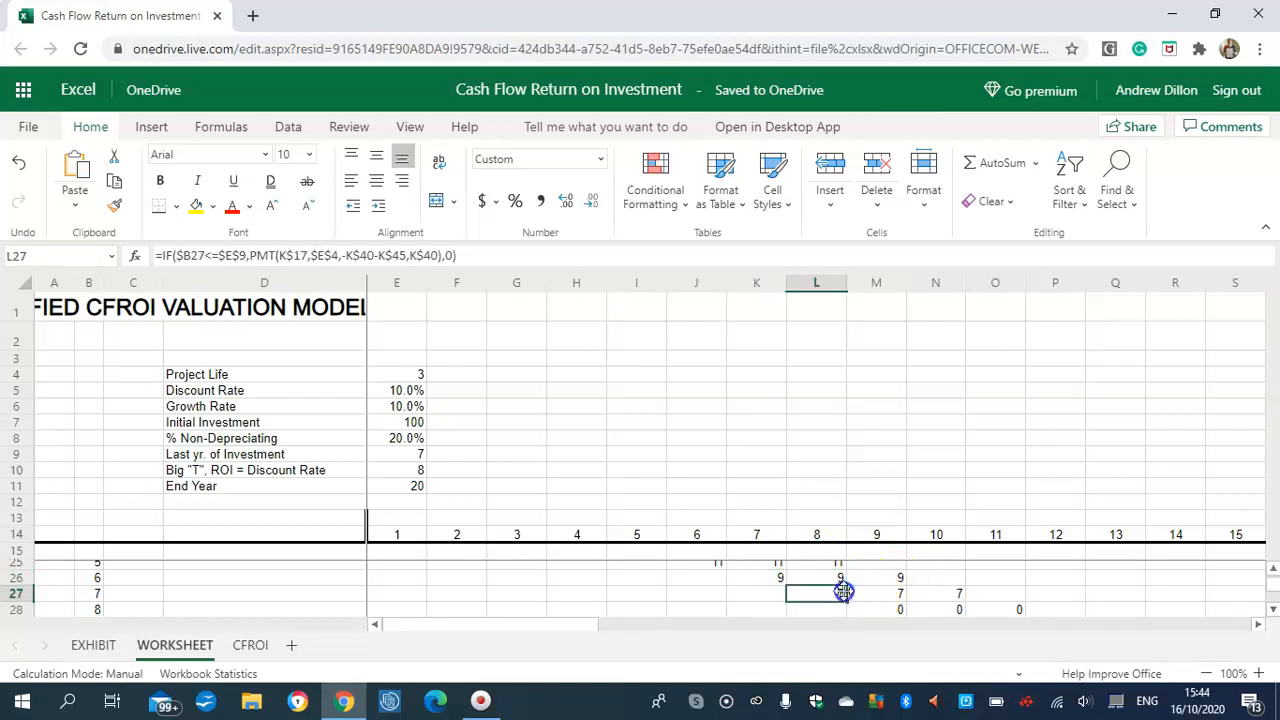
{"action": "left_click", "coordinate": [898, 594]}
{"action": "left_click", "coordinate": [957, 595]}
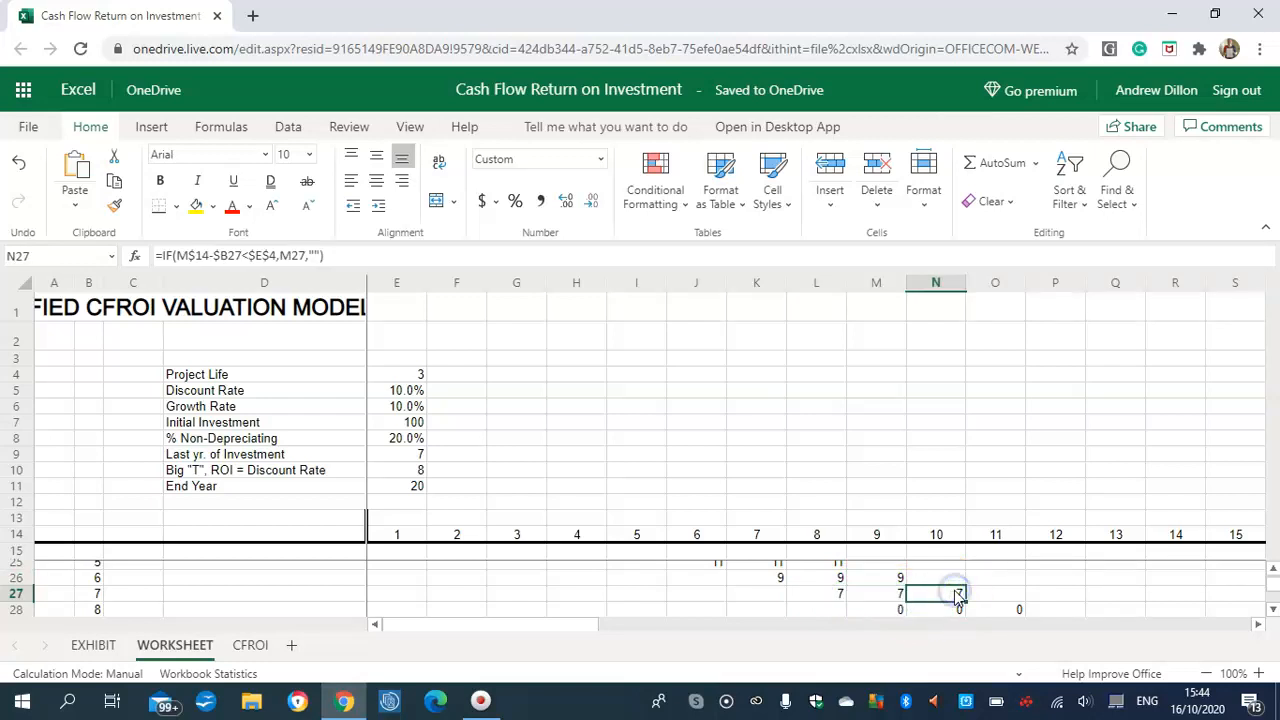
Examine the project 8 cash flow formulas in M28:O28 and review the remaining project rows down to the Gross Cash Flow line.
{"action": "left_click", "coordinate": [900, 612]}
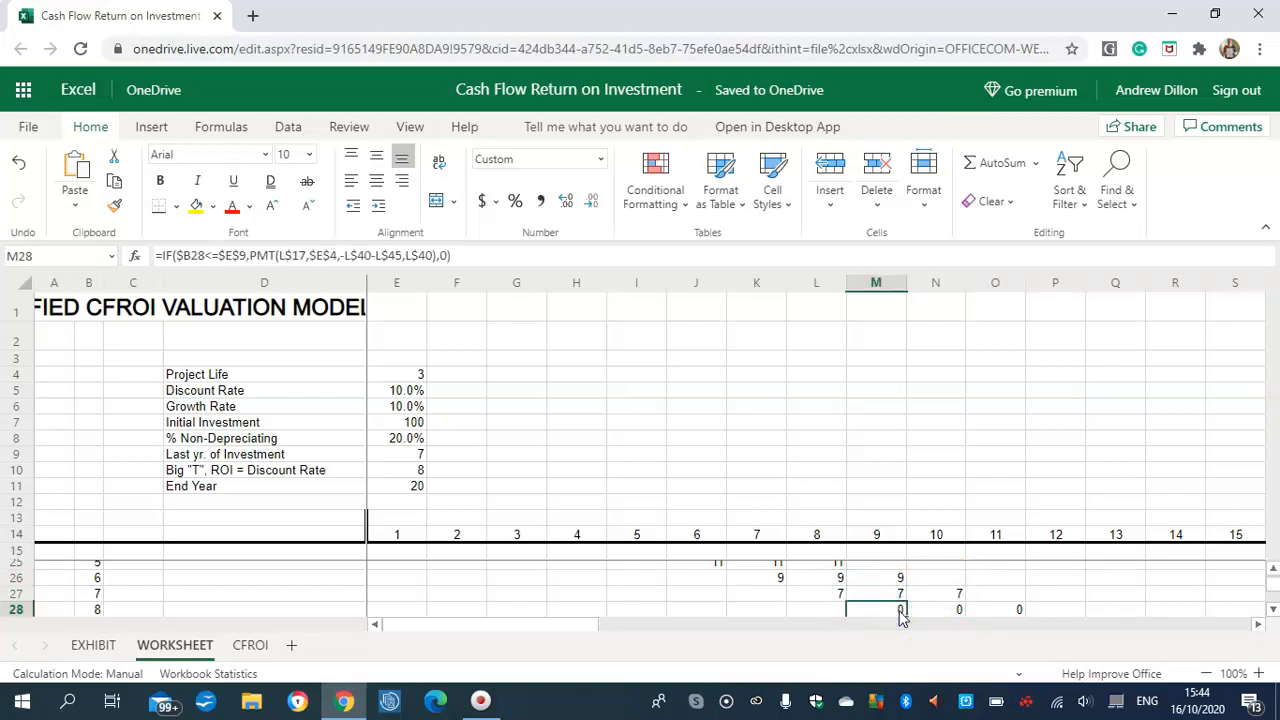
{"action": "left_click", "coordinate": [941, 611]}
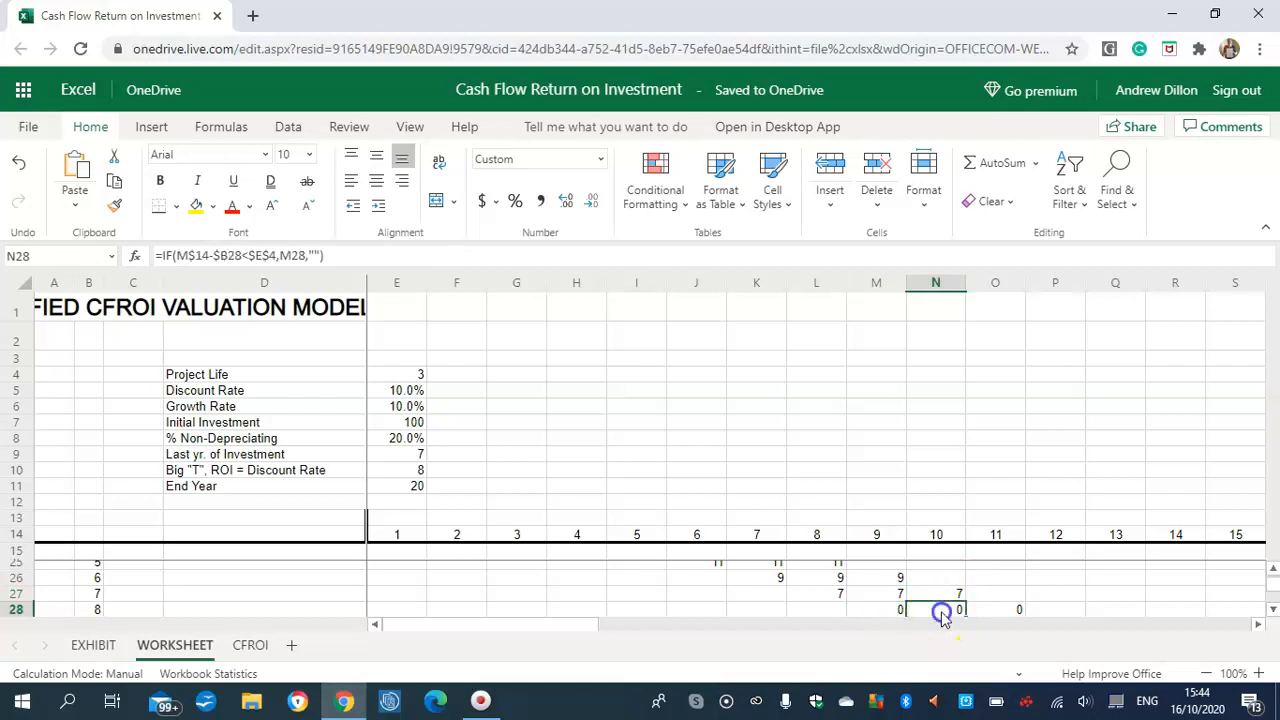
{"action": "left_click", "coordinate": [1014, 607]}
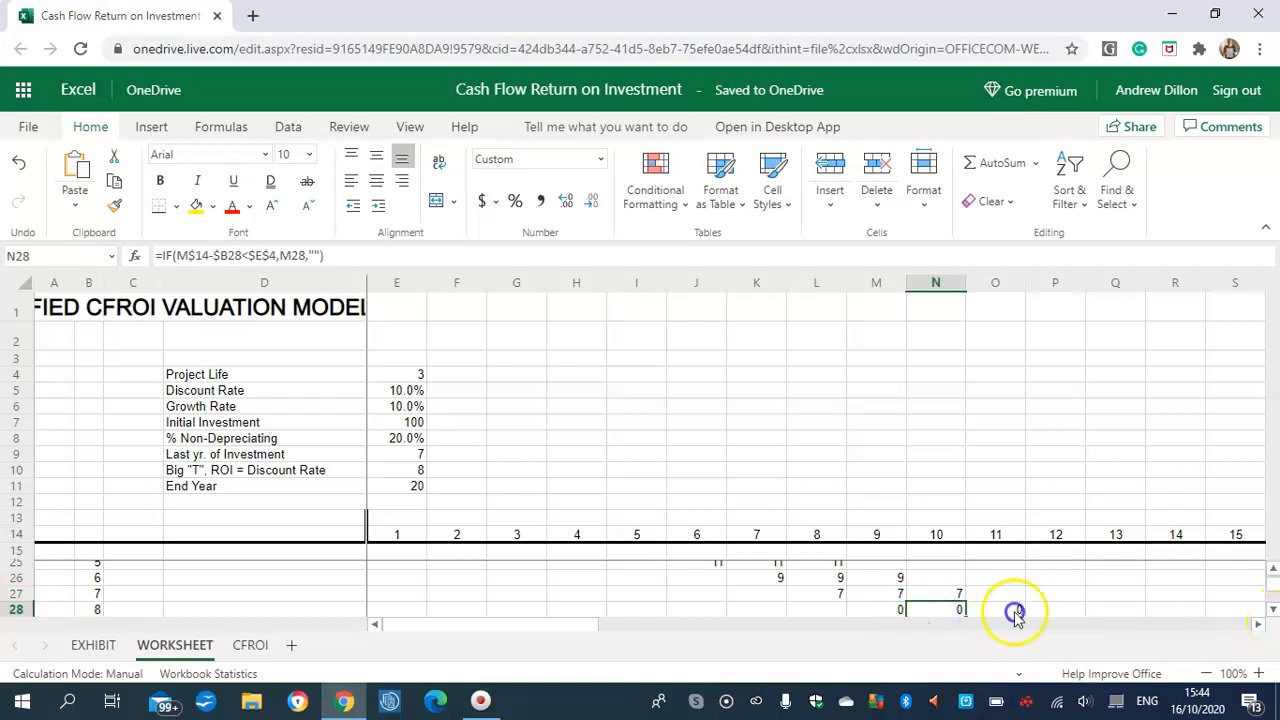
{"action": "left_click", "coordinate": [1273, 609]}
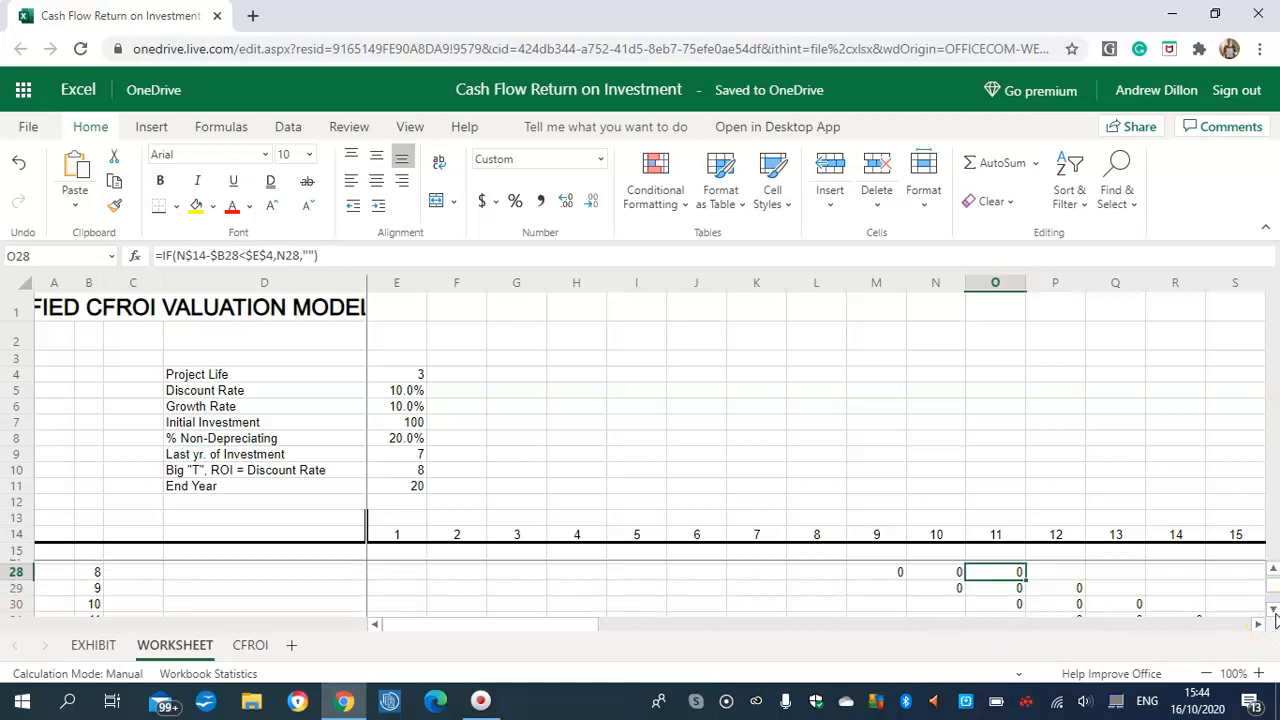
{"action": "left_click", "coordinate": [1274, 614]}
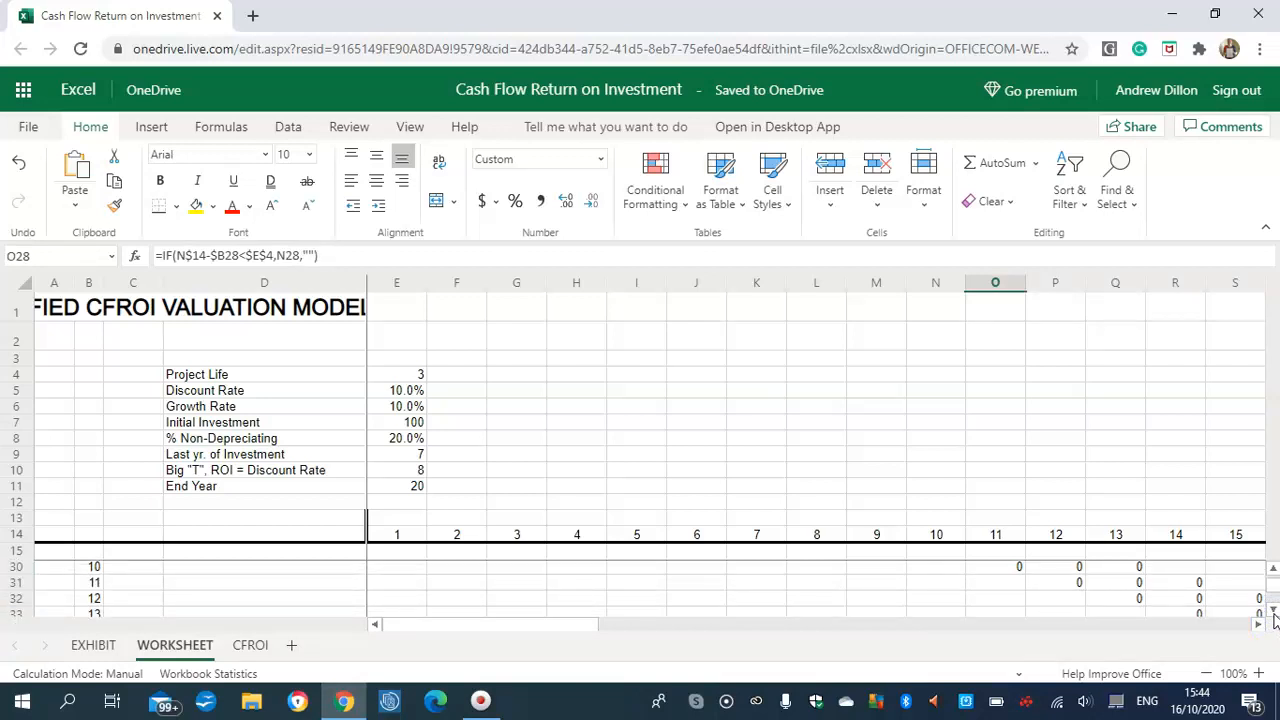
{"action": "left_click", "coordinate": [1274, 614]}
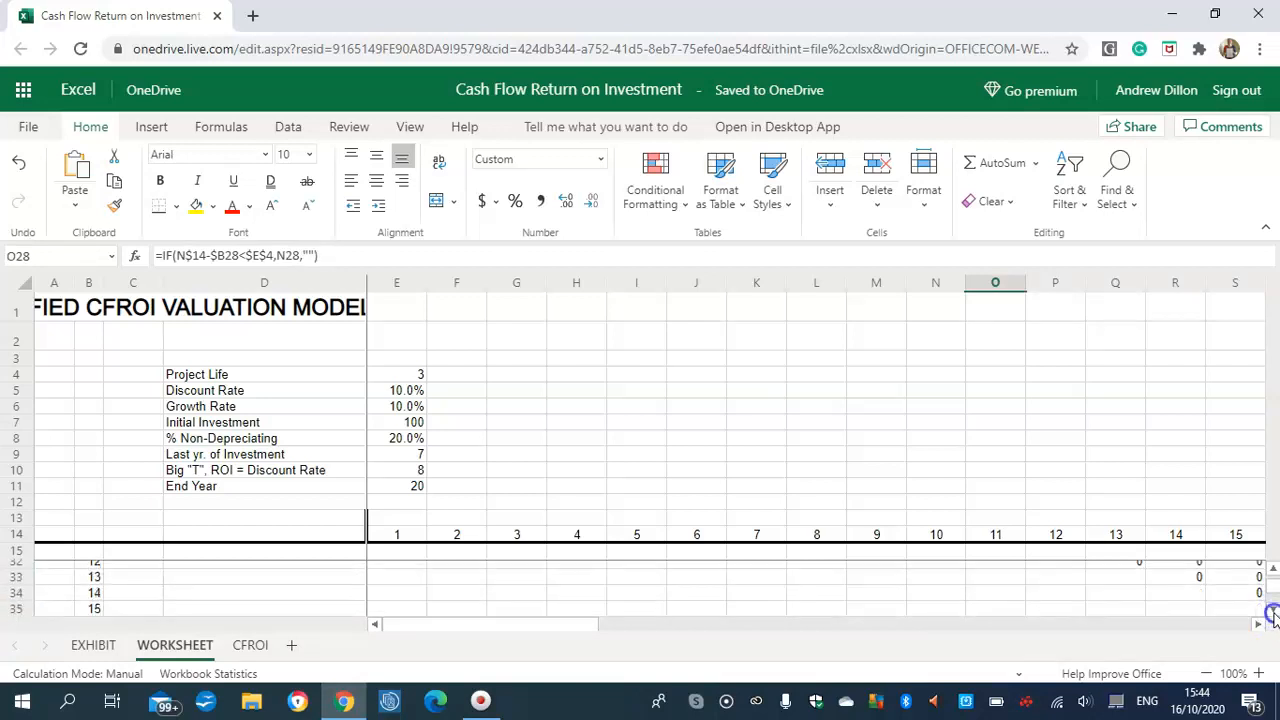
{"action": "left_click", "coordinate": [1273, 612]}
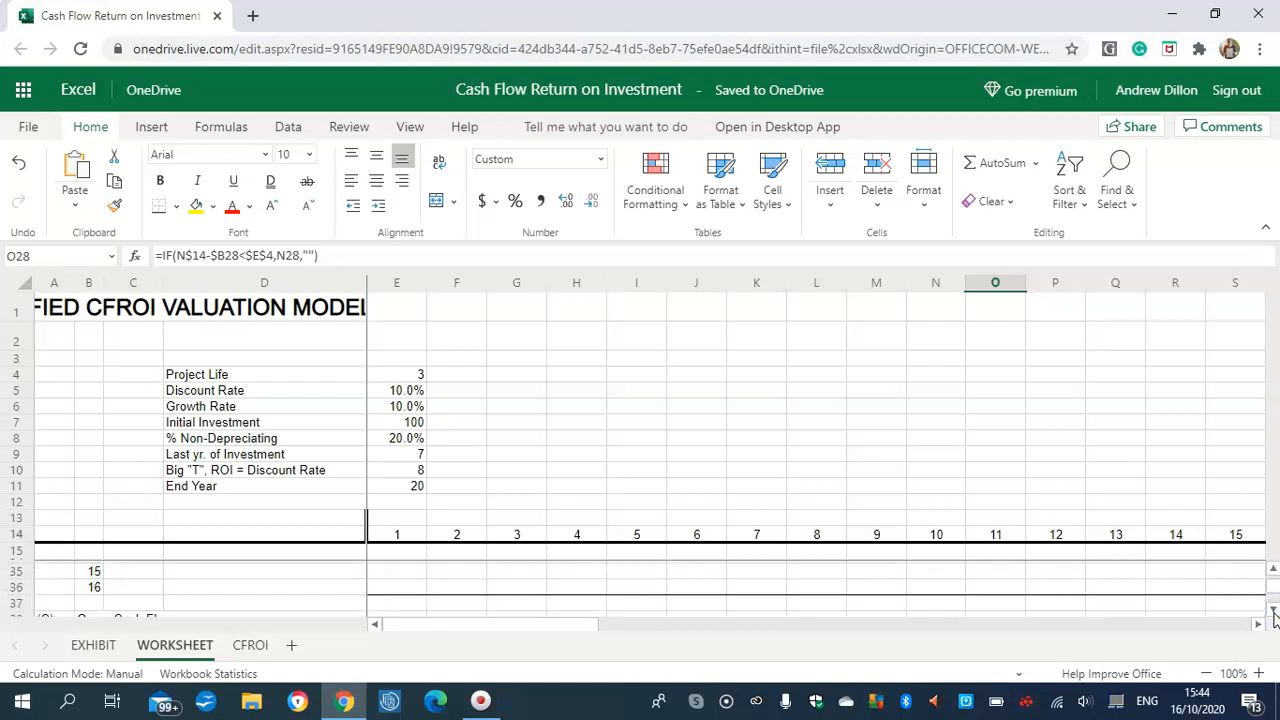
{"action": "left_click", "coordinate": [1273, 610]}
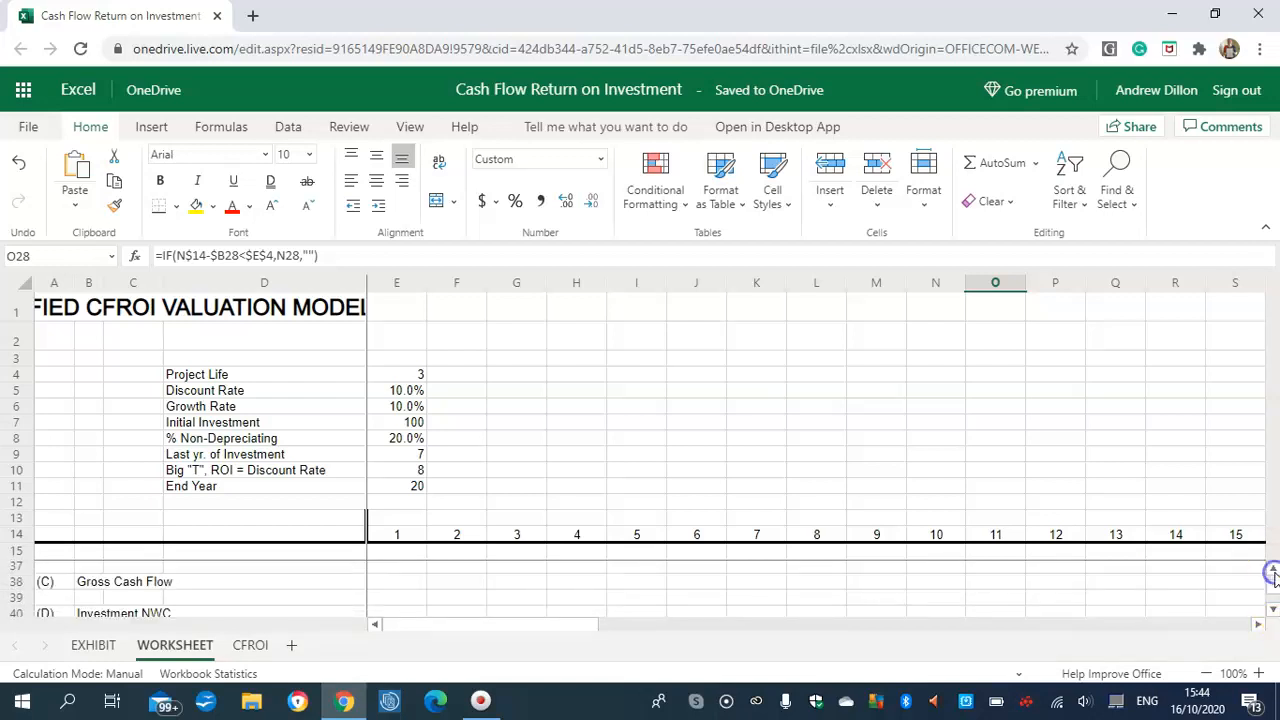
{"action": "left_click", "coordinate": [1273, 570]}
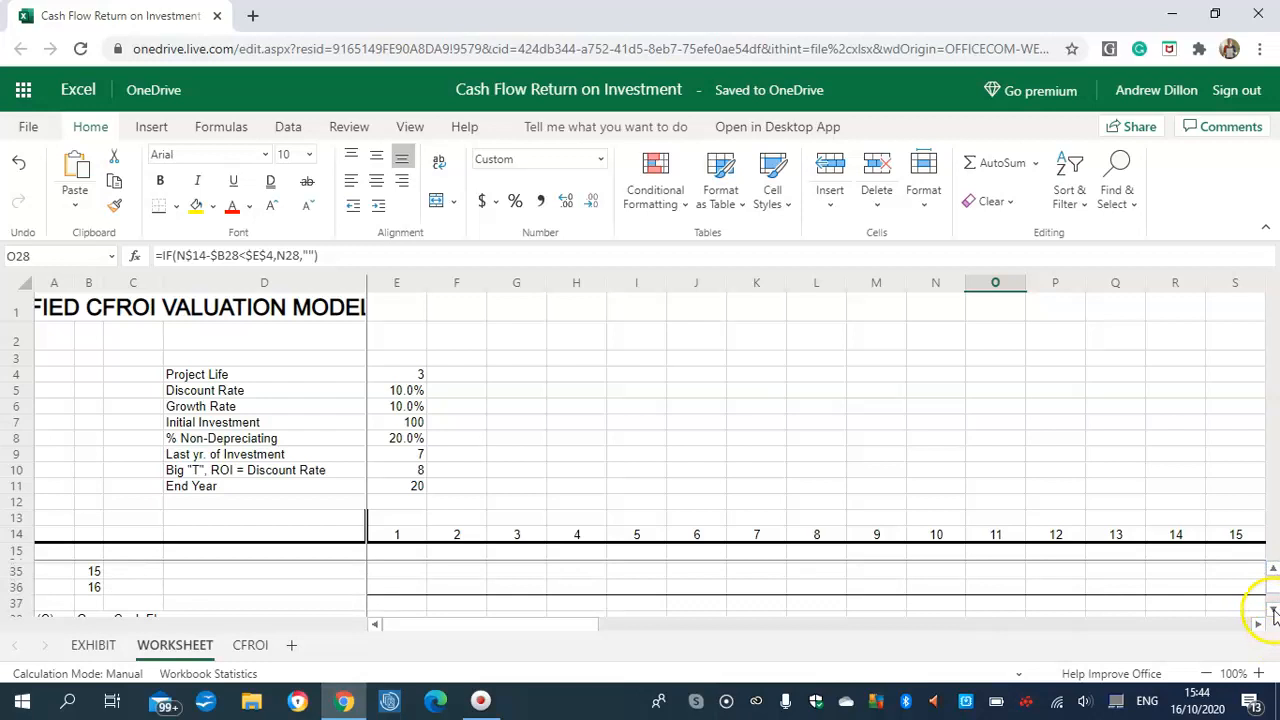
Enter =SUM(E21:E36) in cell E38 as the year 1 Gross Cash Flow.
{"action": "left_click", "coordinate": [1273, 612]}
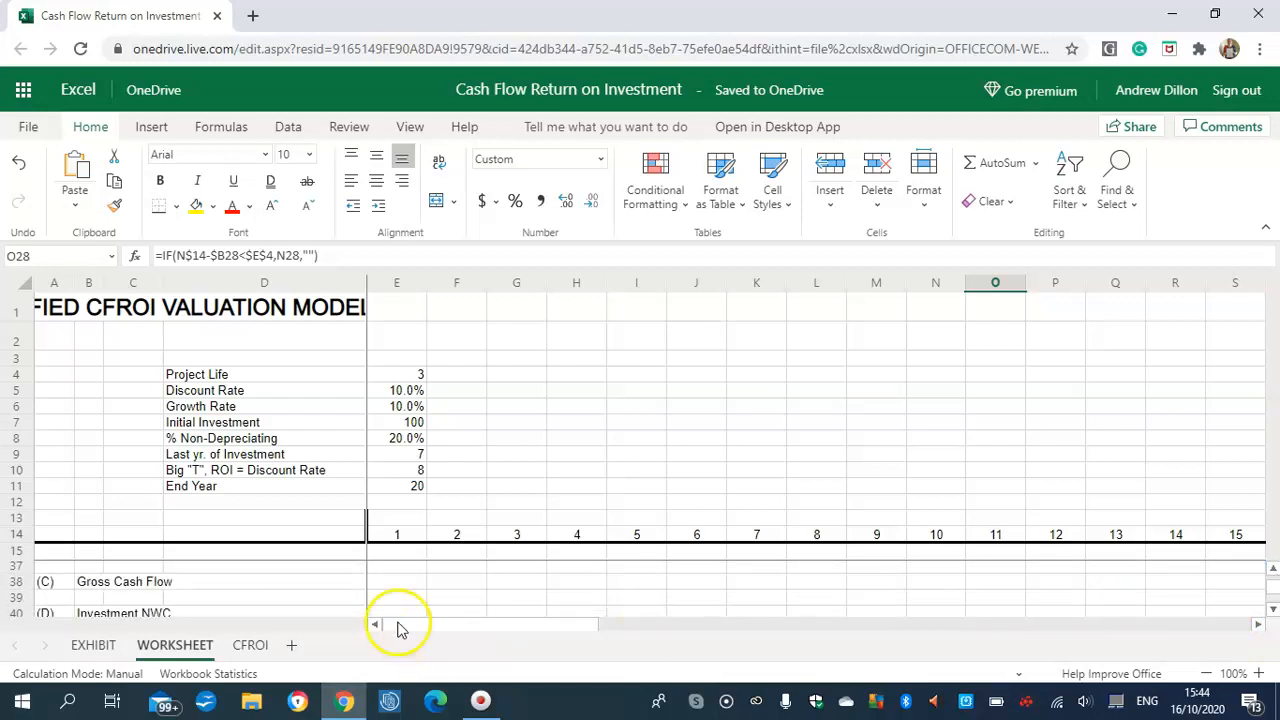
{"action": "left_click", "coordinate": [409, 584]}
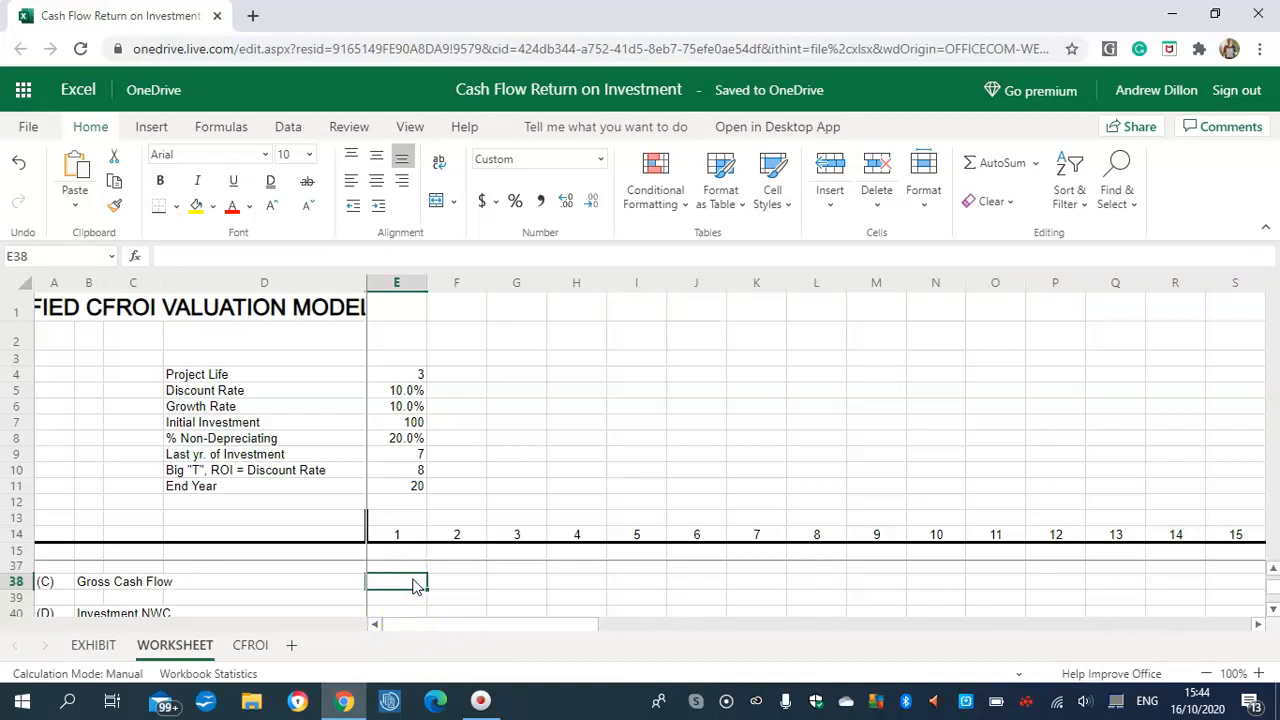
{"action": "key", "text": "Caps_Lock"}
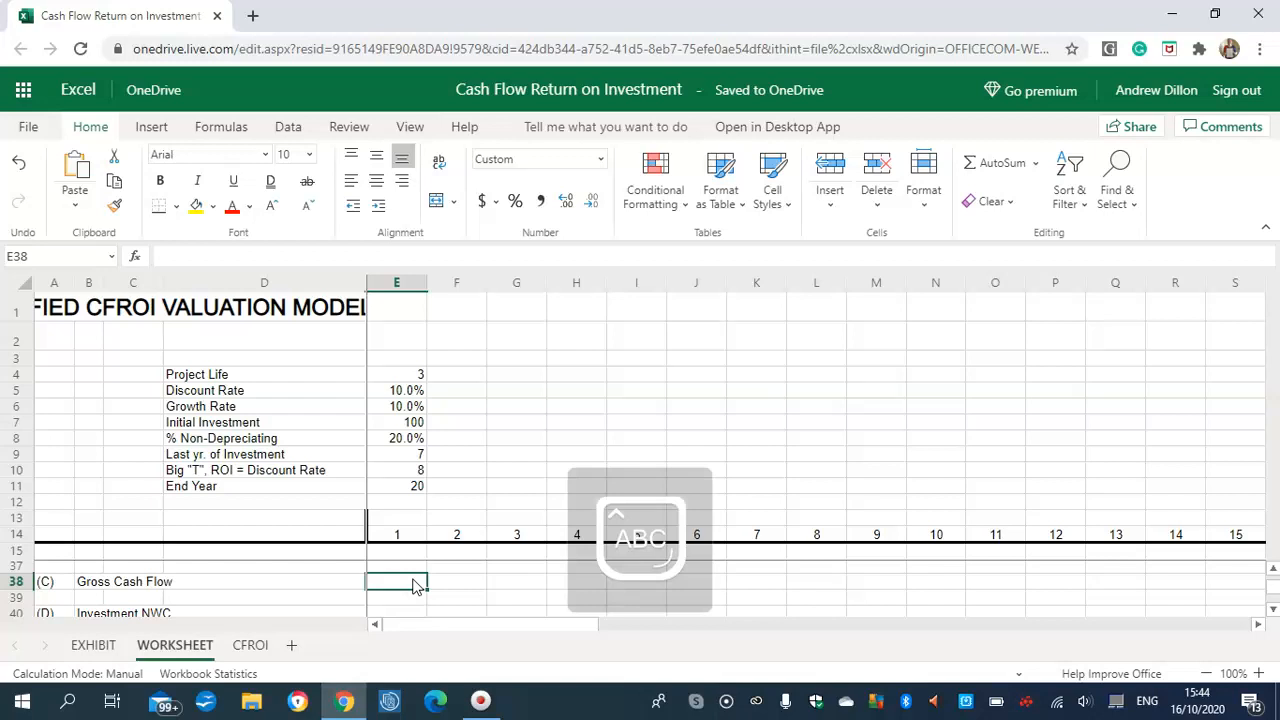
{"action": "type", "text": "="}
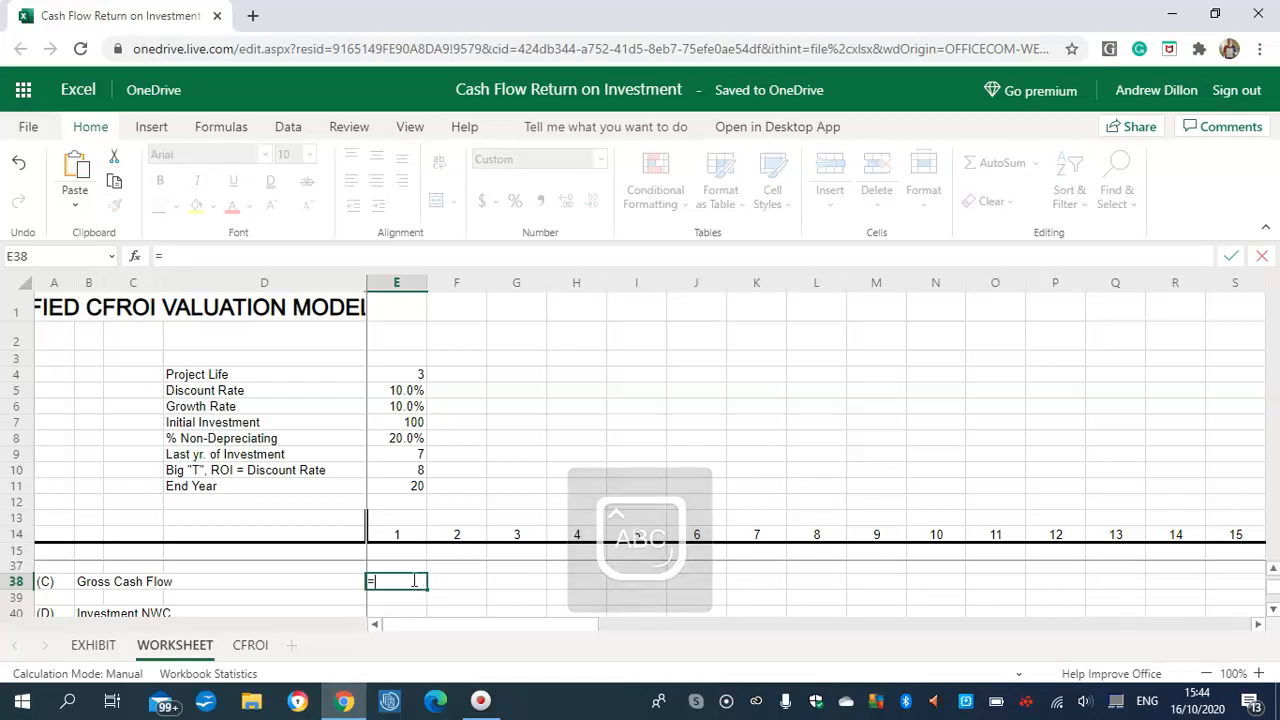
{"action": "type", "text": "SUM"}
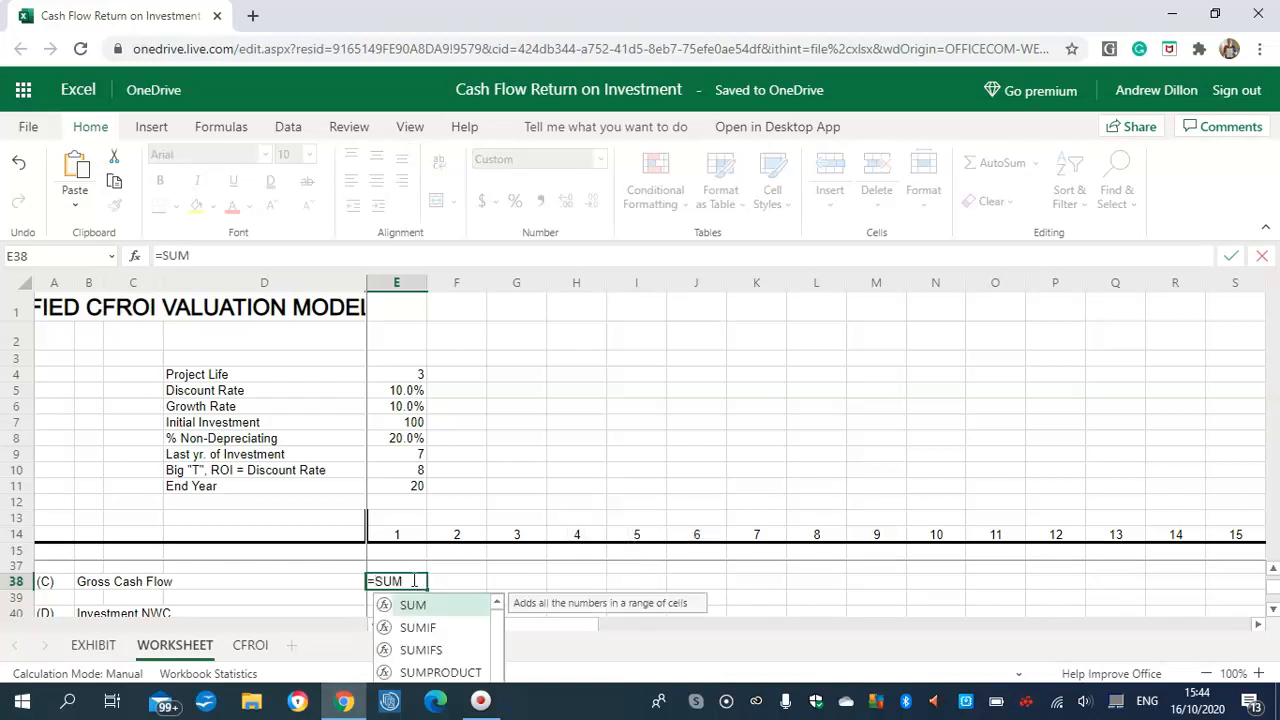
{"action": "type", "text": "("}
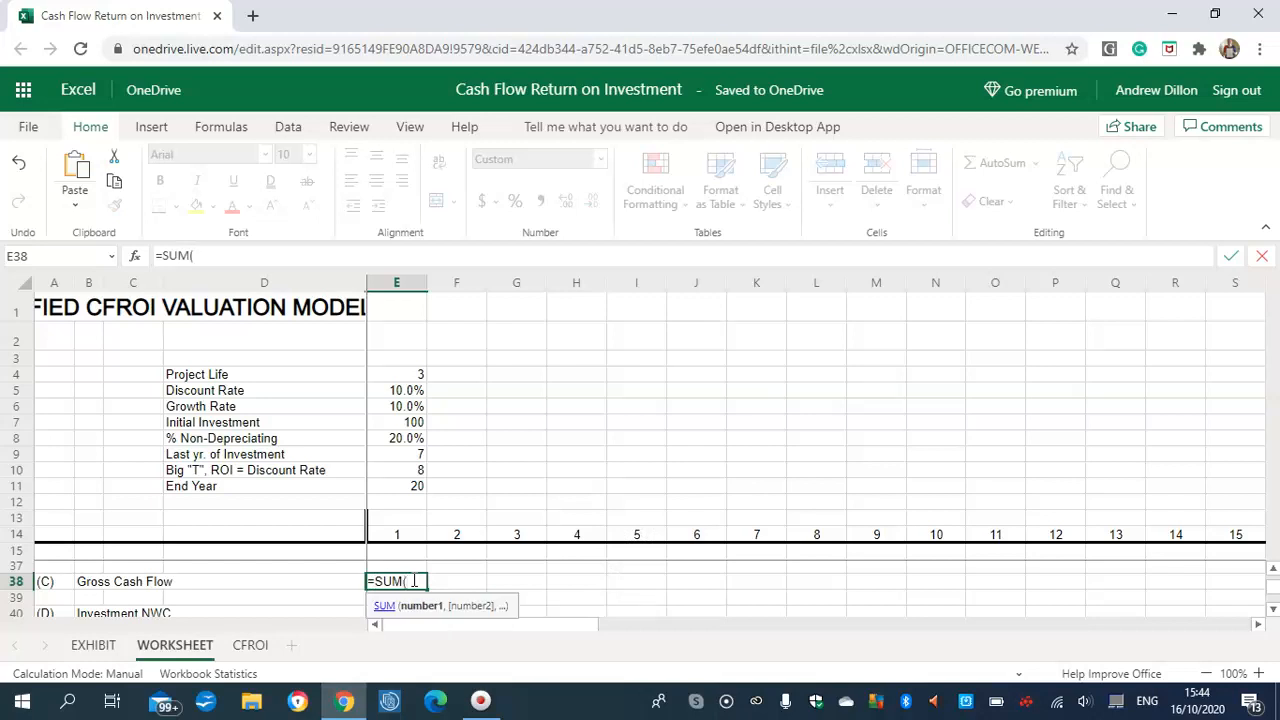
{"action": "type", "text": "E21:E36"}
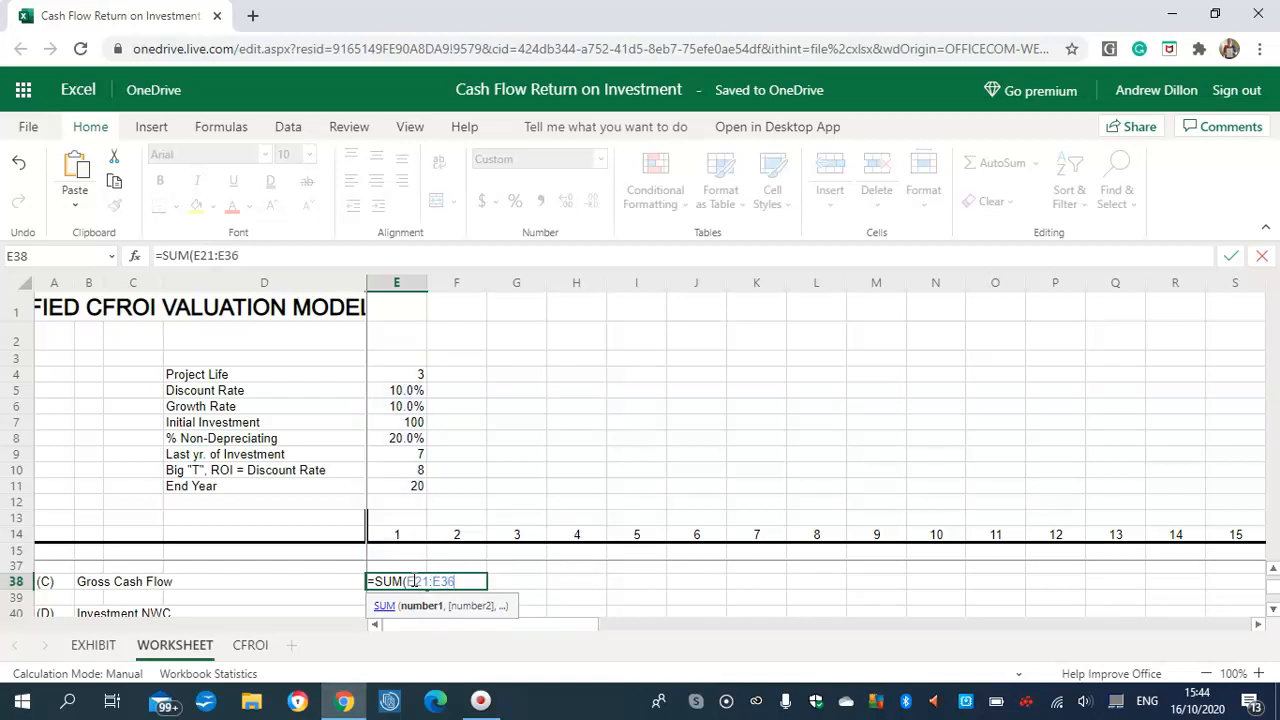
{"action": "type", "text": ")"}
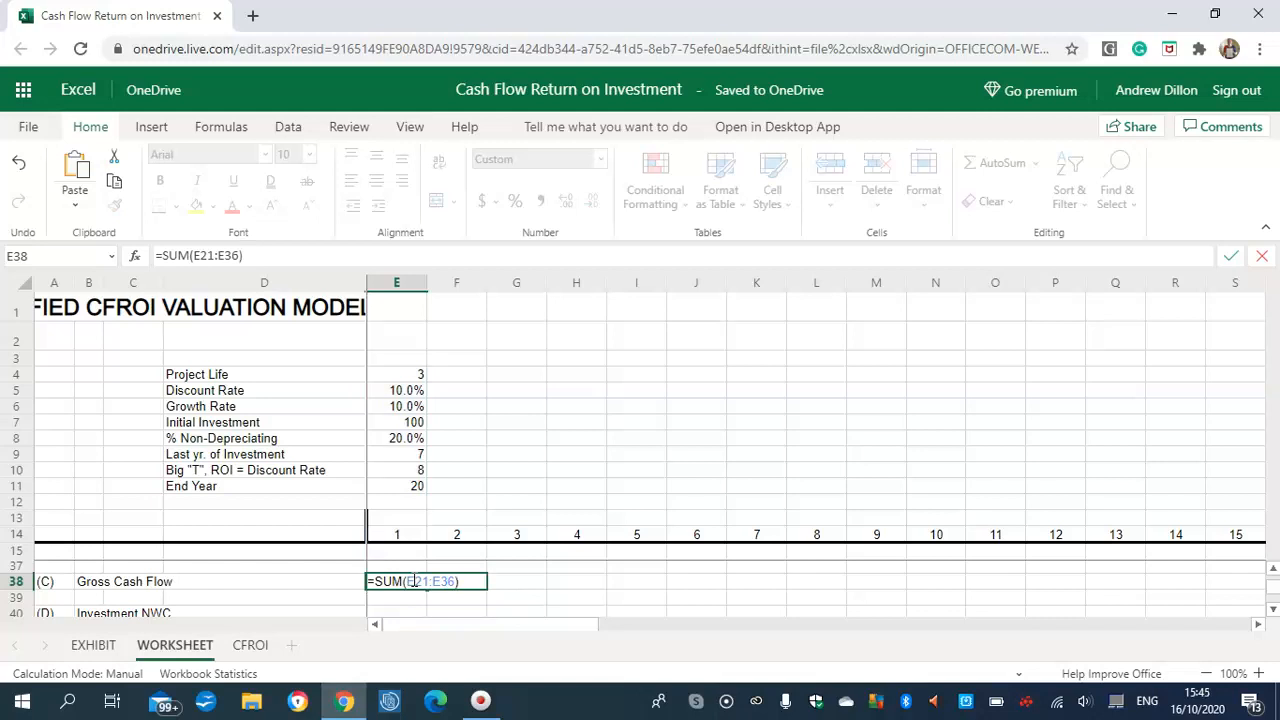
{"action": "key", "text": "Return"}
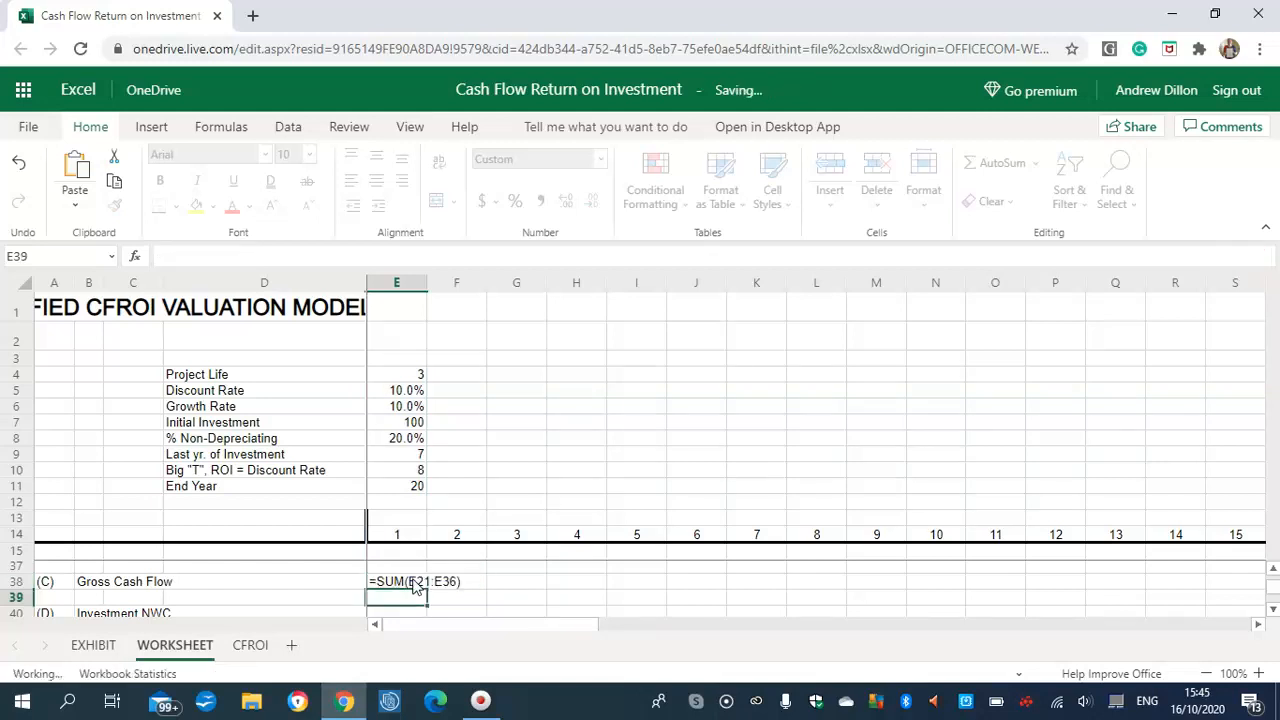
{"action": "left_click", "coordinate": [452, 584]}
{"action": "left_click", "coordinate": [421, 582]}
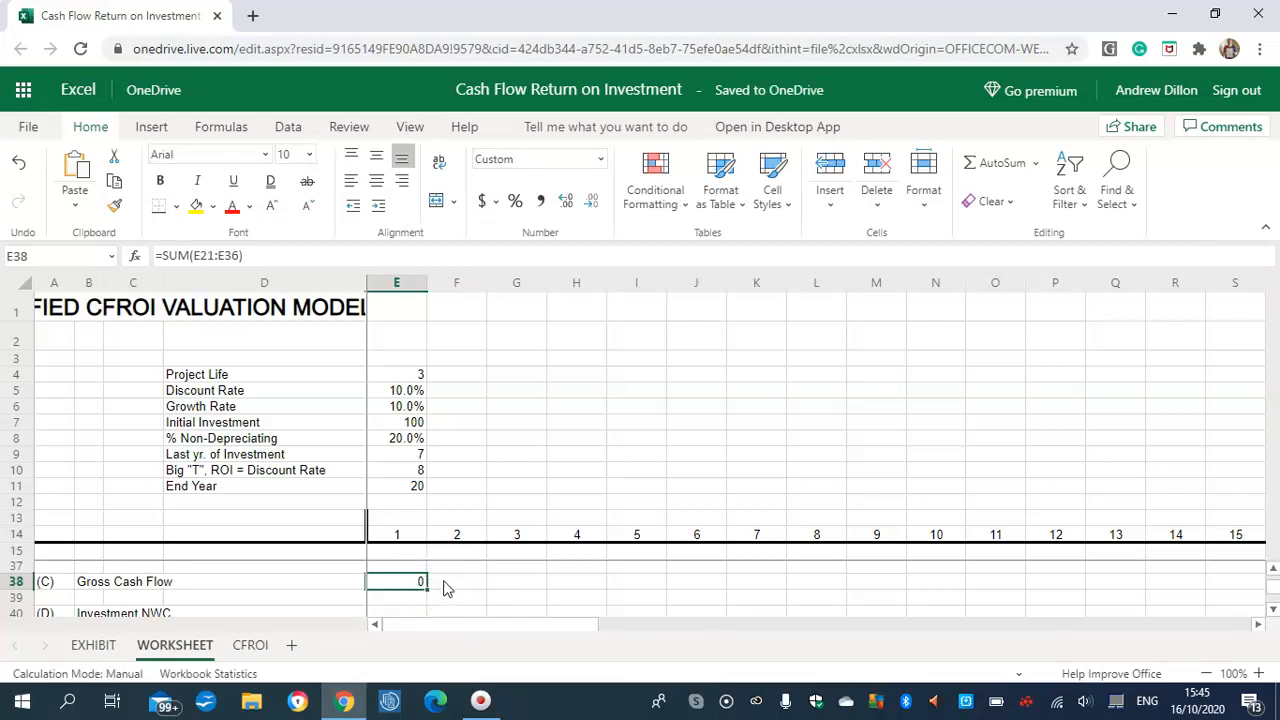
Enter =SUM(F21:F36) in cell F38 as the year 2 Gross Cash Flow.
{"action": "left_click", "coordinate": [452, 585]}
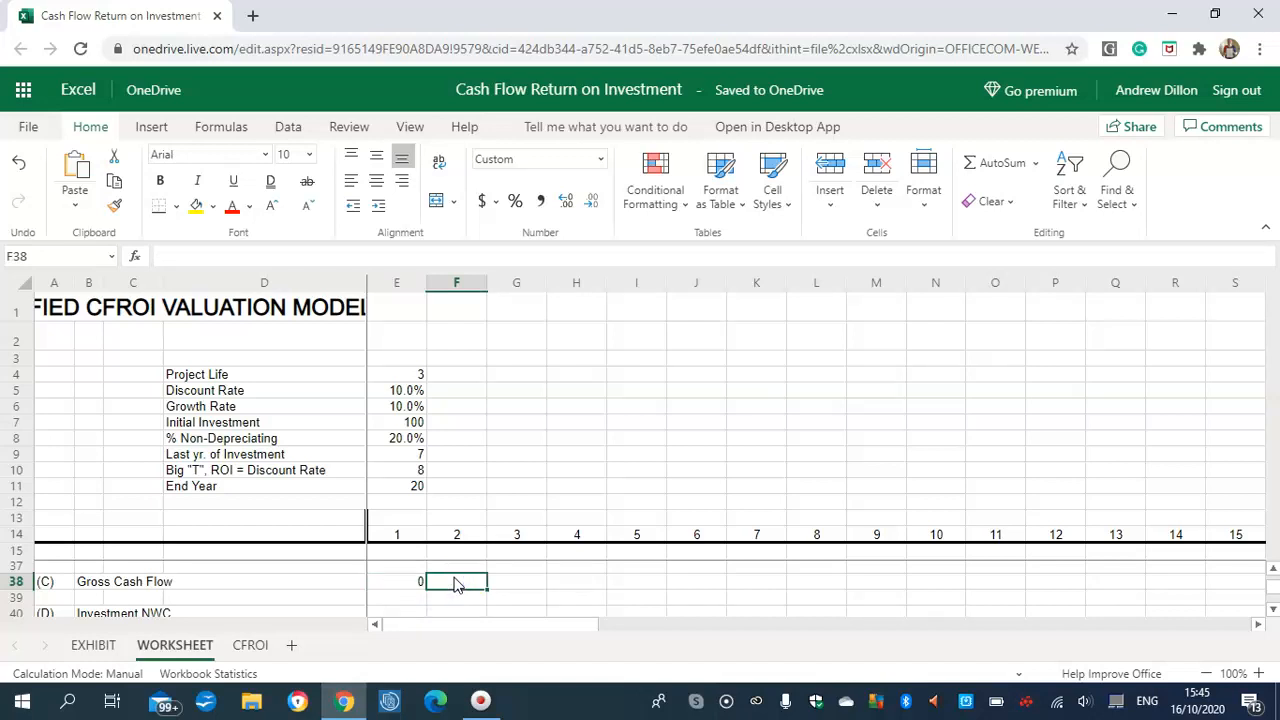
{"action": "type", "text": "=SUM"}
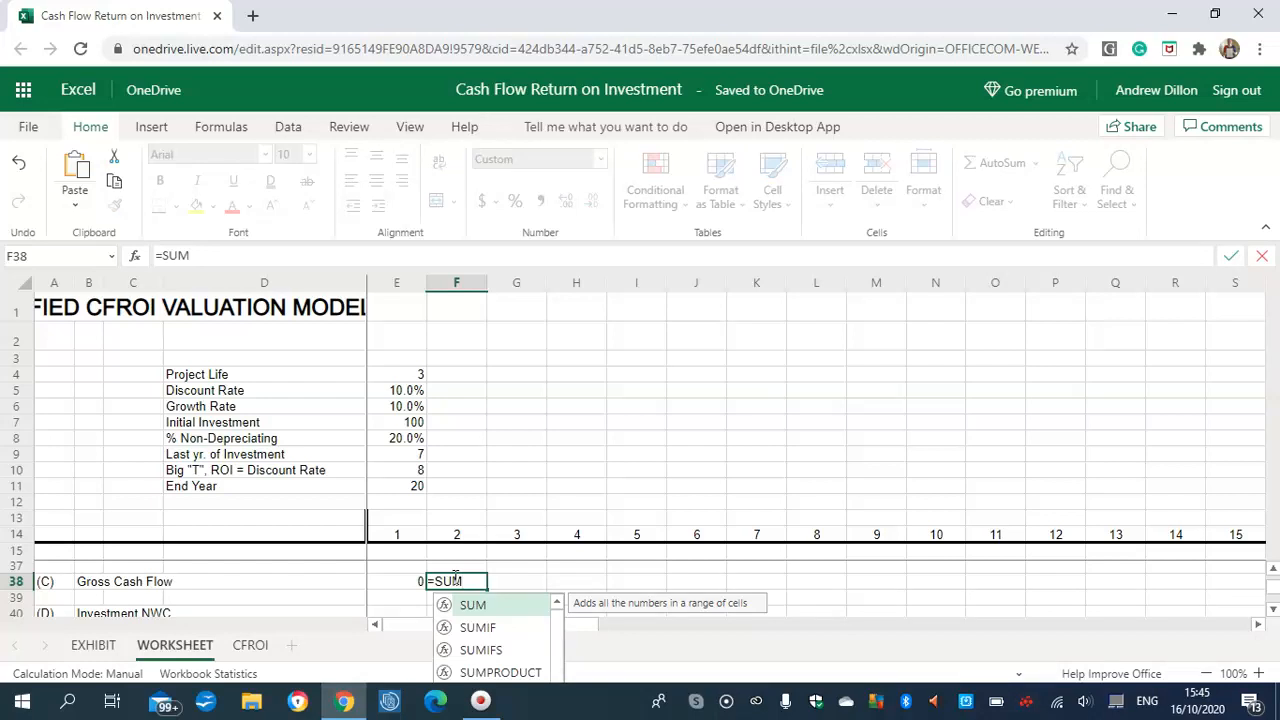
{"action": "type", "text": "(F21"}
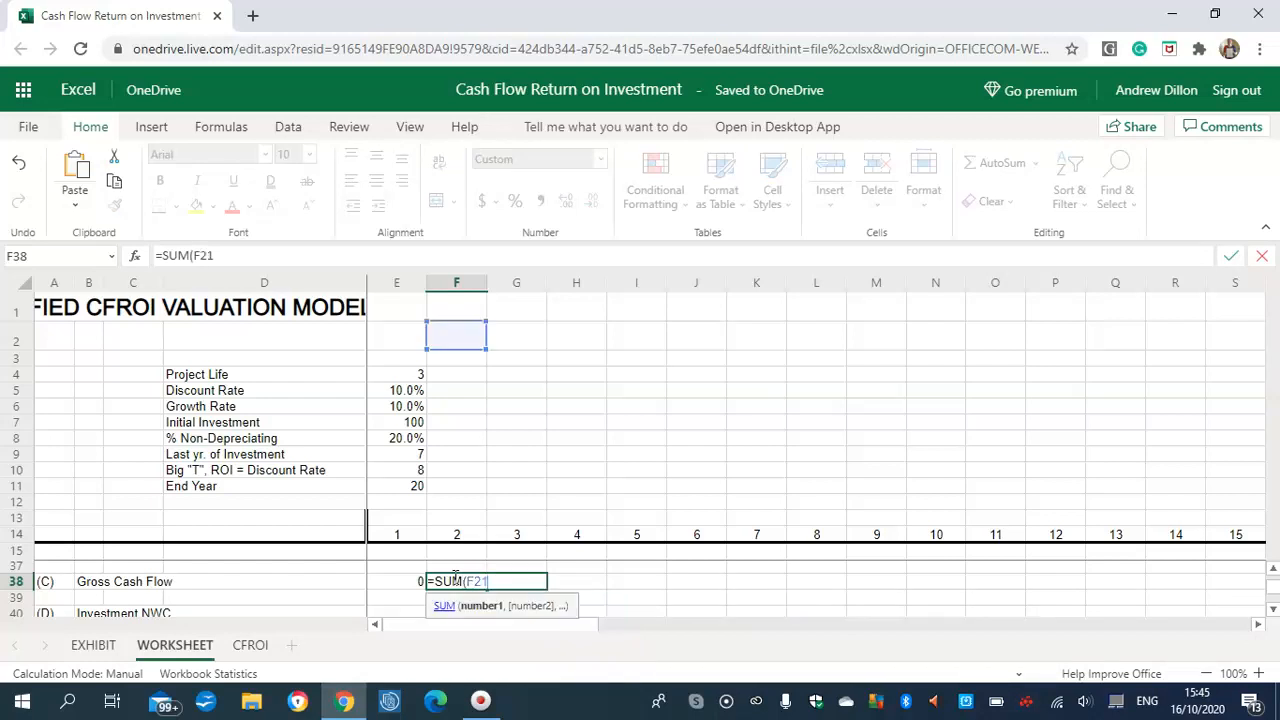
{"action": "type", "text": ":F36)"}
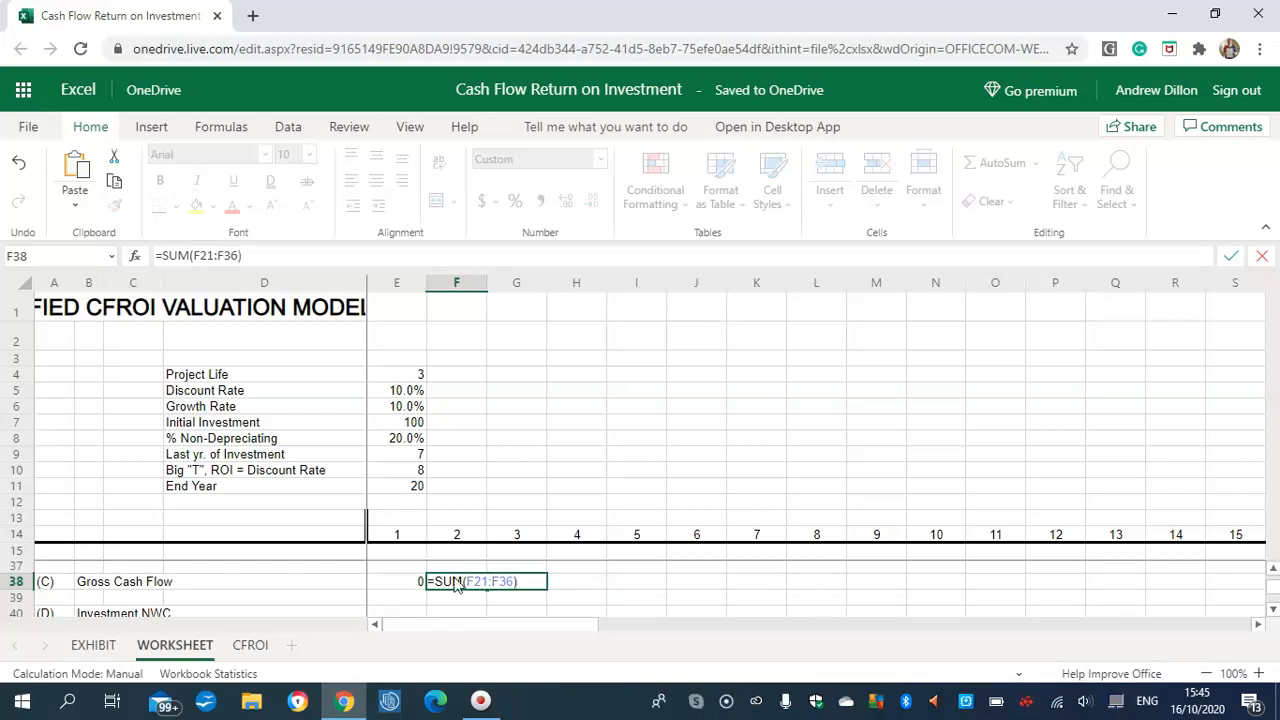
{"action": "key", "text": "Return"}
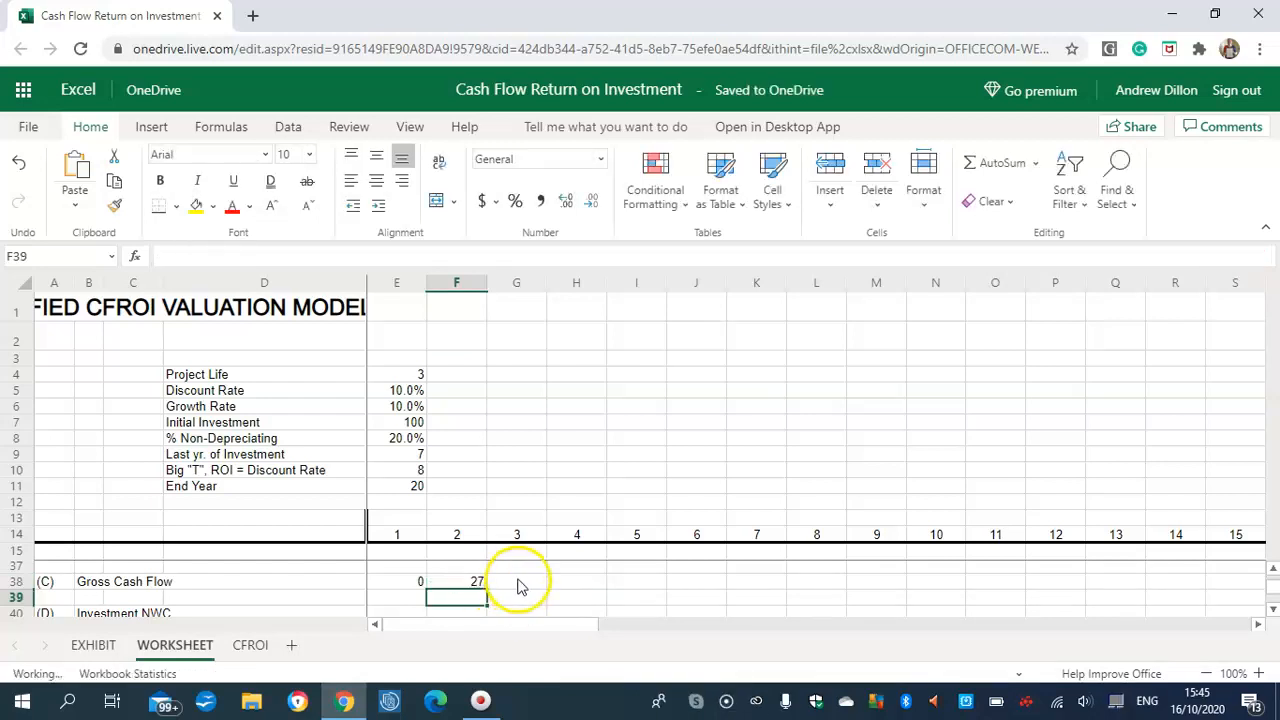
Enter =SUM(G21:G36) in cell G38 as the year 3 Gross Cash Flow.
{"action": "left_click", "coordinate": [520, 585]}
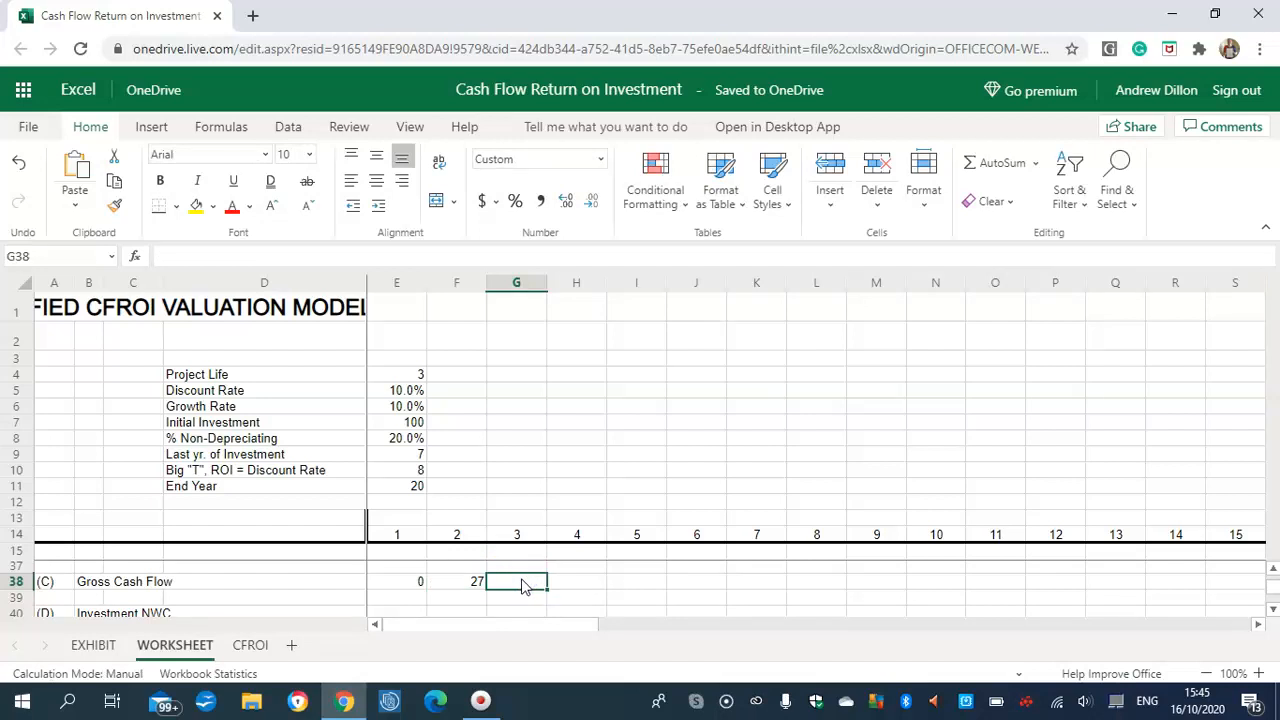
{"action": "type", "text": "=SUM"}
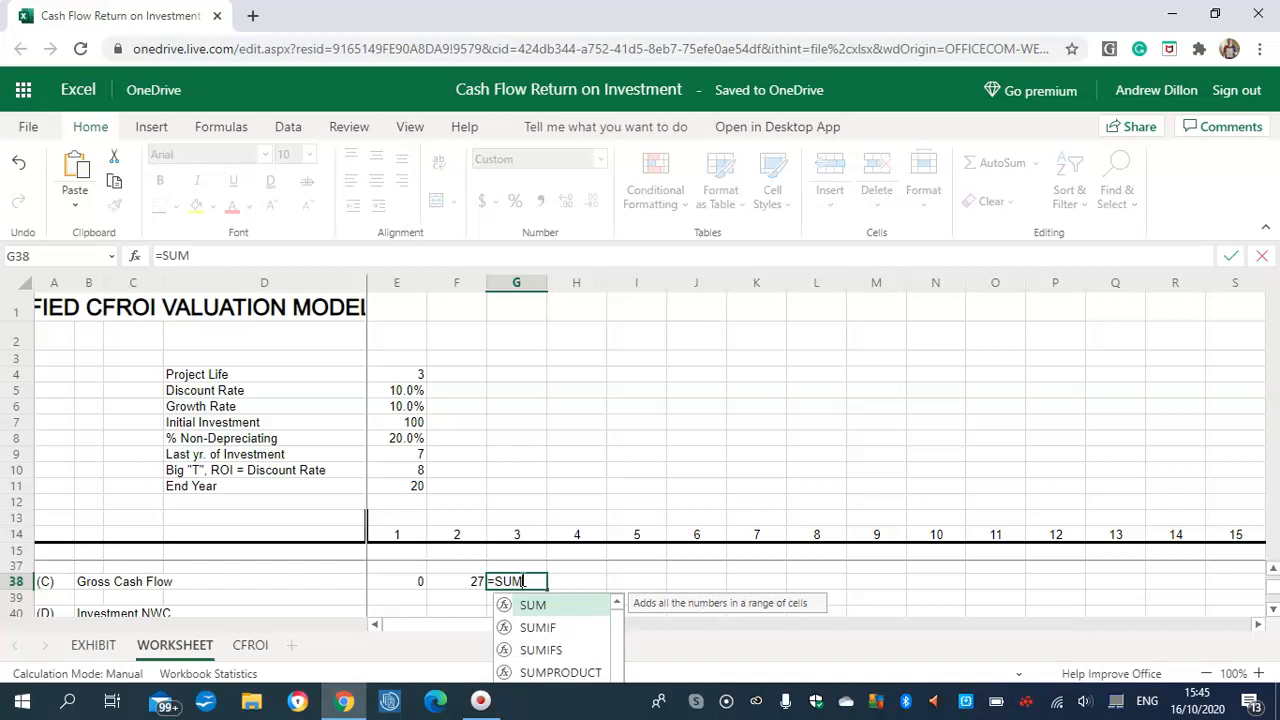
{"action": "type", "text": "(G21:G3"}
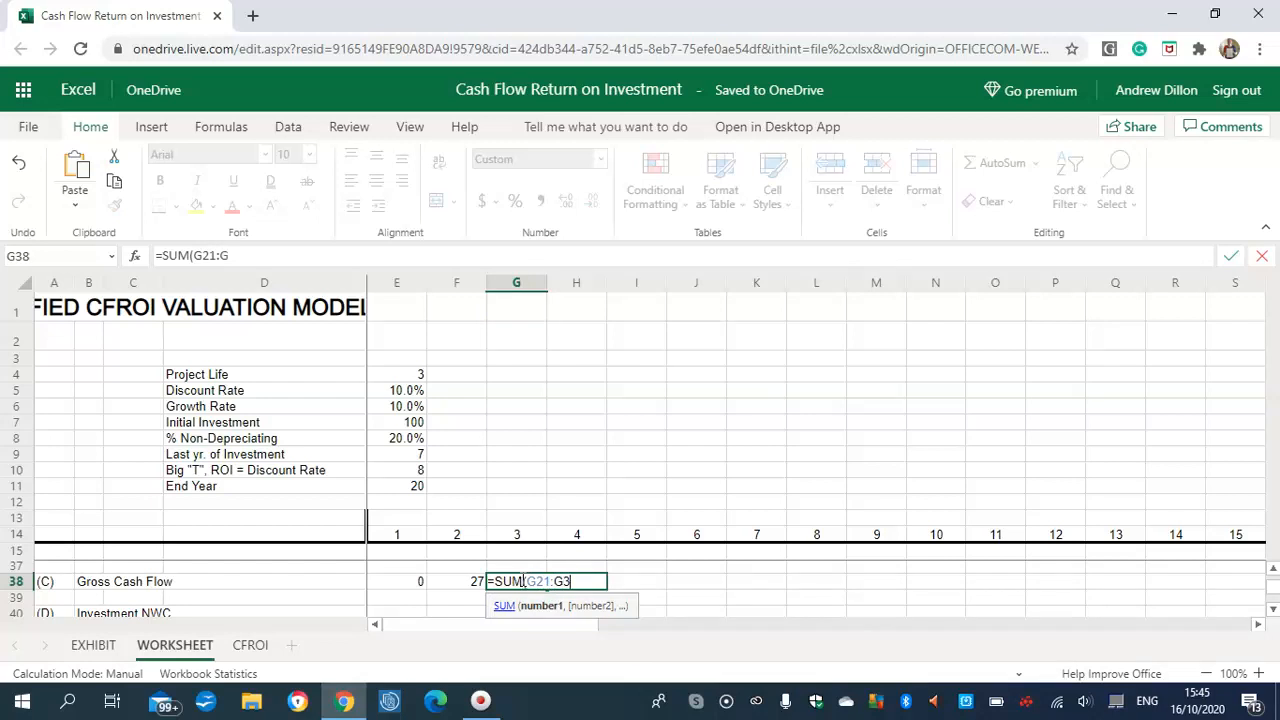
{"action": "type", "text": "6)"}
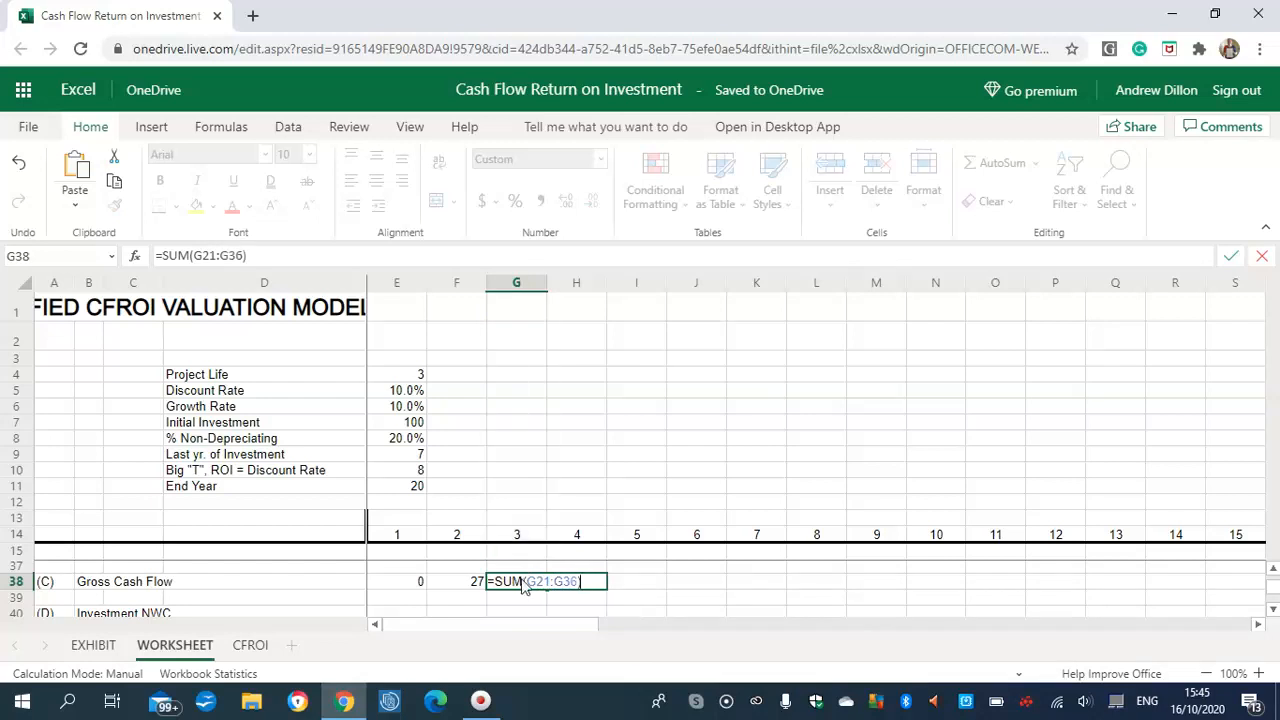
{"action": "key", "text": "Return"}
Enter =SUM(H21:H36) in cell H38 as the year 4 Gross Cash Flow.
{"action": "left_click", "coordinate": [577, 584]}
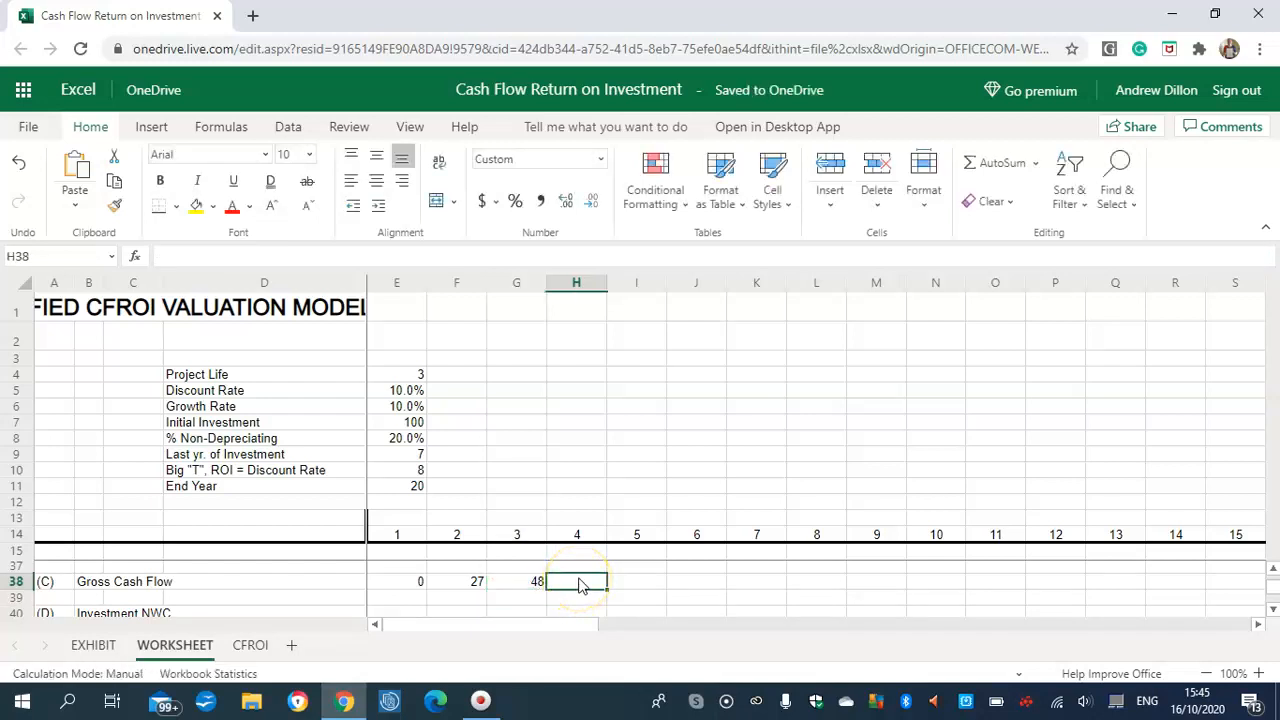
{"action": "type", "text": "=S"}
{"action": "type", "text": "UM"}
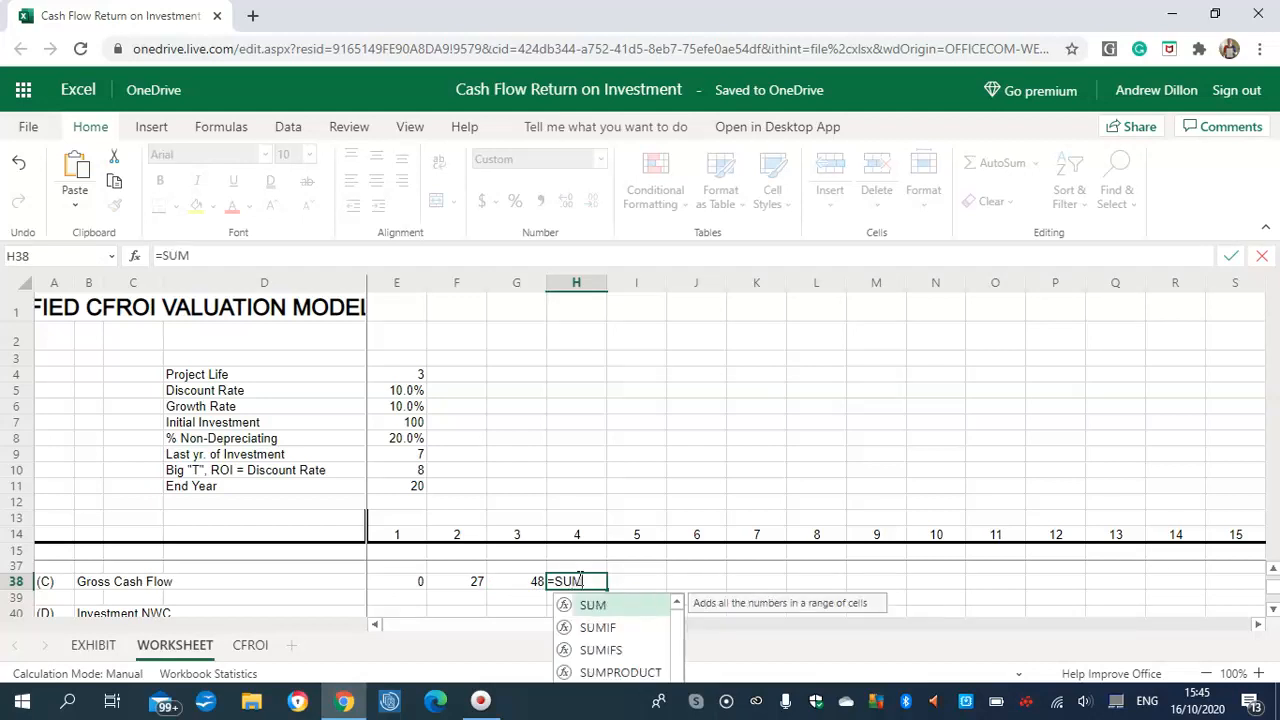
{"action": "type", "text": "(H21:"}
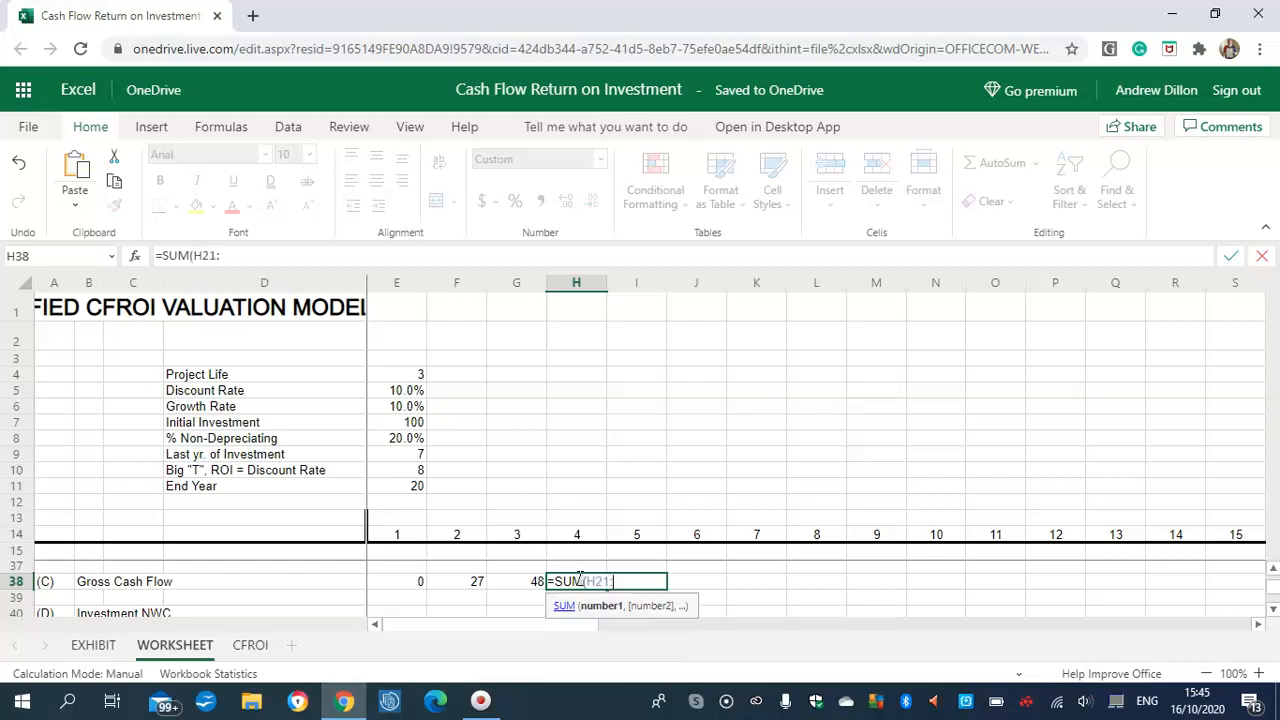
{"action": "type", "text": "H36)"}
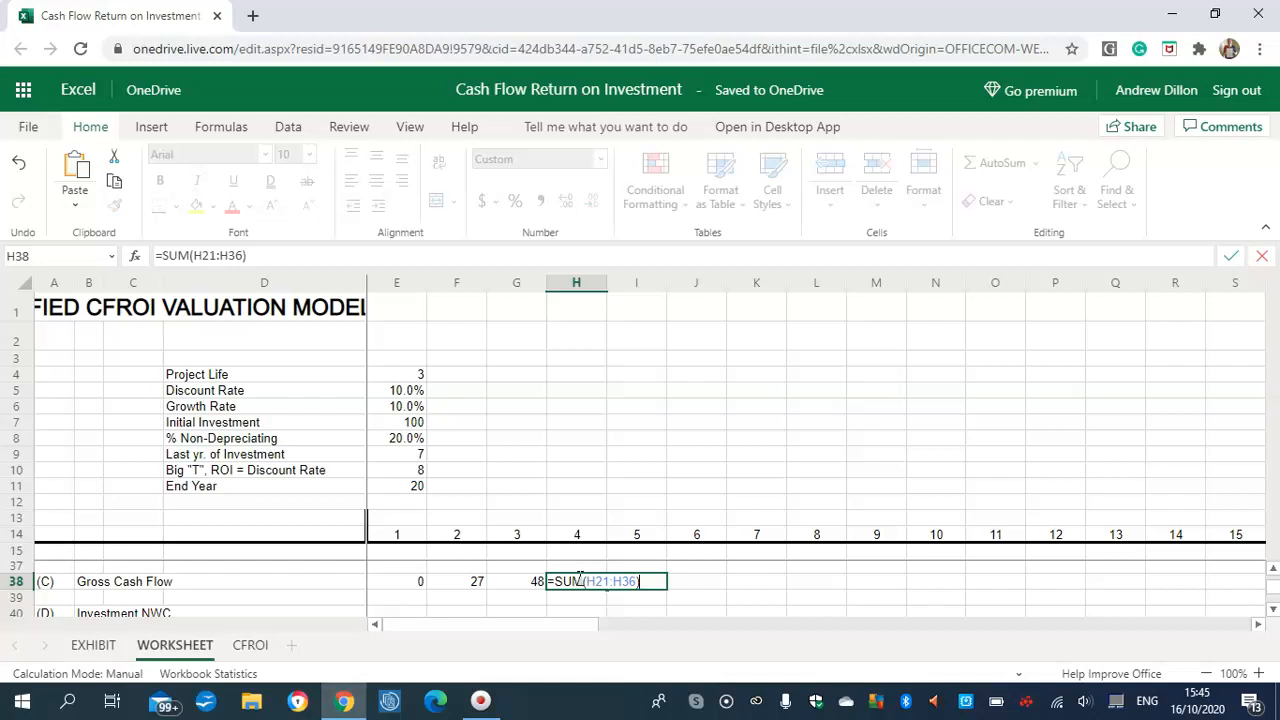
{"action": "key", "text": "Return"}
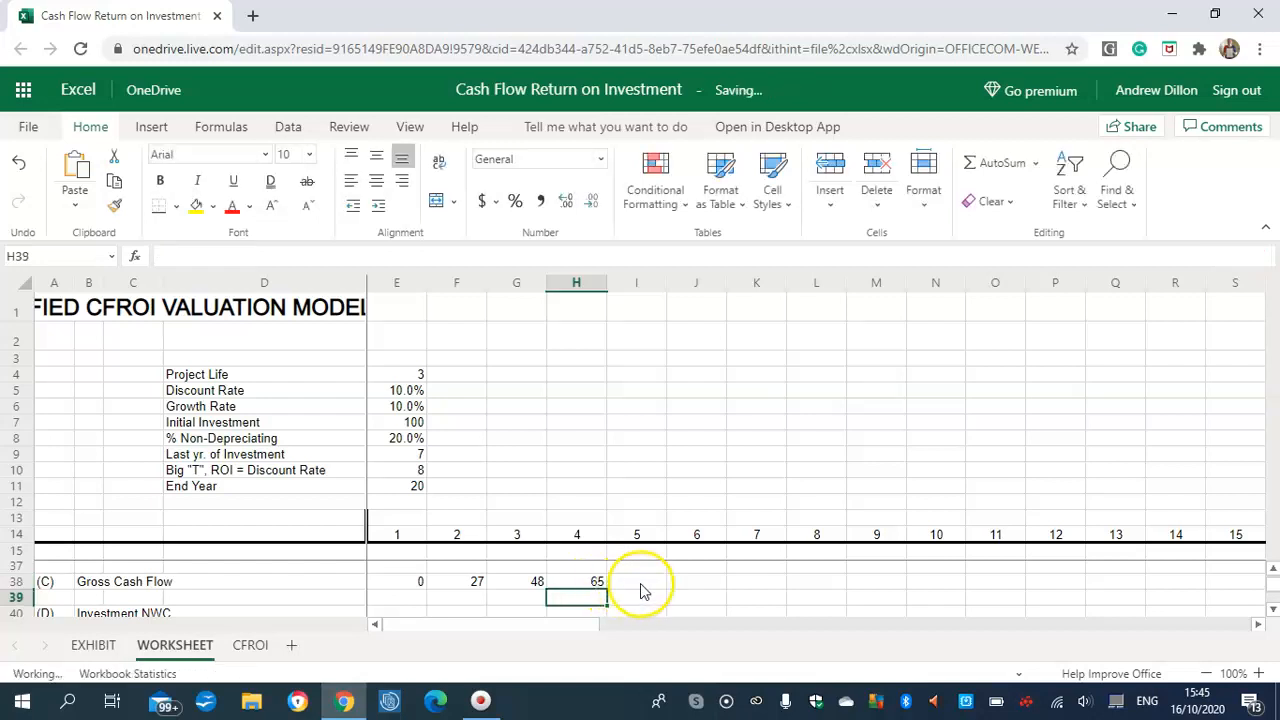
Enter =SUM(I21:I36) in cell I38 as the year 5 Gross Cash Flow.
{"action": "left_click", "coordinate": [645, 584]}
{"action": "type", "text": "=SUM"}
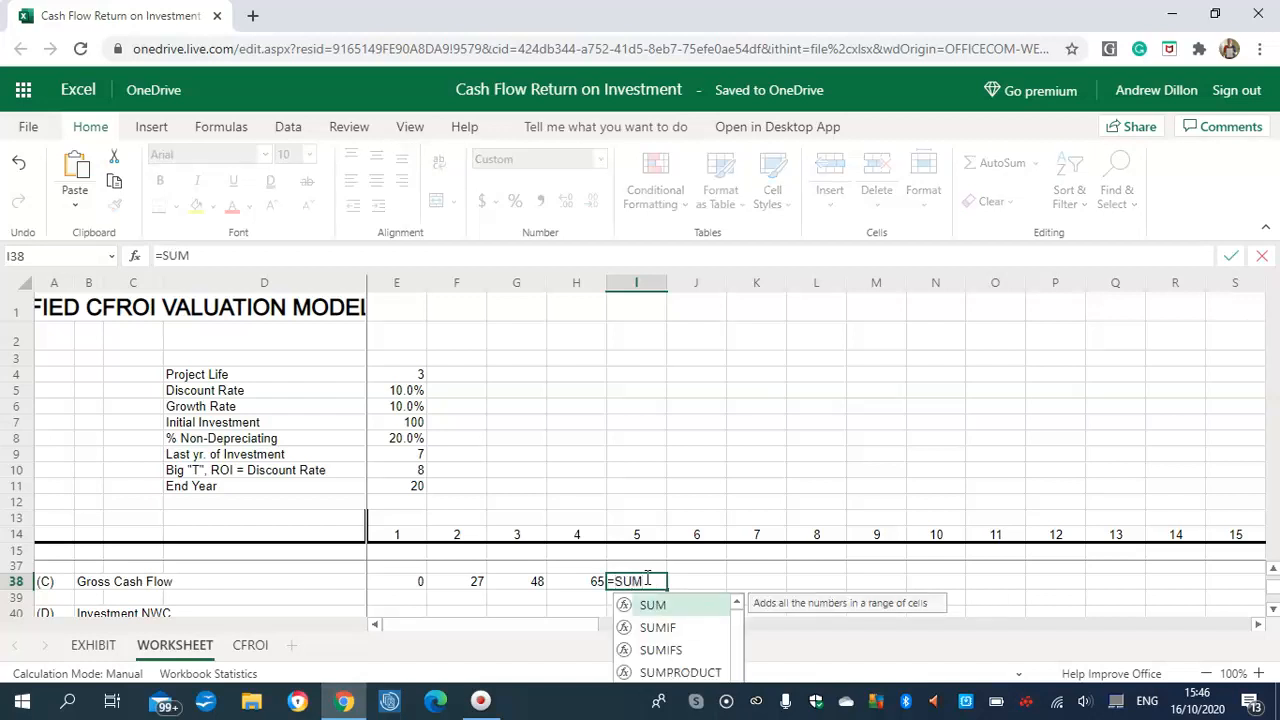
{"action": "type", "text": "("}
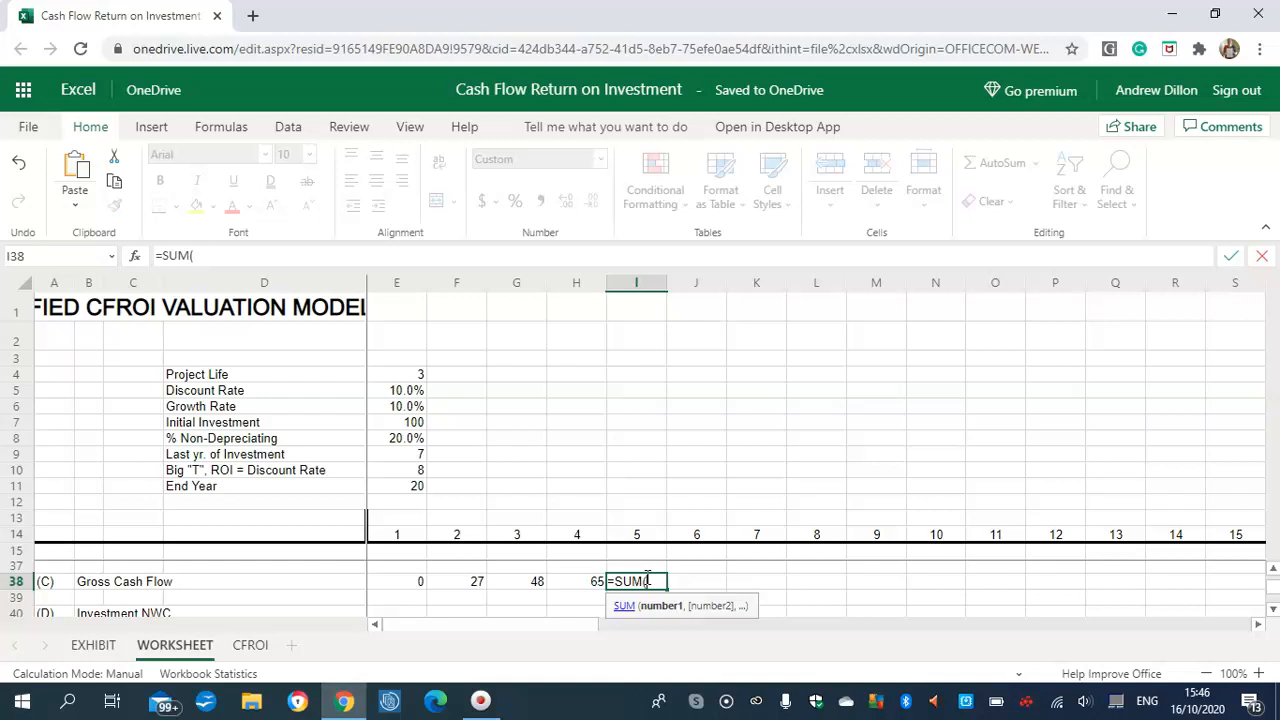
{"action": "type", "text": "I21:I36)"}
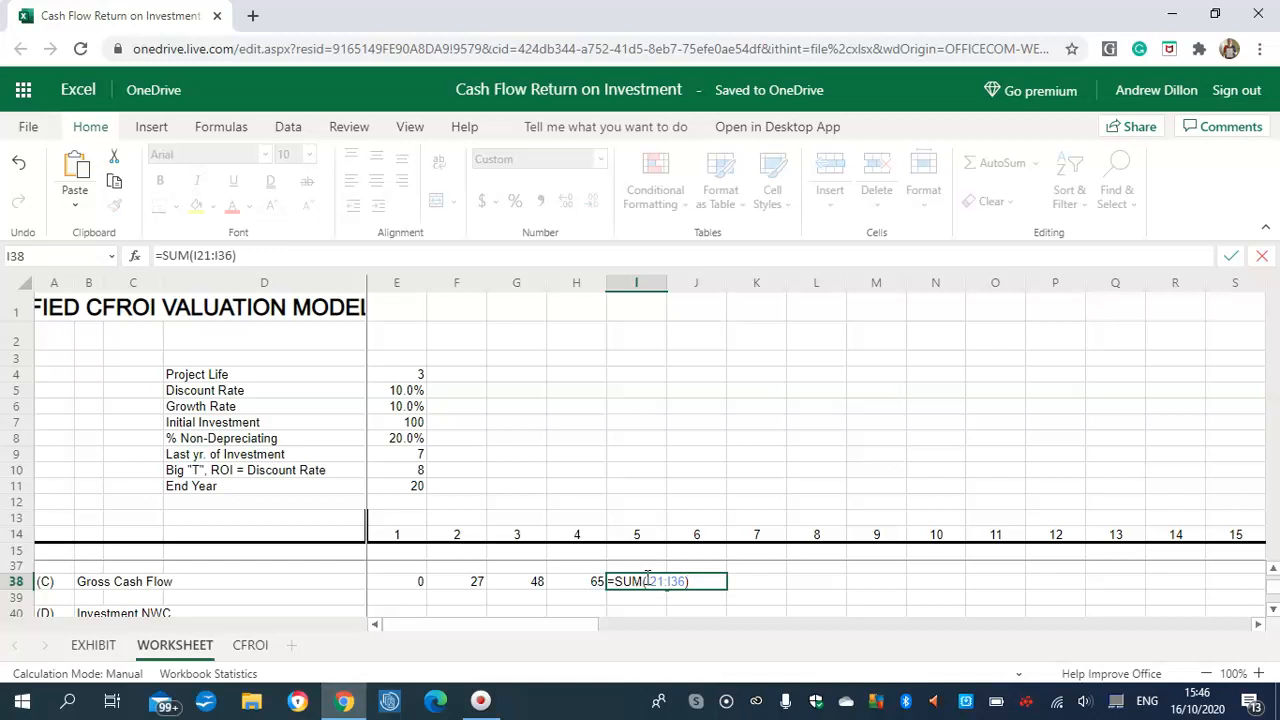
{"action": "key", "text": "Return"}
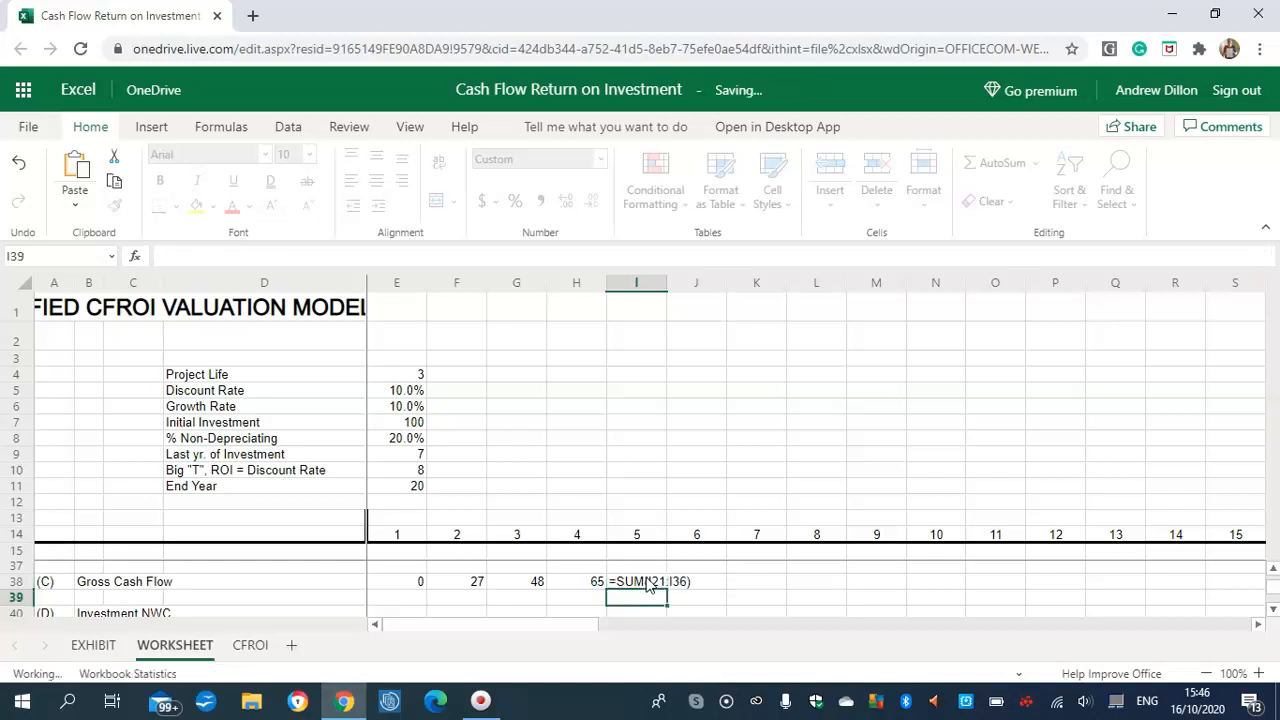
Enter =SUM(J21:J36) in cell J38 as the year 6 Gross Cash Flow.
{"action": "left_click", "coordinate": [699, 587]}
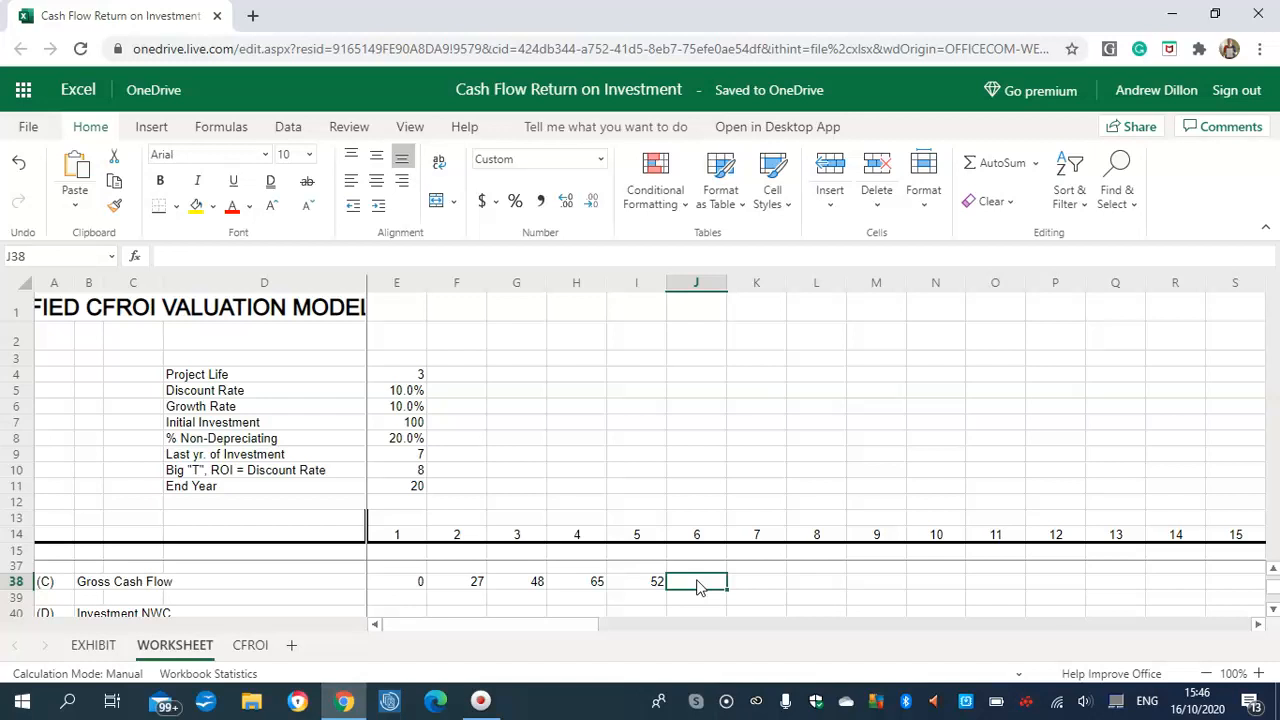
{"action": "type", "text": "=SUM"}
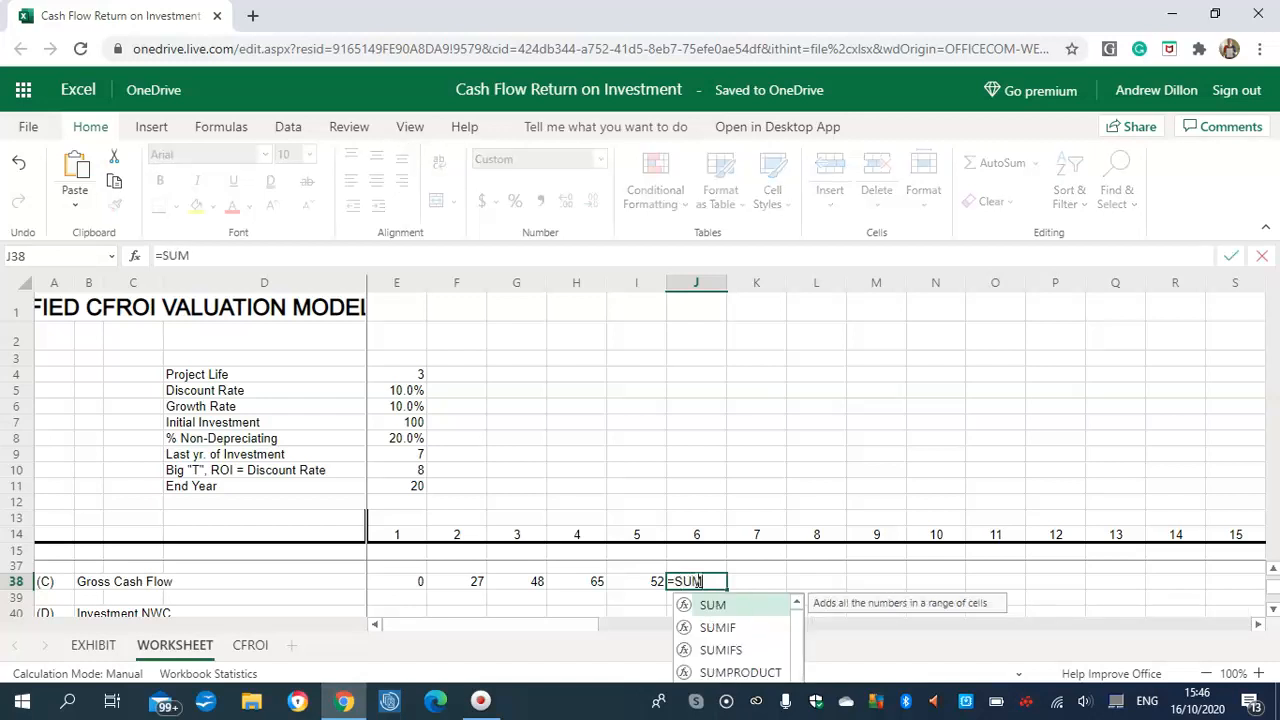
{"action": "type", "text": "("}
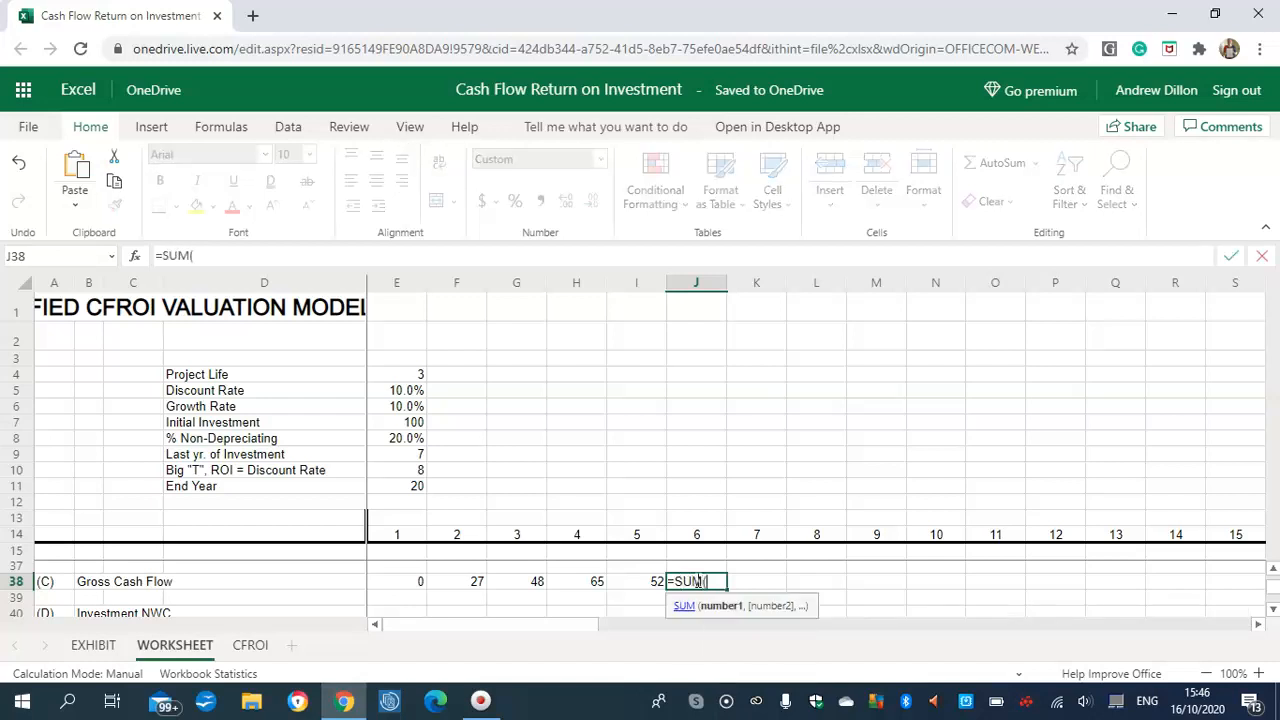
{"action": "type", "text": "J21:J"}
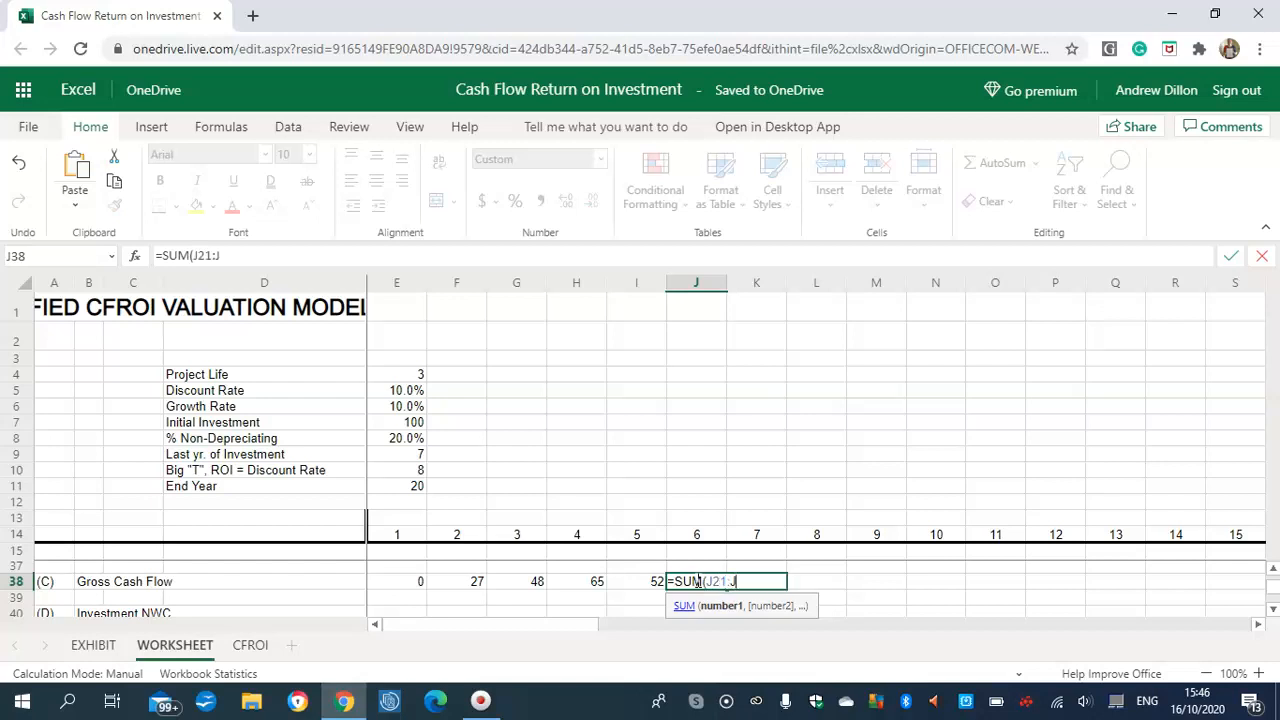
{"action": "type", "text": "36)"}
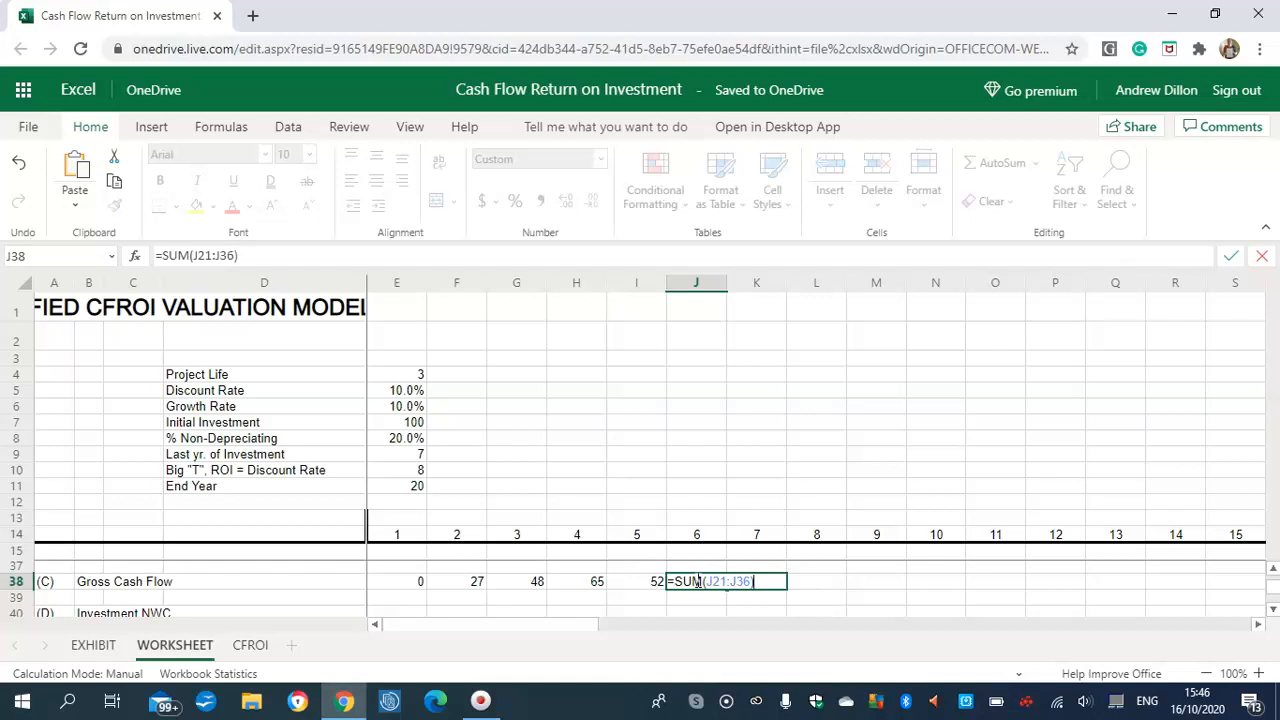
{"action": "key", "text": "Return"}
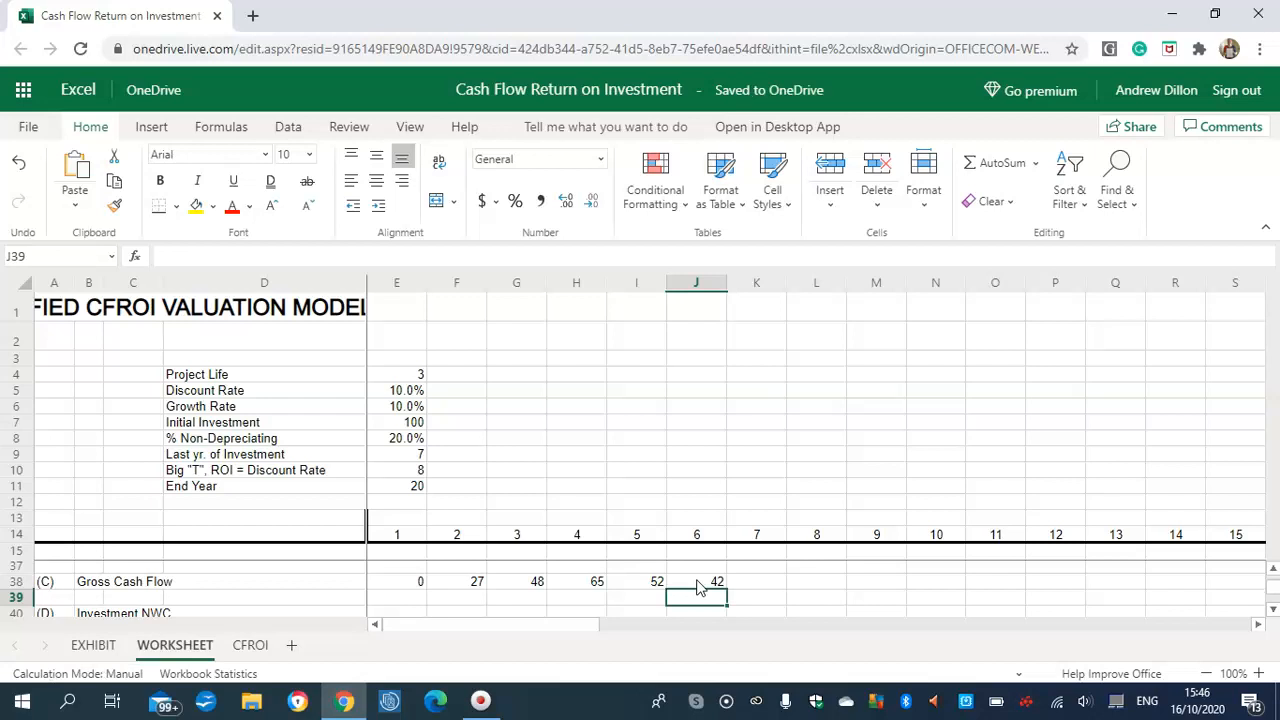
Enter =SUM(K21:K36) in cell K38 as the year 7 Gross Cash Flow.
{"action": "left_click", "coordinate": [749, 579]}
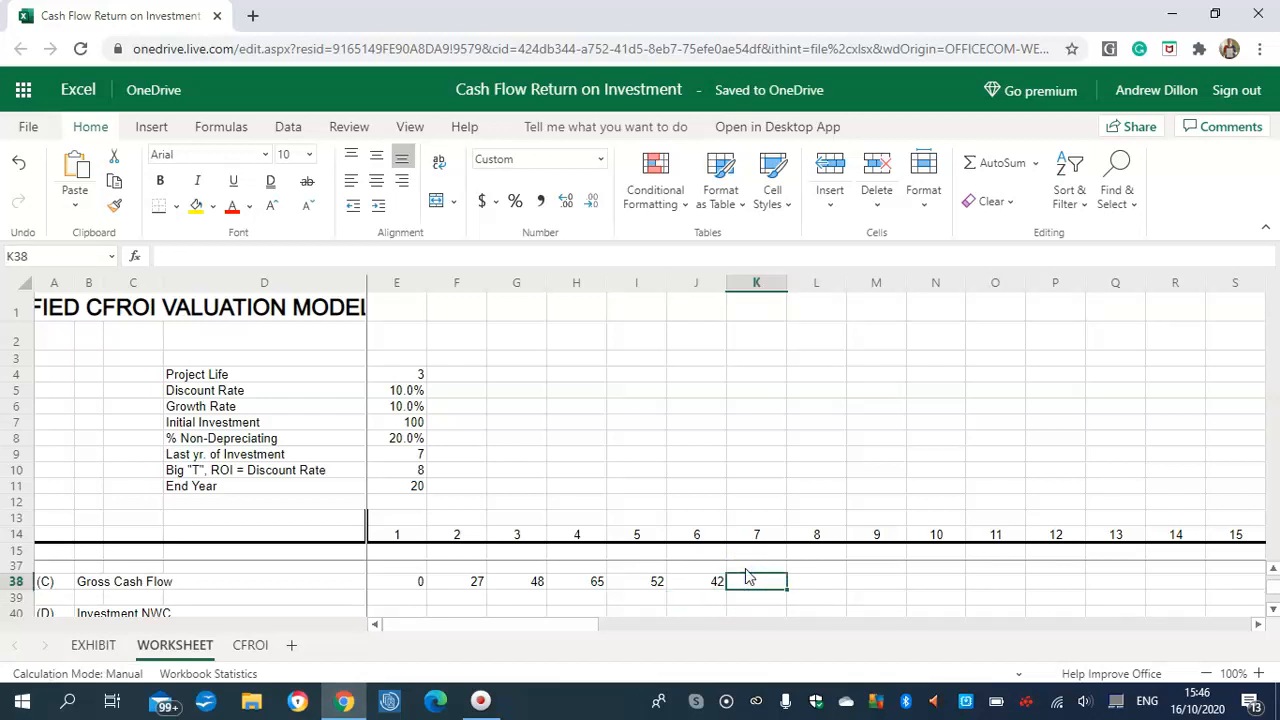
{"action": "type", "text": "=SUM"}
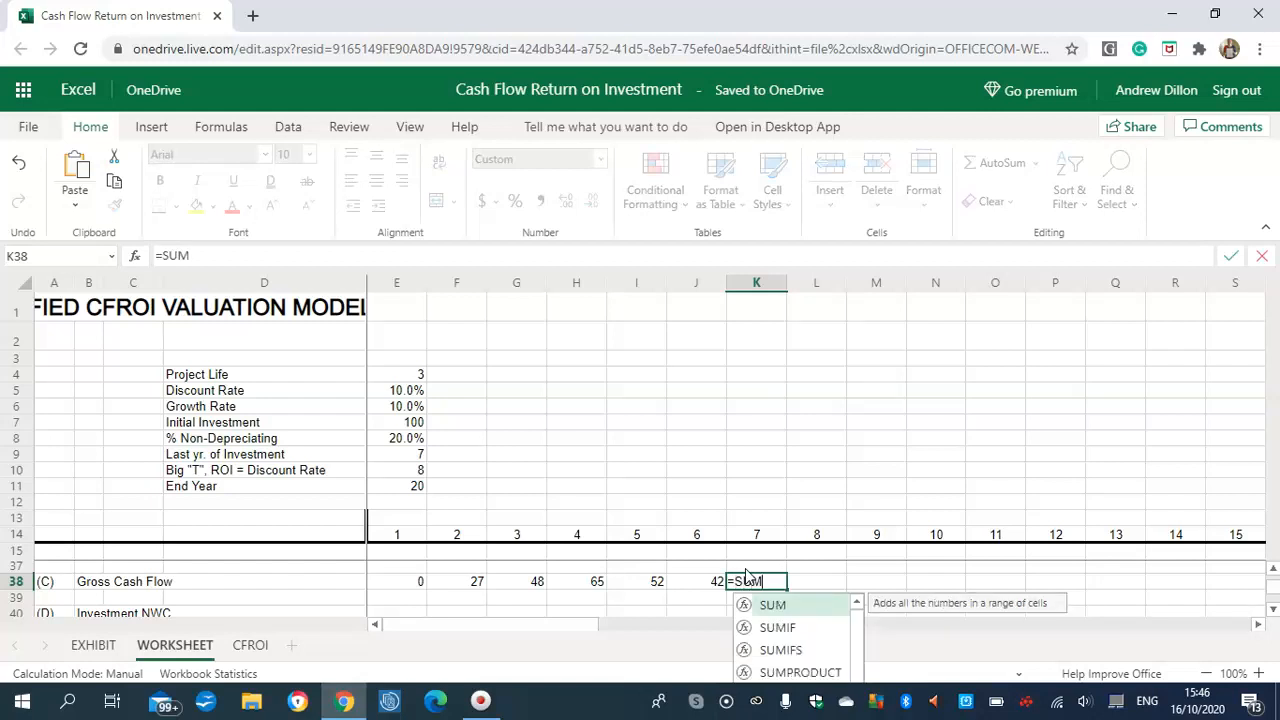
{"action": "type", "text": "(K21"}
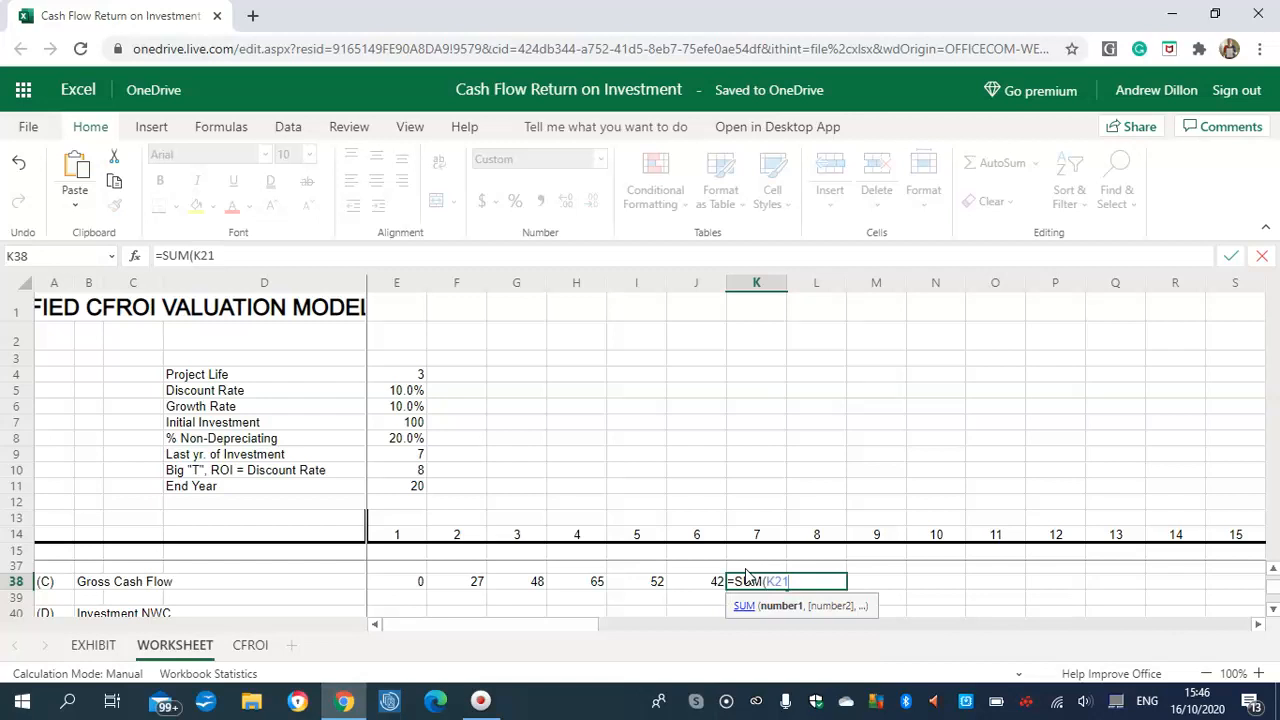
{"action": "type", "text": ":K36)"}
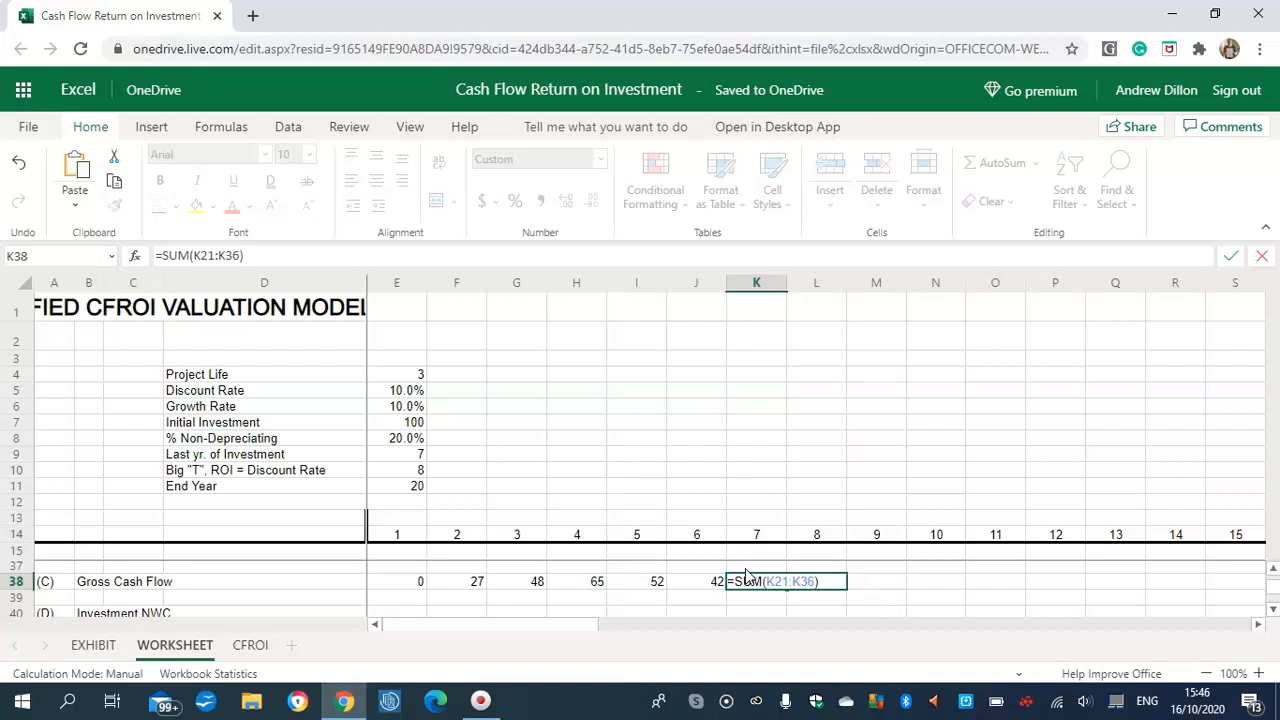
{"action": "key", "text": "Return"}
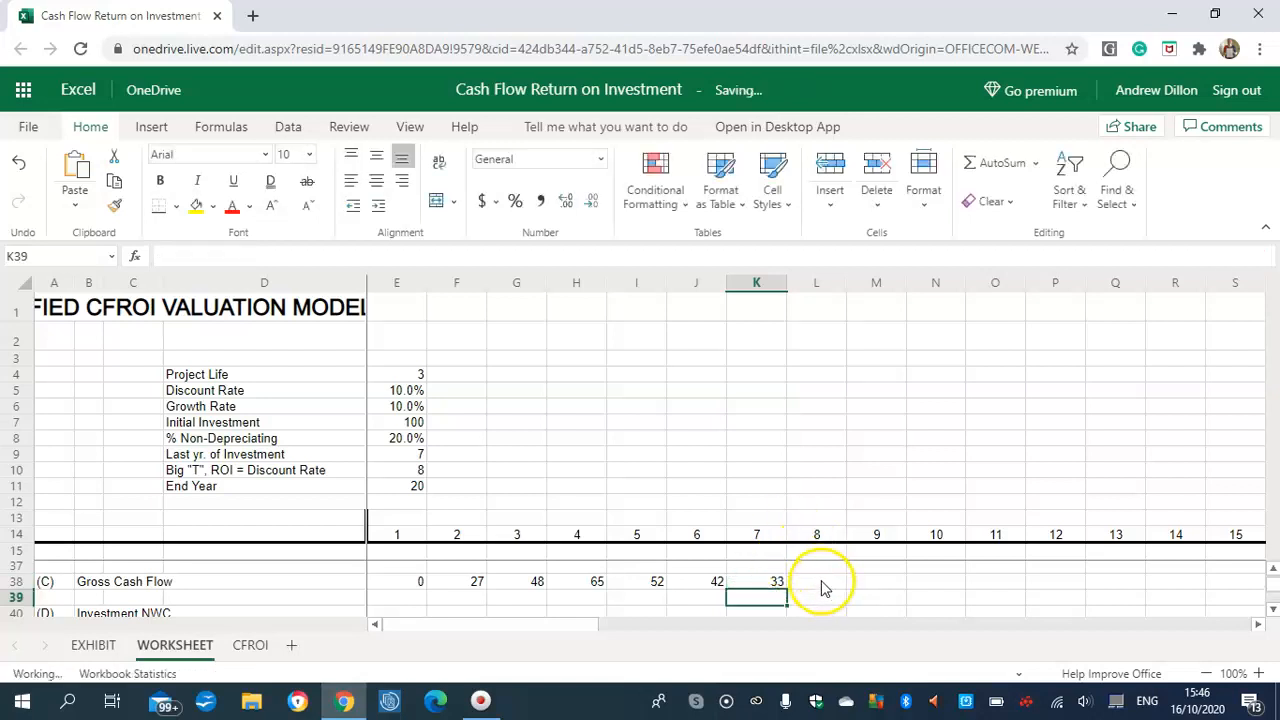
Enter =SUM(L21:L36) in cell L38 as the year 8 Gross Cash Flow.
{"action": "left_click", "coordinate": [823, 584]}
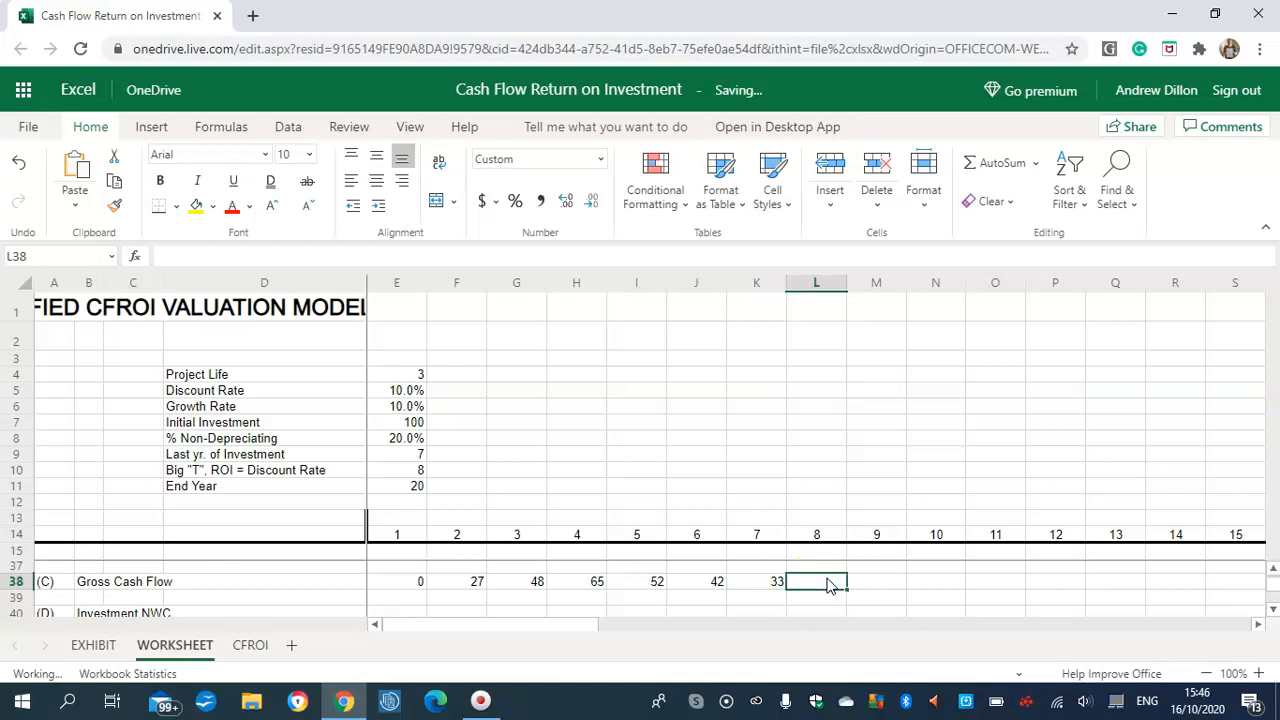
{"action": "type", "text": "="}
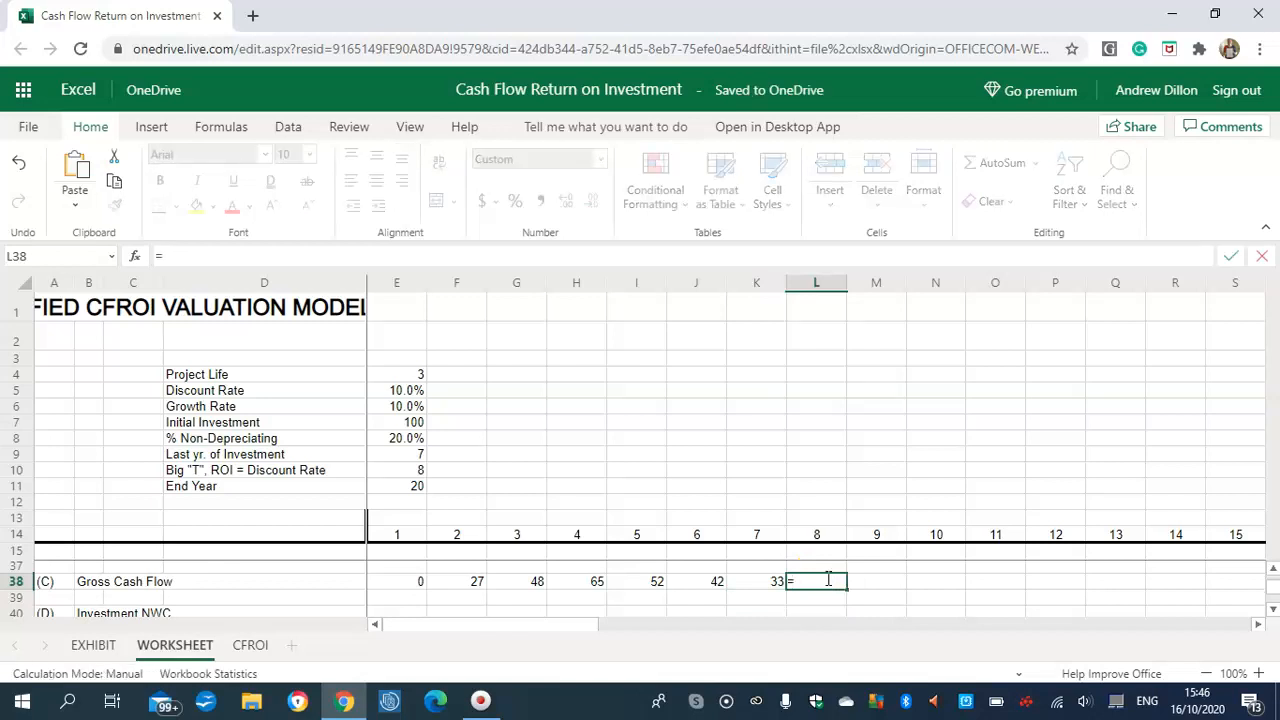
{"action": "type", "text": "SUM("}
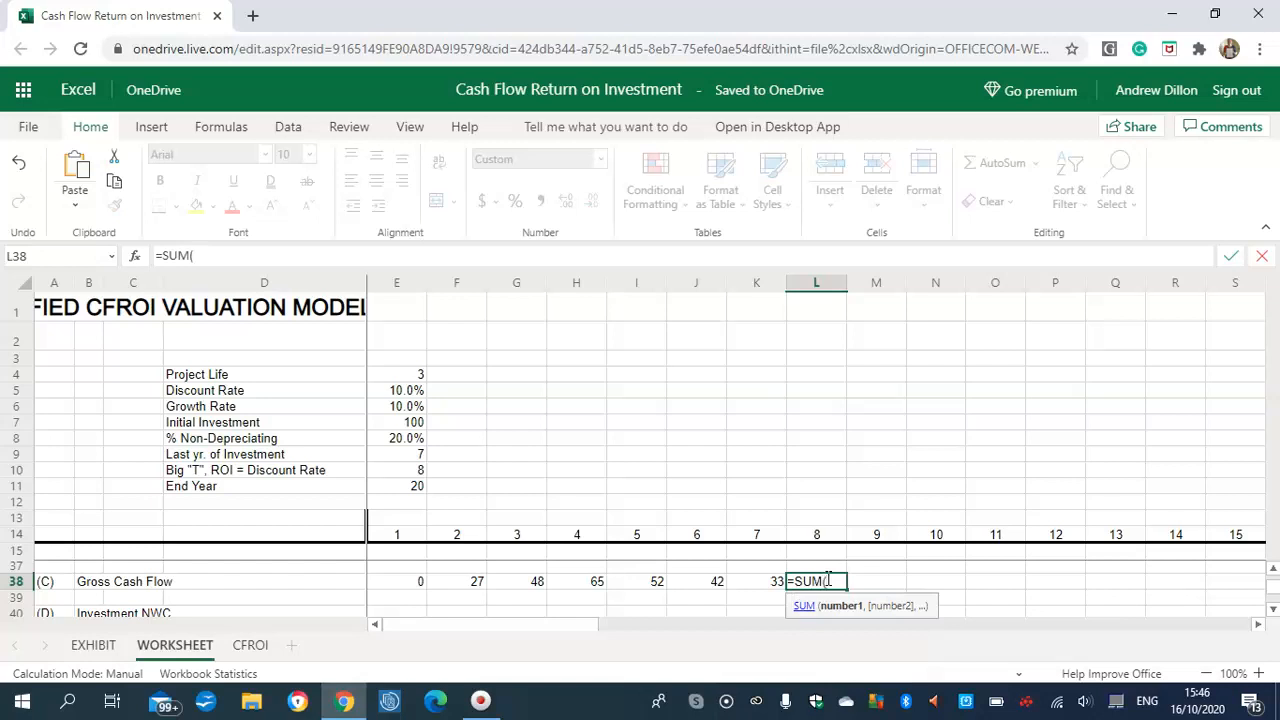
{"action": "type", "text": "L"}
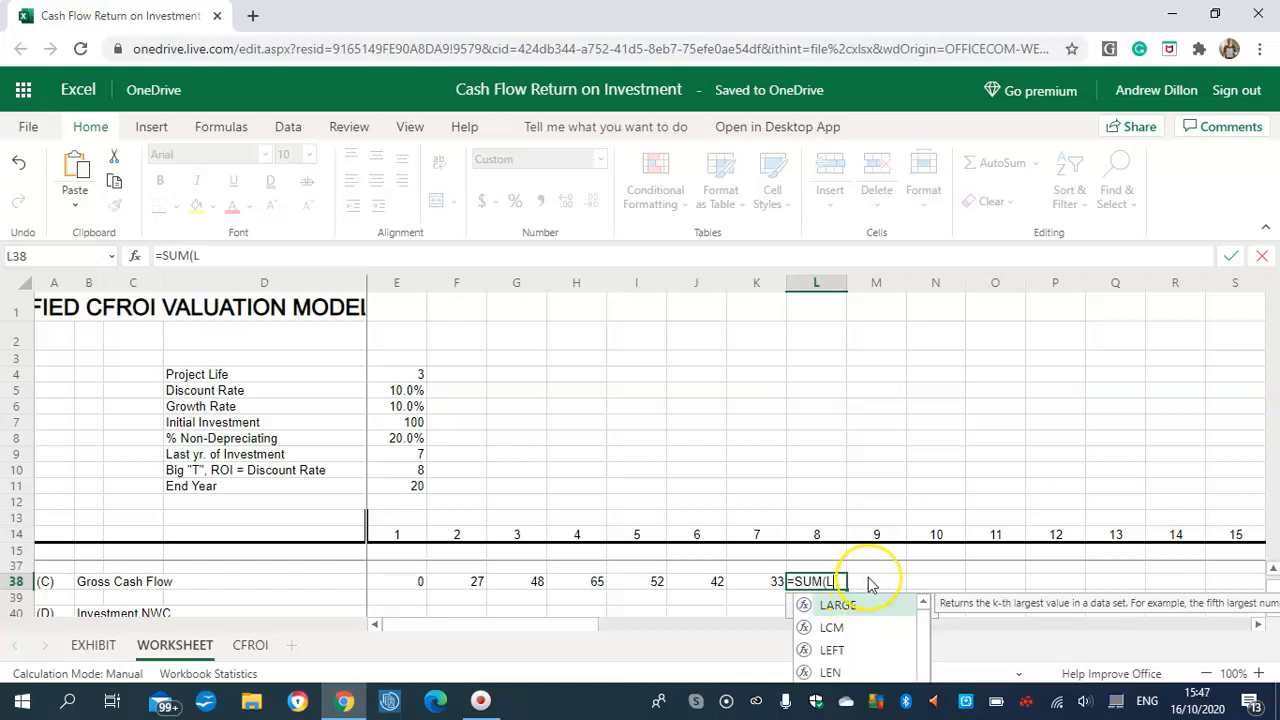
{"action": "type", "text": "21:L36"}
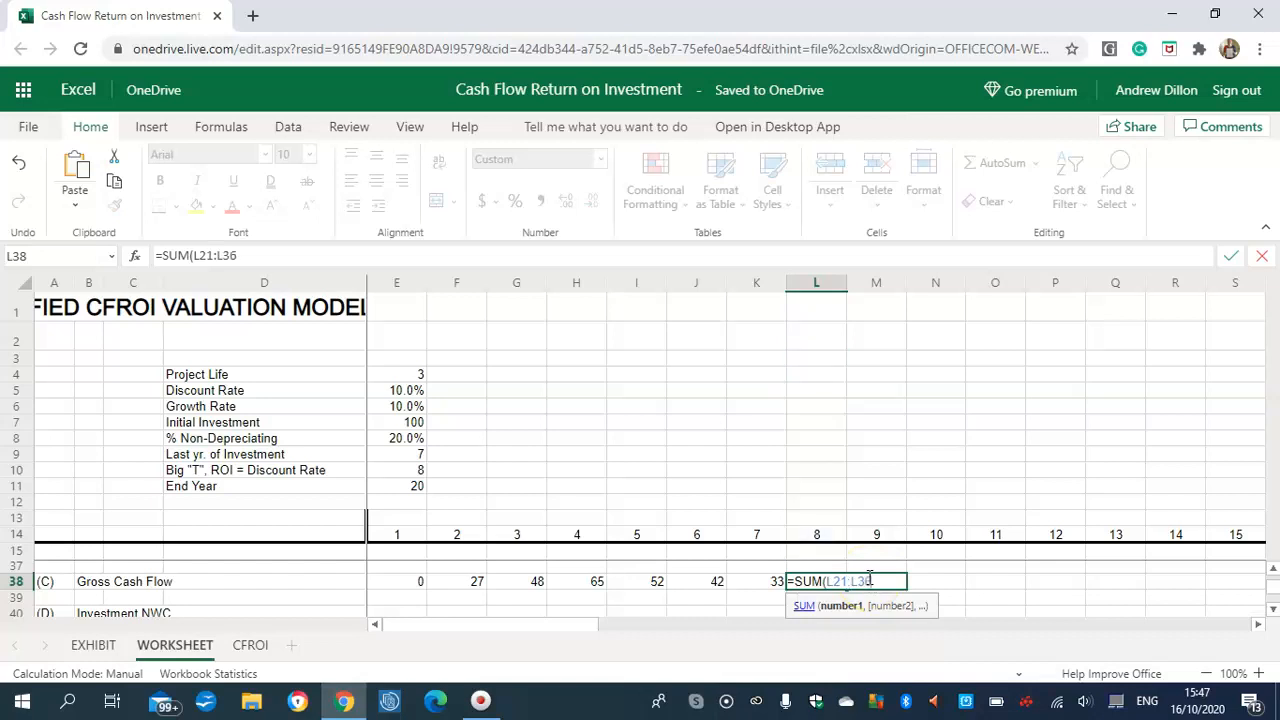
{"action": "type", "text": ")"}
{"action": "key", "text": "Return"}
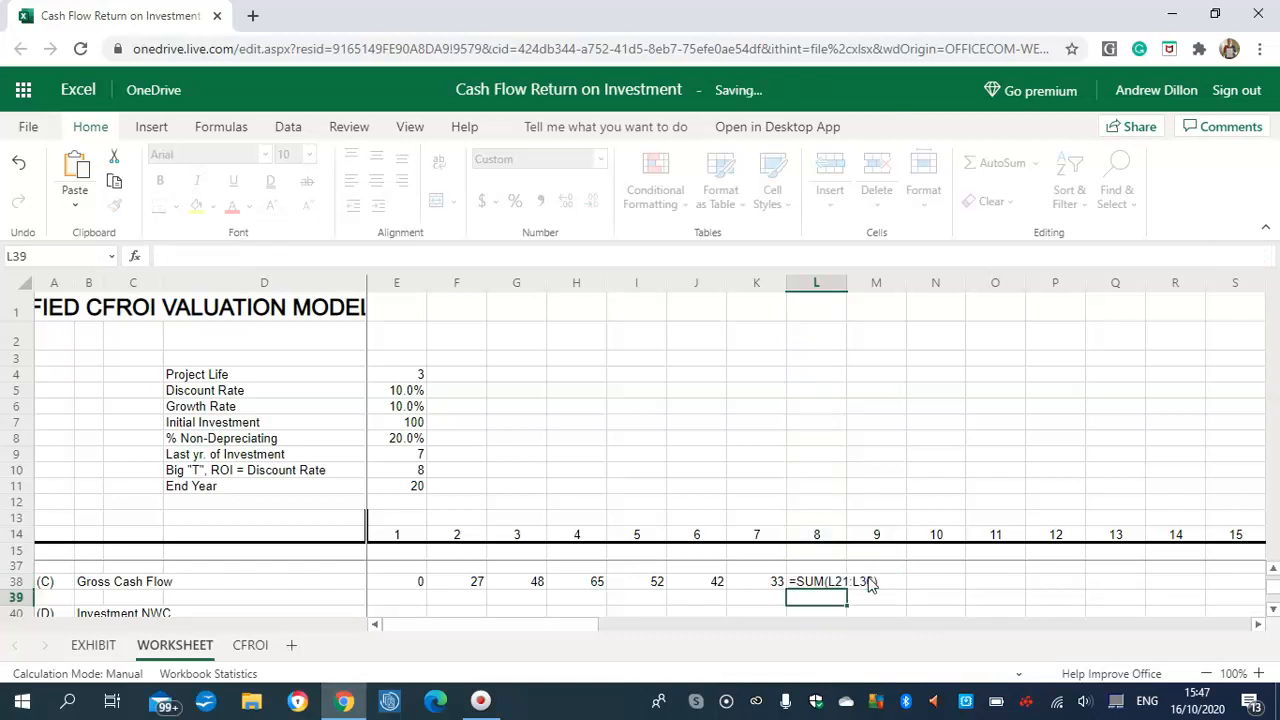
Enter =SUM(M21:M36) in cell M38 as the year 9 Gross Cash Flow.
{"action": "left_click", "coordinate": [868, 584]}
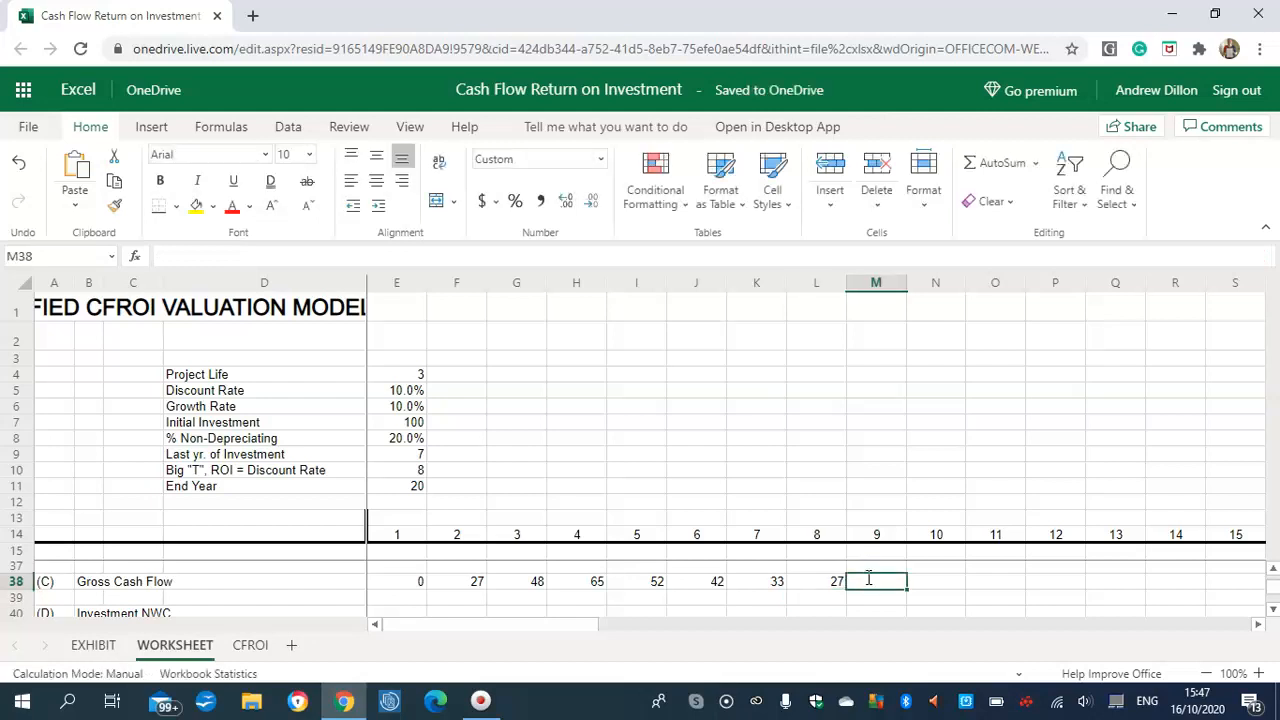
{"action": "type", "text": "=SUM"}
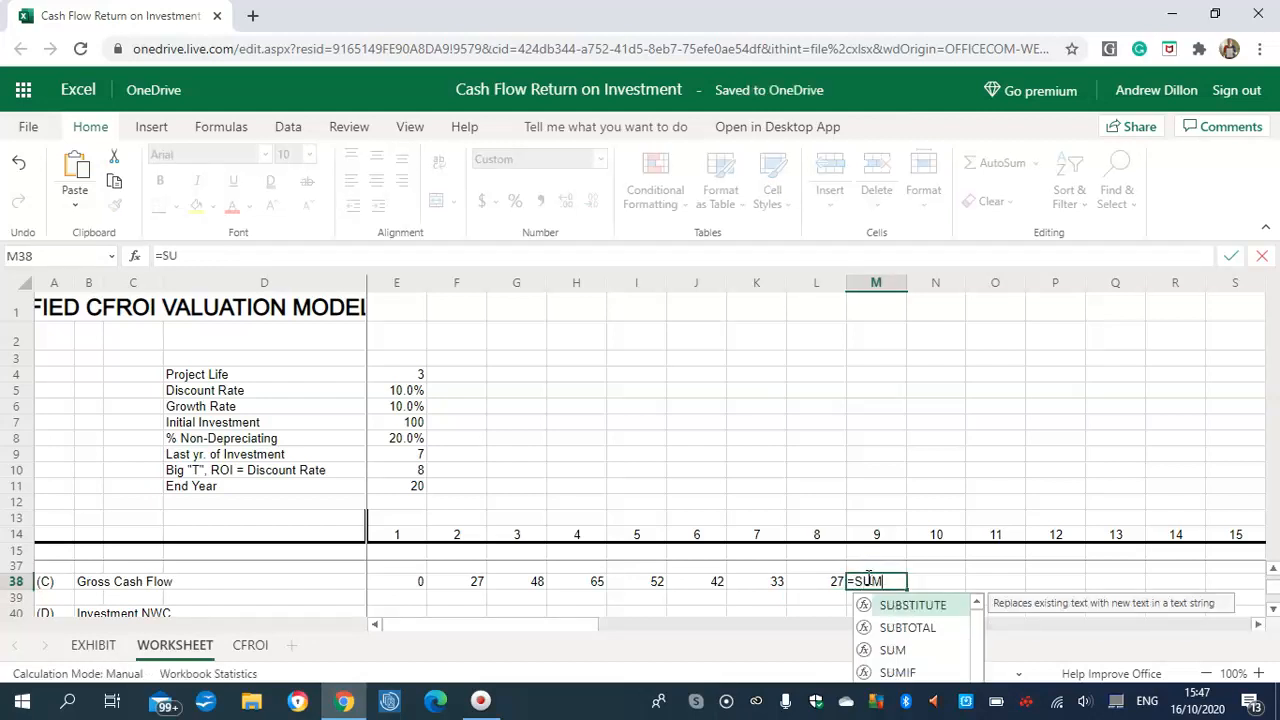
{"action": "type", "text": "(M"}
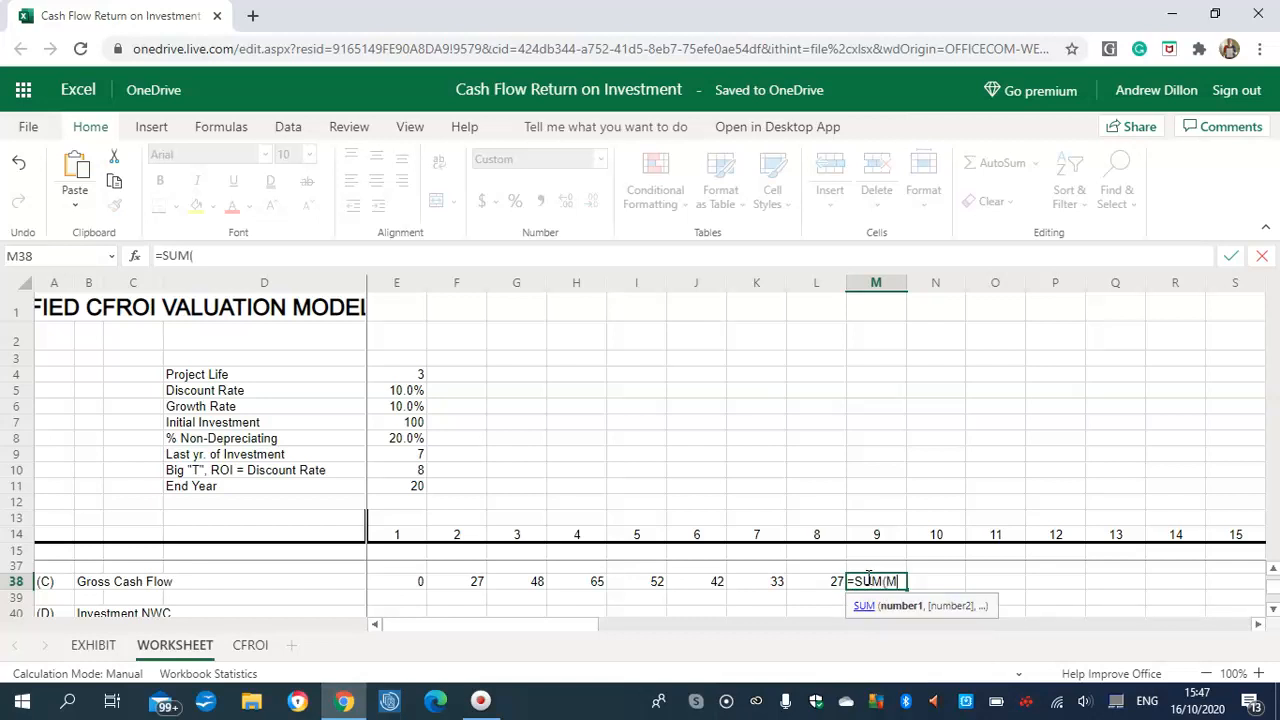
{"action": "type", "text": "21:"}
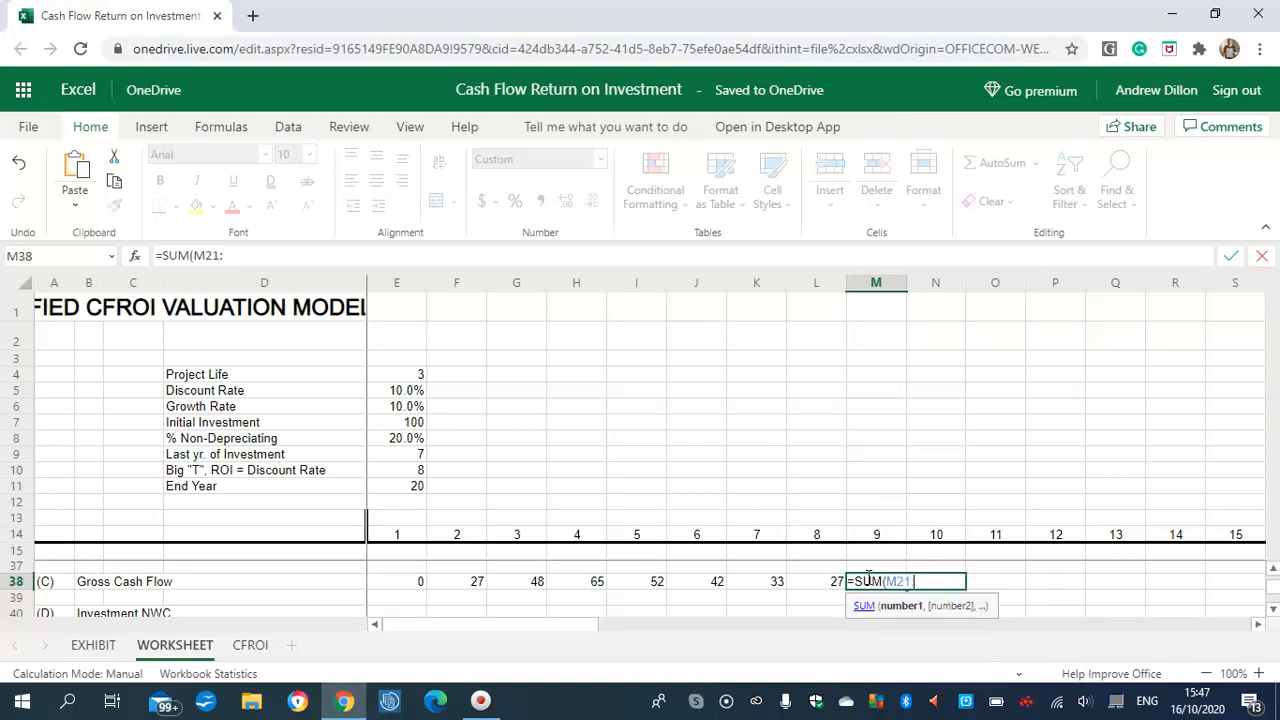
{"action": "type", "text": "M36)"}
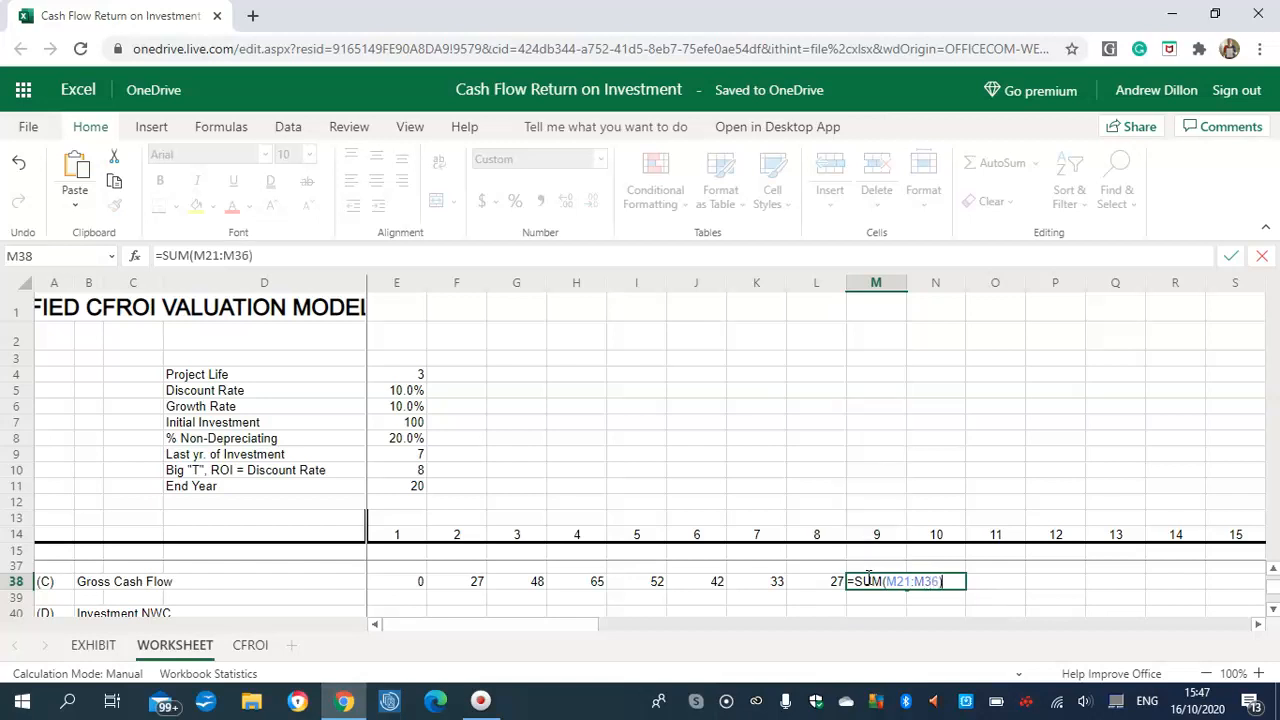
{"action": "key", "text": "Return"}
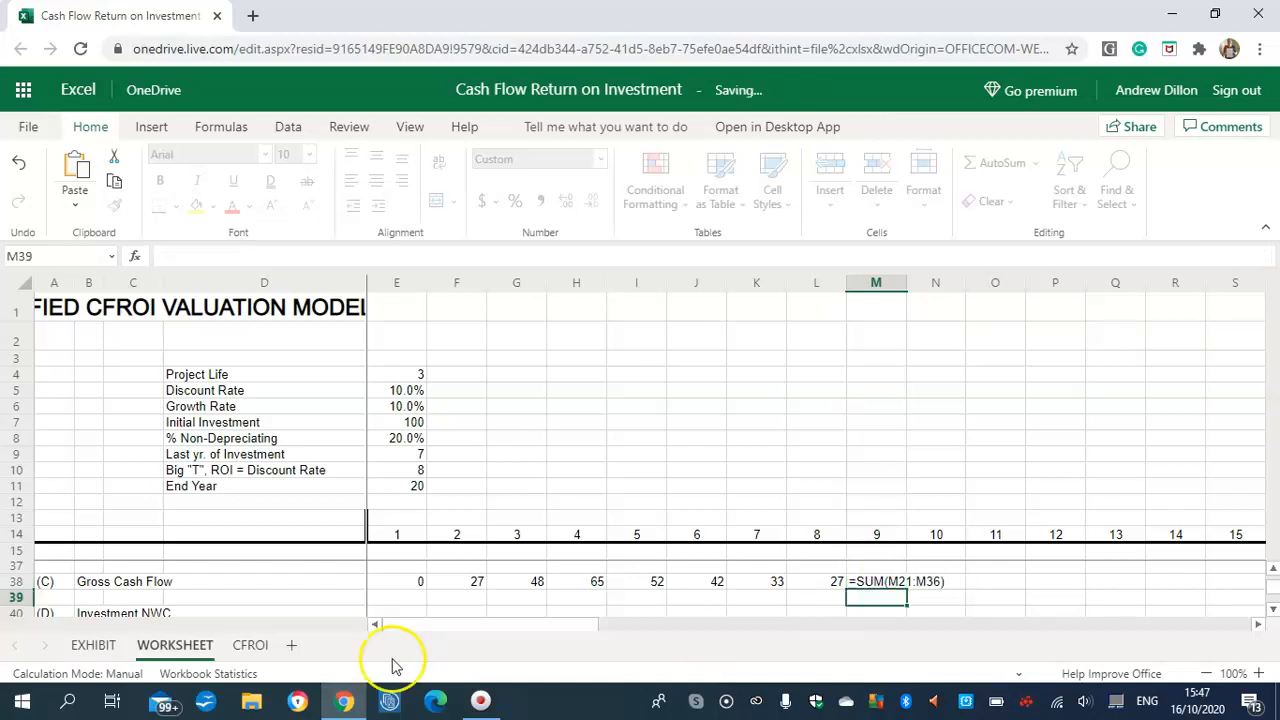
Enter =SUM(N21:N36) in cell N38 as the year 10 Gross Cash Flow.
{"action": "left_click_drag", "start_coordinate": [510, 636], "coordinate": [563, 640]}
{"action": "left_click", "coordinate": [640, 583]}
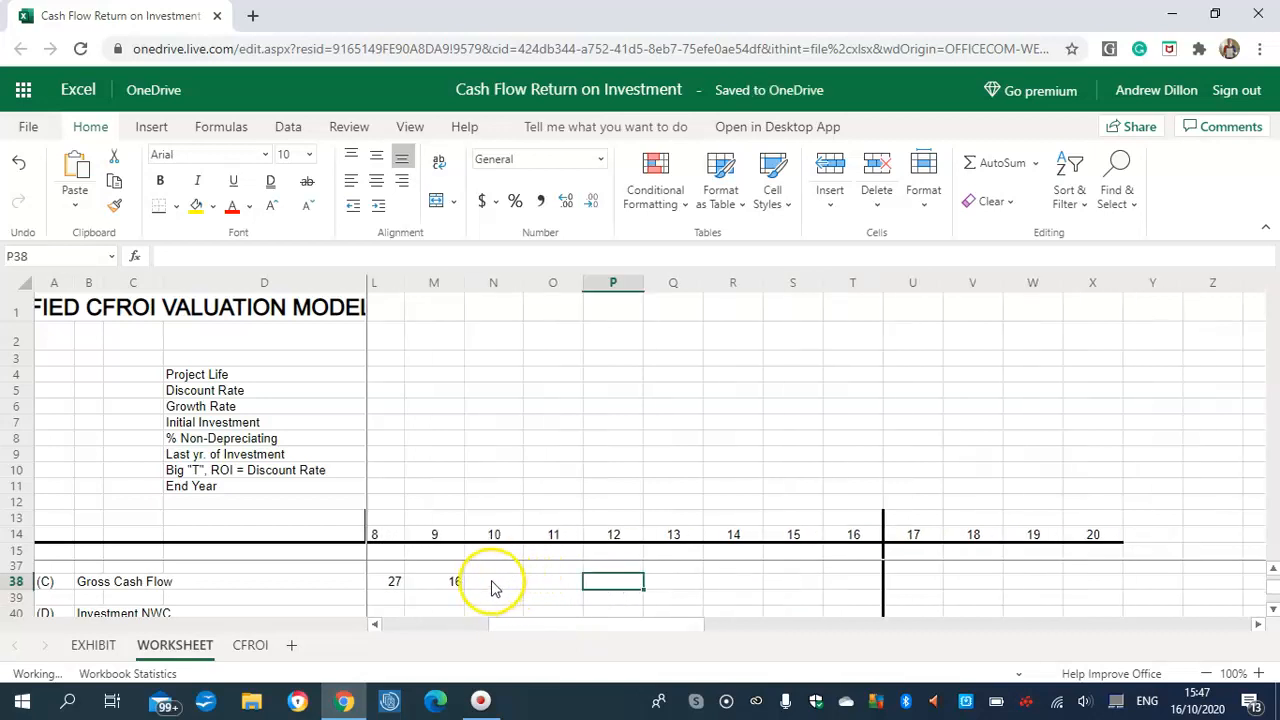
{"action": "left_click", "coordinate": [491, 585]}
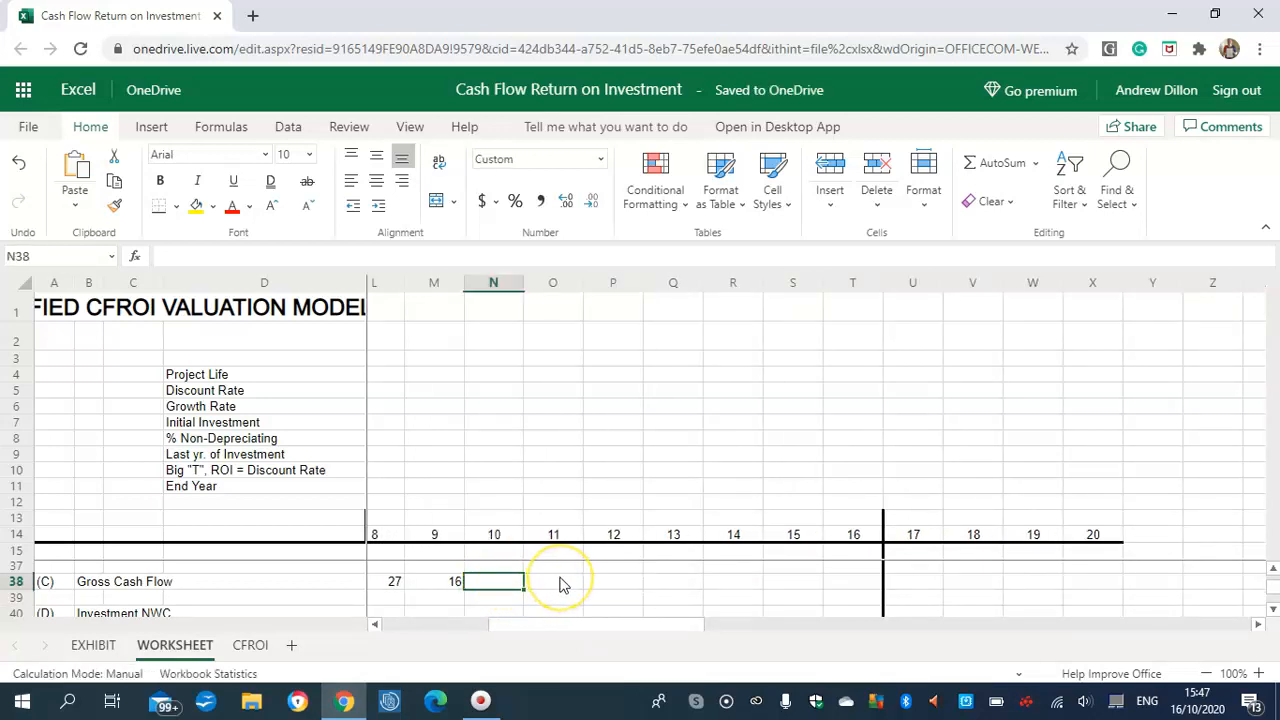
{"action": "type", "text": "=SUM"}
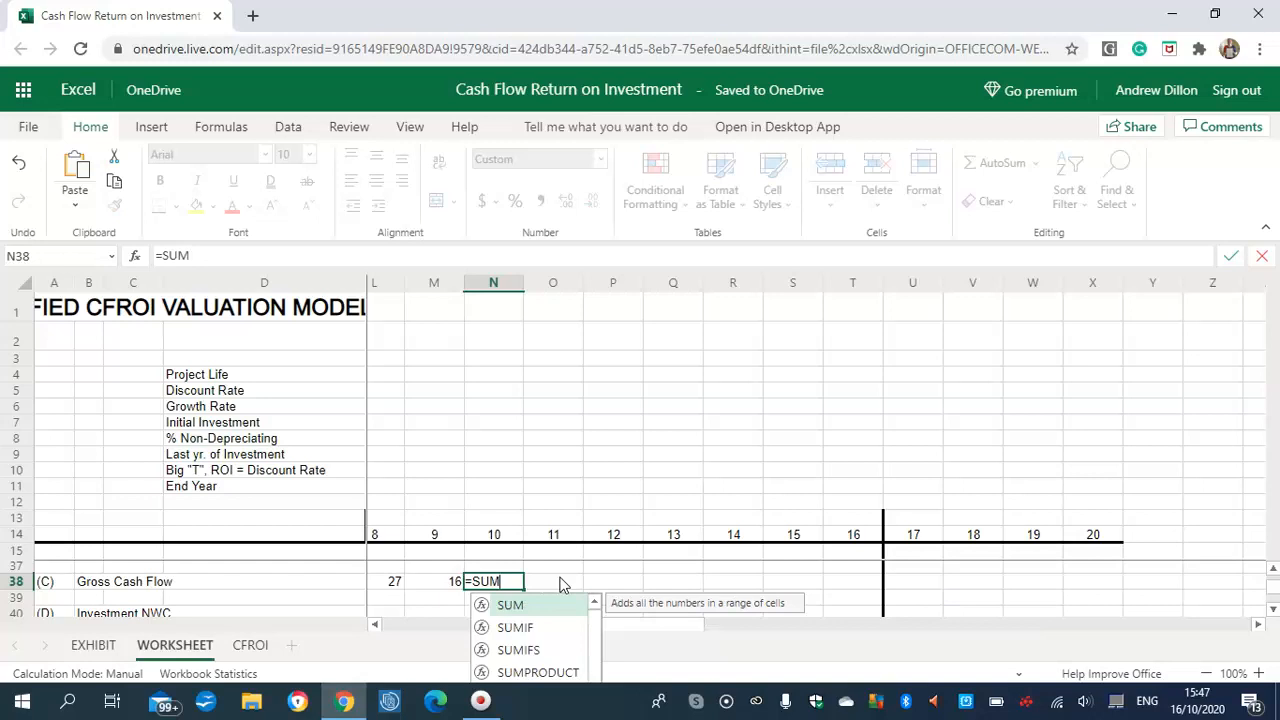
{"action": "type", "text": "("}
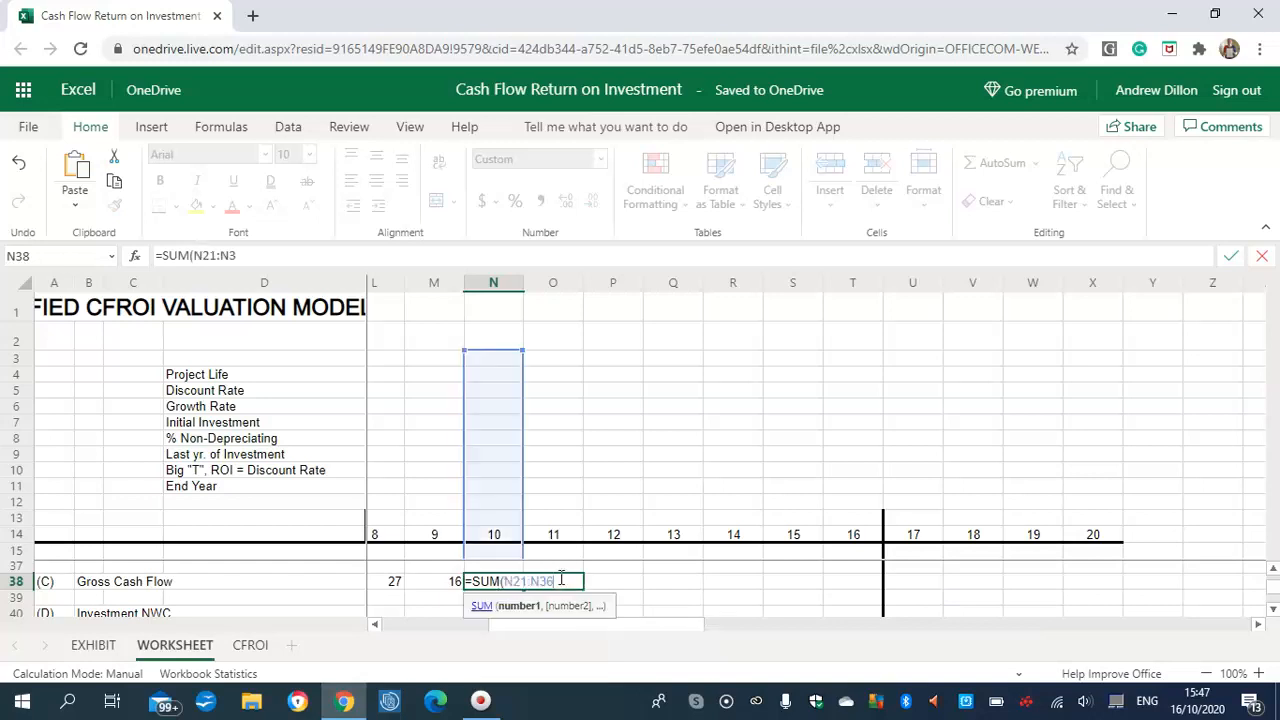
{"action": "key", "text": "Return"}
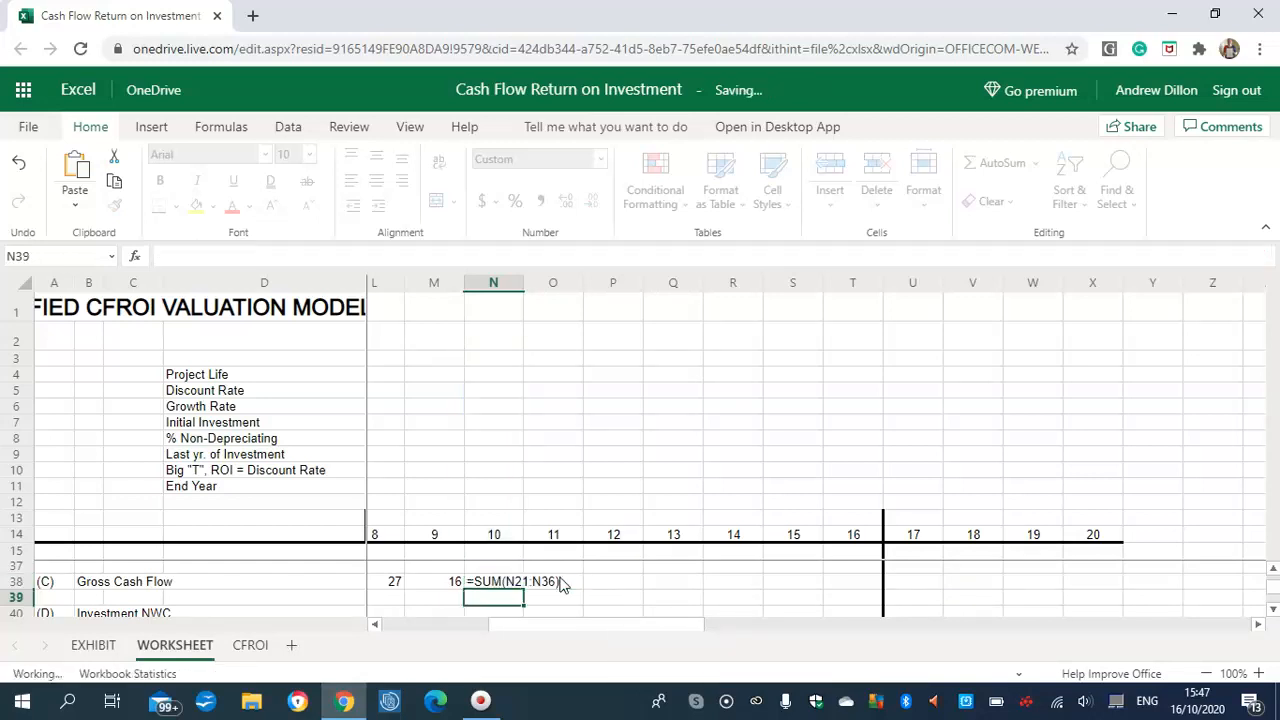
Enter =SUM(021:036) in cell O38 as the year 11 Gross Cash Flow.
{"action": "left_click", "coordinate": [562, 580]}
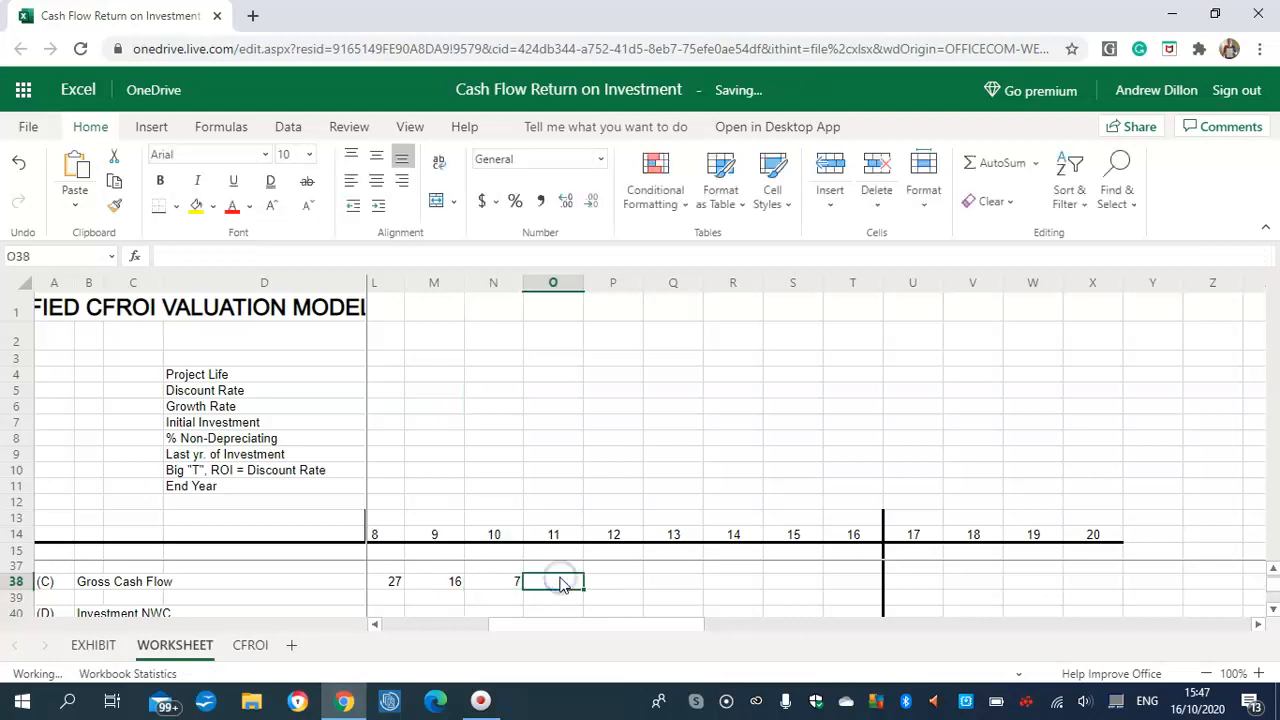
{"action": "type", "text": "="}
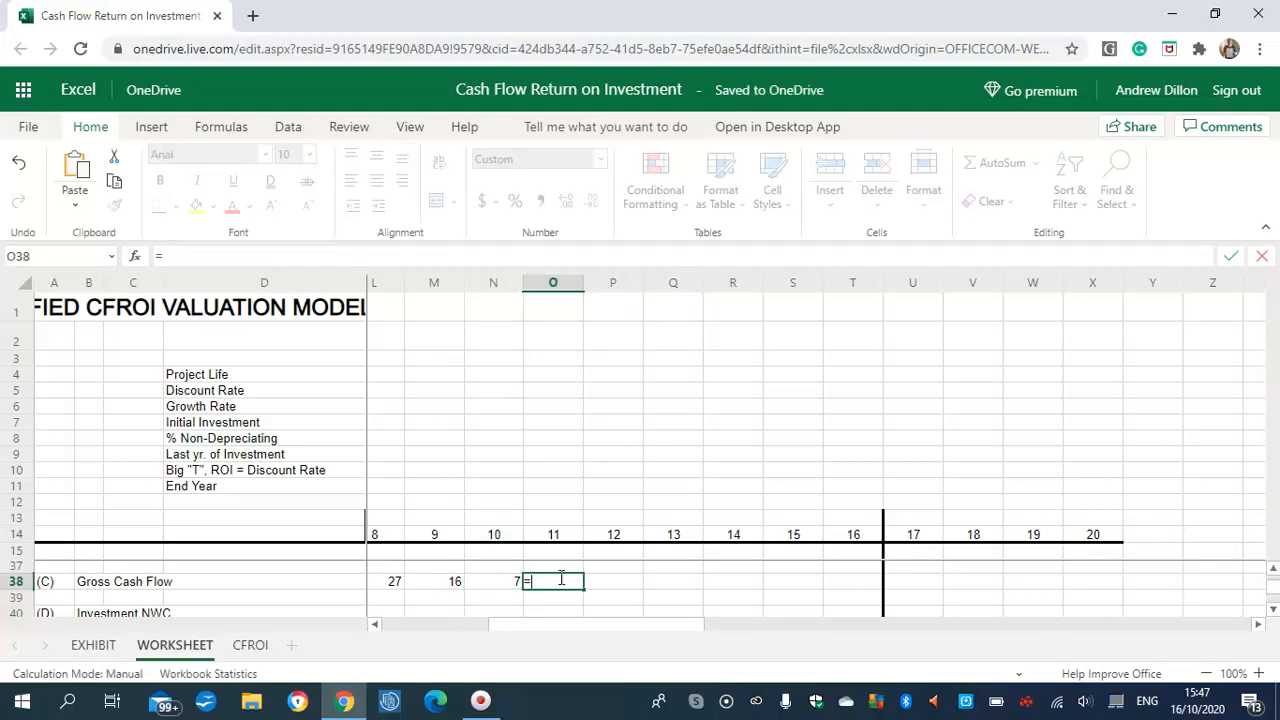
{"action": "type", "text": "SUM"}
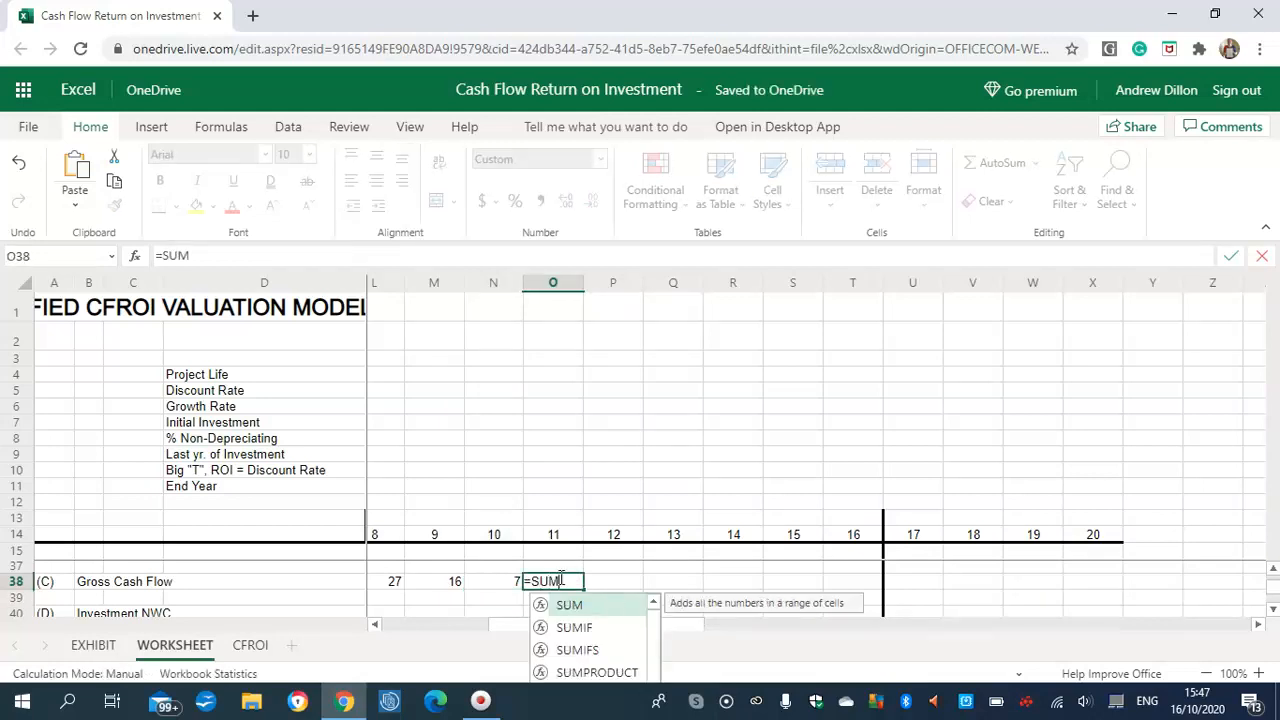
{"action": "type", "text": "(O21"}
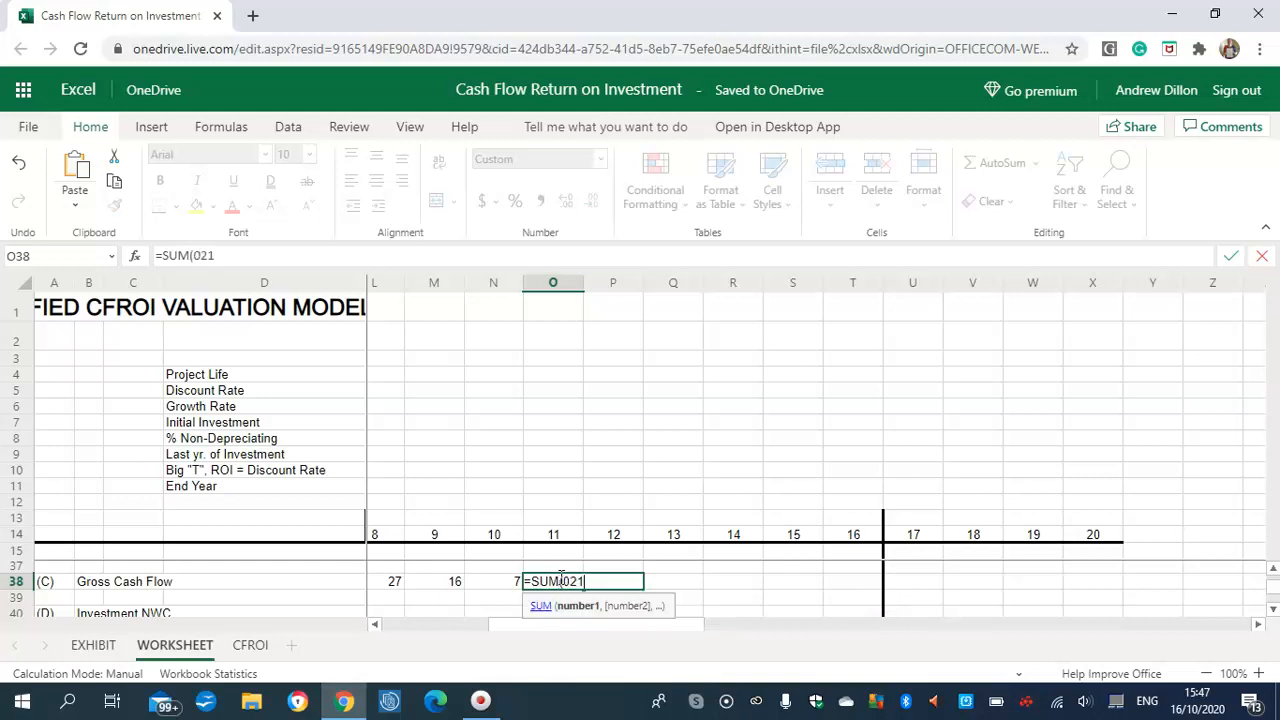
{"action": "type", "text": ":O36)"}
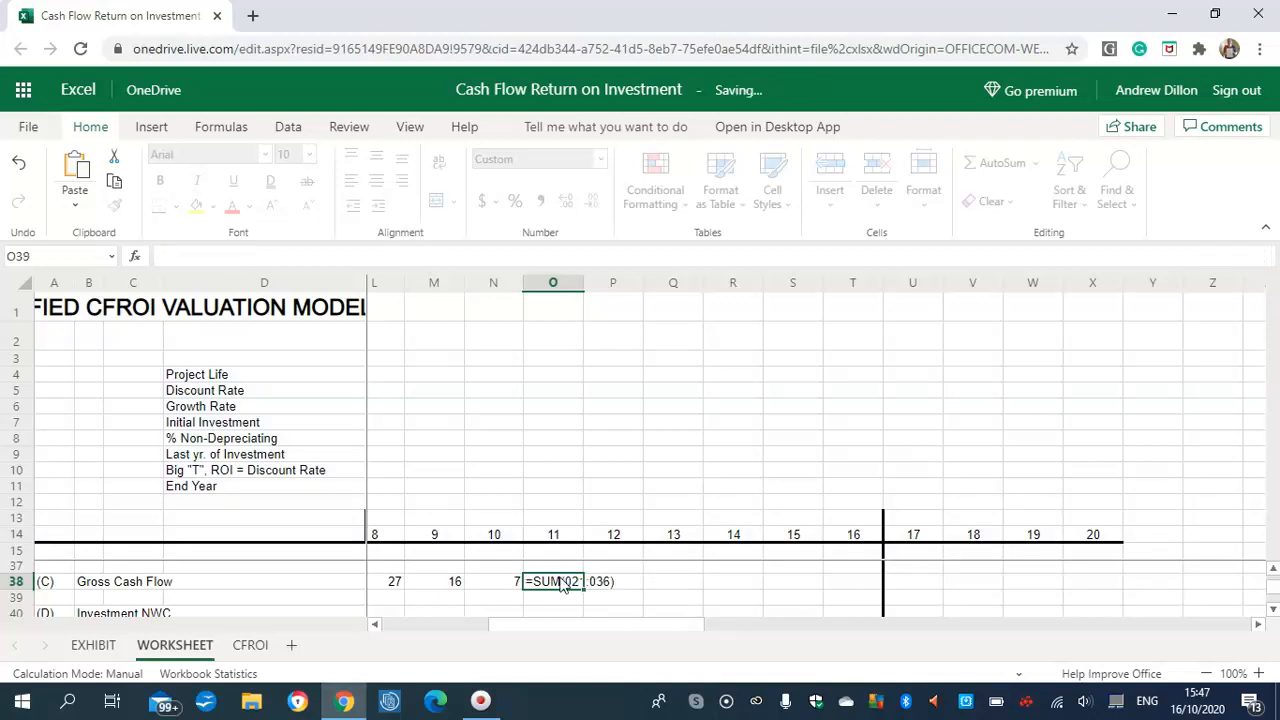
{"action": "key", "text": "Return"}
Correct the year 11 Gross Cash Flow formula in cell O38 to =SUM(O21:O36) by adding the missing column letters.
{"action": "left_click", "coordinate": [537, 594]}
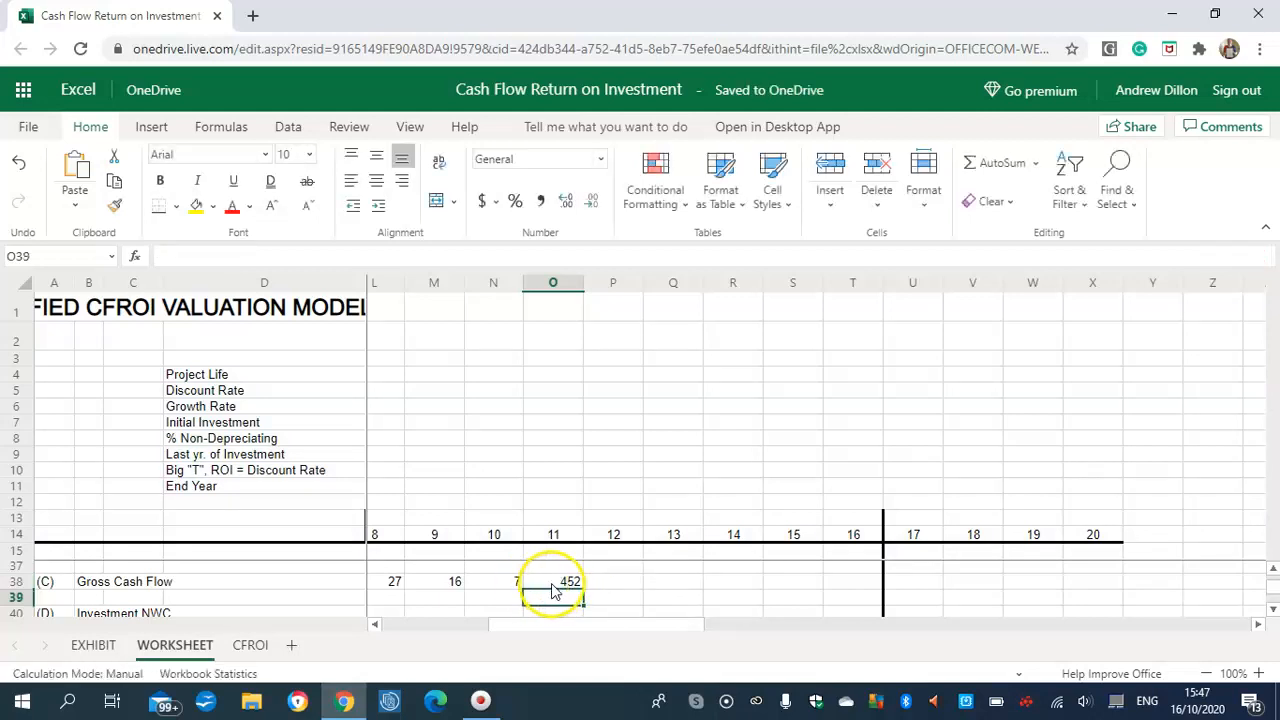
{"action": "left_click", "coordinate": [561, 584]}
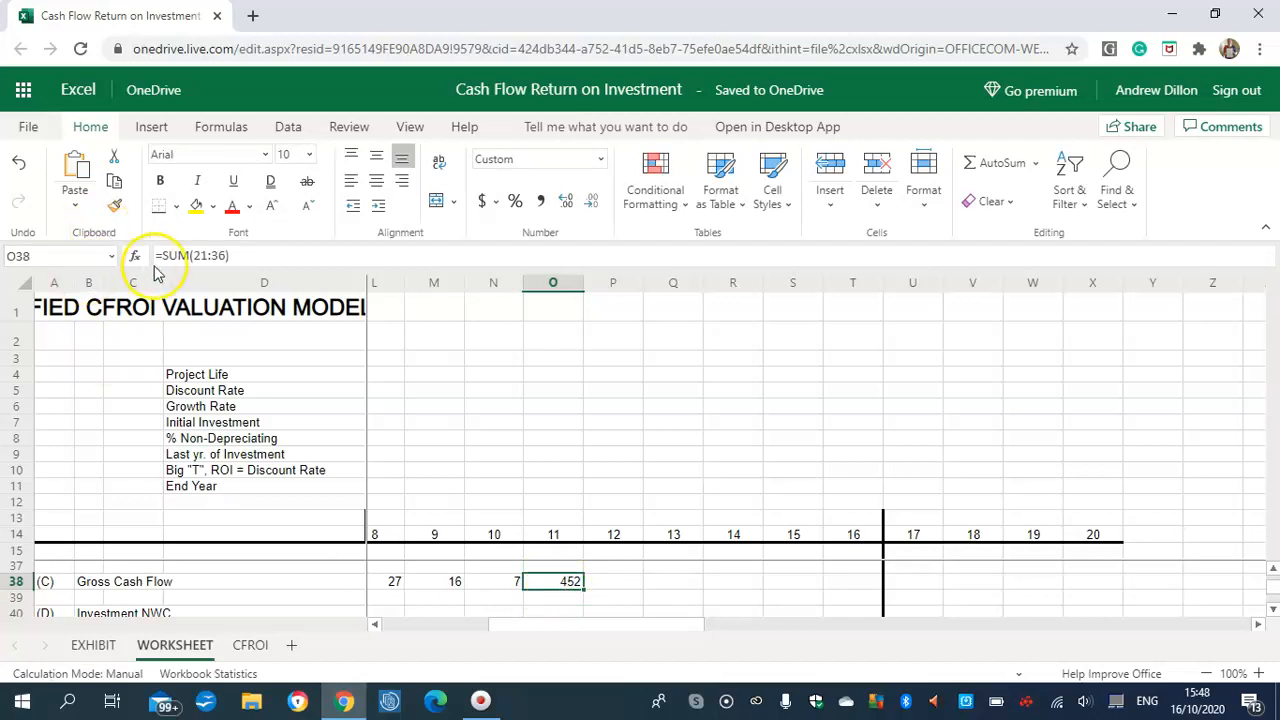
{"action": "left_click", "coordinate": [197, 254]}
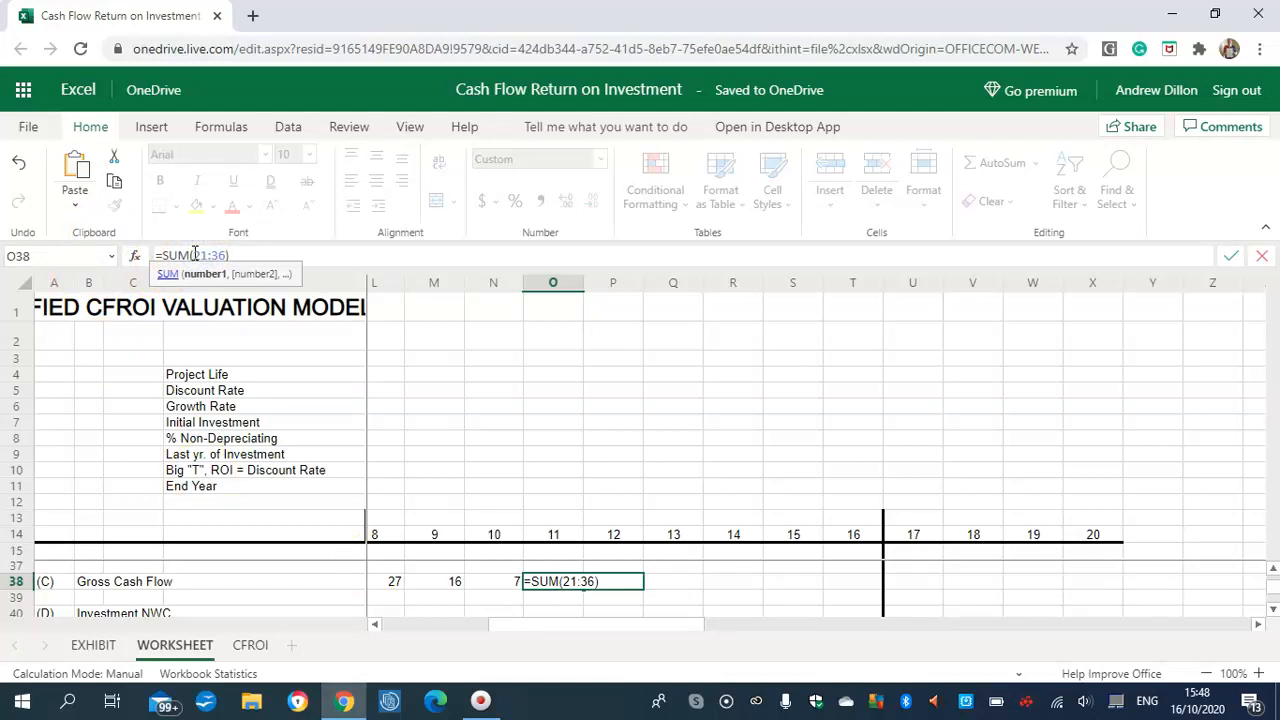
{"action": "type", "text": "O"}
{"action": "left_click", "coordinate": [223, 249]}
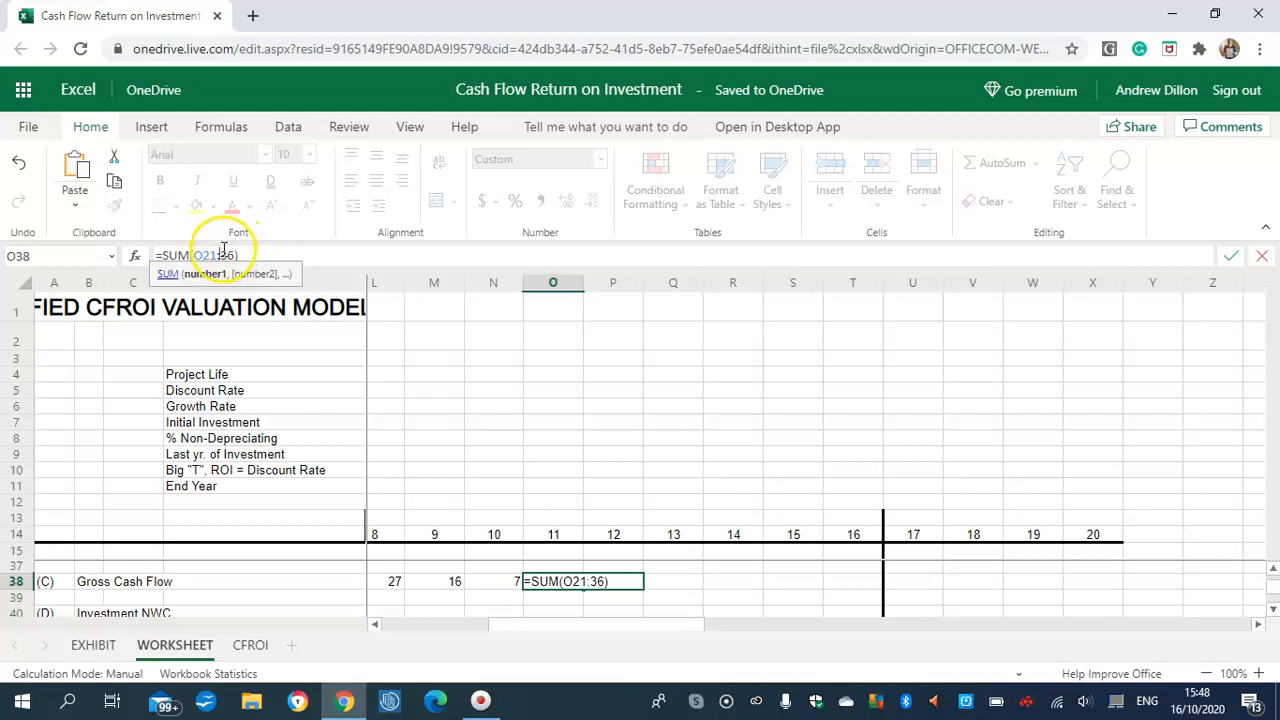
{"action": "type", "text": "O"}
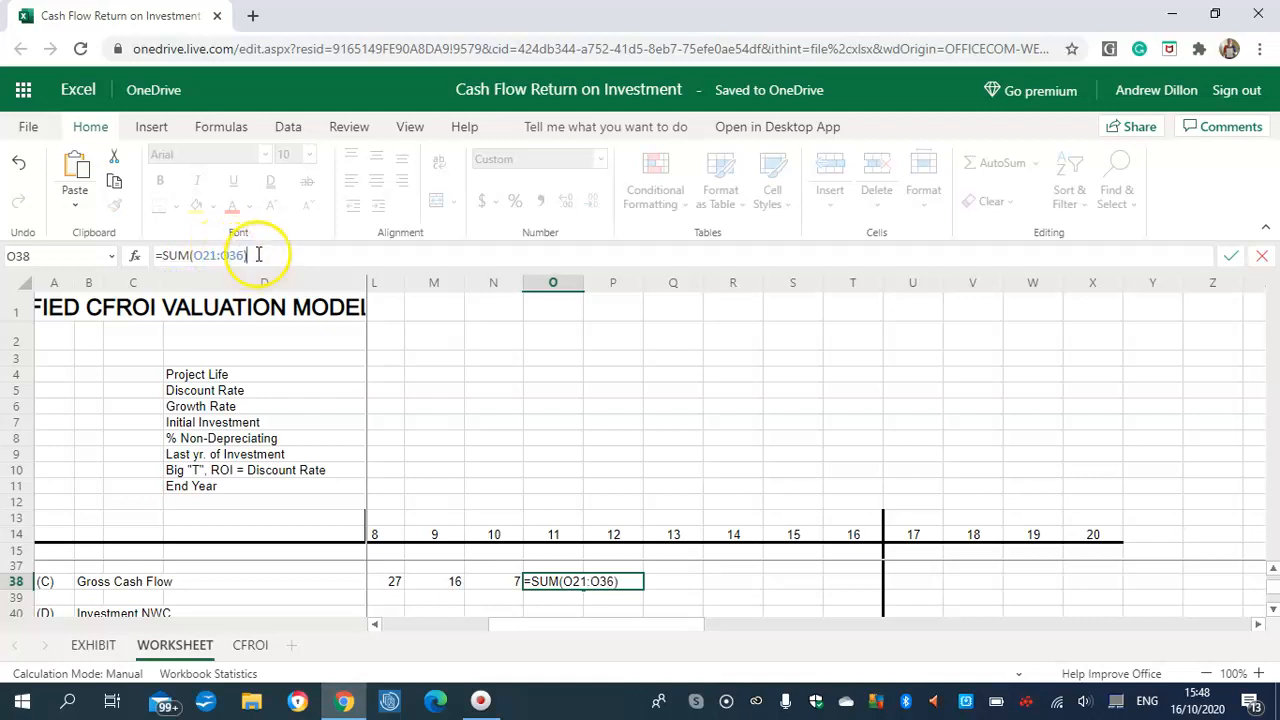
{"action": "key", "text": "Return"}
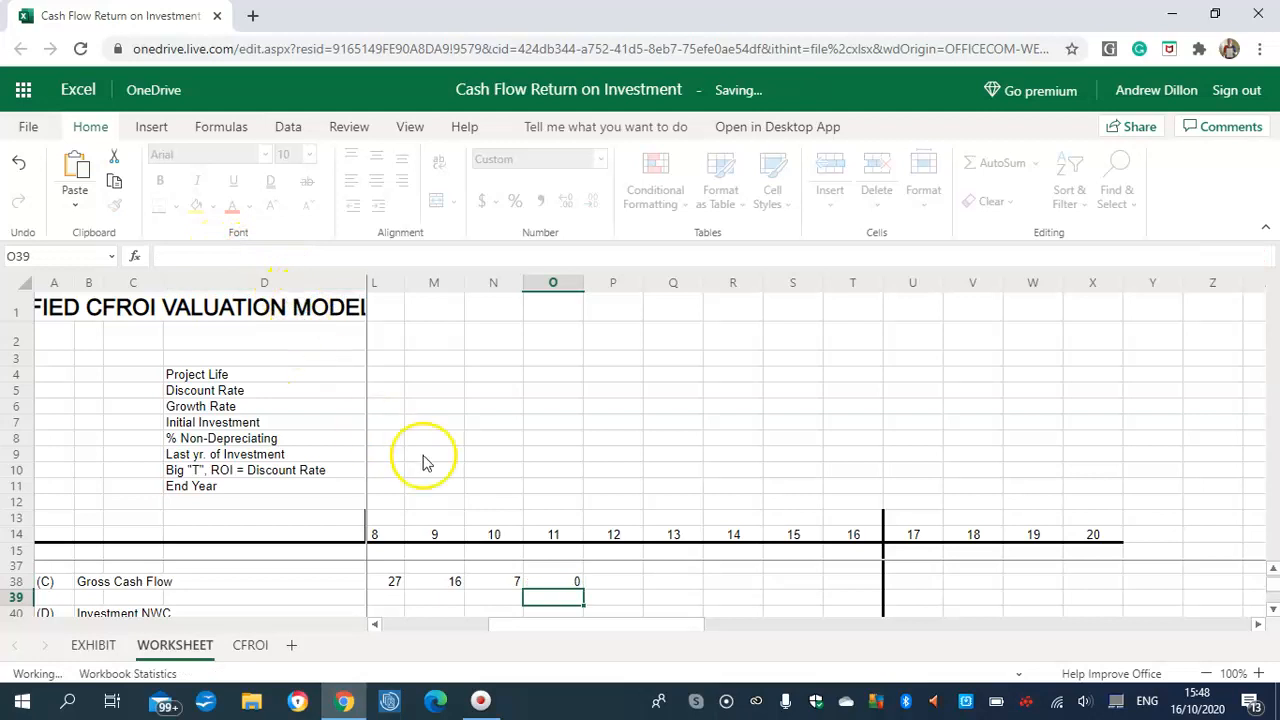
{"action": "left_click", "coordinate": [578, 583]}
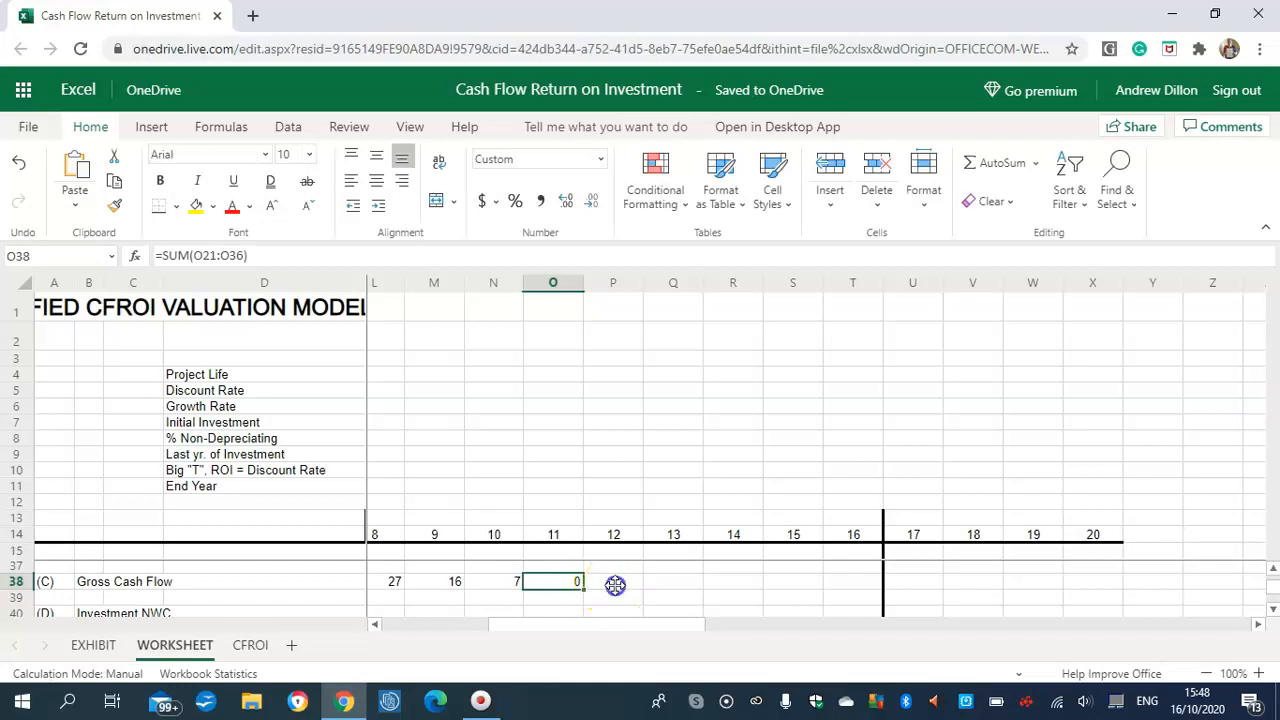
{"action": "left_click", "coordinate": [614, 585]}
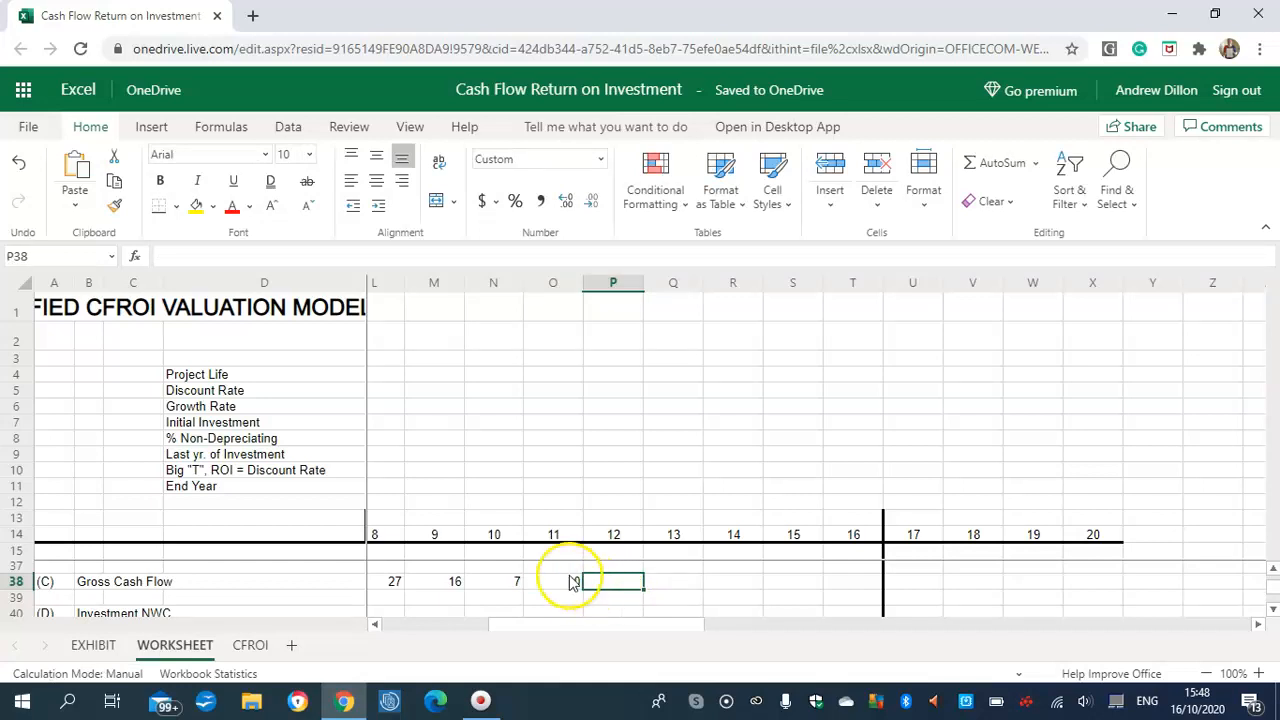
Check the year 11 formula in cell O38, and enter =SUM(P21:P36) in cell P38 as the year 12 Gross Cash Flow.
{"action": "left_click", "coordinate": [568, 583]}
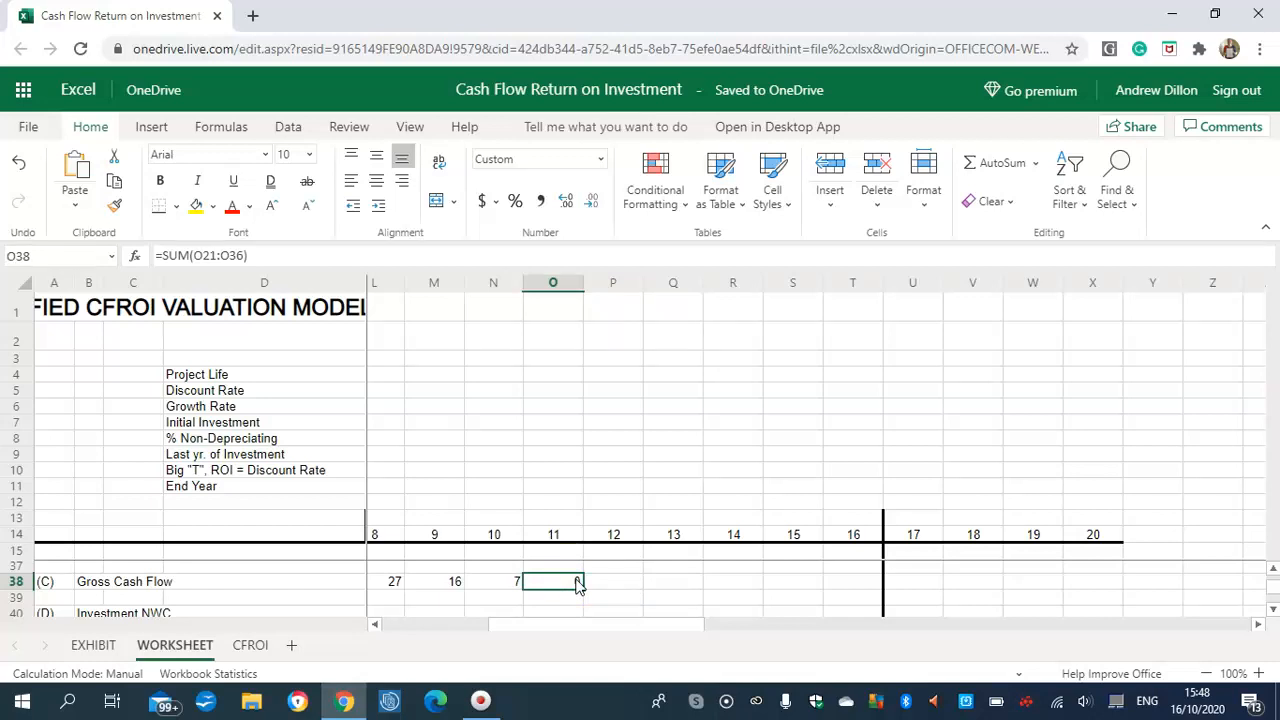
{"action": "left_click", "coordinate": [202, 258]}
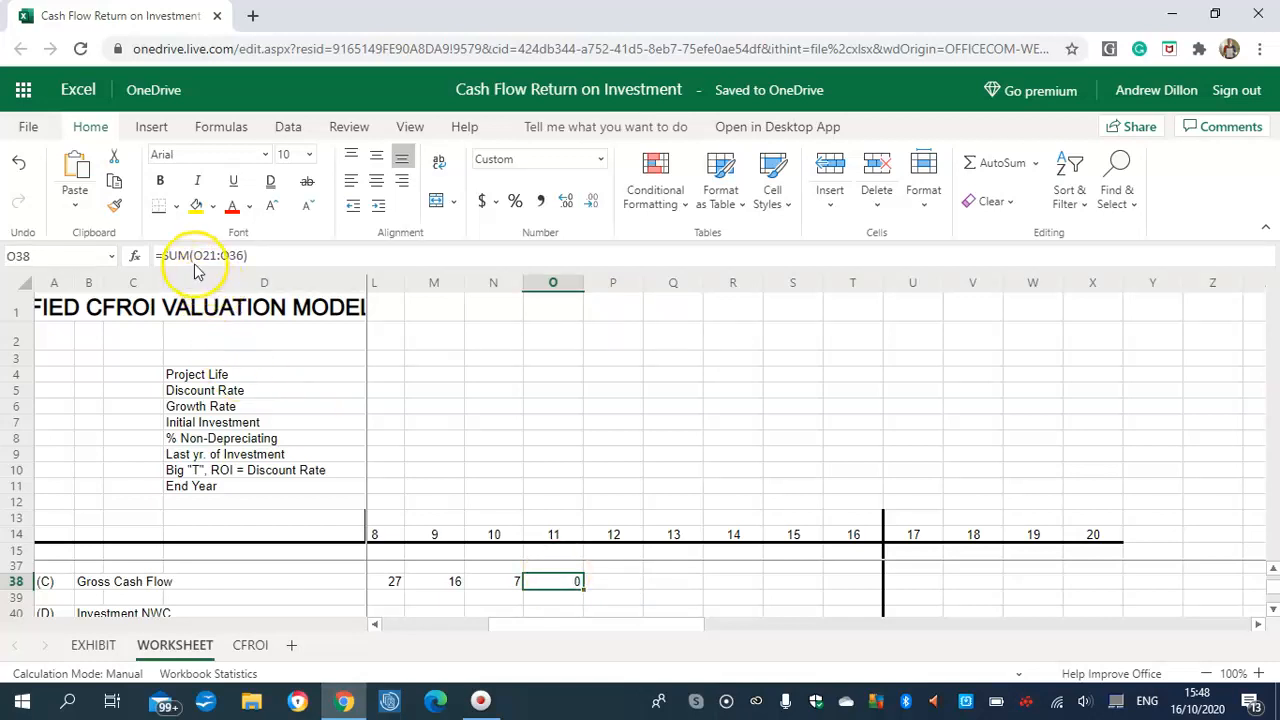
{"action": "left_click", "coordinate": [610, 582]}
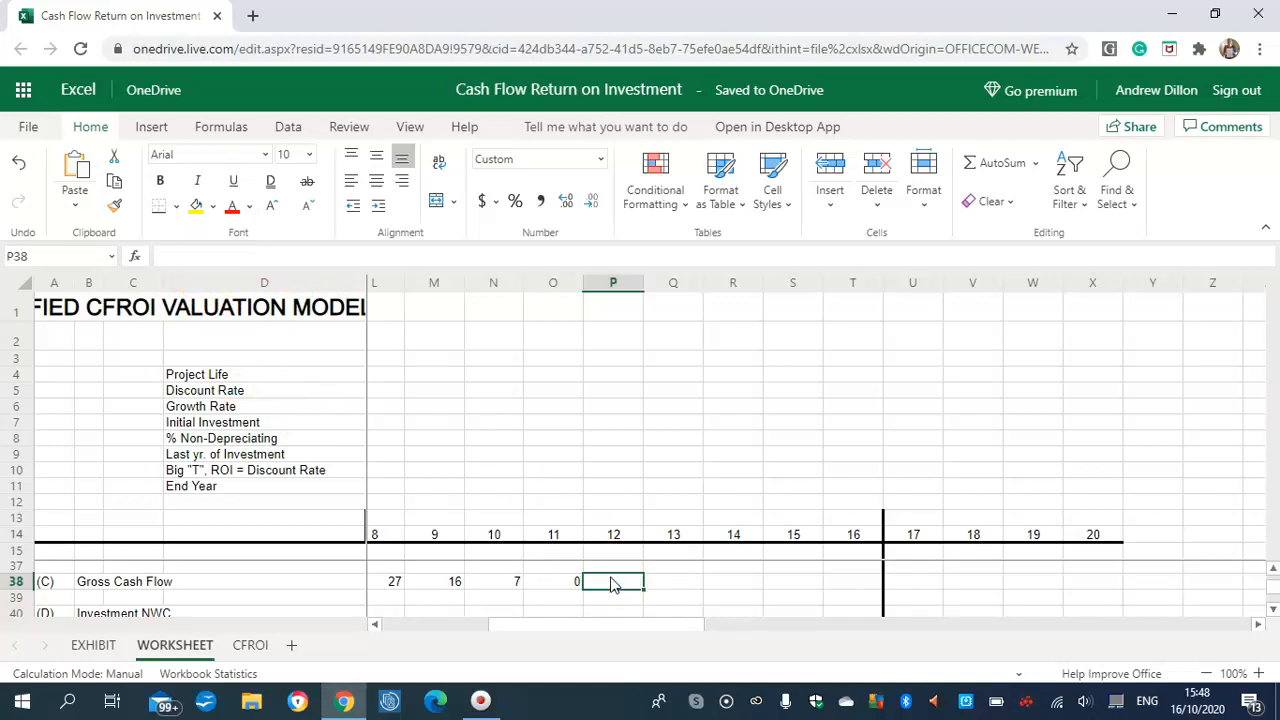
{"action": "type", "text": "=SUM("}
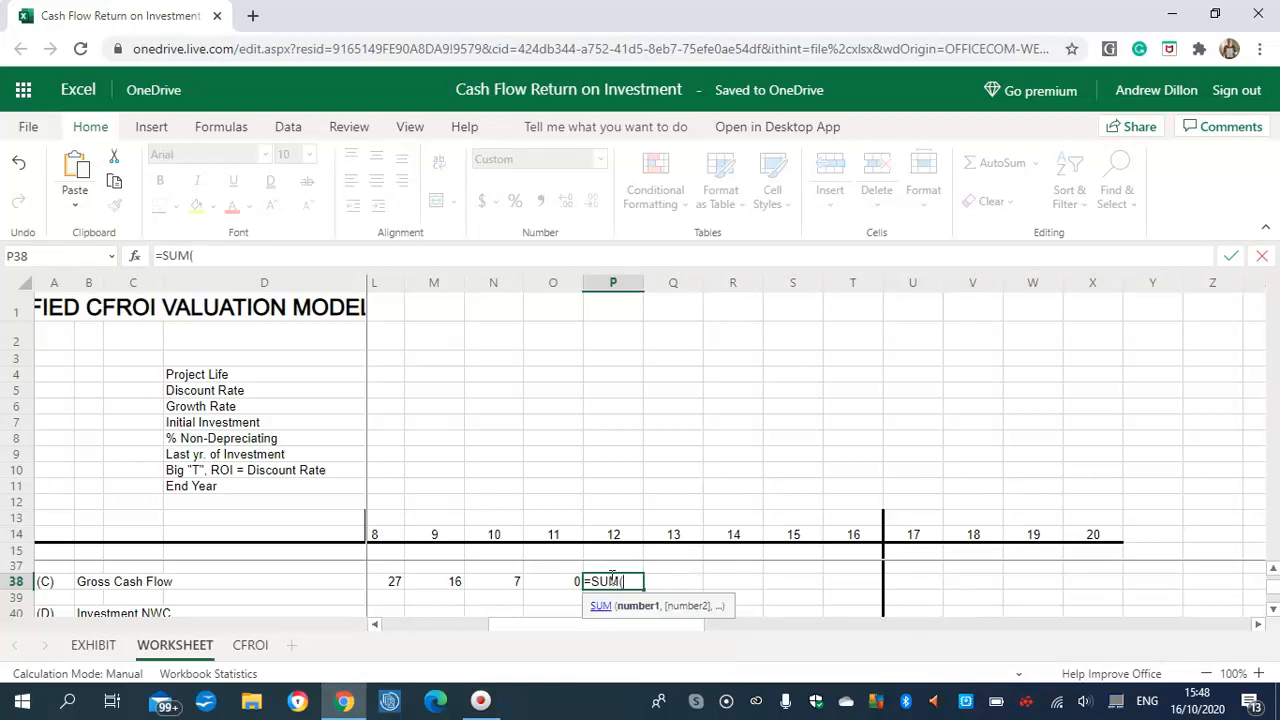
{"action": "type", "text": "P21:P36)"}
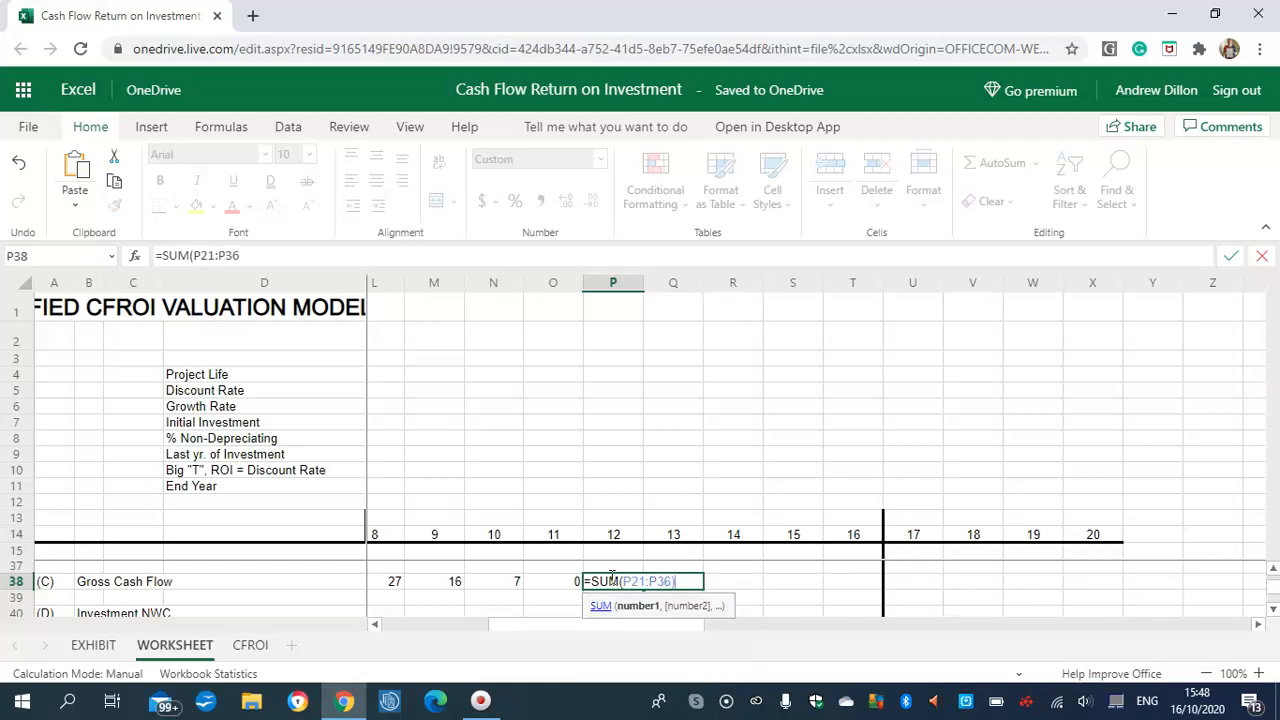
{"action": "key", "text": "Return"}
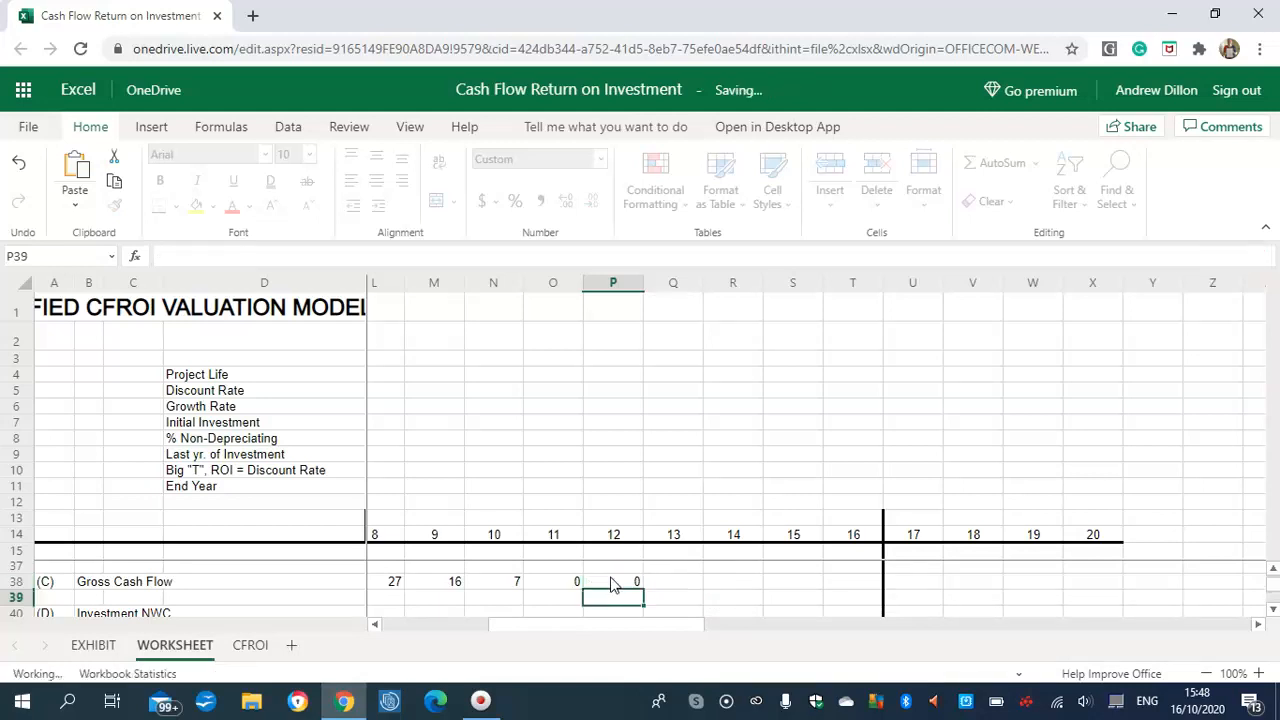
Enter =SUM(Q21:Q36) in cell Q38 as the year 13 Gross Cash Flow.
{"action": "left_click", "coordinate": [672, 585]}
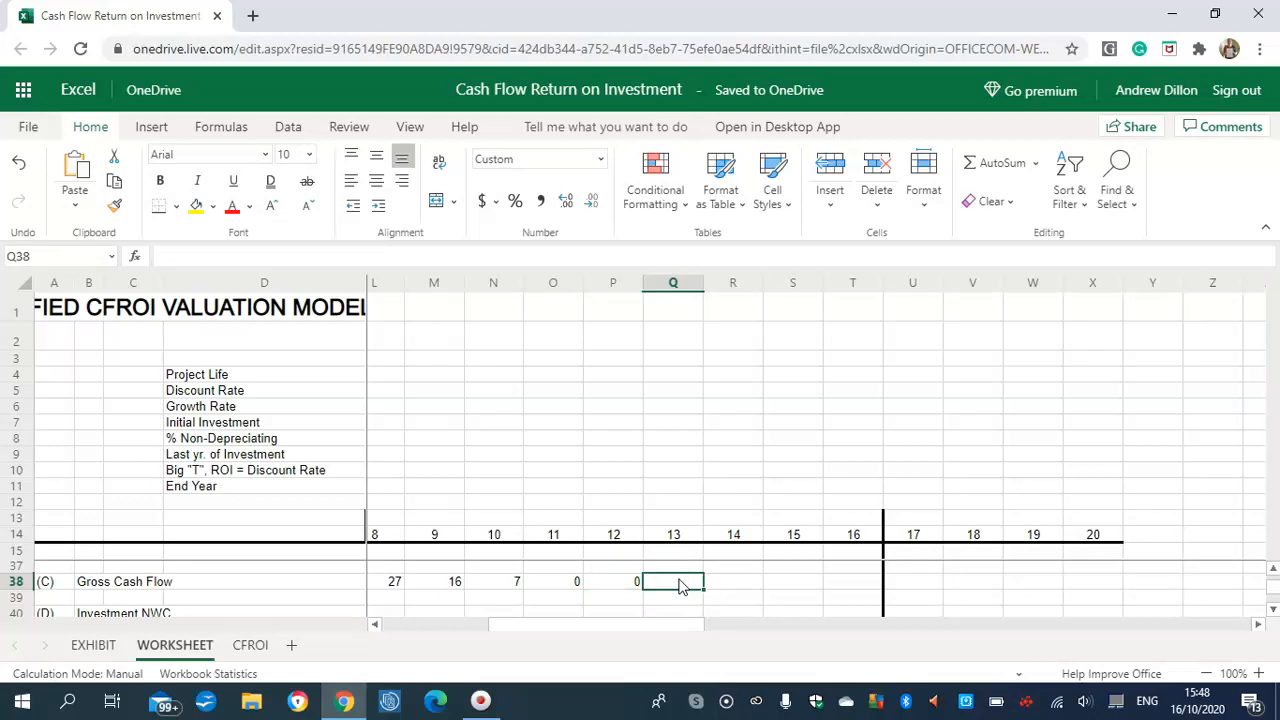
{"action": "type", "text": "="}
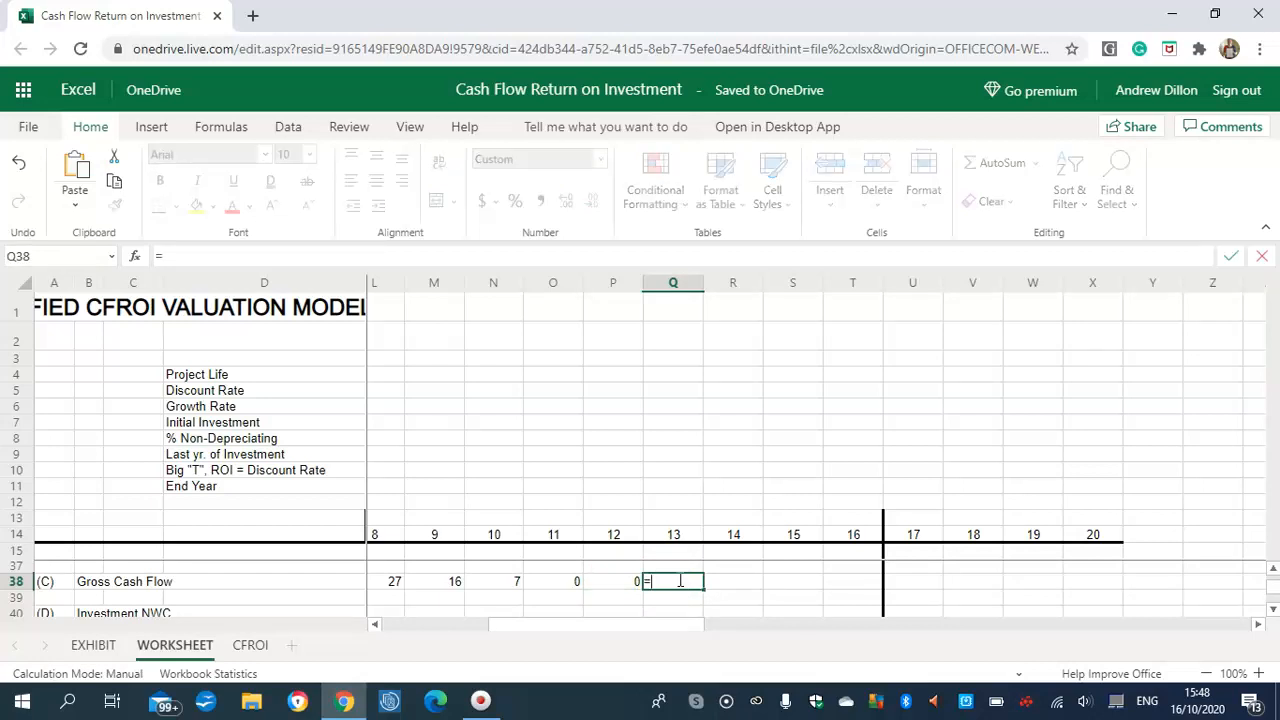
{"action": "type", "text": "SUM"}
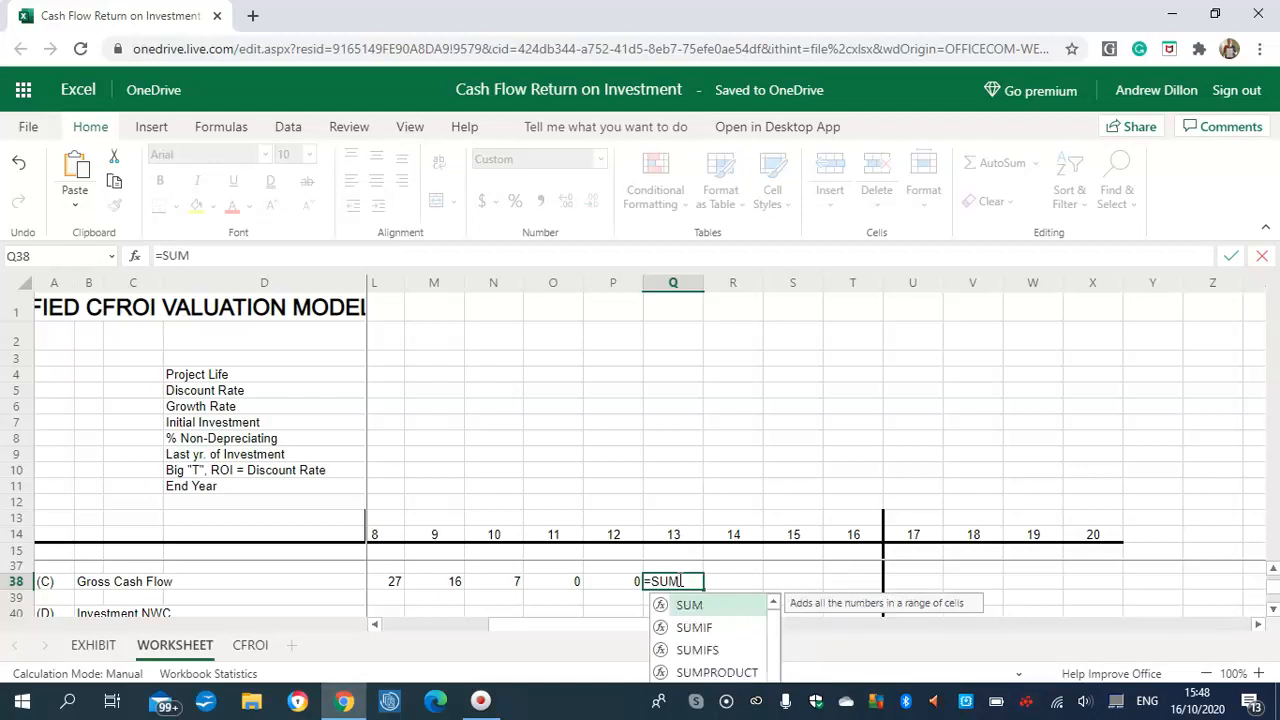
{"action": "type", "text": "(Q21:Q36)"}
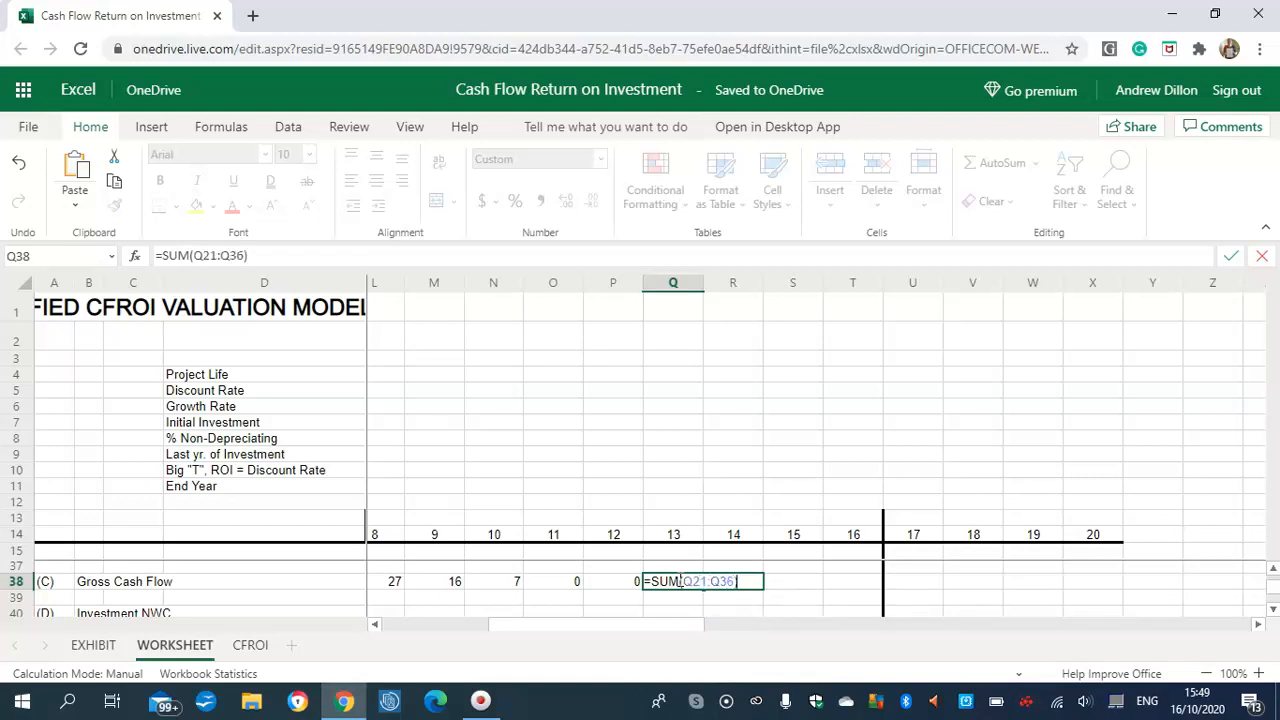
{"action": "key", "text": "Return"}
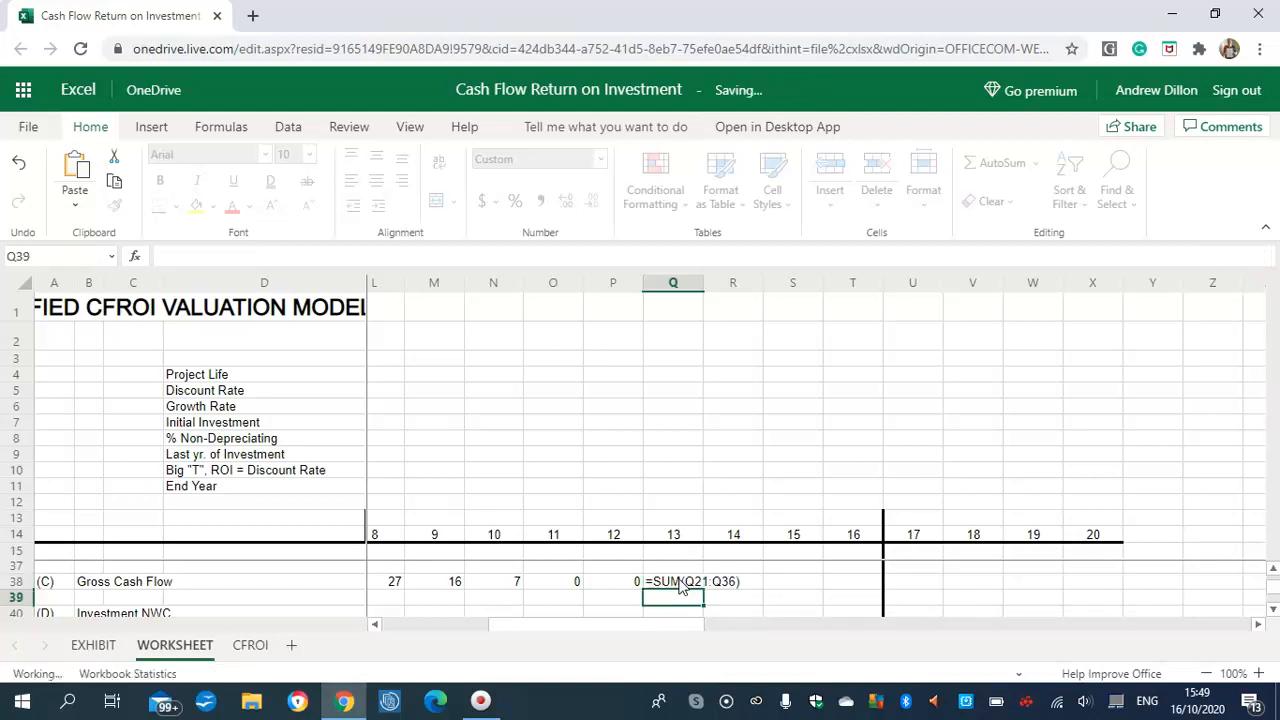
Enter =SUM(R21:R36) in cell R38 as the year 14 Gross Cash Flow.
{"action": "left_click", "coordinate": [745, 582]}
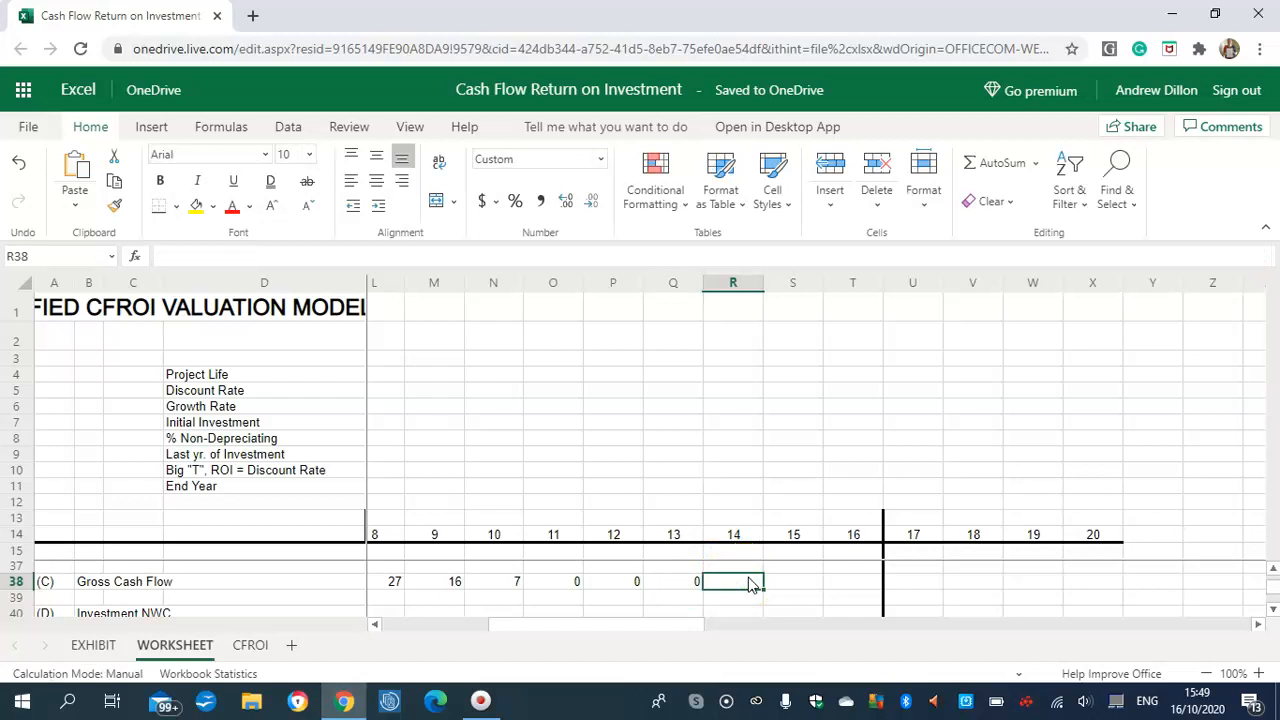
{"action": "type", "text": "=S"}
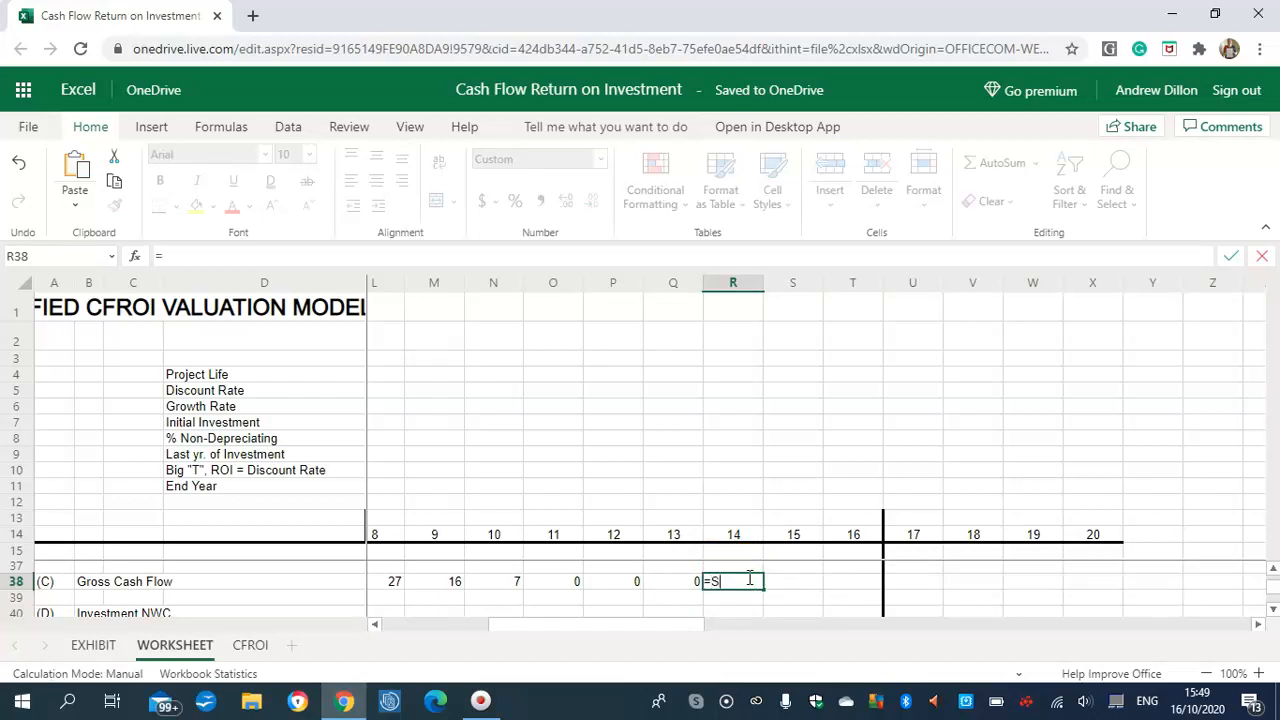
{"action": "type", "text": "UM"}
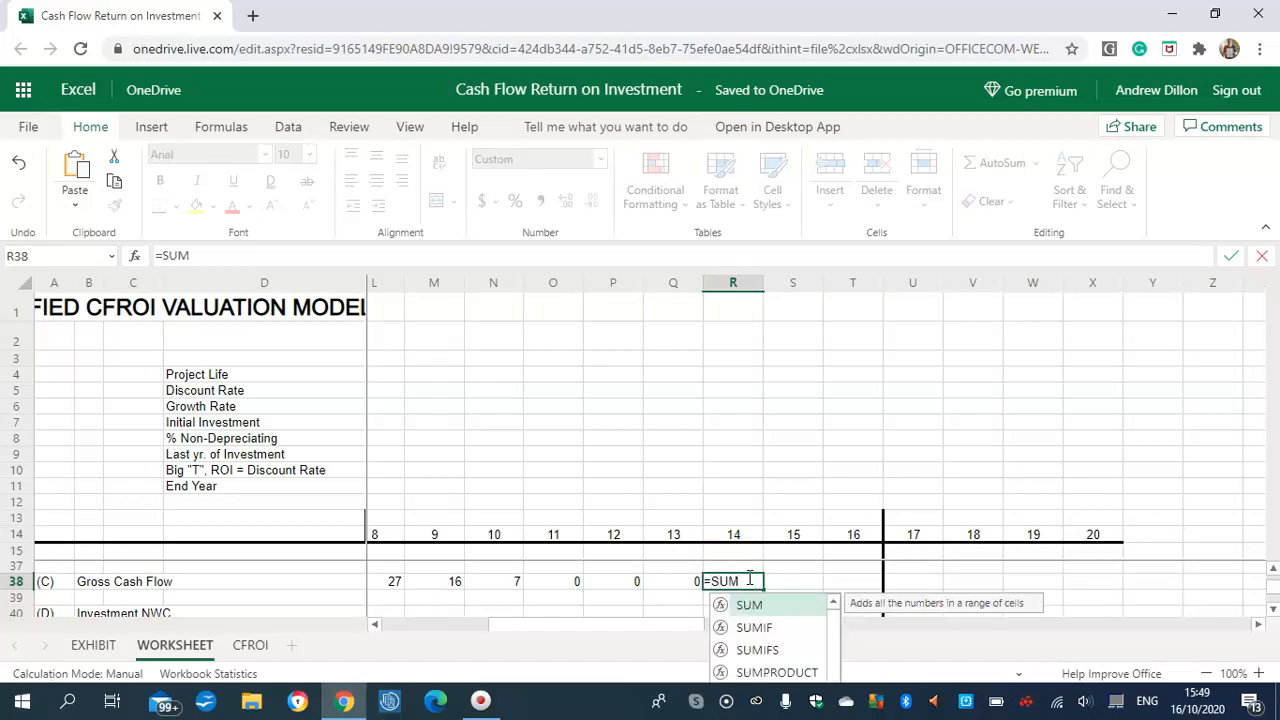
{"action": "type", "text": "(R2"}
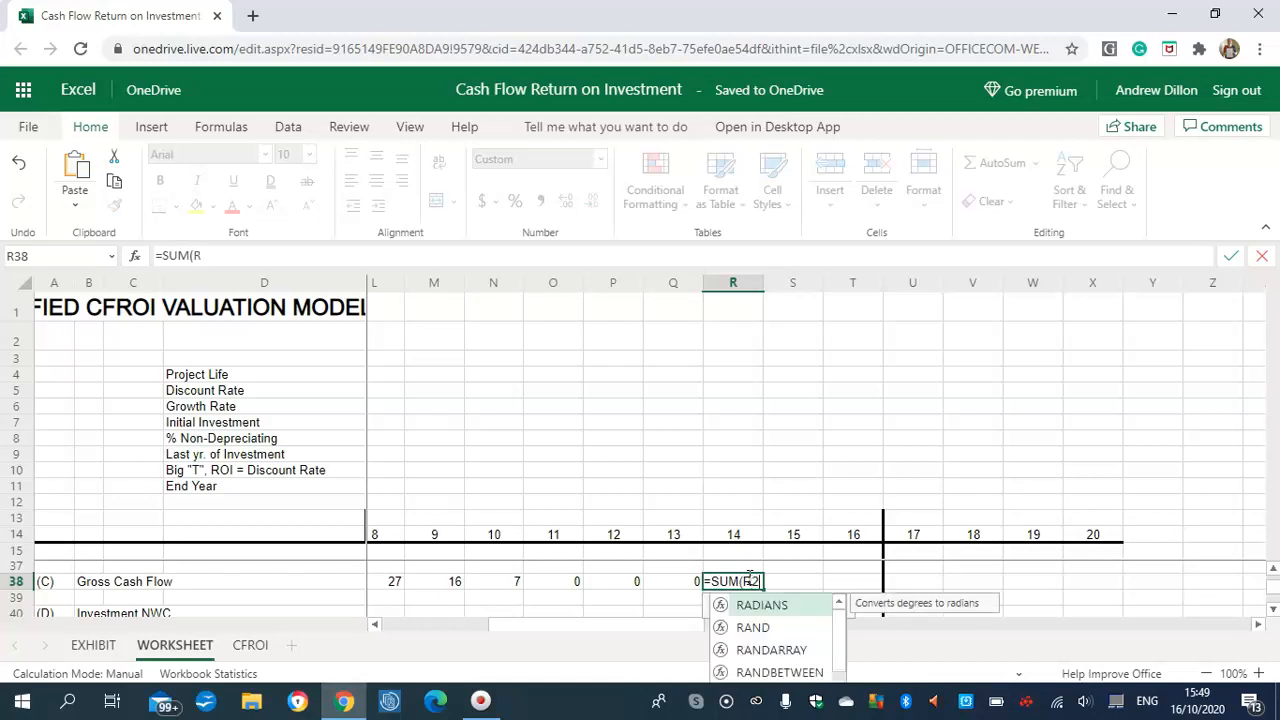
{"action": "type", "text": "1"}
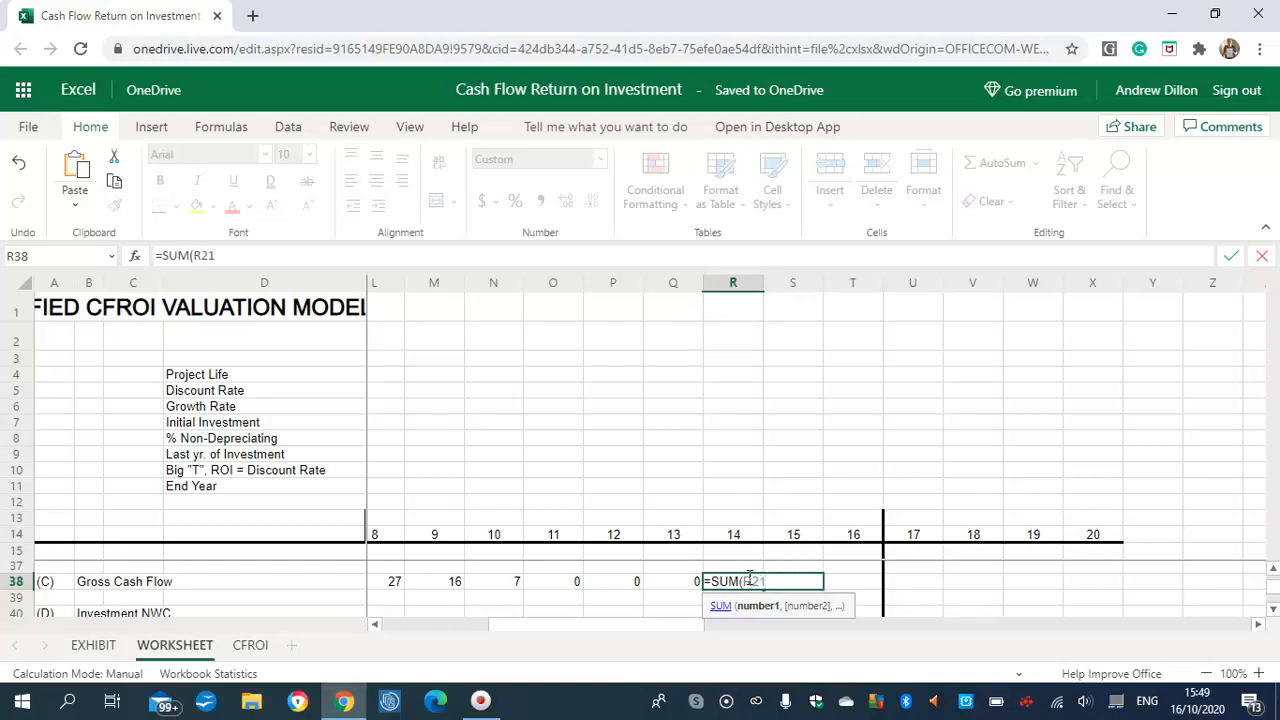
{"action": "type", "text": ":R36)"}
{"action": "key", "text": "Return"}
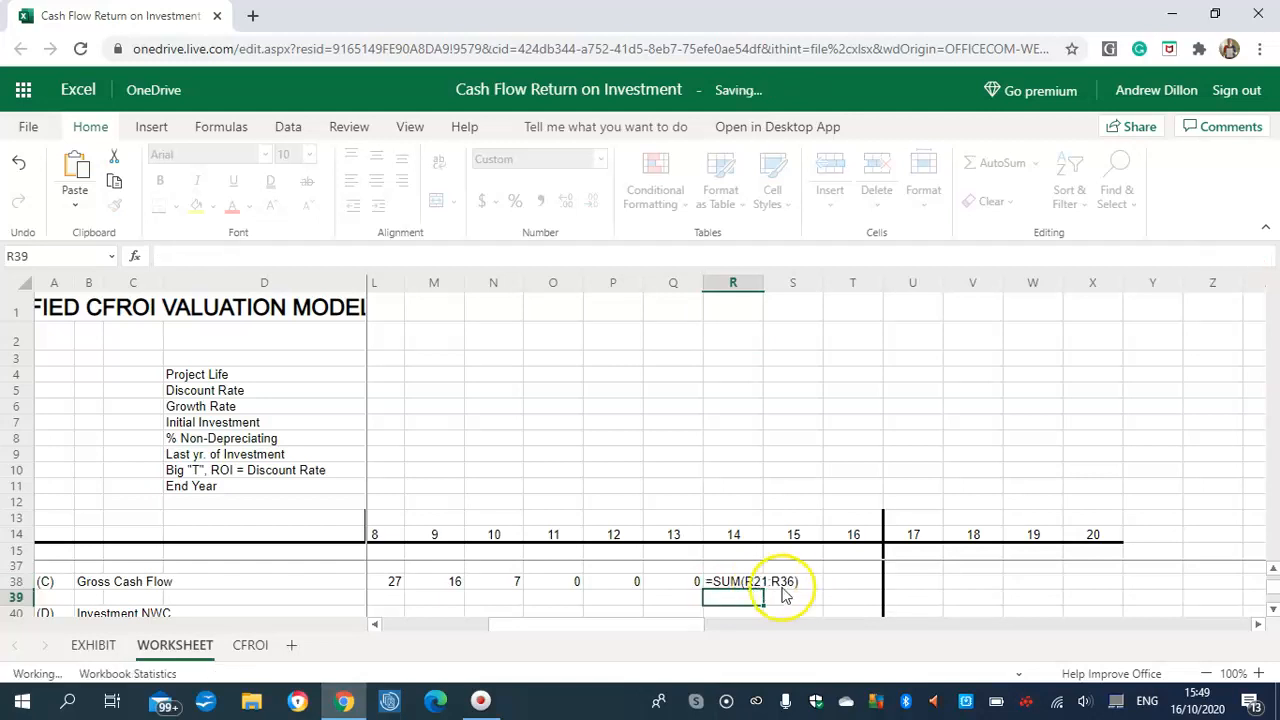
Enter =SUM(S21:S36) in cell S38 as the year 15 Gross Cash Flow.
{"action": "left_click", "coordinate": [791, 585]}
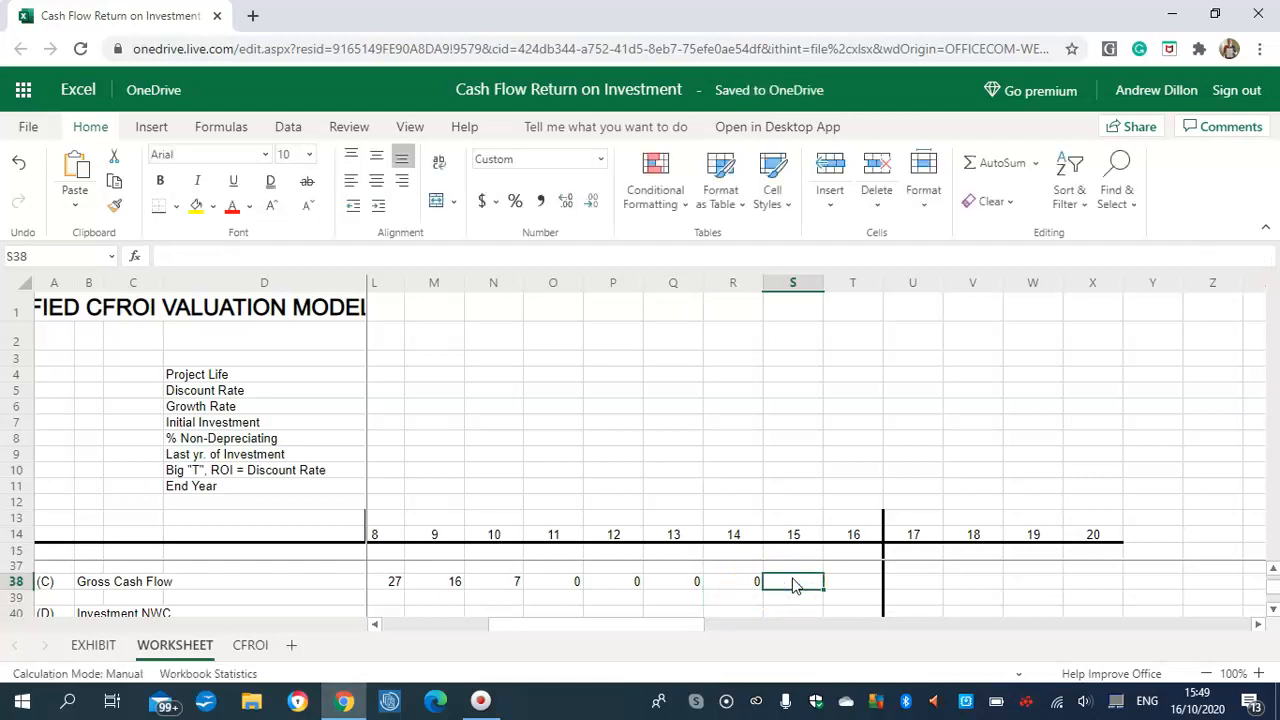
{"action": "type", "text": "=SUM(S21:"}
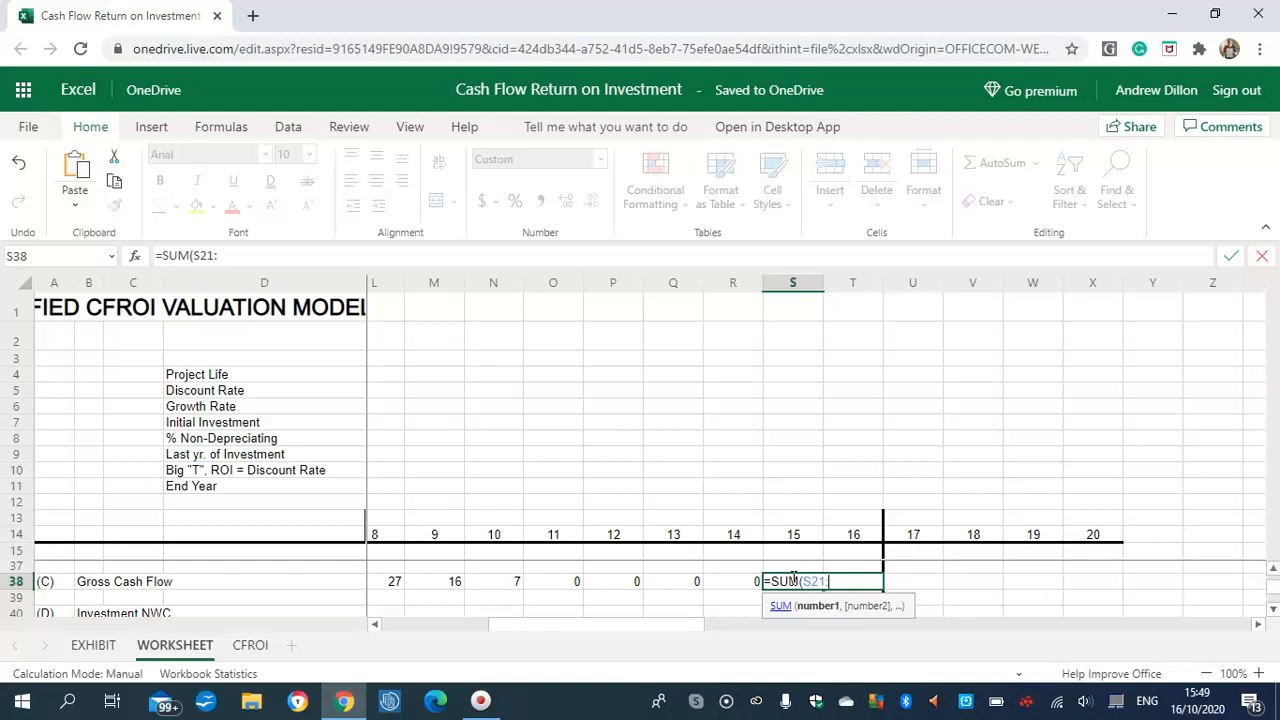
{"action": "type", "text": "S36)"}
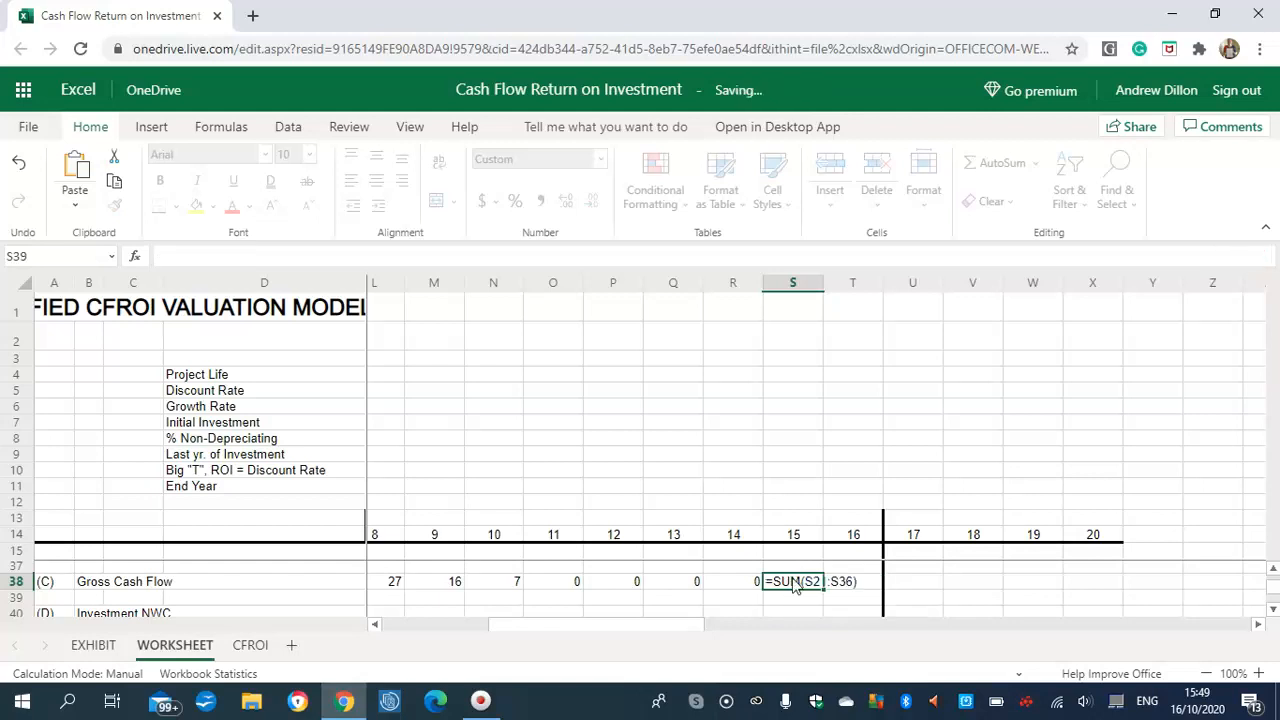
{"action": "key", "text": "Return"}
Enter =SUM(T21:T36) in cell T38 as the year 16 Gross Cash Flow.
{"action": "left_click", "coordinate": [855, 583]}
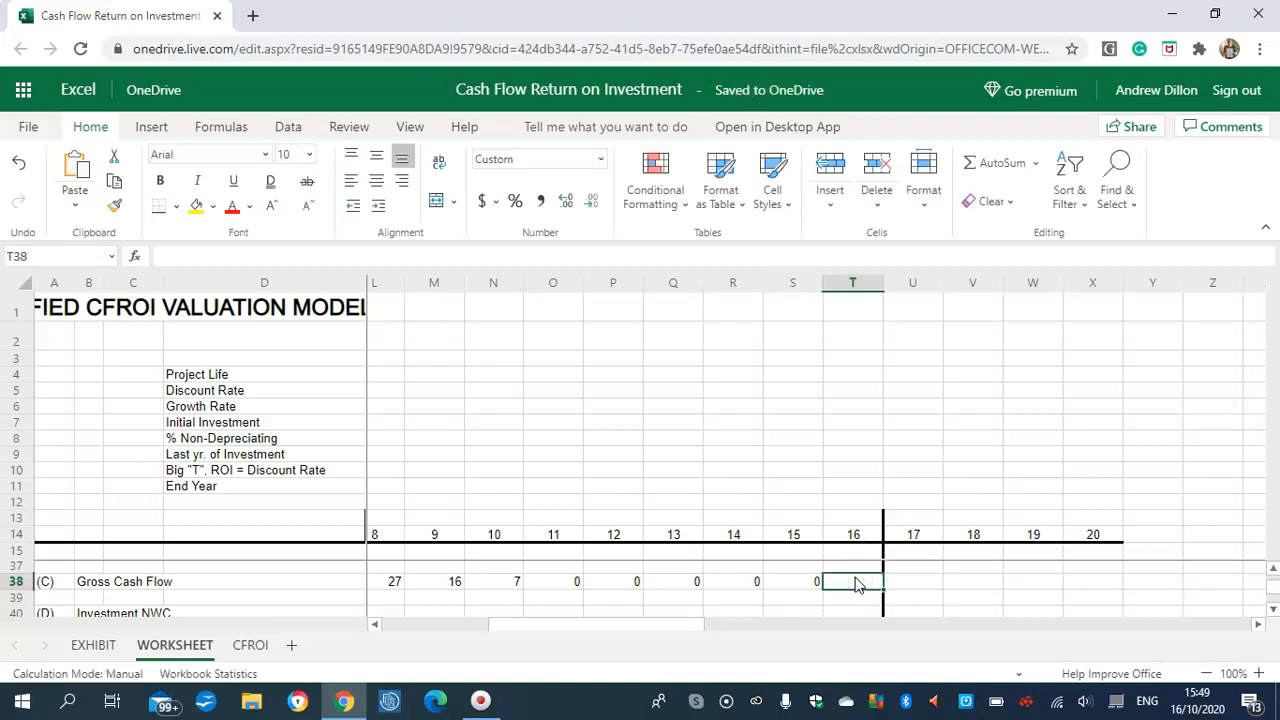
{"action": "type", "text": "=SUM"}
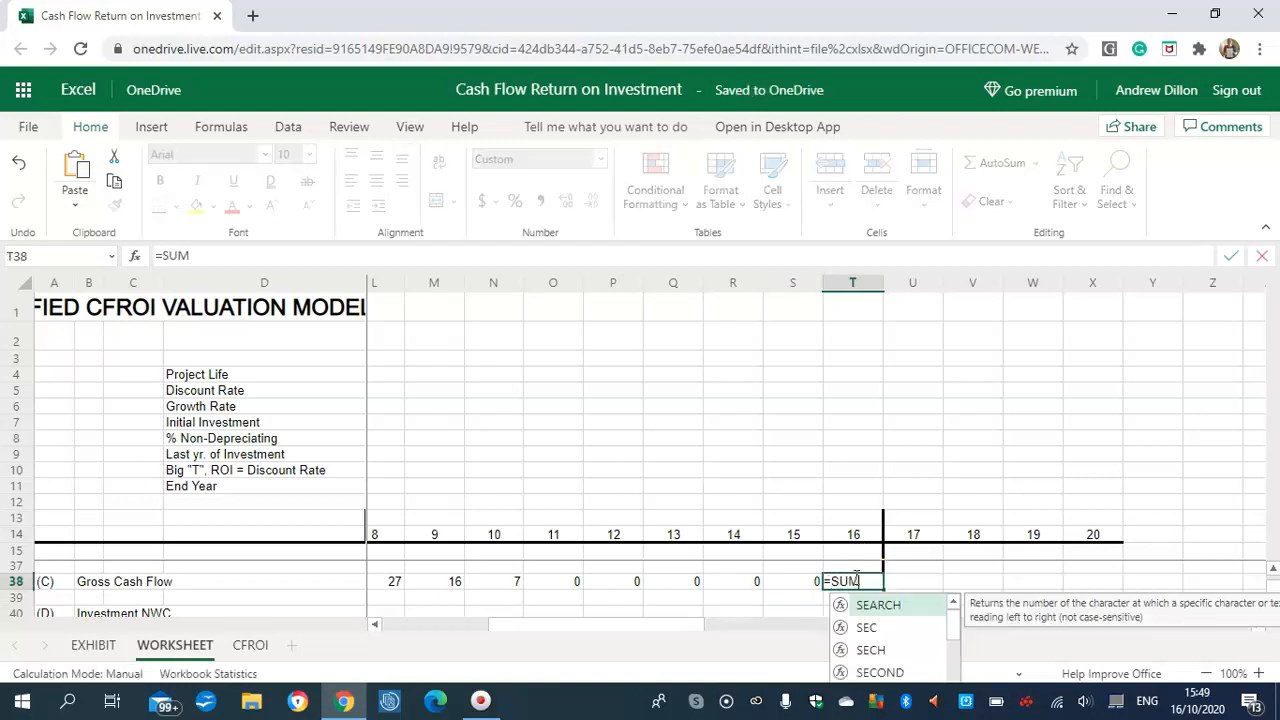
{"action": "type", "text": "(T"}
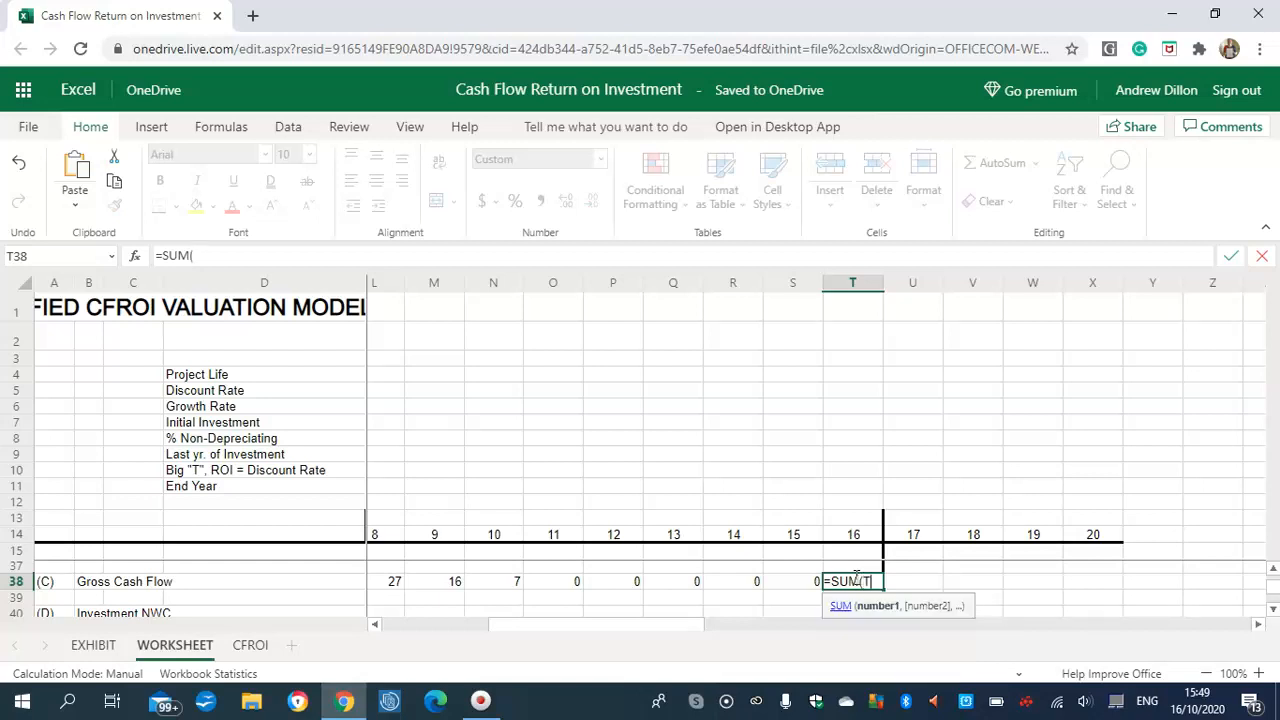
{"action": "type", "text": "21:T36)"}
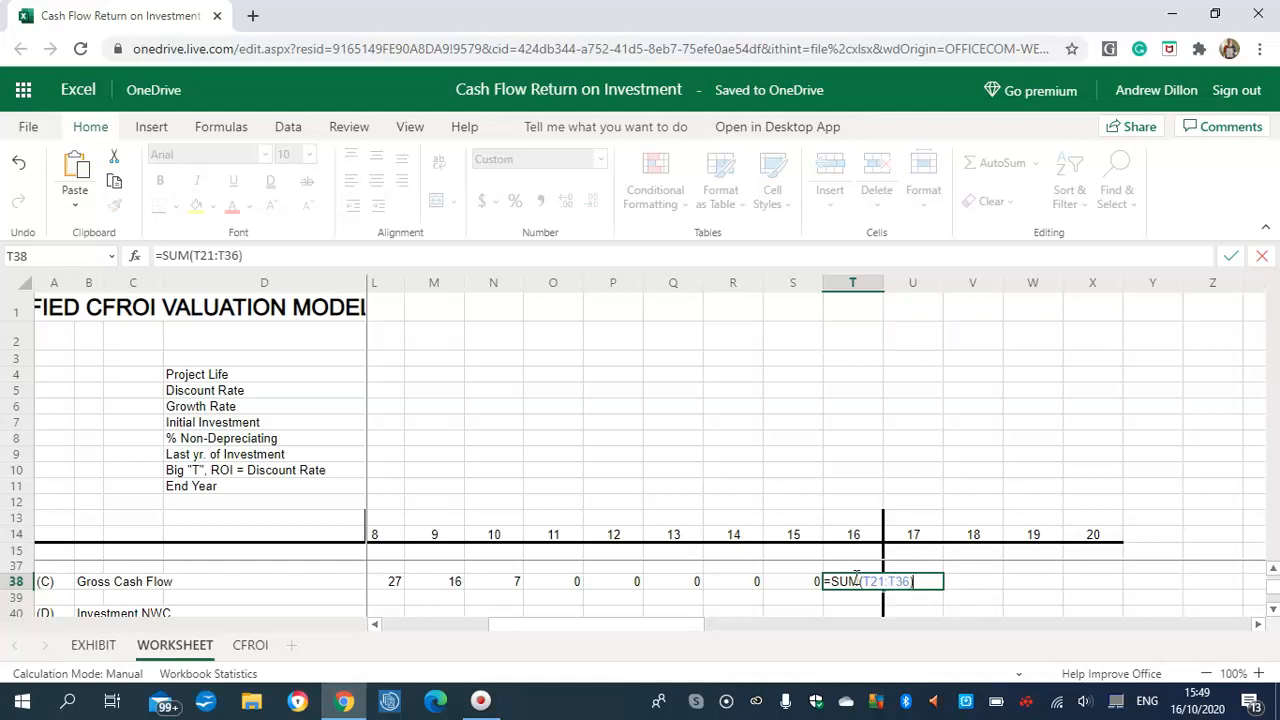
{"action": "key", "text": "Return"}
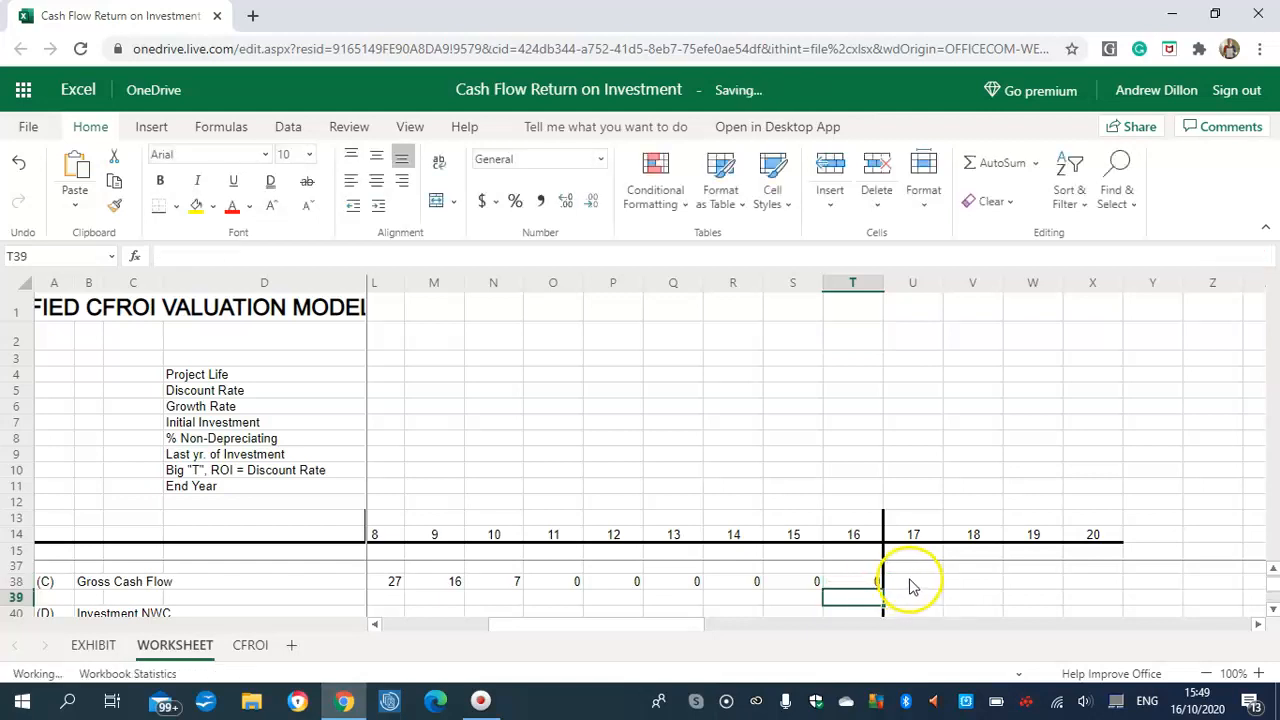
Enter =SUM(U21:U36) in cell U38 as the year 17 Gross Cash Flow.
{"action": "left_click", "coordinate": [912, 586]}
{"action": "type", "text": "=SUM"}
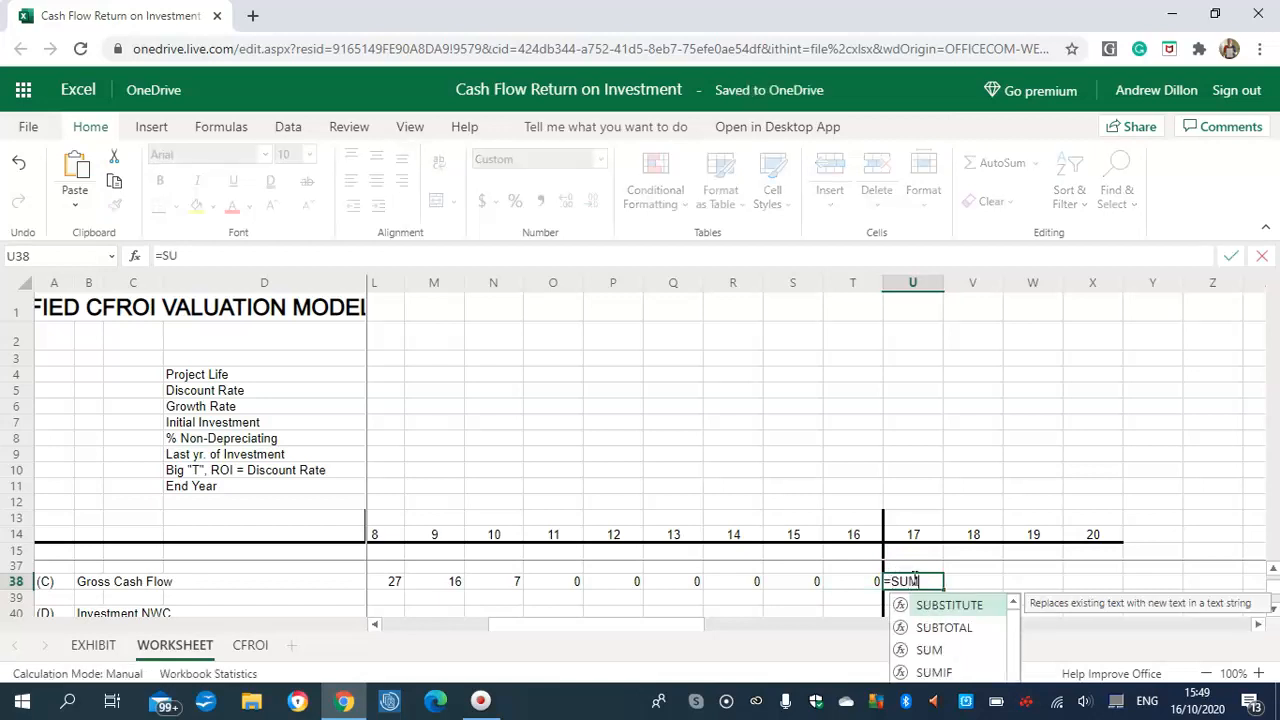
{"action": "type", "text": "("}
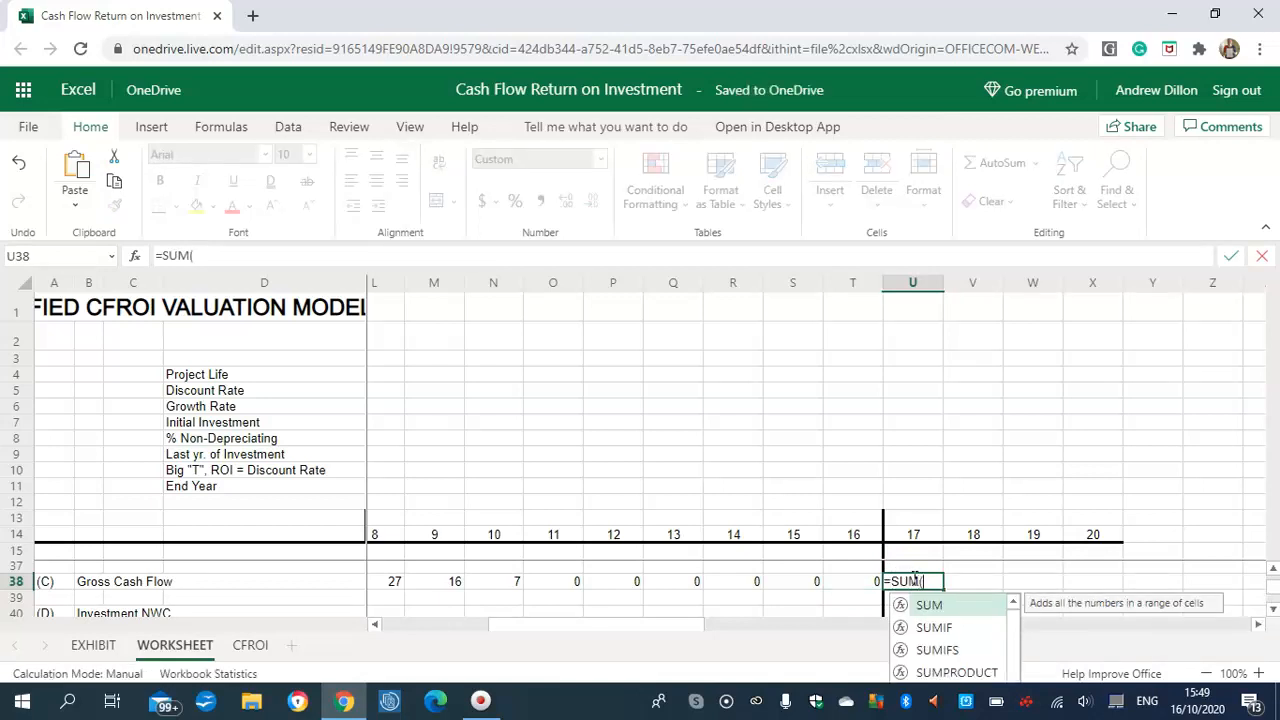
{"action": "type", "text": "U21:U"}
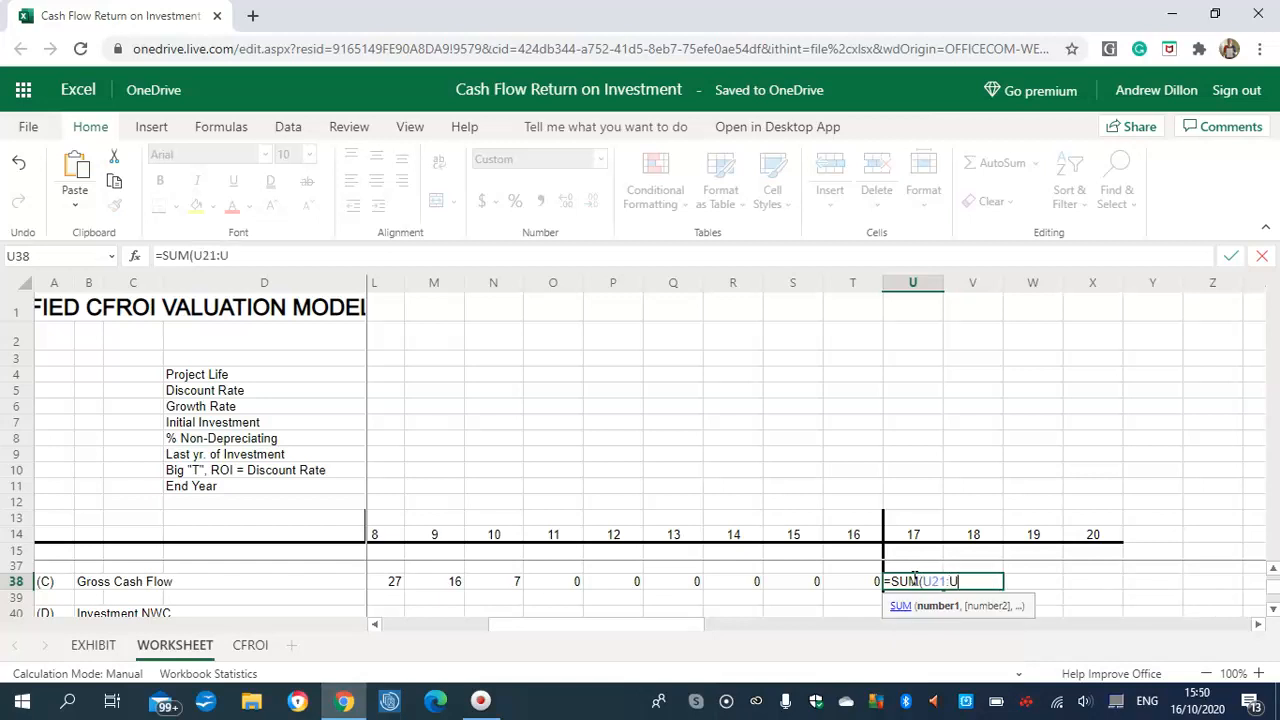
{"action": "type", "text": "36)"}
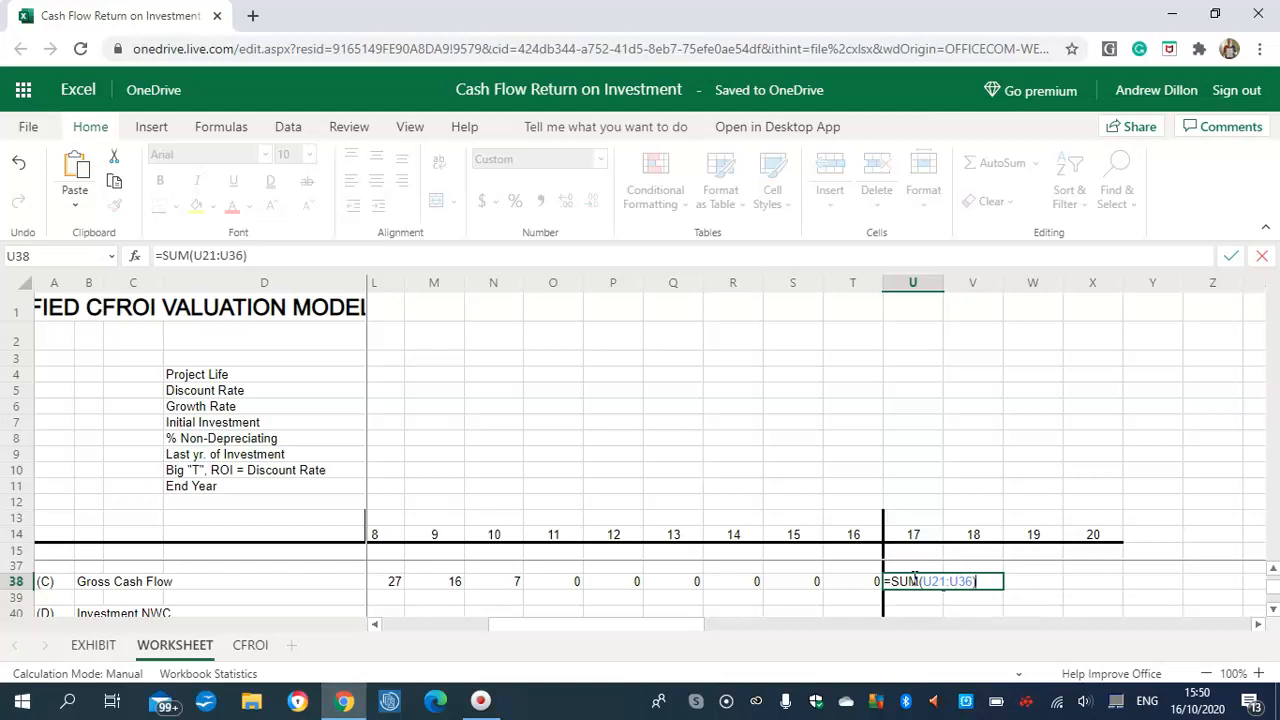
{"action": "key", "text": "Return"}
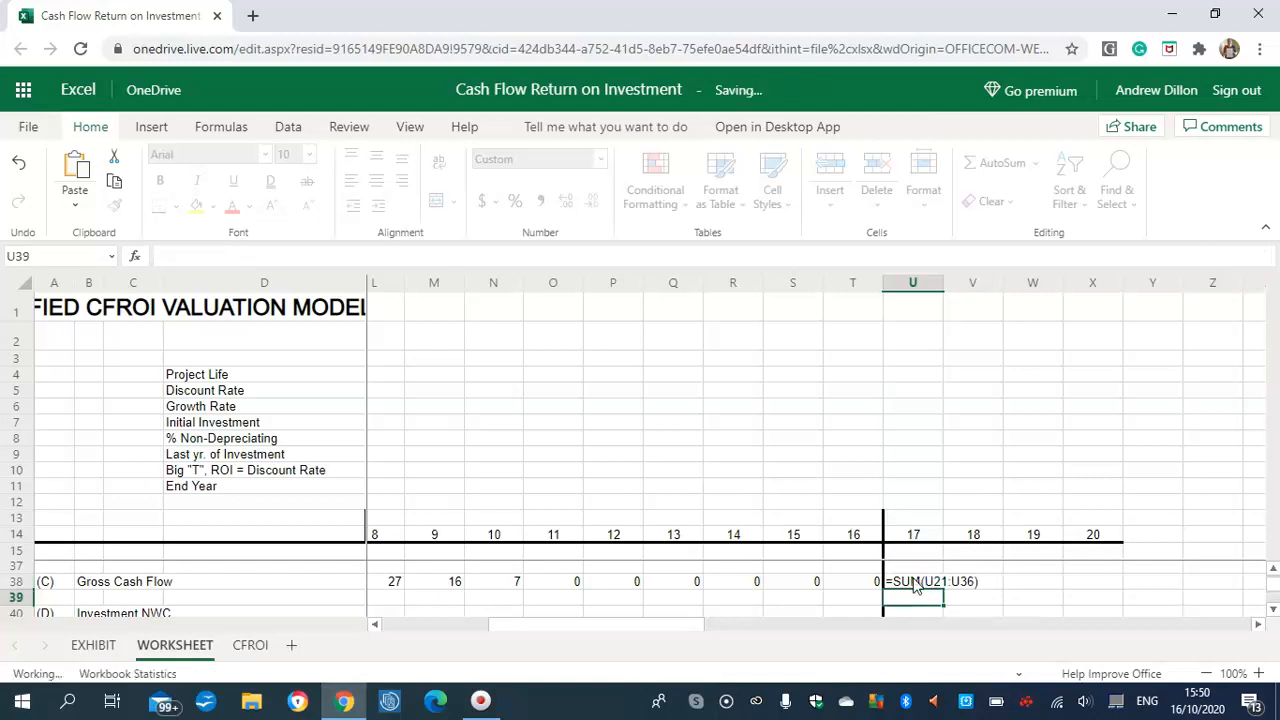
Enter =SUM(V21:V36) in cell V38 as the year 18 Gross Cash Flow.
{"action": "left_click", "coordinate": [975, 582]}
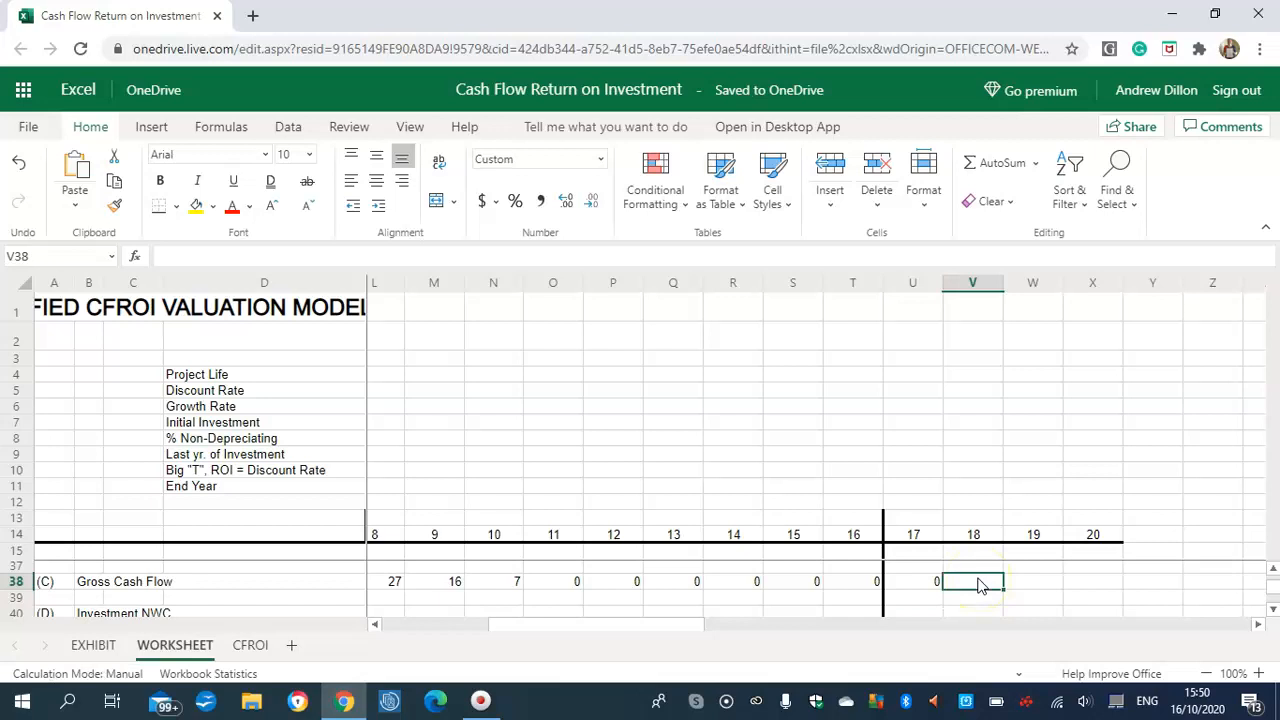
{"action": "type", "text": "=SUM(V21"}
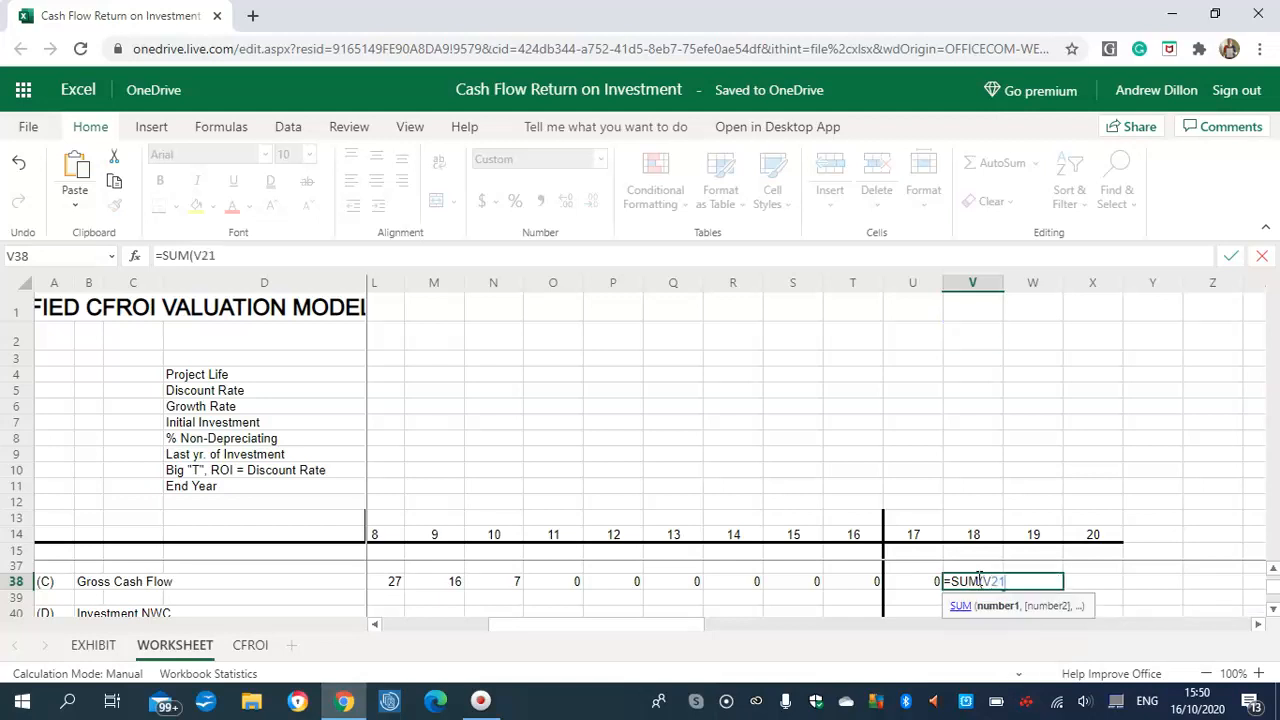
{"action": "type", "text": ":V36)"}
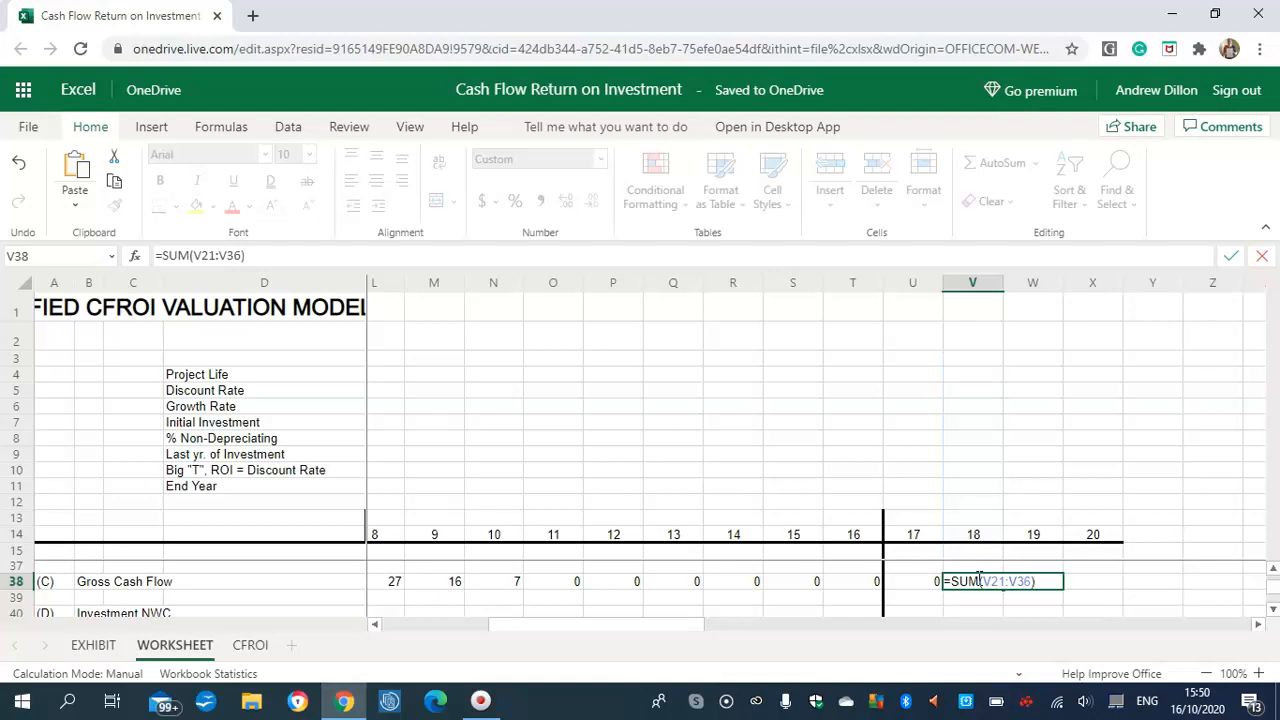
{"action": "key", "text": "Return"}
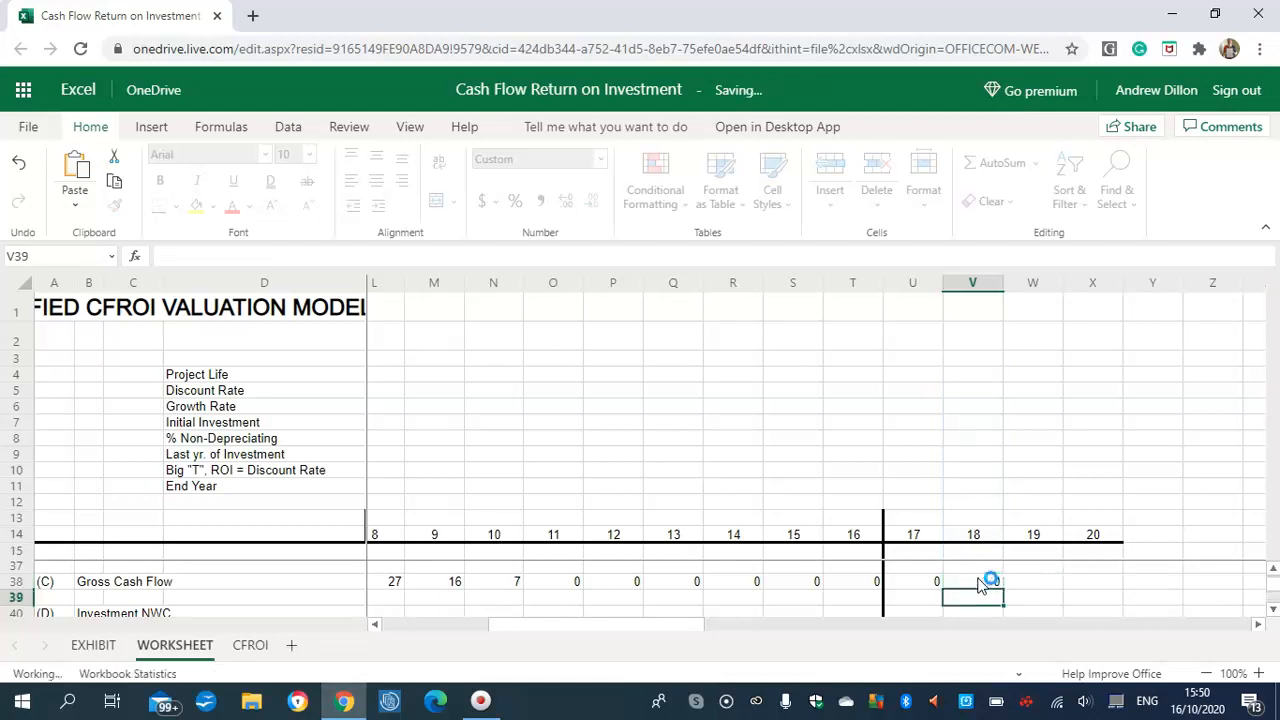
Enter =SUM(W21:W36) in cell W38 as the year 19 Gross Cash Flow.
{"action": "left_click", "coordinate": [1049, 583]}
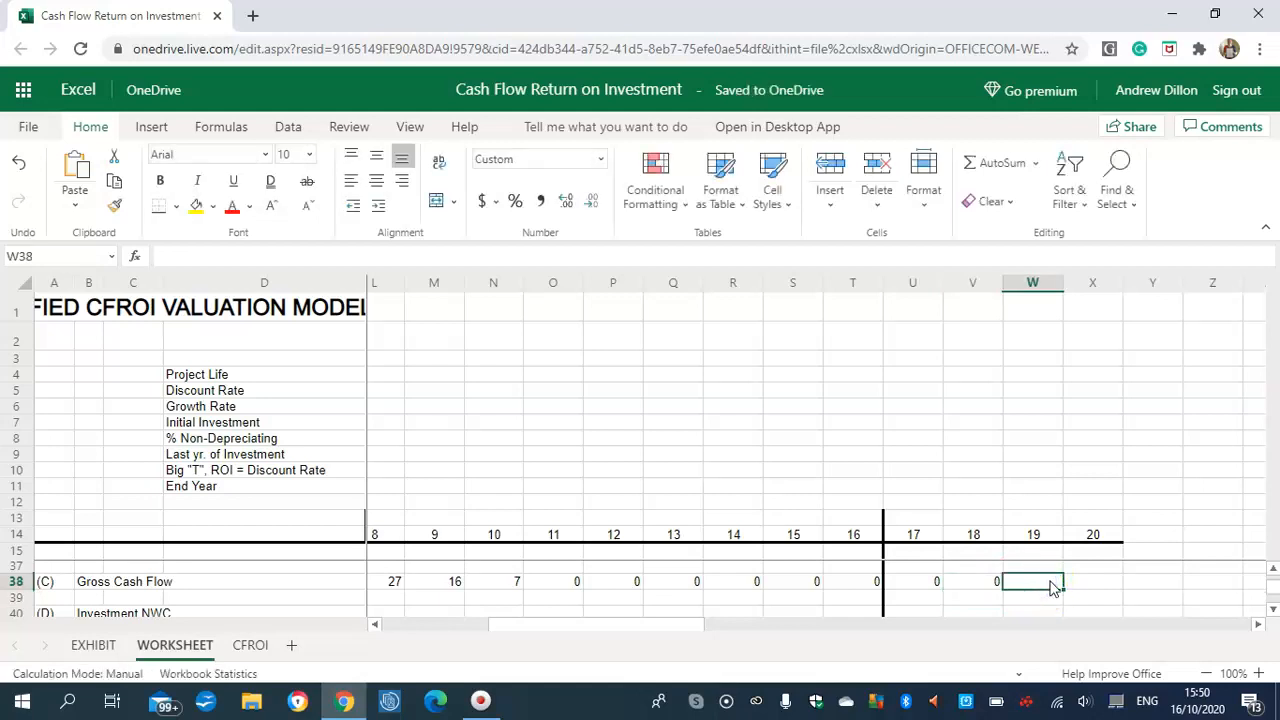
{"action": "type", "text": "=S"}
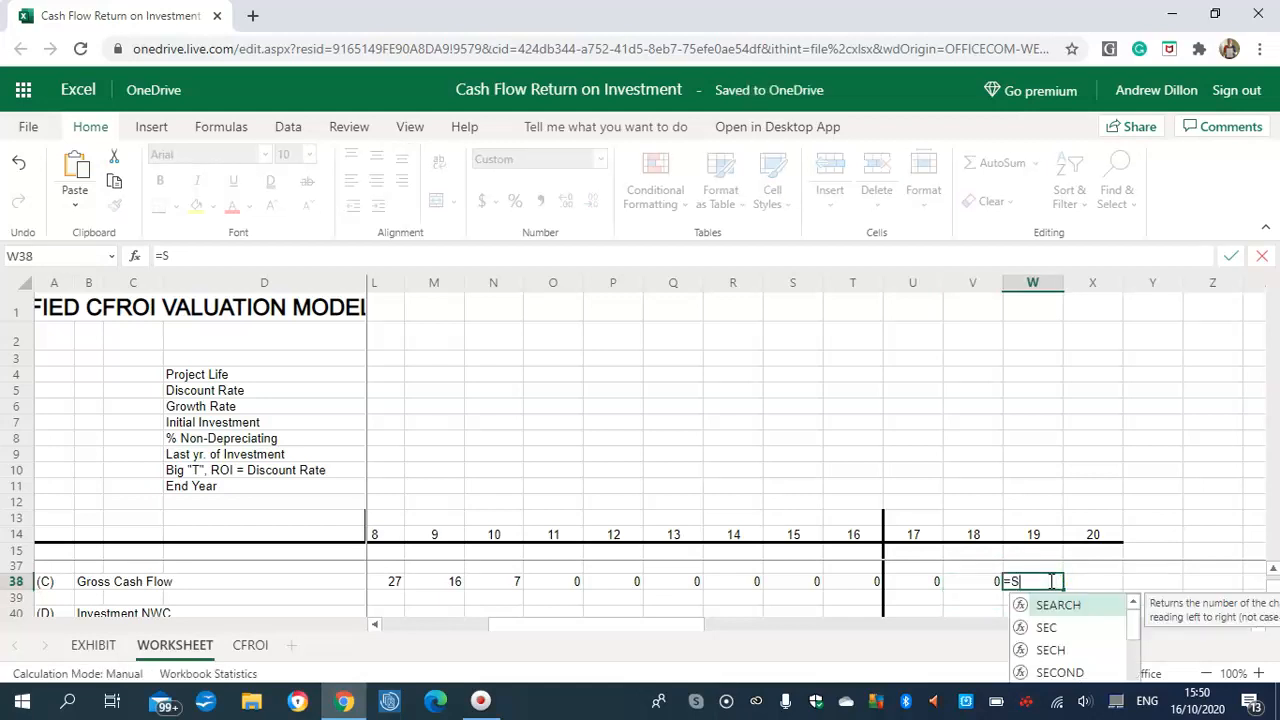
{"action": "type", "text": "UM"}
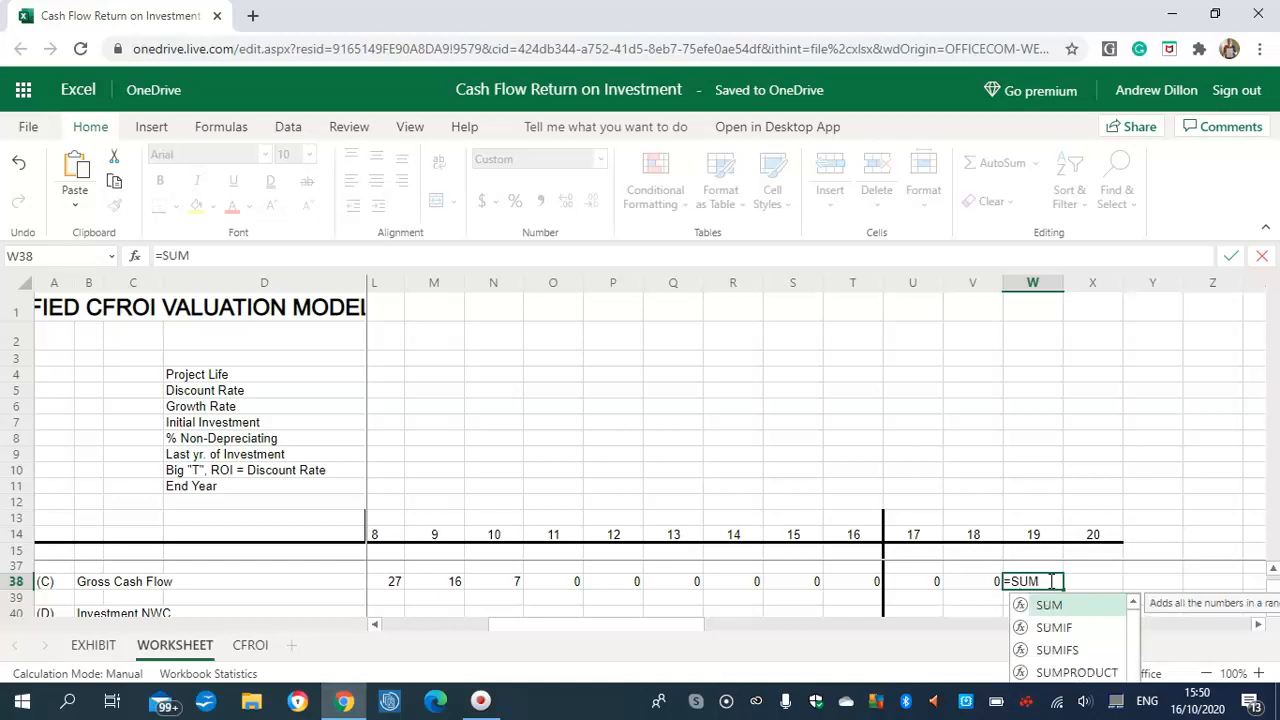
{"action": "type", "text": "(W"}
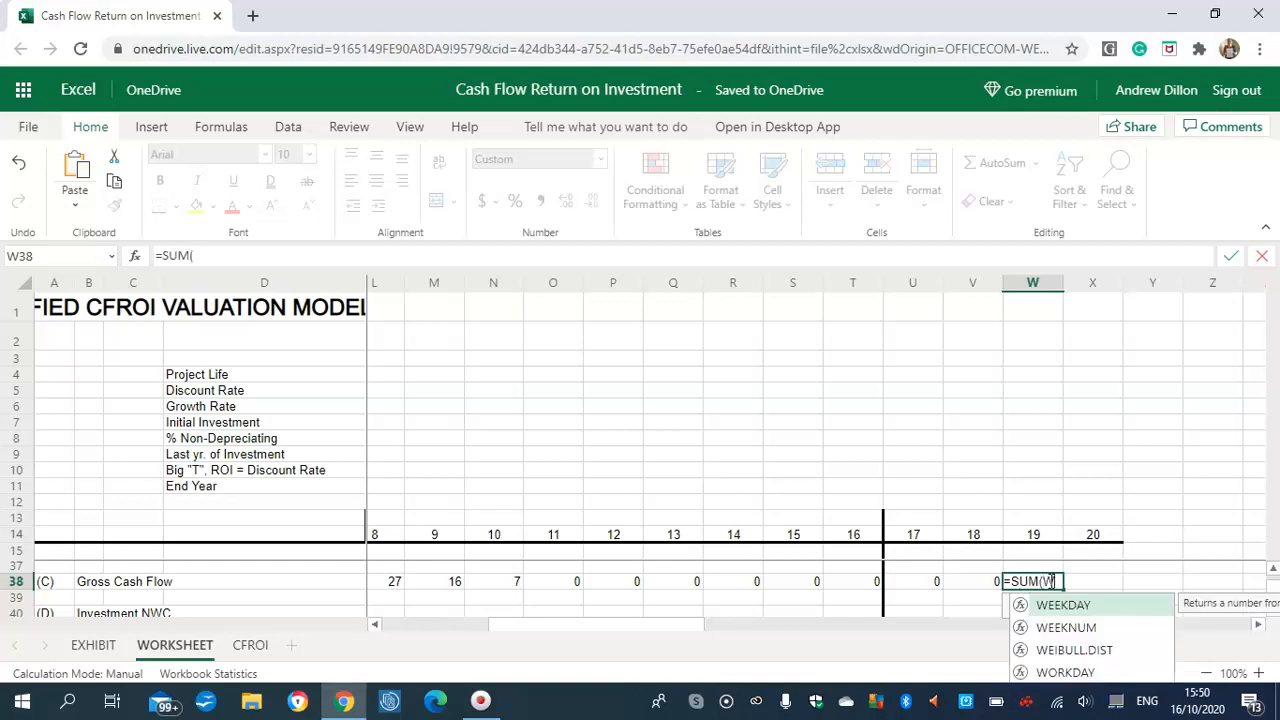
{"action": "type", "text": "21:W36"}
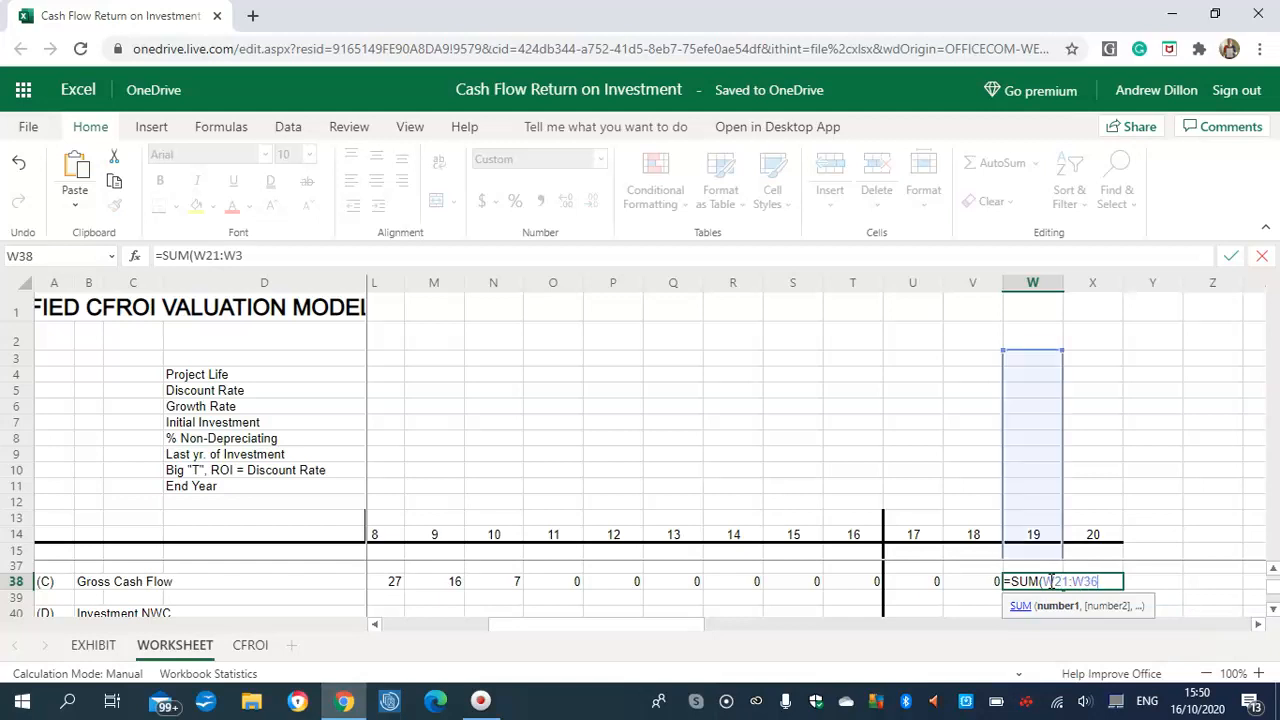
{"action": "type", "text": ")"}
{"action": "key", "text": "Return"}
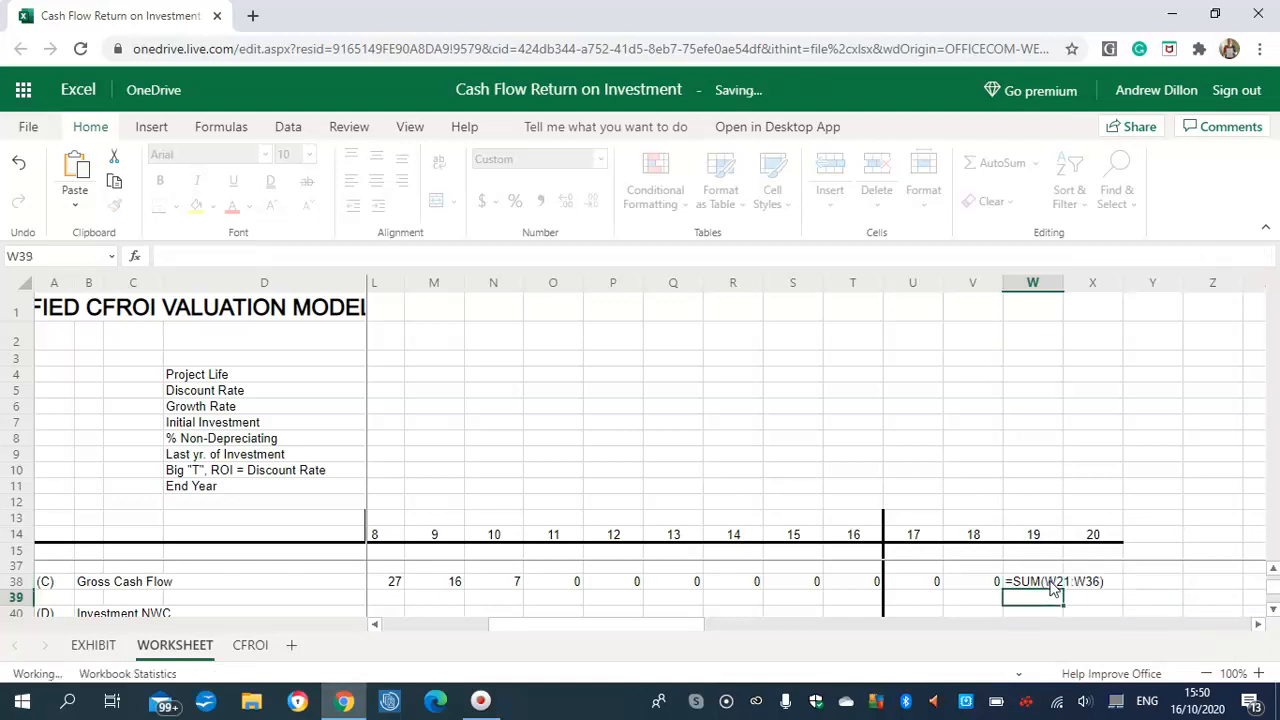
Enter =SUM(X21:X36) in cell X38 as the year 20 Gross Cash Flow.
{"action": "left_click", "coordinate": [1097, 583]}
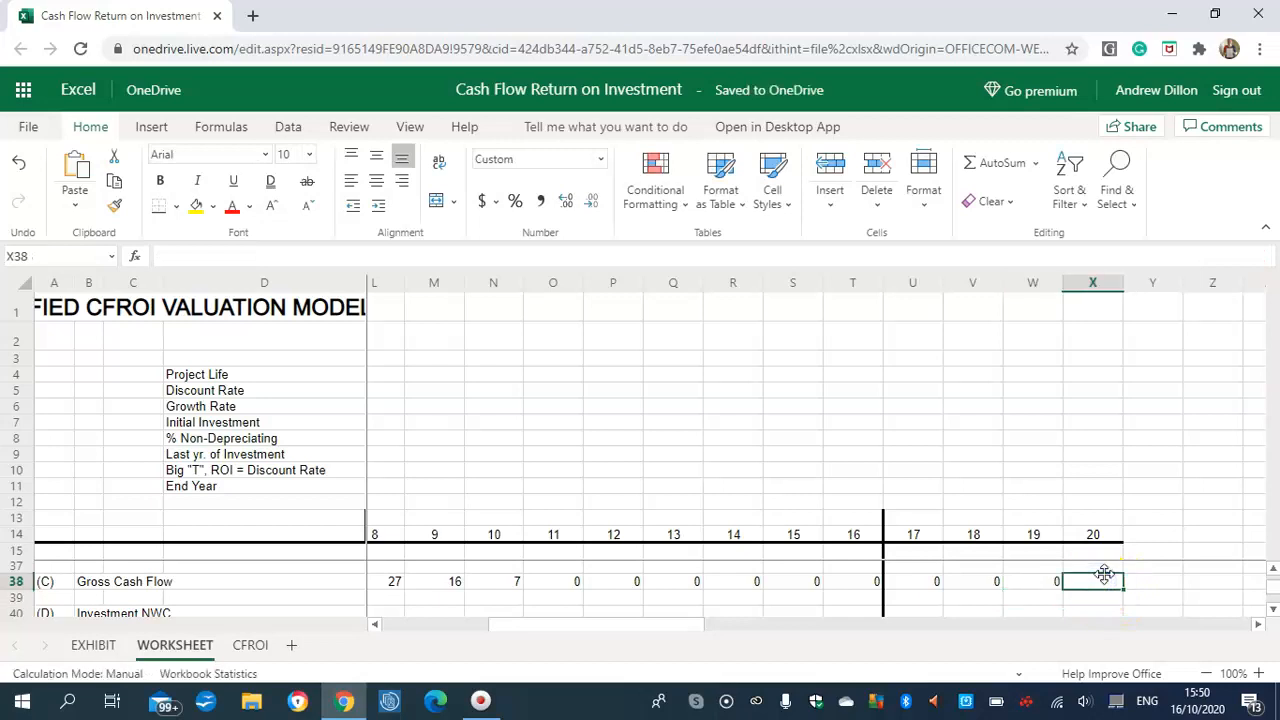
{"action": "type", "text": "="}
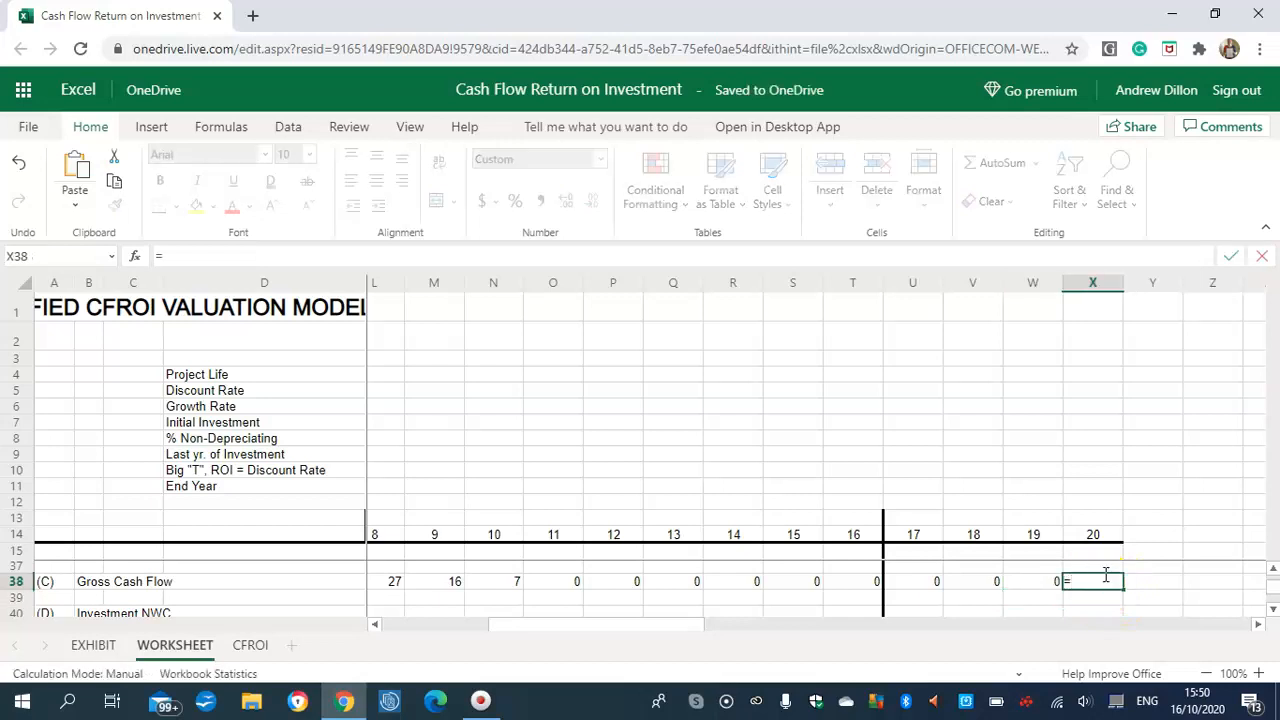
{"action": "type", "text": "SUM("}
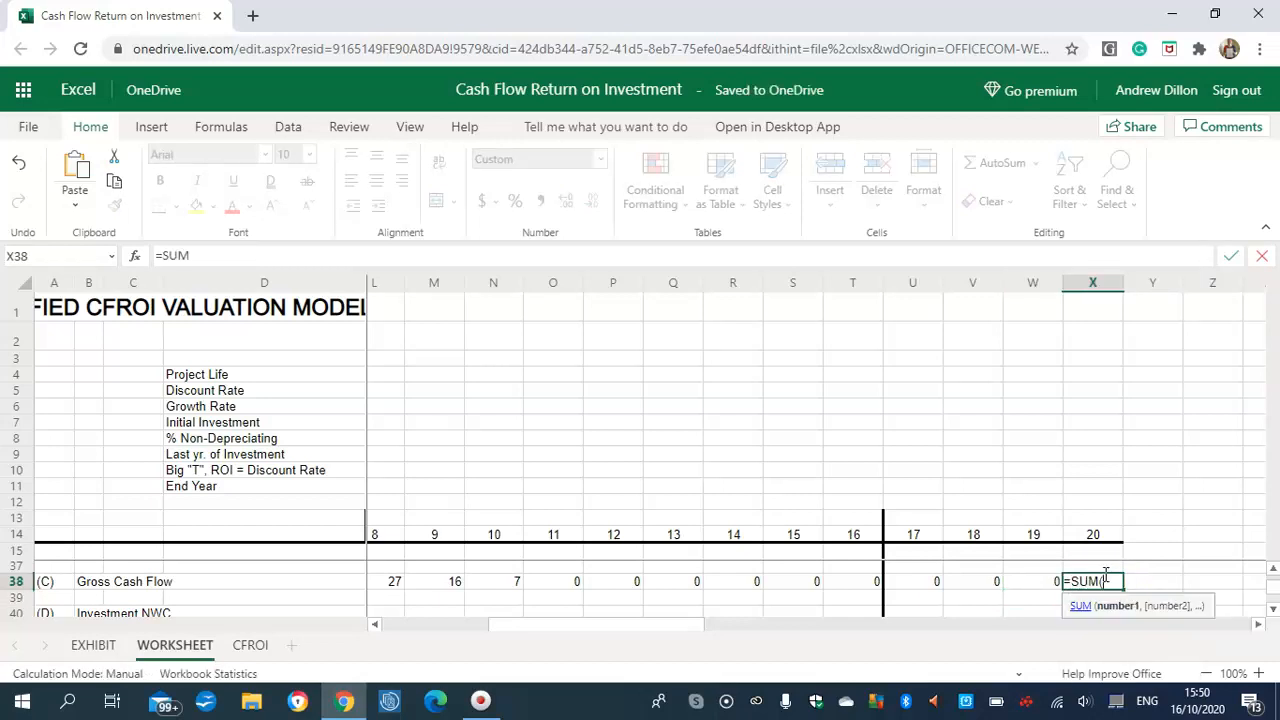
{"action": "type", "text": "X21:X36"}
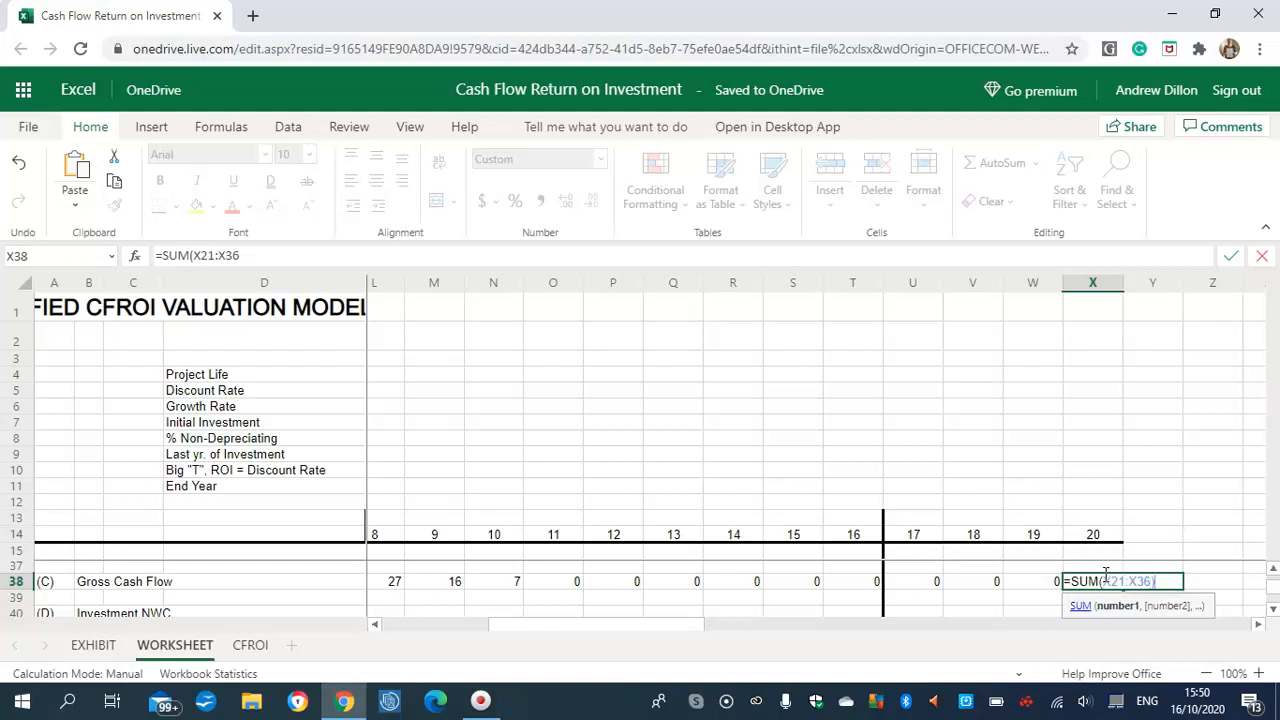
{"action": "type", "text": ")"}
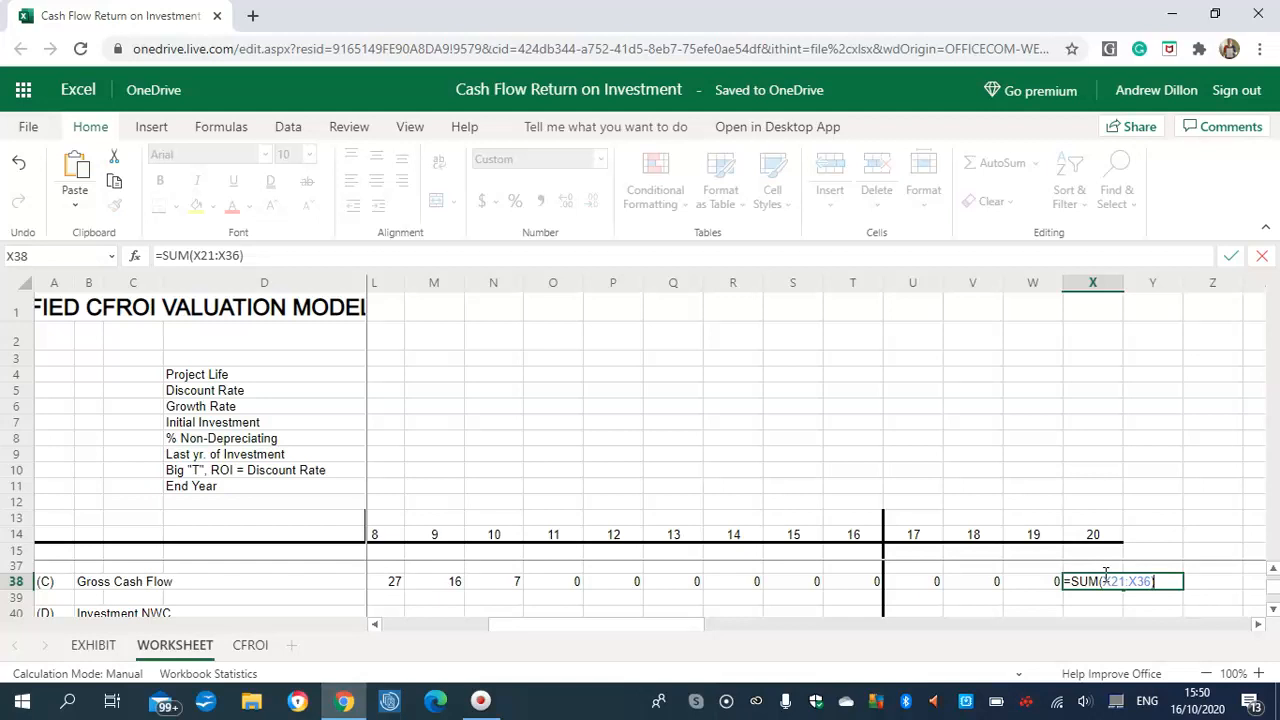
{"action": "key", "text": "Return"}
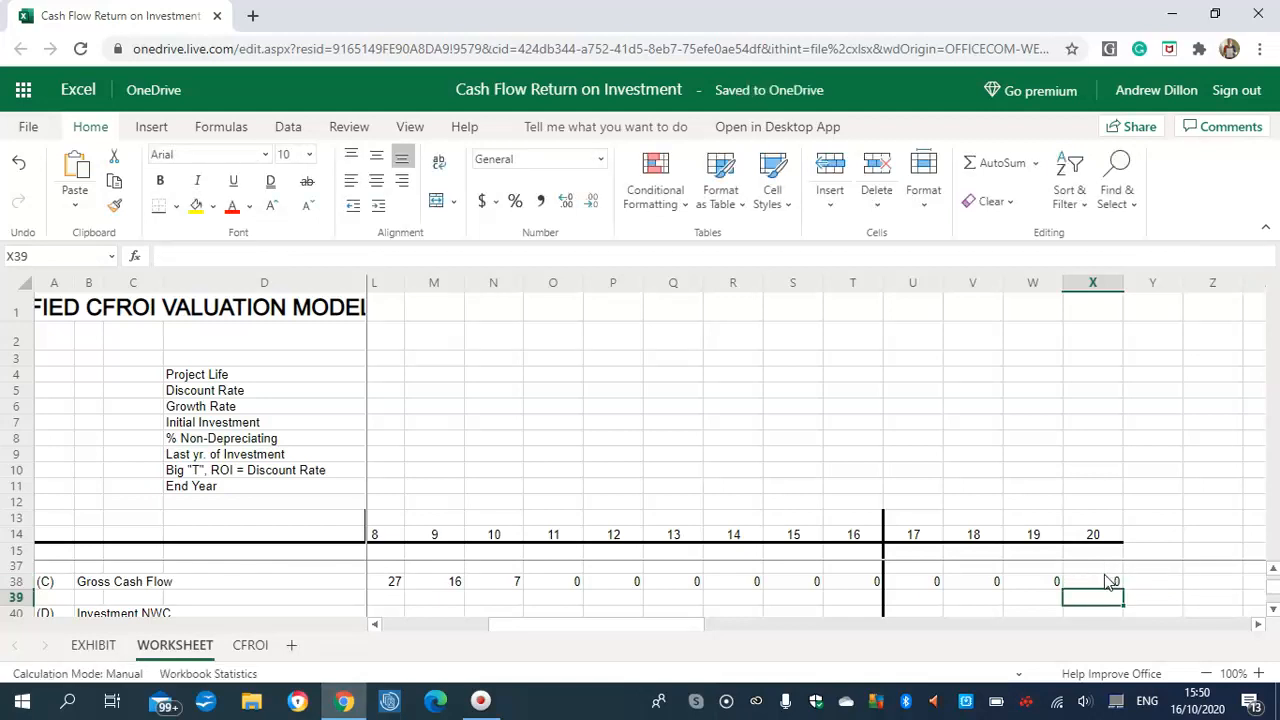
Enter =E7*E8 in cell E40 as the year 1 Investment NWC.
{"action": "left_click_drag", "start_coordinate": [538, 626], "coordinate": [316, 630]}
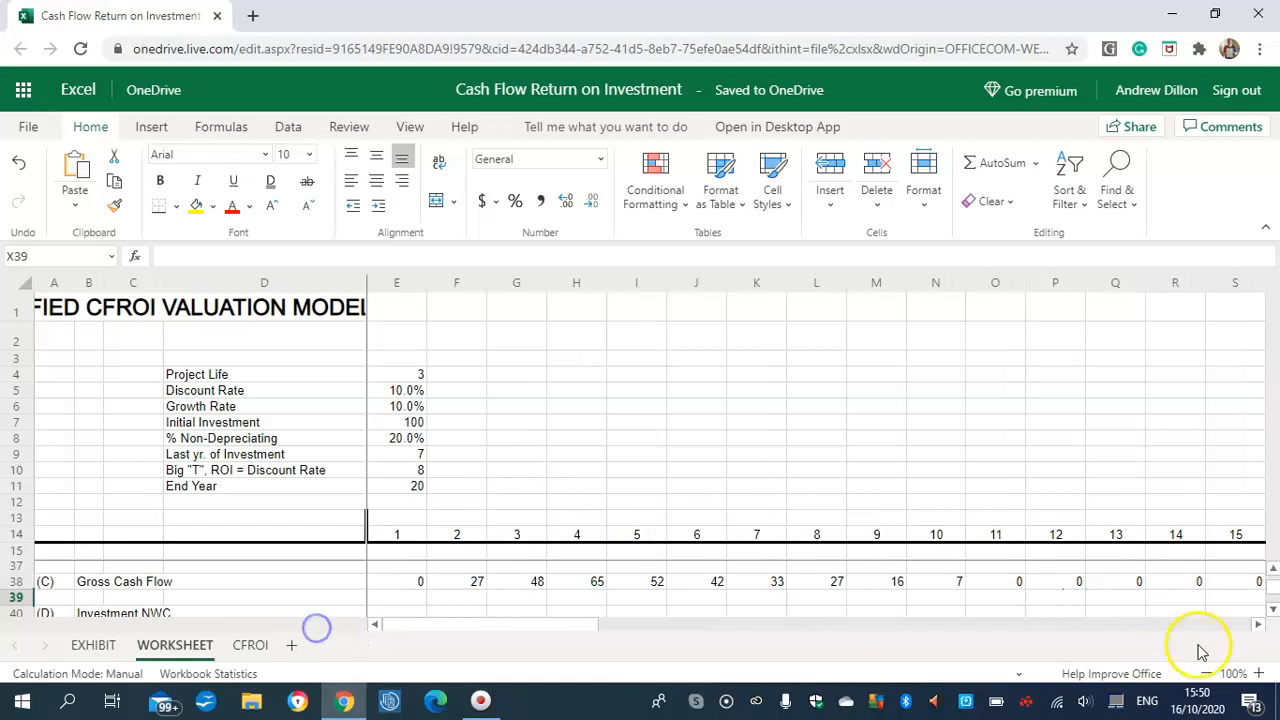
{"action": "left_click", "coordinate": [1273, 612]}
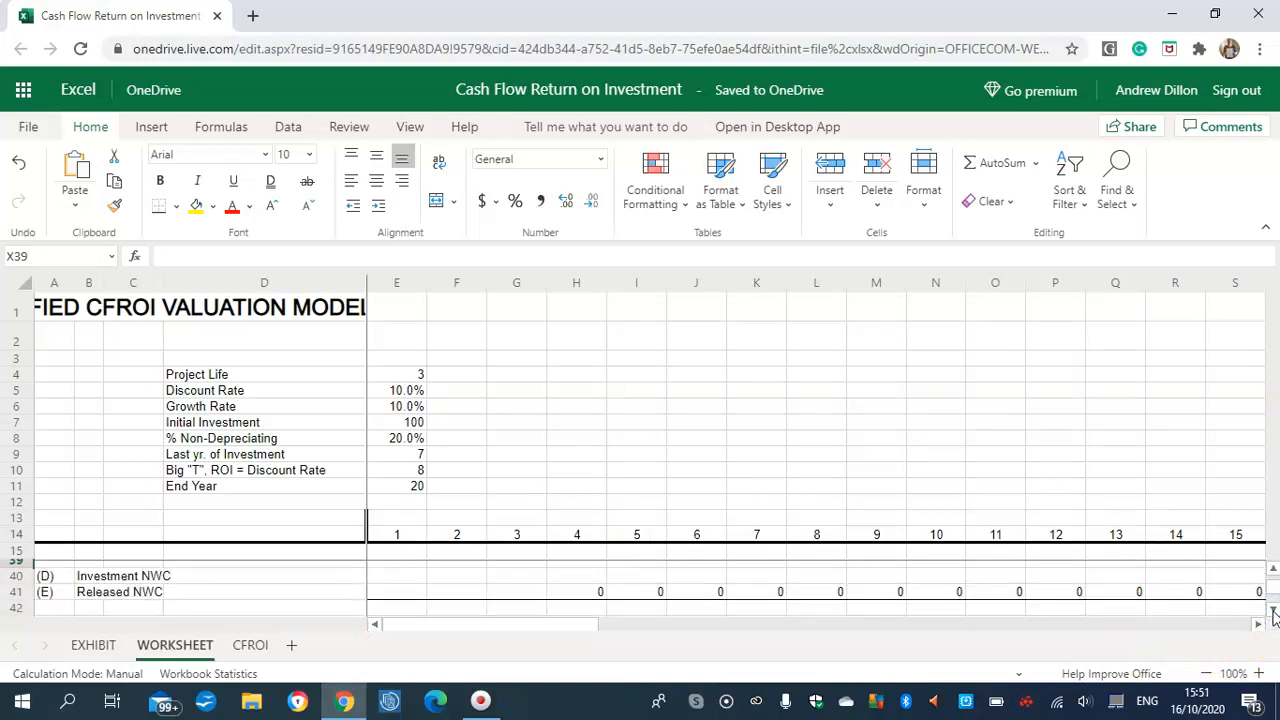
{"action": "left_click", "coordinate": [404, 578]}
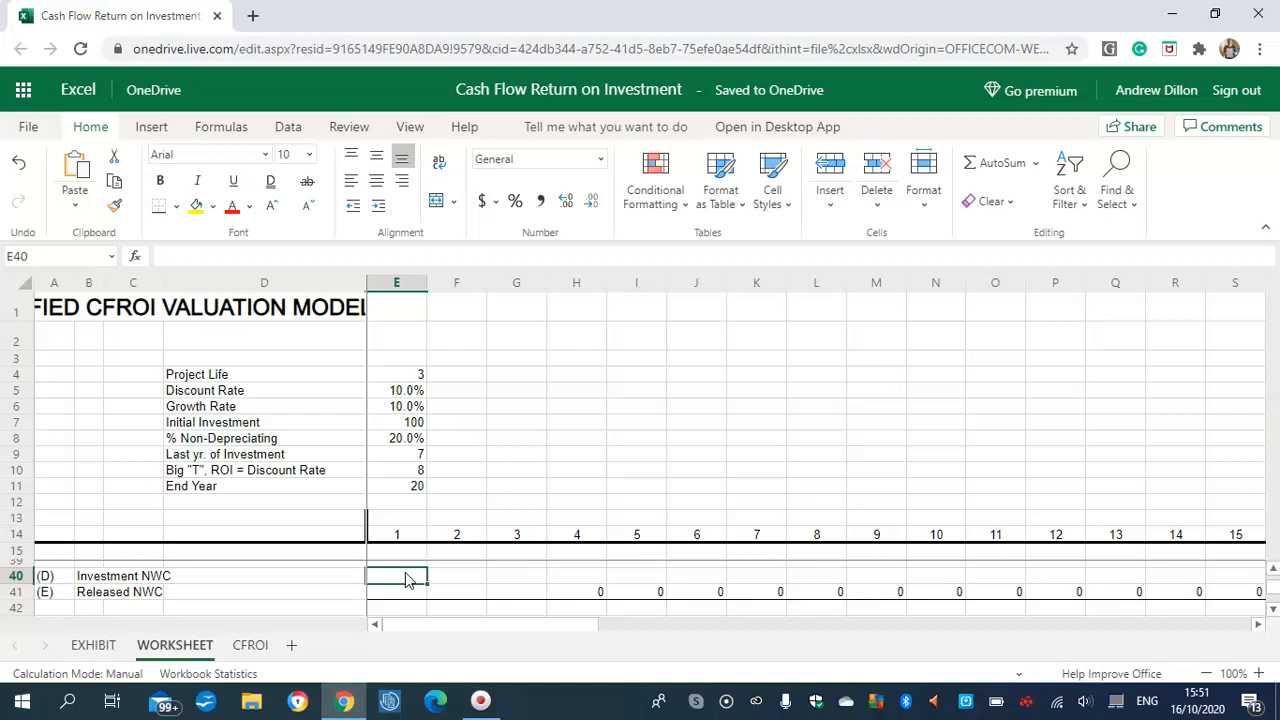
{"action": "type", "text": "="}
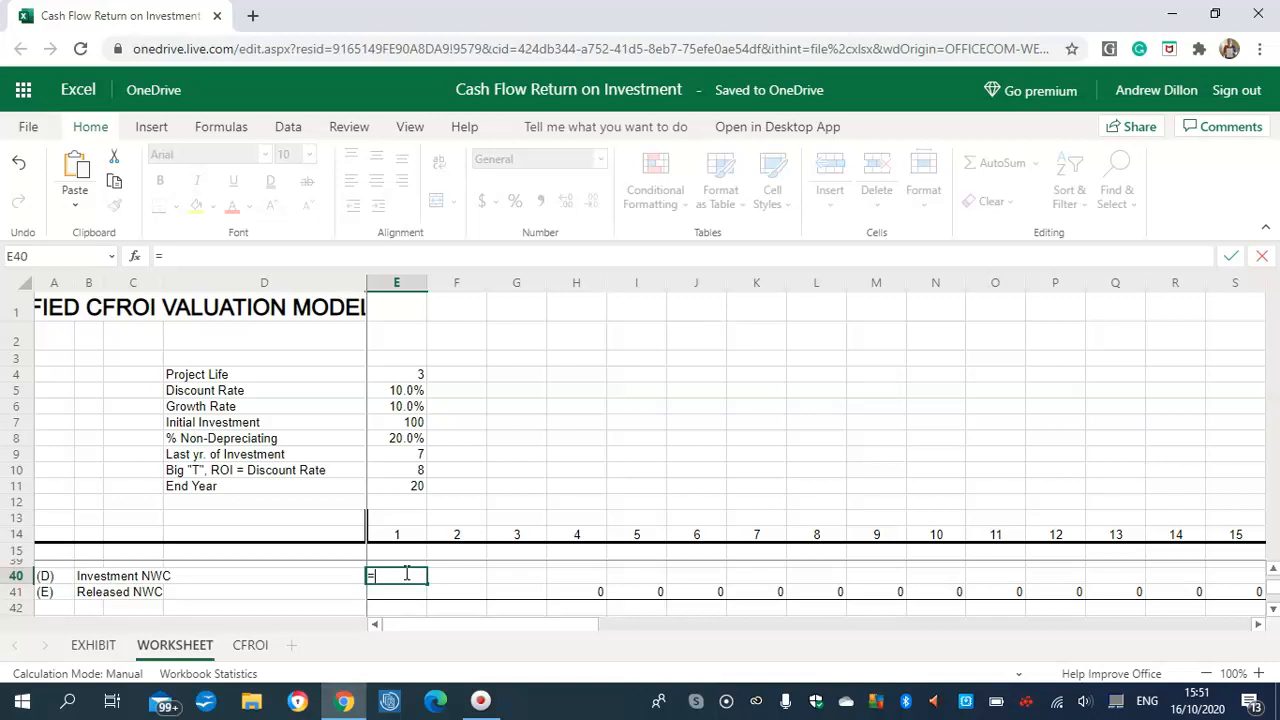
{"action": "type", "text": "E7"}
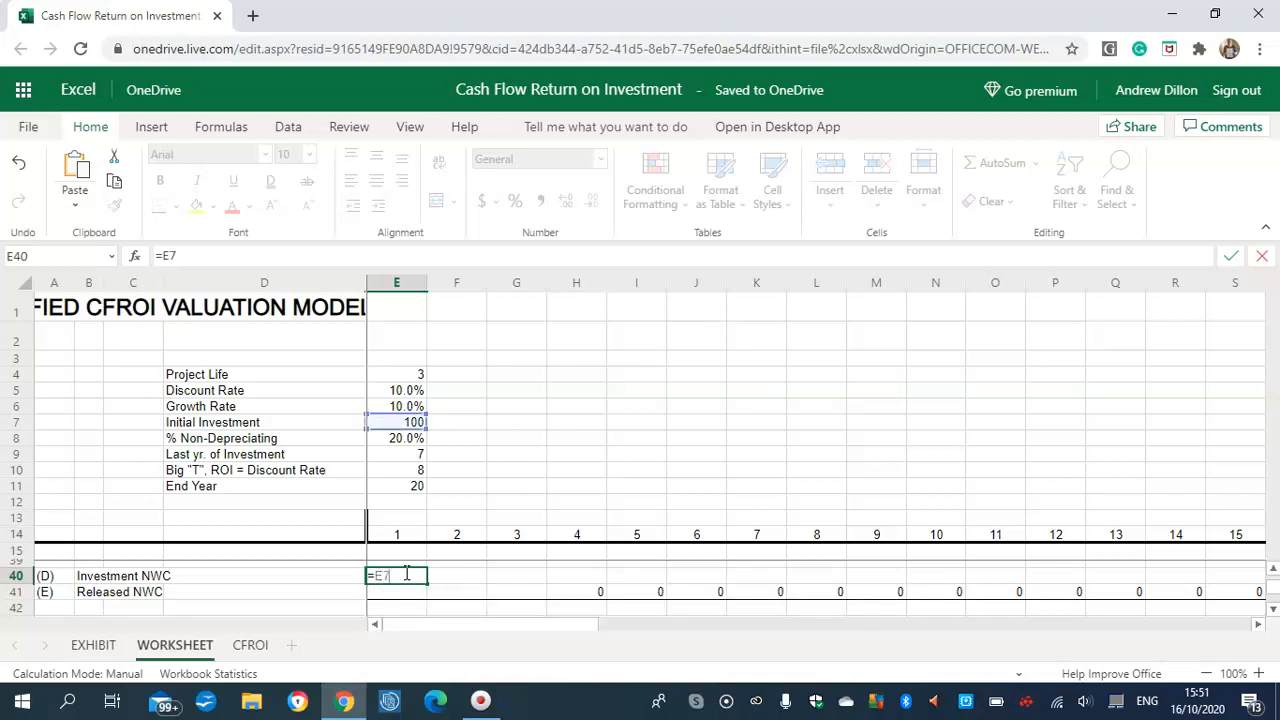
{"action": "type", "text": "*E"}
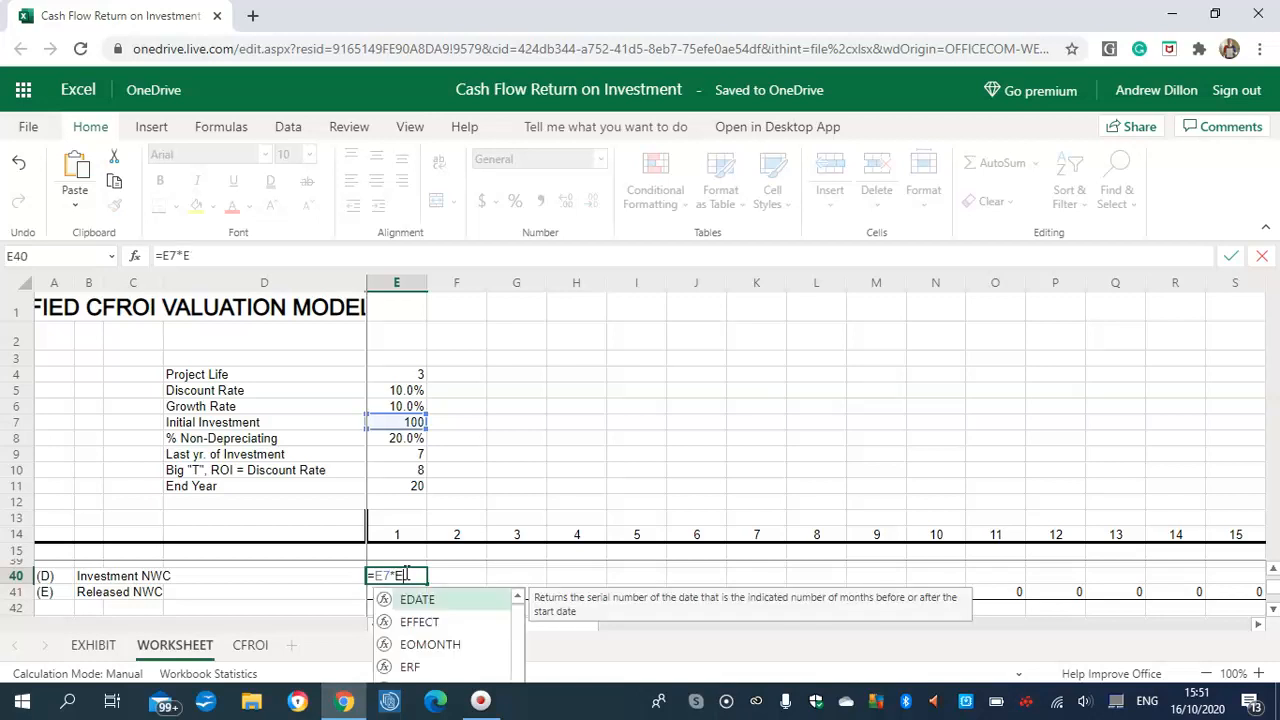
{"action": "type", "text": "8"}
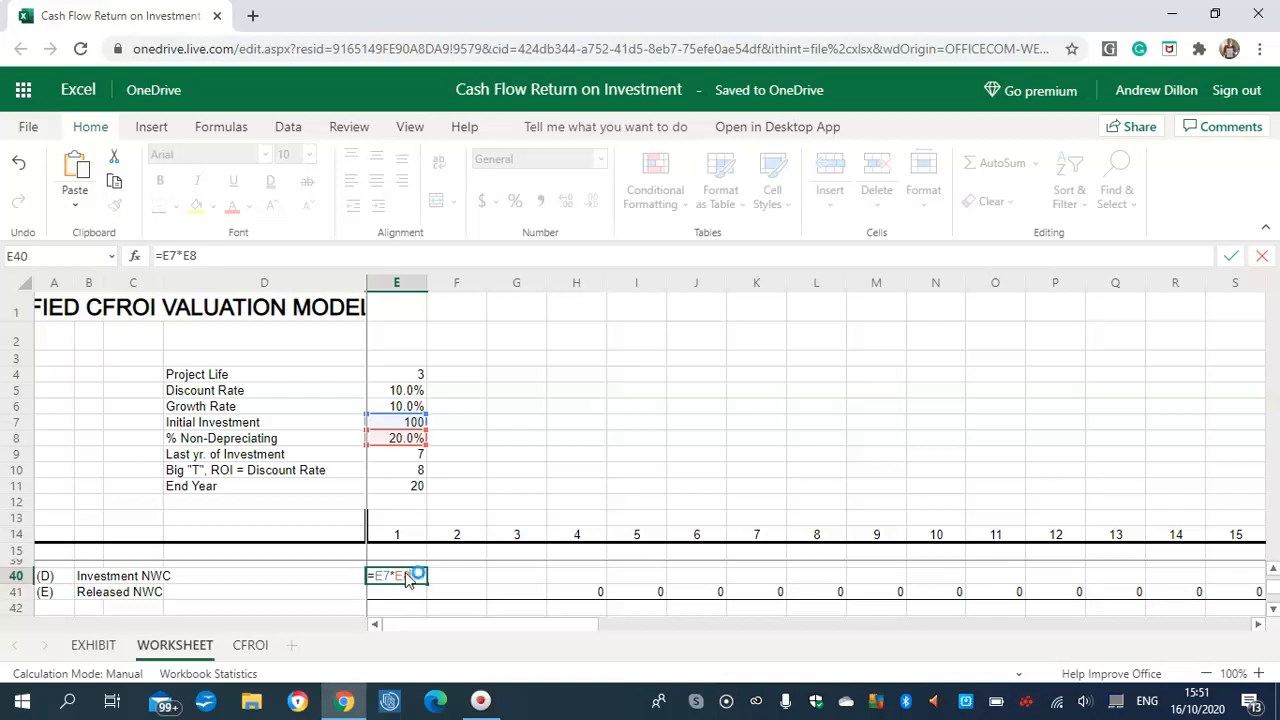
{"action": "key", "text": "Return"}
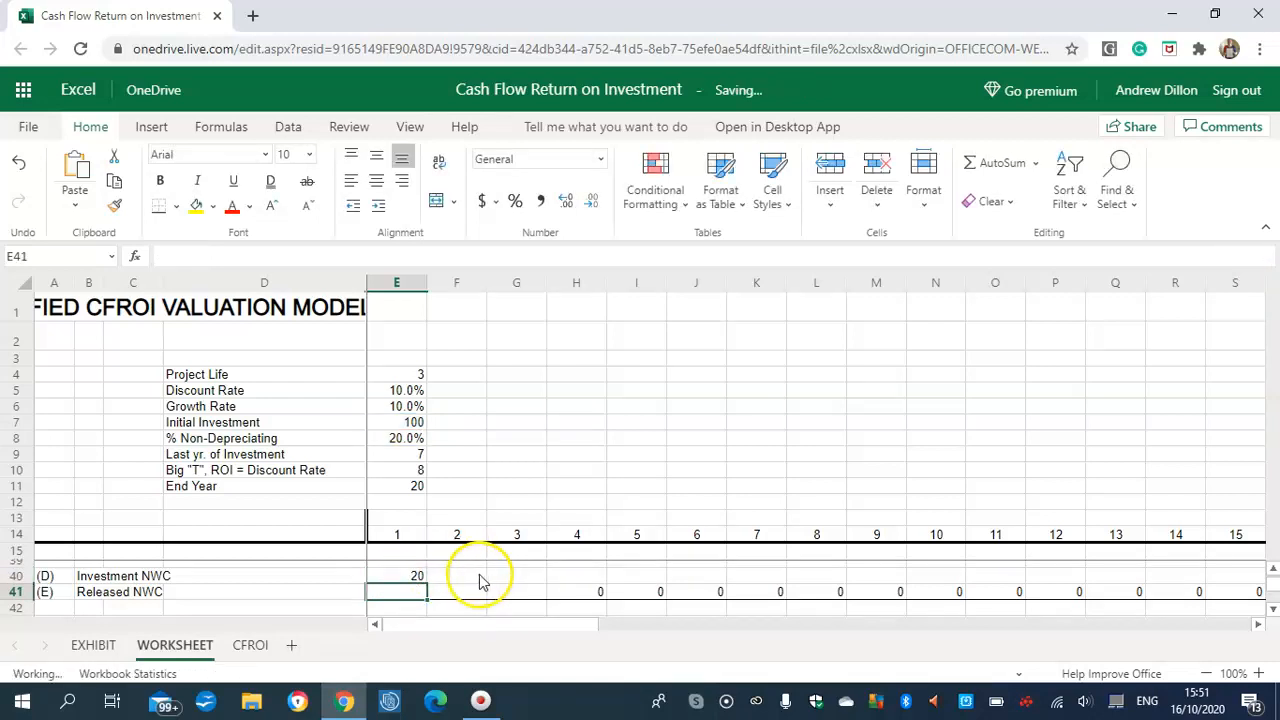
Enter =IF(F14<=$E9,(E40+E45)*$E8*(1+F16),0) in cell F40 as the year 2 Investment NWC.
{"action": "left_click", "coordinate": [479, 578]}
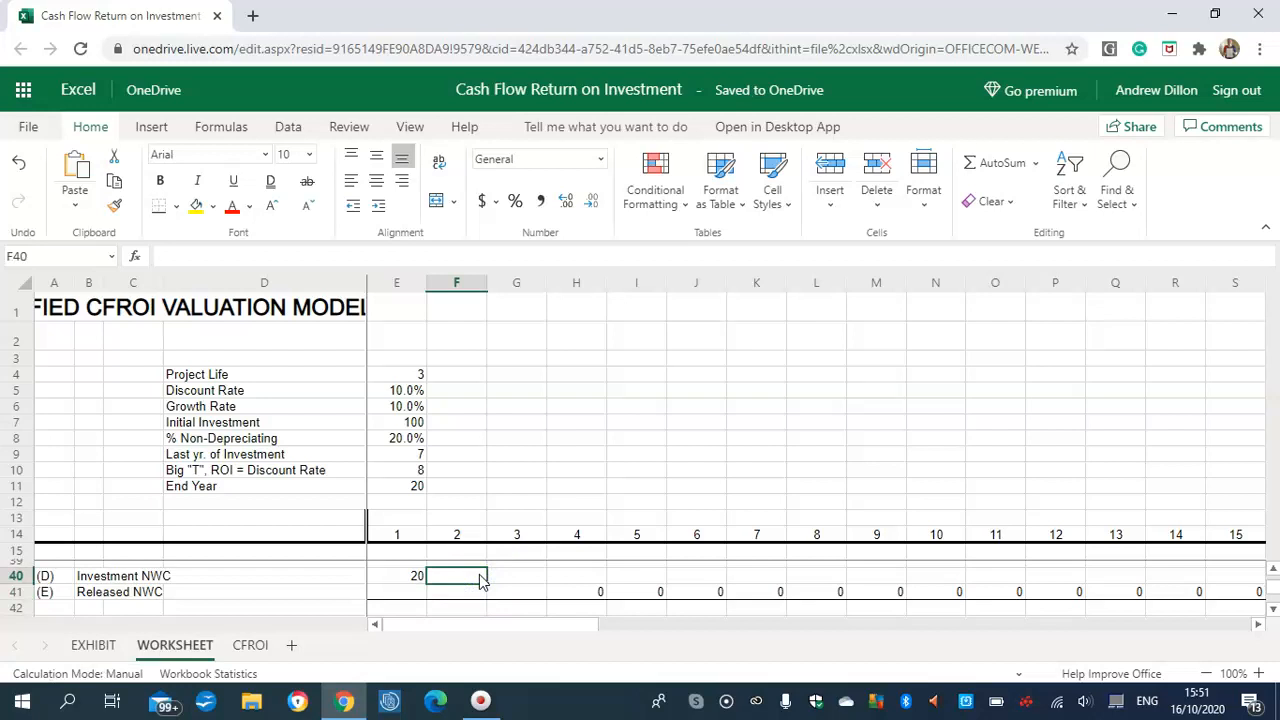
{"action": "type", "text": "=IF"}
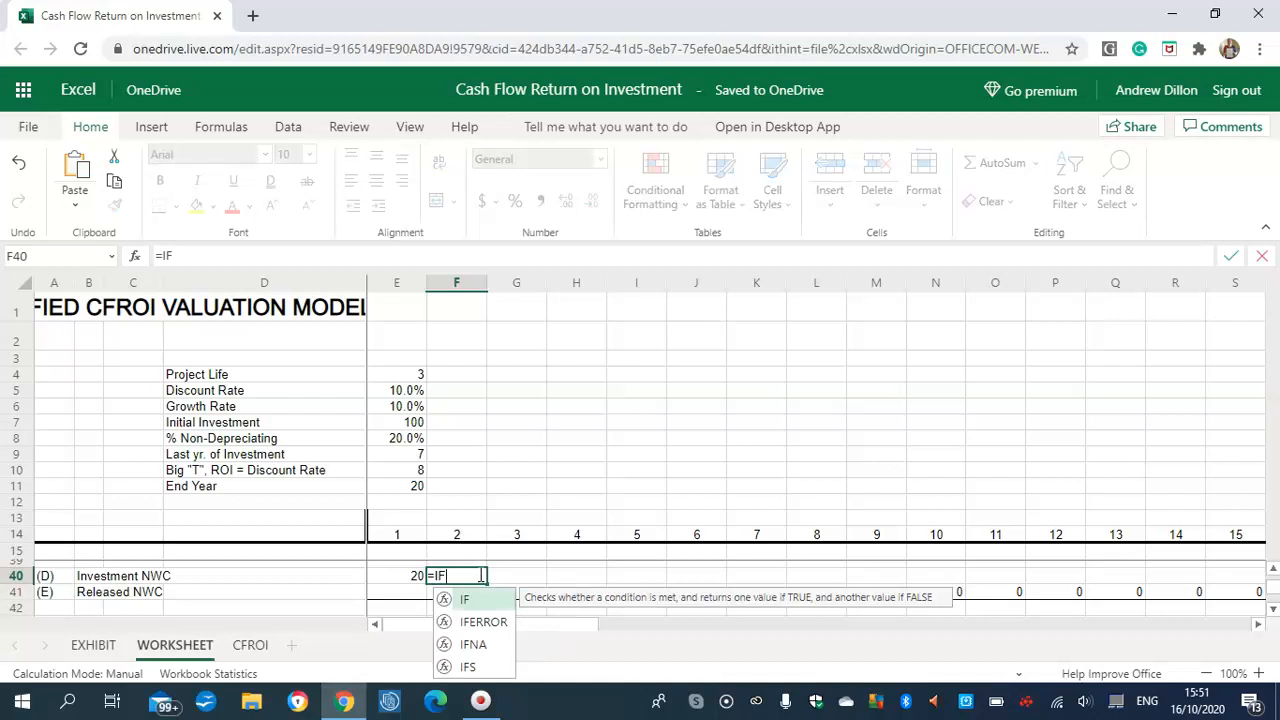
{"action": "type", "text": "(F1"}
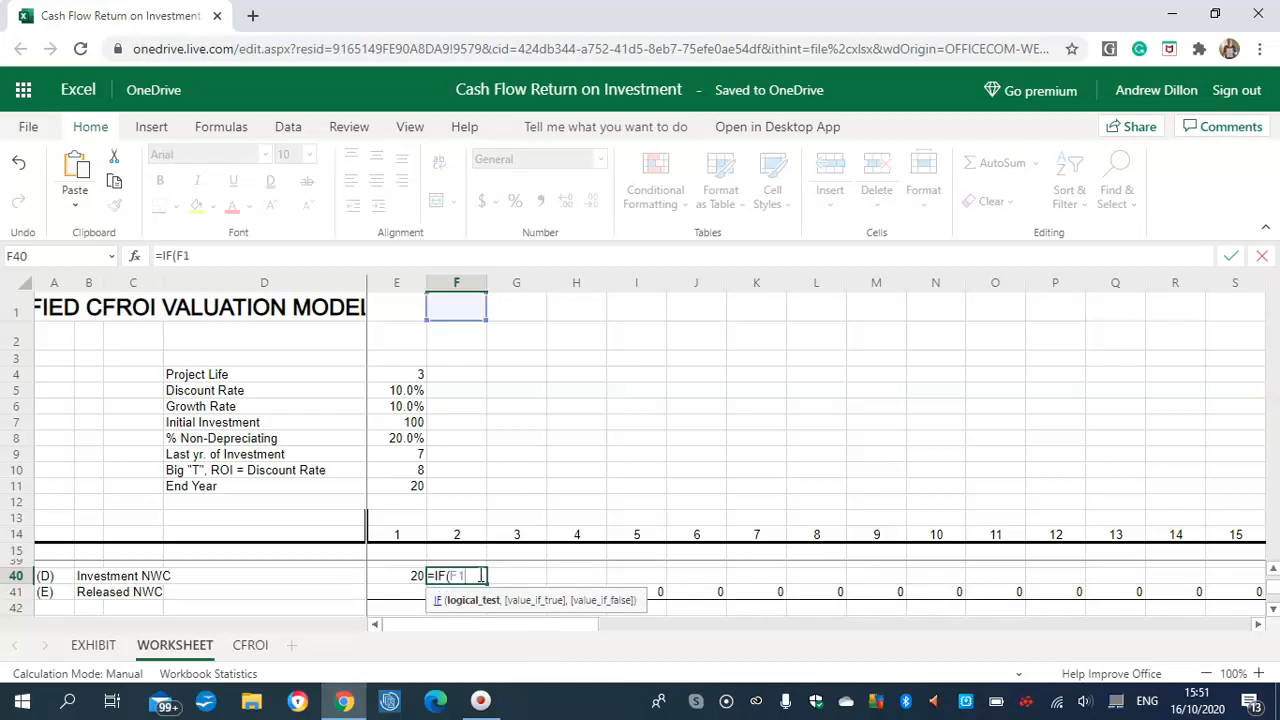
{"action": "type", "text": "4"}
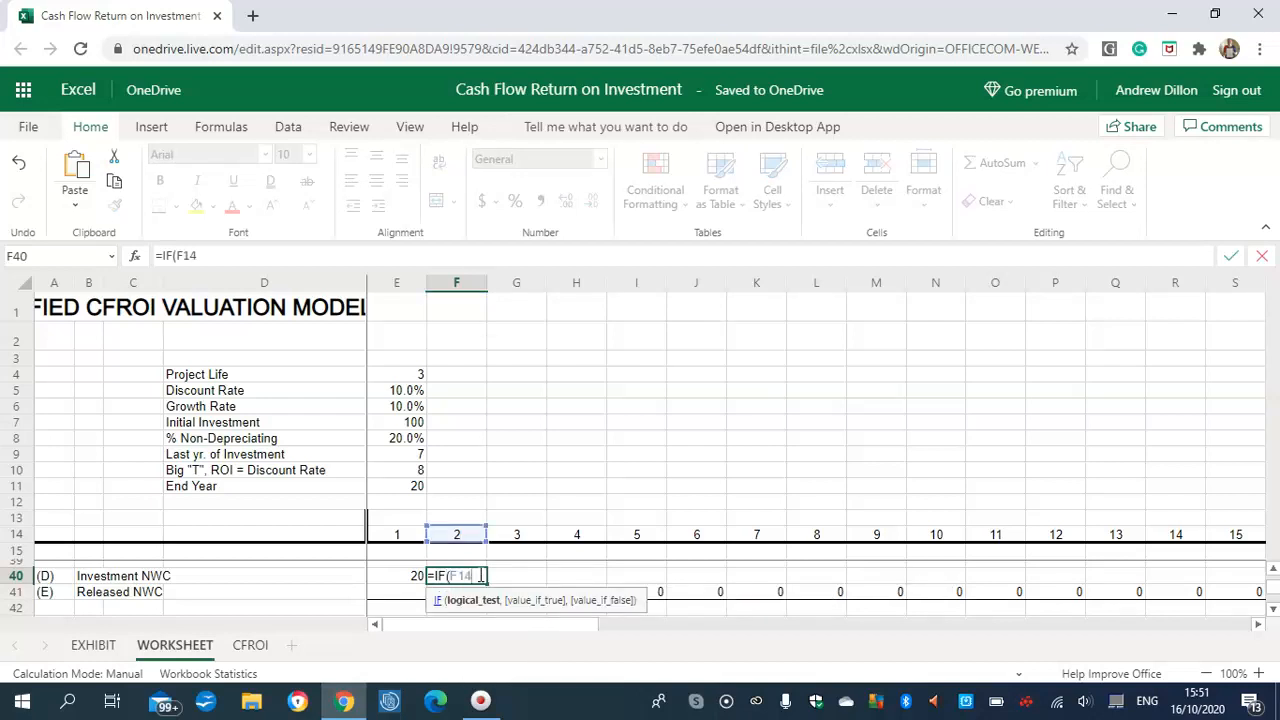
{"action": "type", "text": "<=$E"}
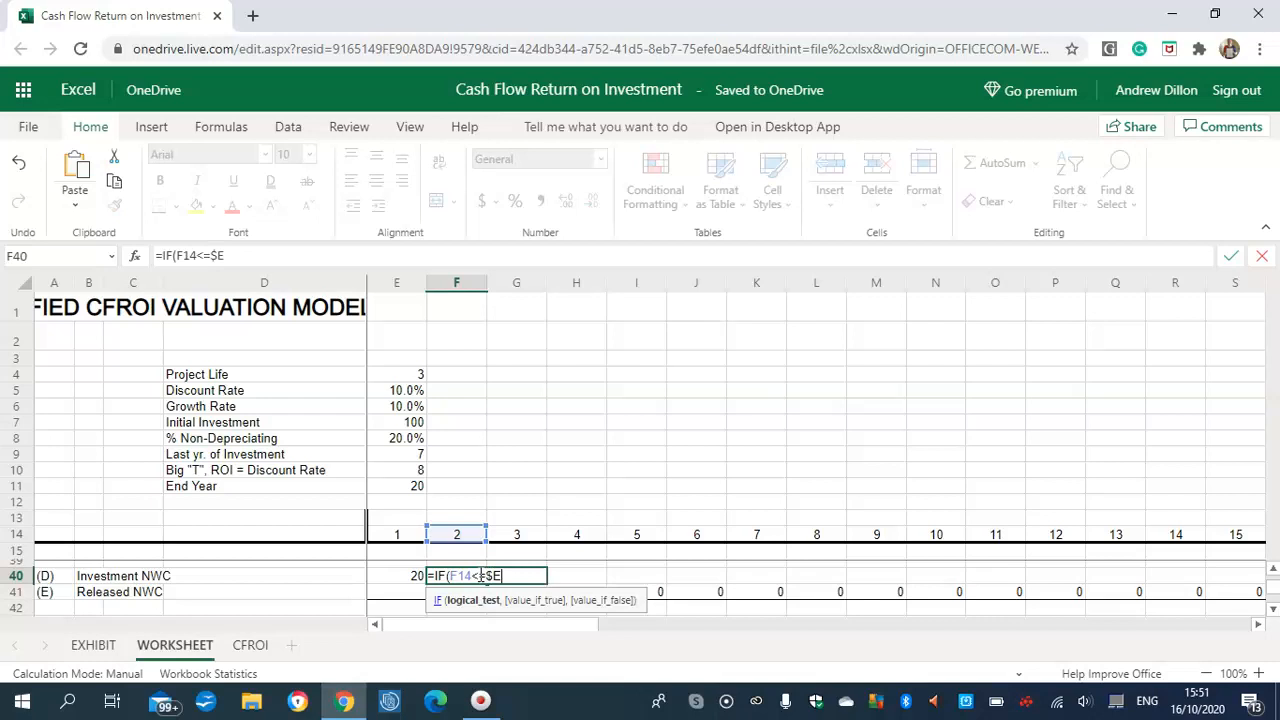
{"action": "type", "text": "9"}
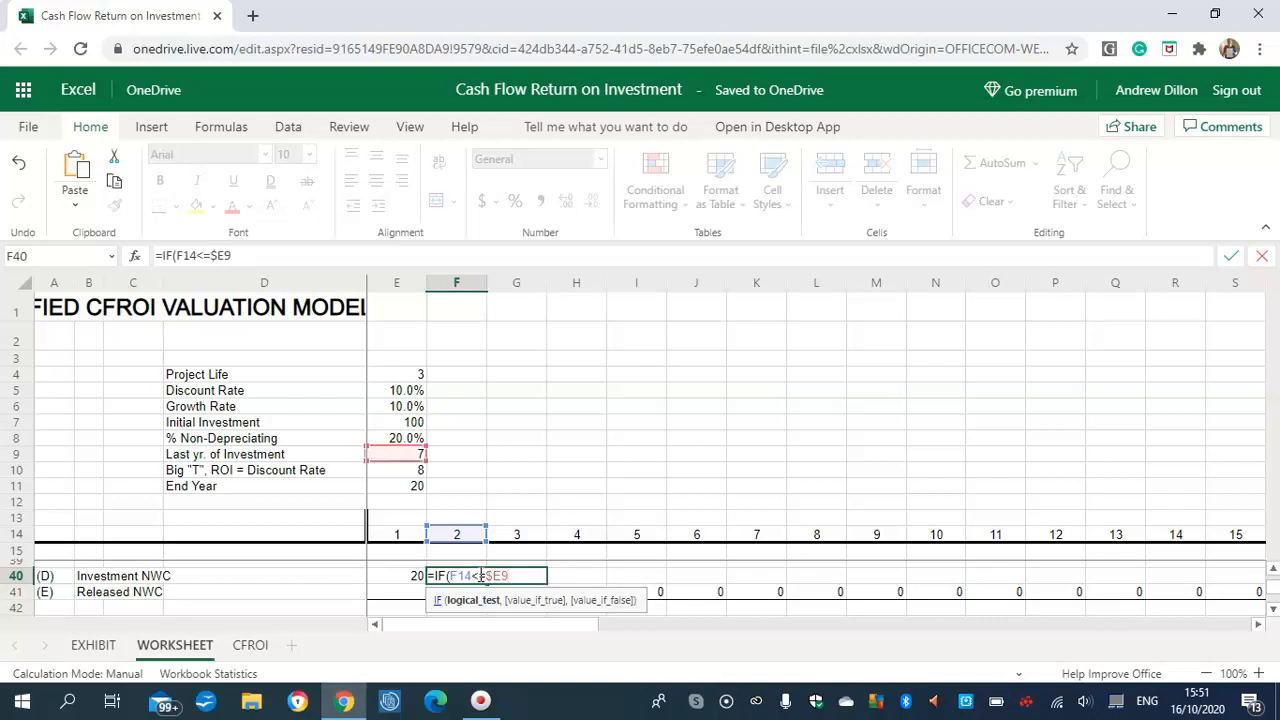
{"action": "type", "text": ",(E40"}
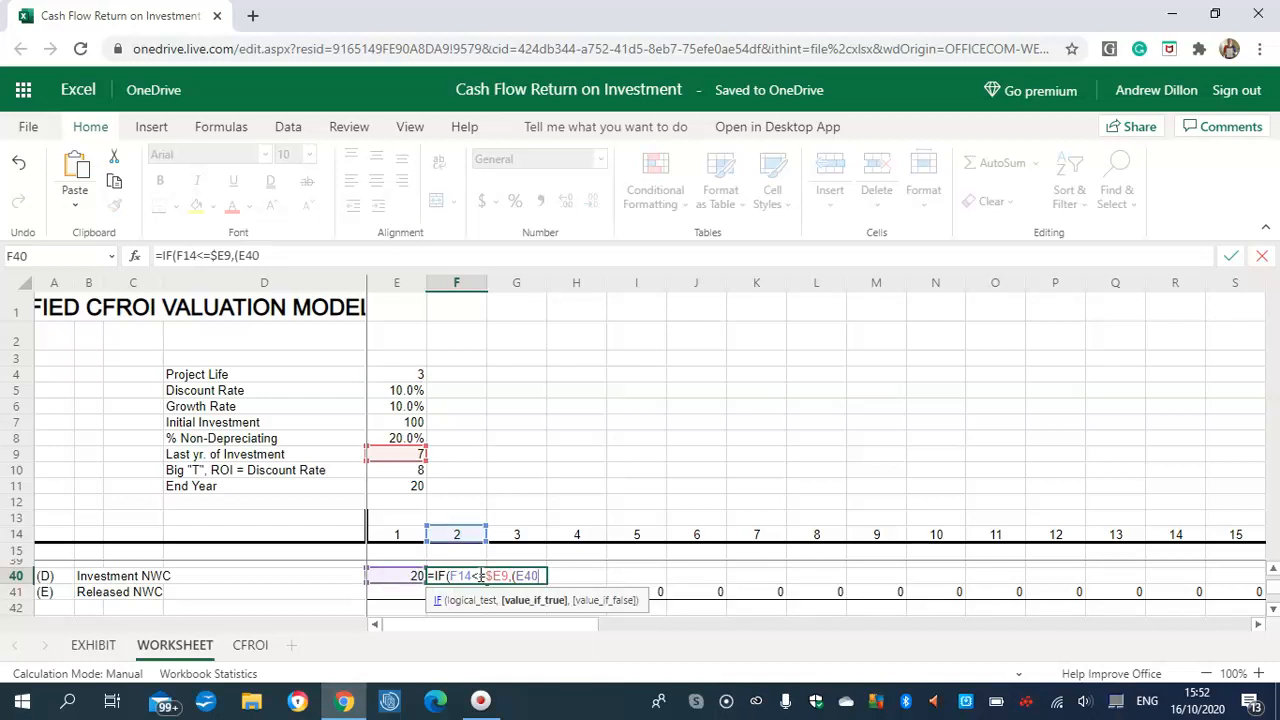
{"action": "type", "text": "+E45)"}
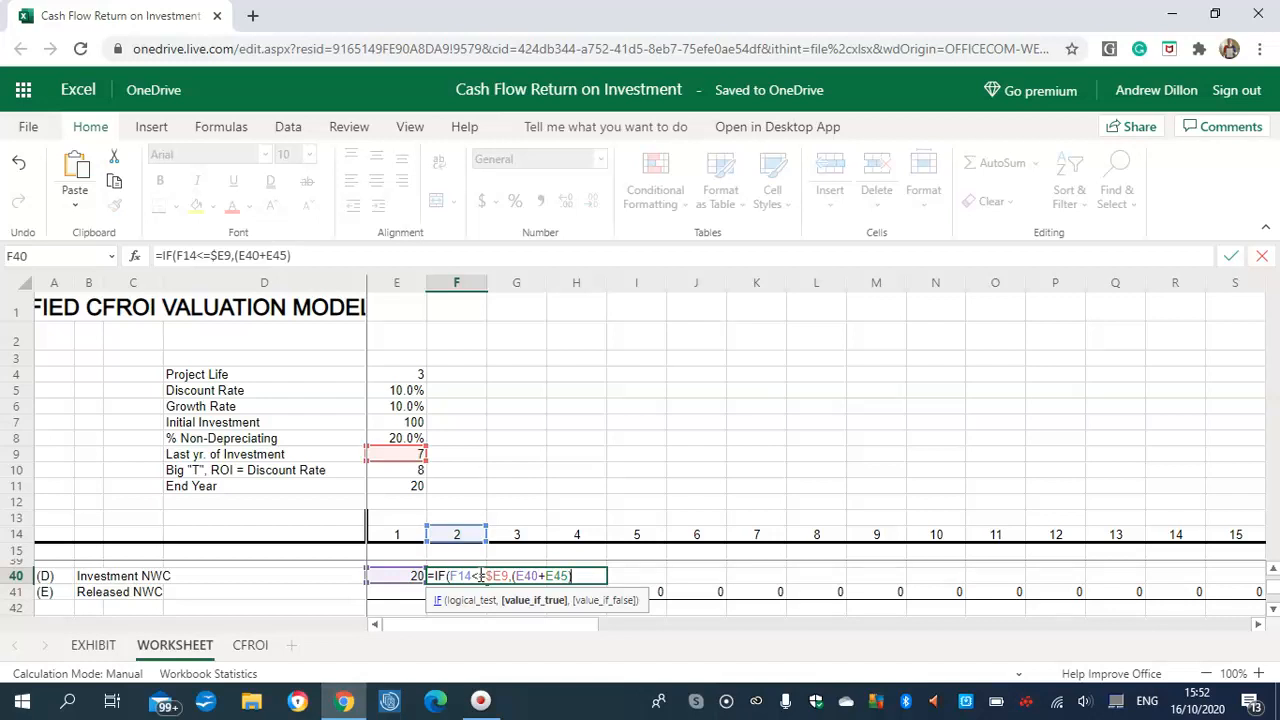
{"action": "type", "text": "*$E8"}
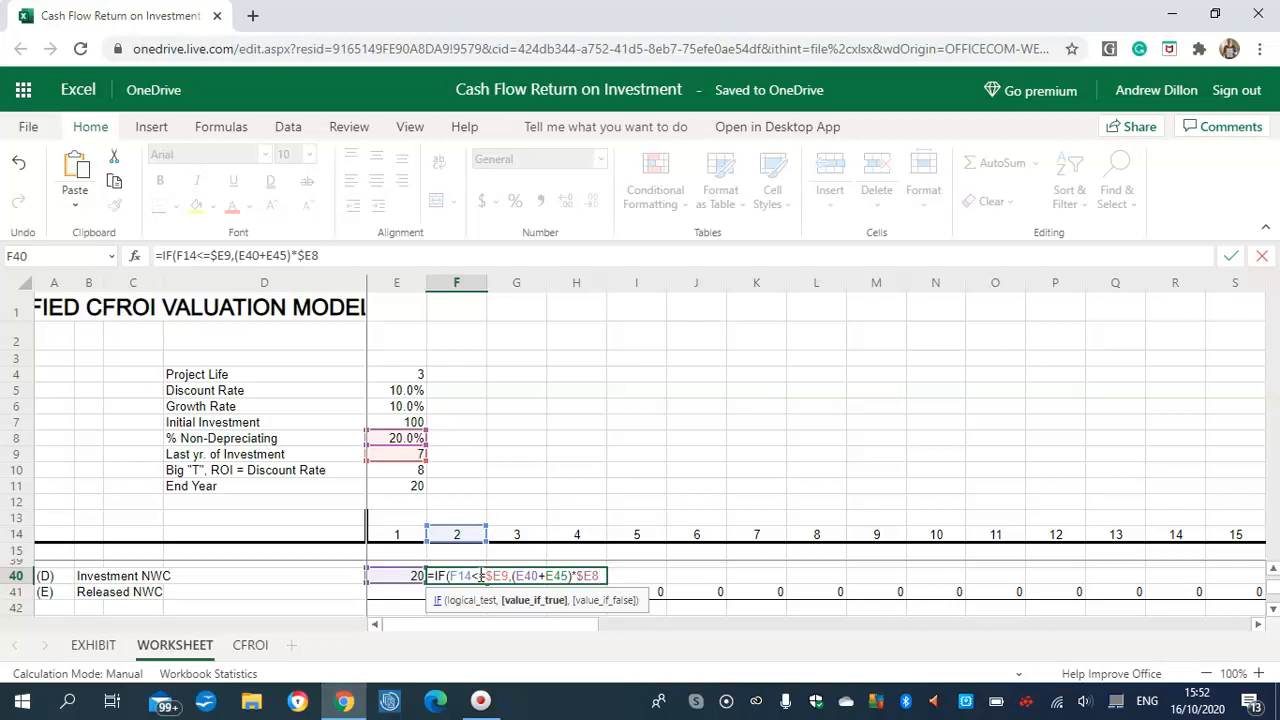
{"action": "type", "text": "*(1+F1"}
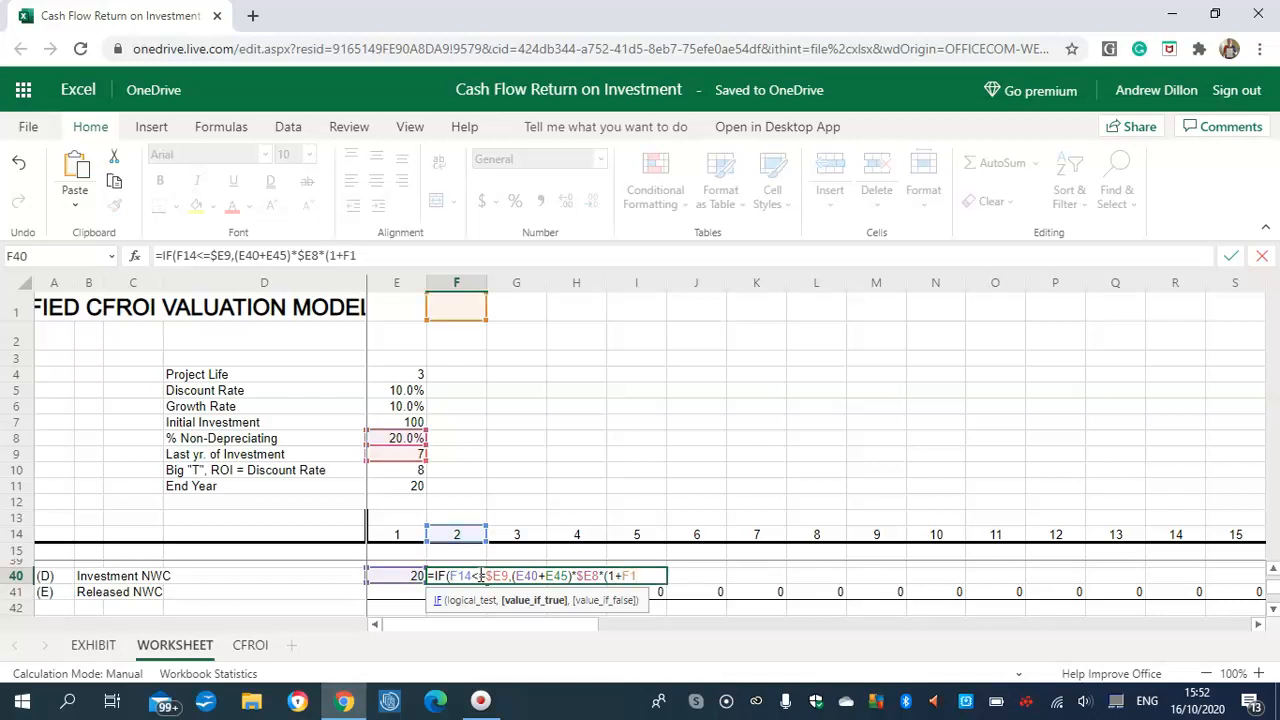
{"action": "type", "text": "6)"}
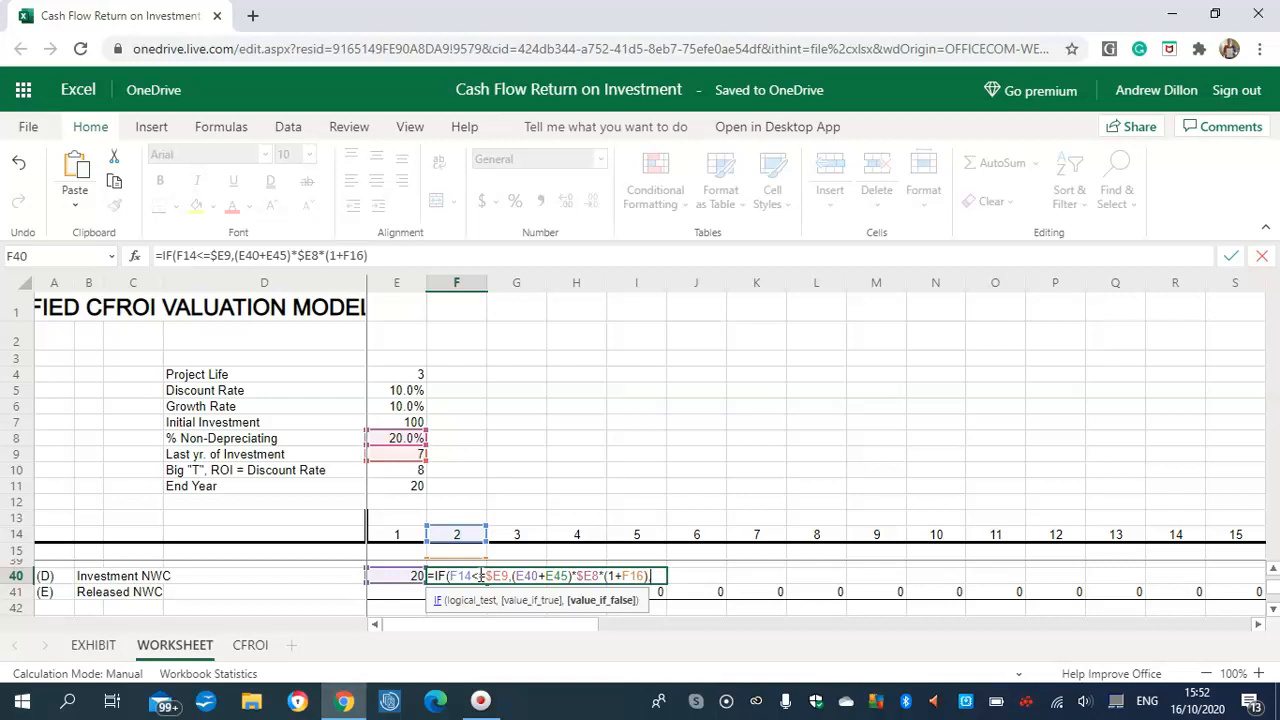
{"action": "type", "text": ",0)"}
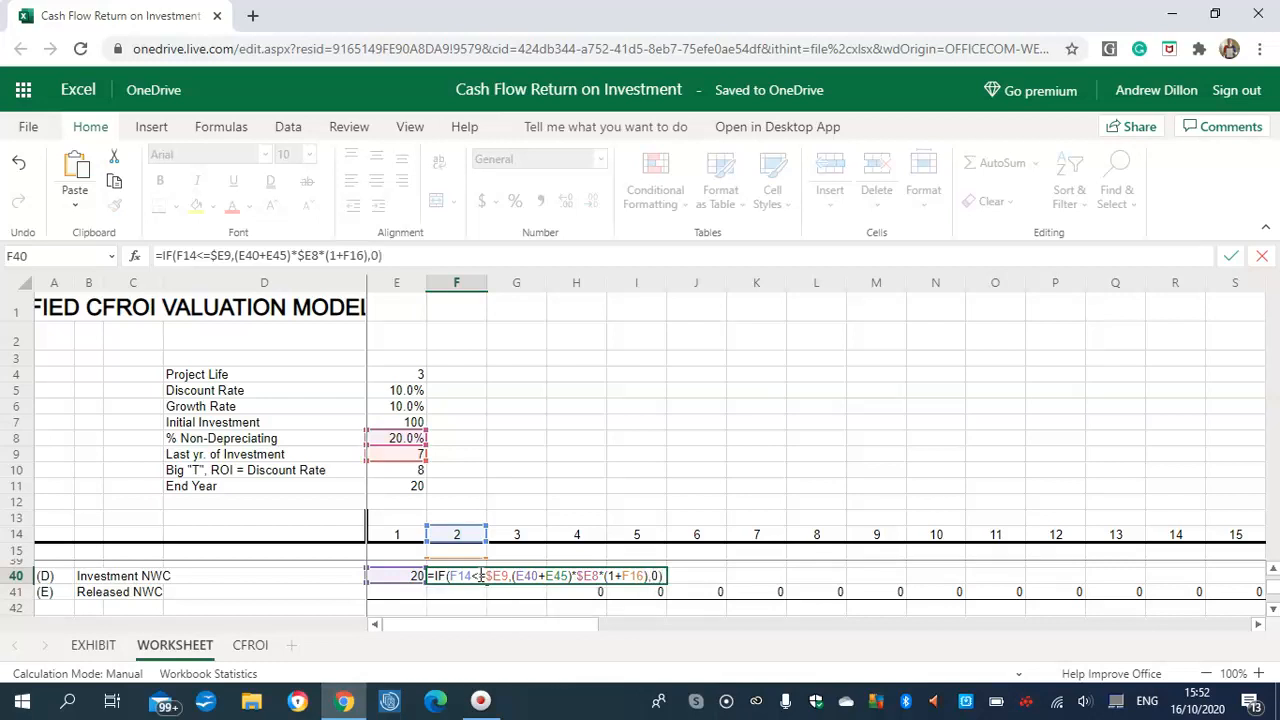
{"action": "key", "text": "Return"}
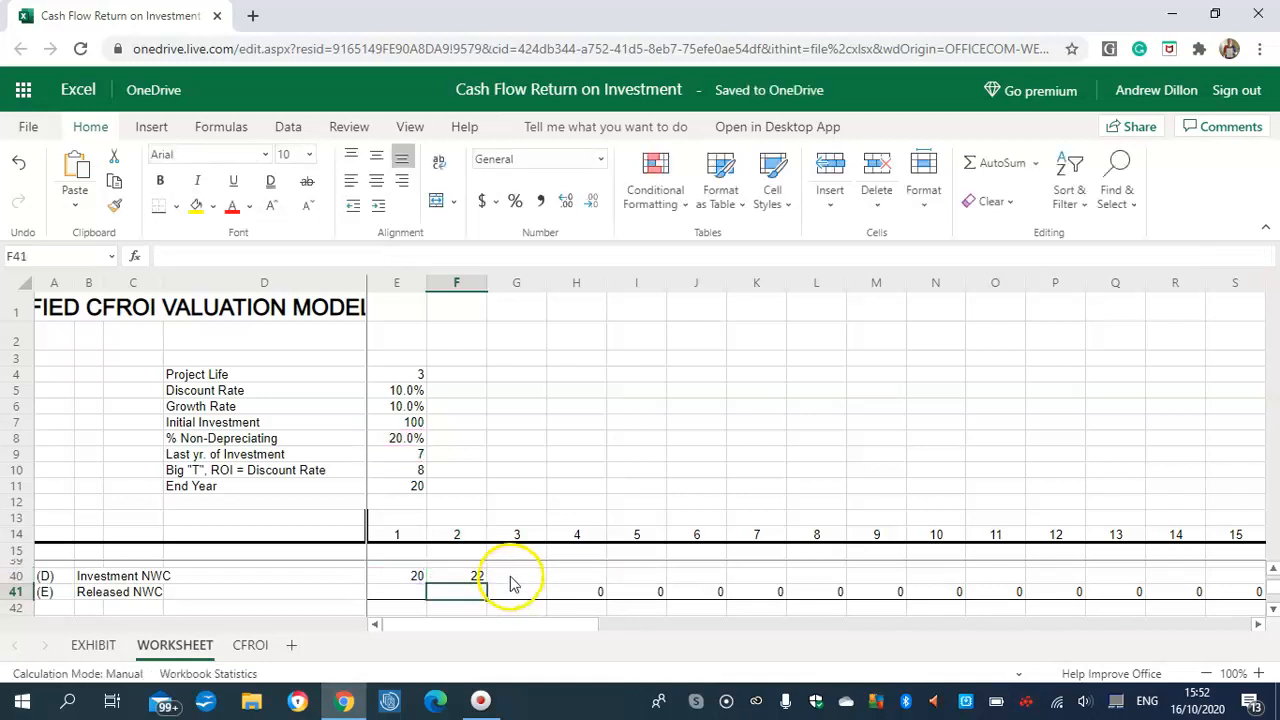
{"action": "left_click", "coordinate": [479, 577]}
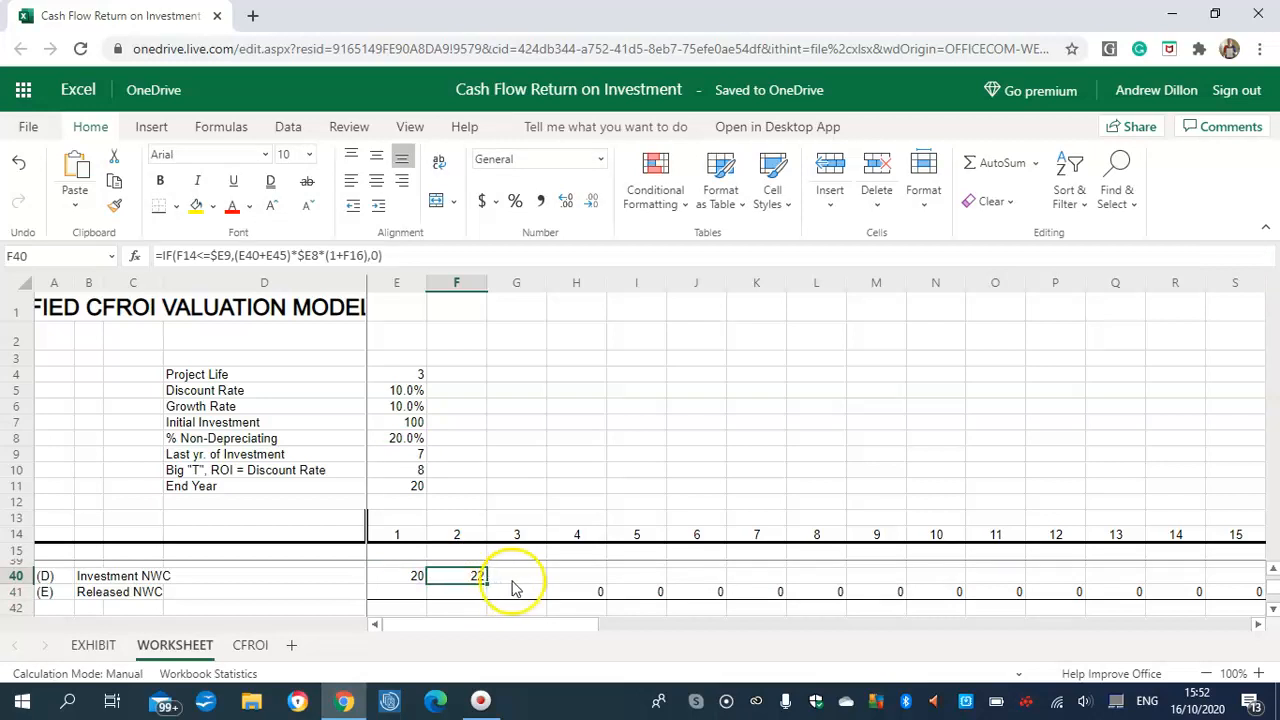
Enter =IF(G14<=$E9,(F40+F45)*$E8*(1+G16),0) in cell G40 as the year 3 Investment NWC.
{"action": "left_click", "coordinate": [525, 582]}
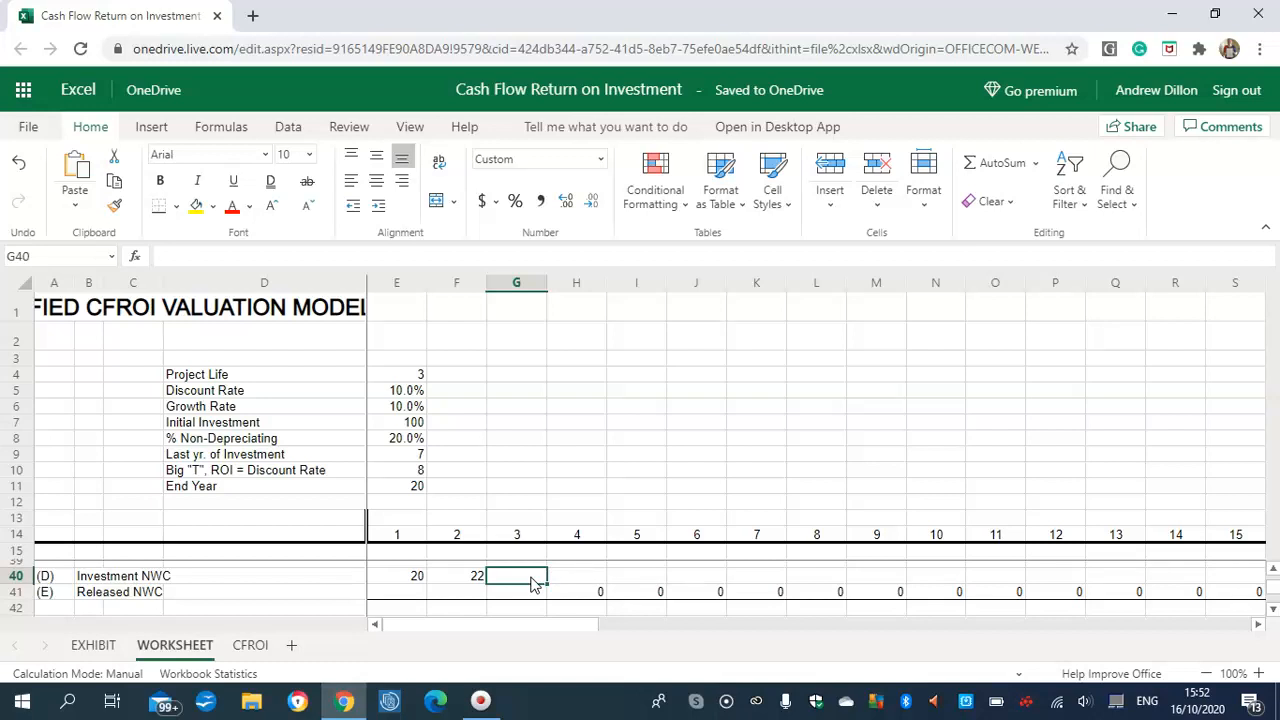
{"action": "type", "text": "="}
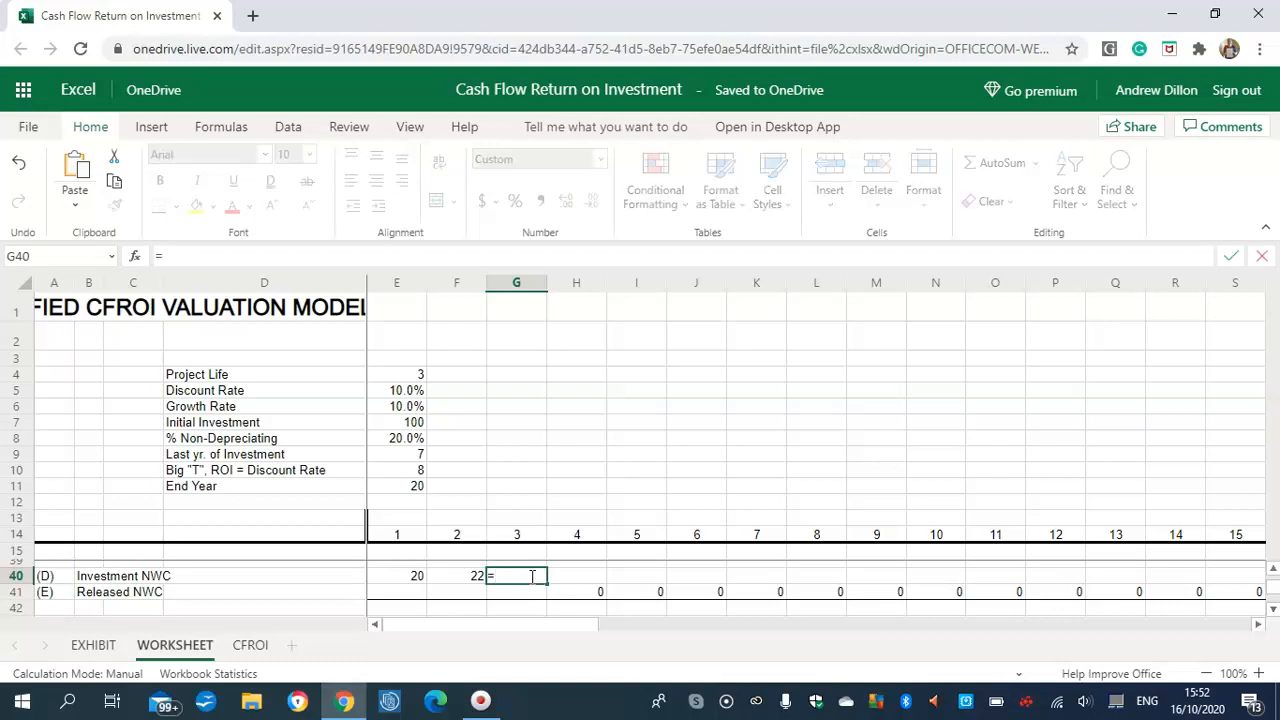
{"action": "type", "text": "IF(G1"}
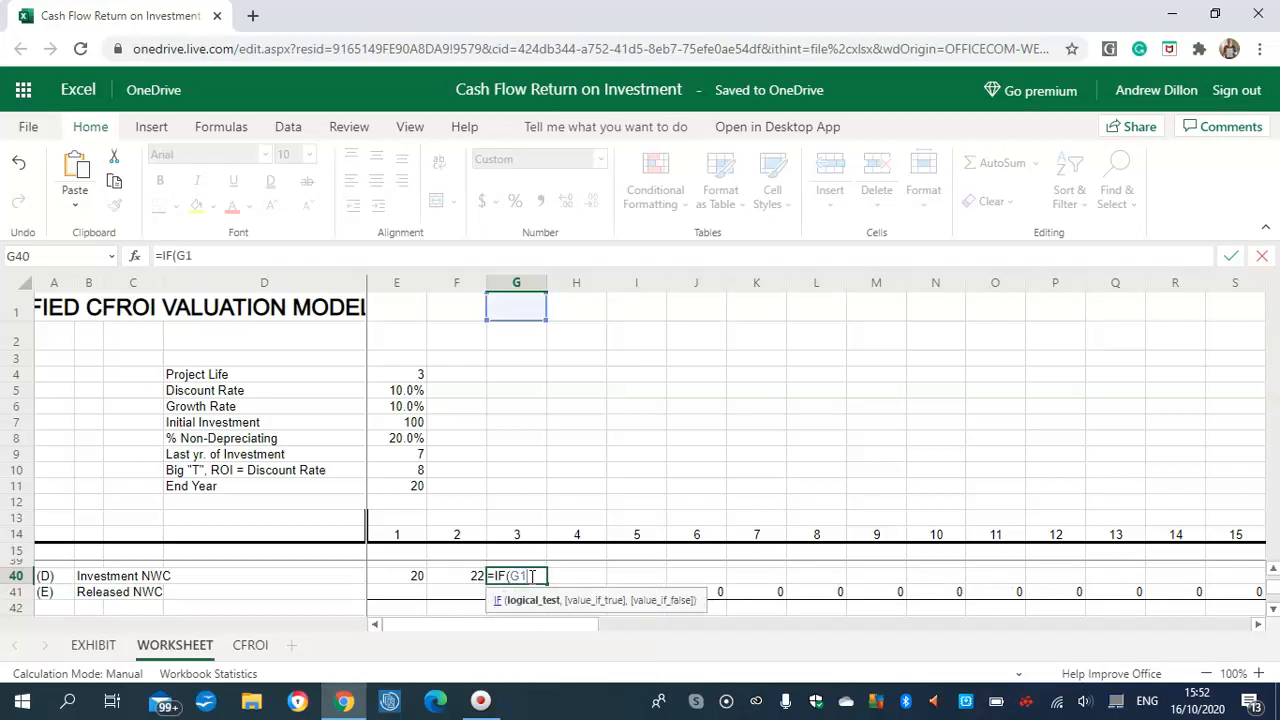
{"action": "type", "text": "4"}
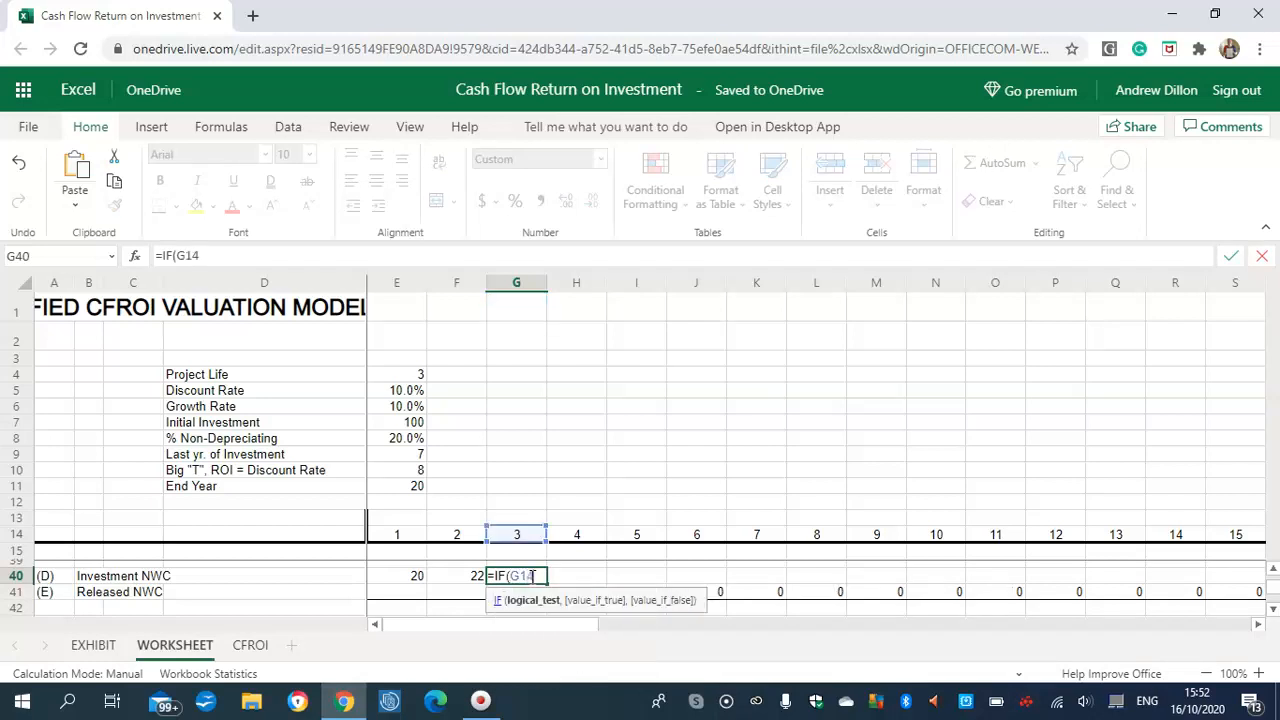
{"action": "type", "text": "<=$E9,("}
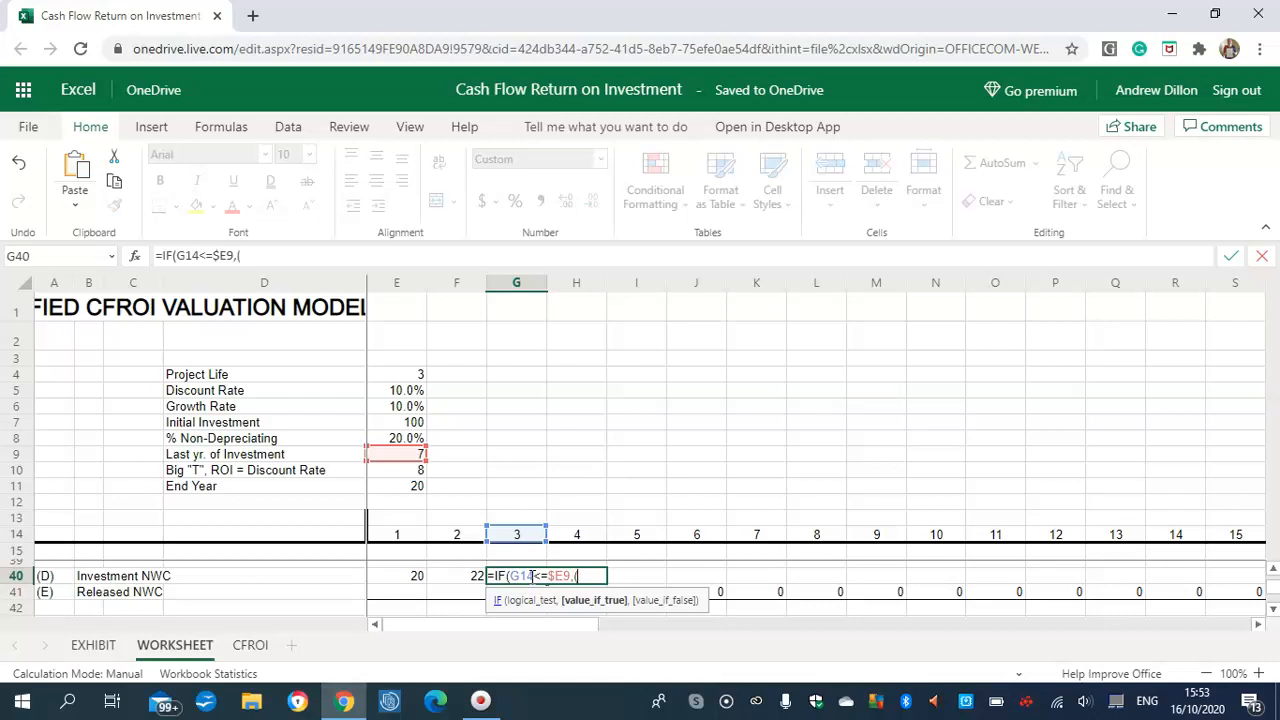
{"action": "type", "text": "F40+"}
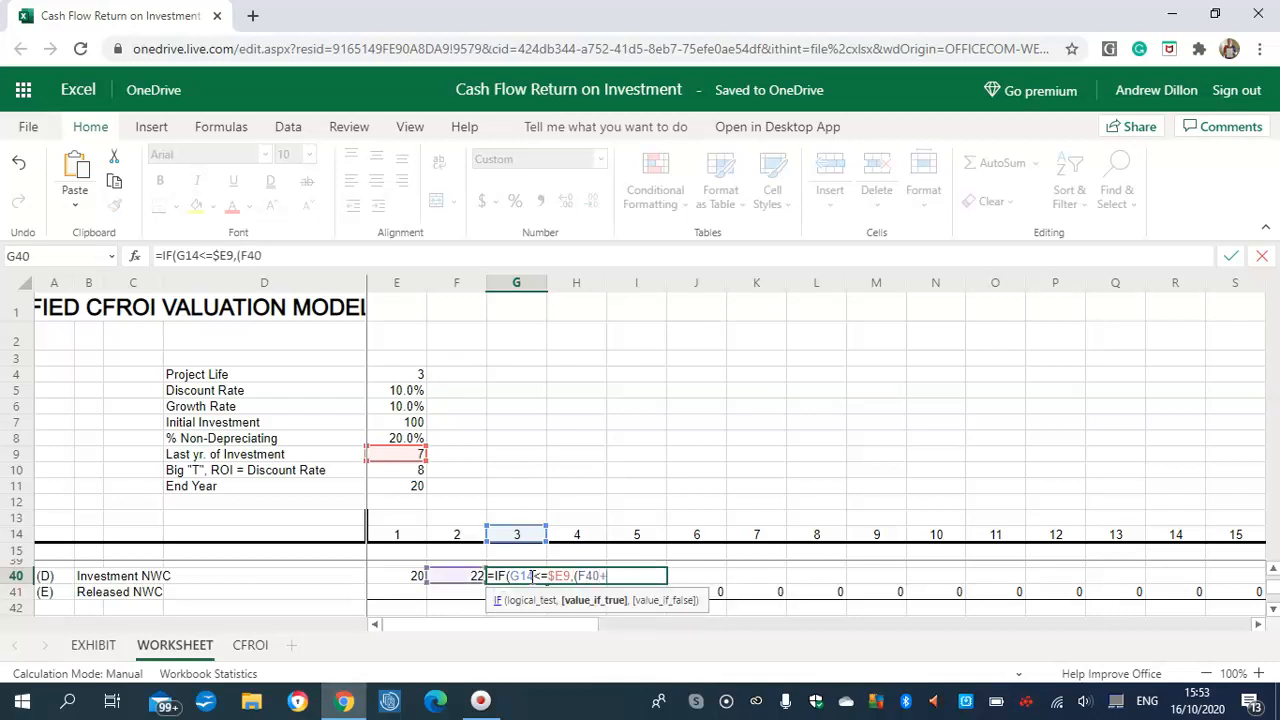
{"action": "type", "text": "F45)*$E8*"}
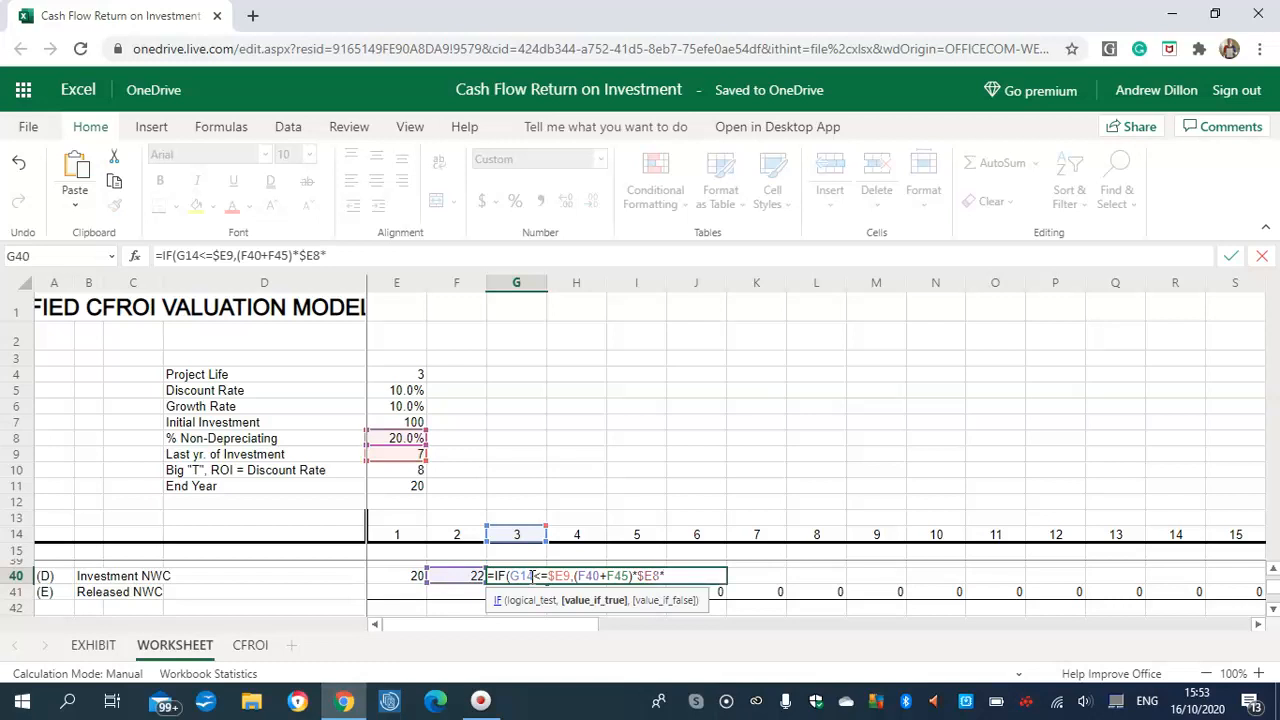
{"action": "type", "text": "(1+G16),0)"}
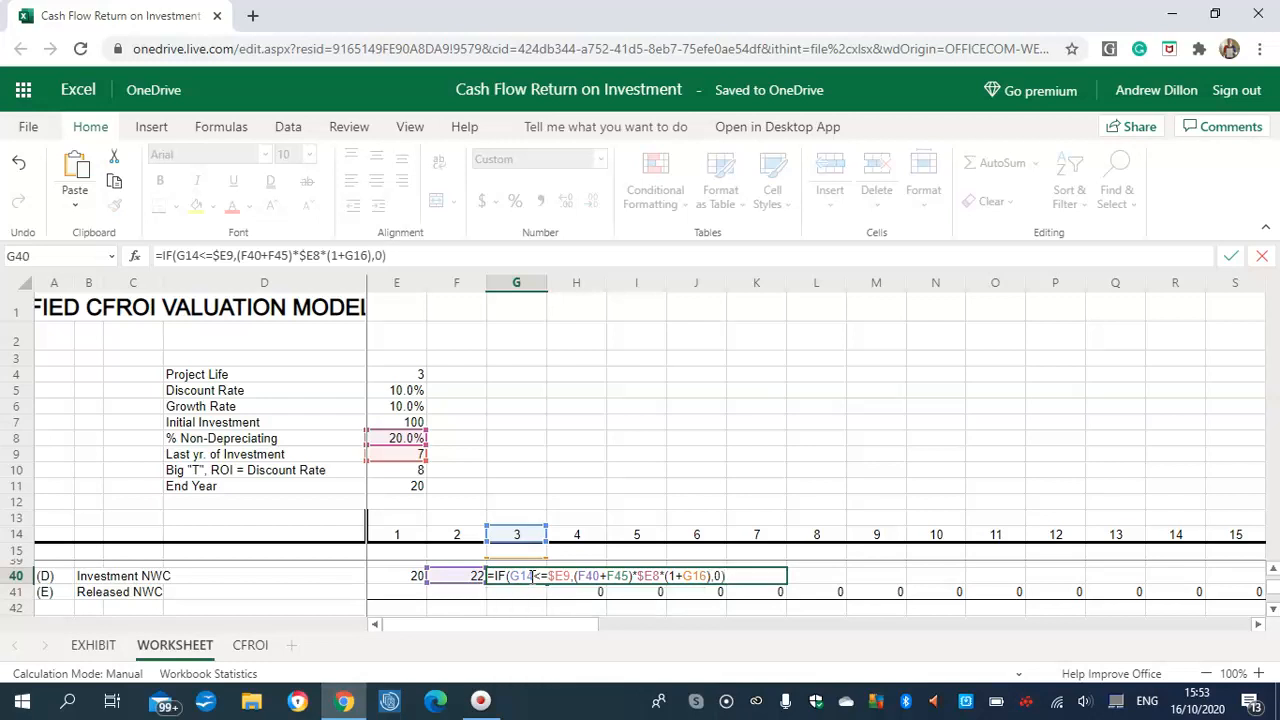
{"action": "key", "text": "Return"}
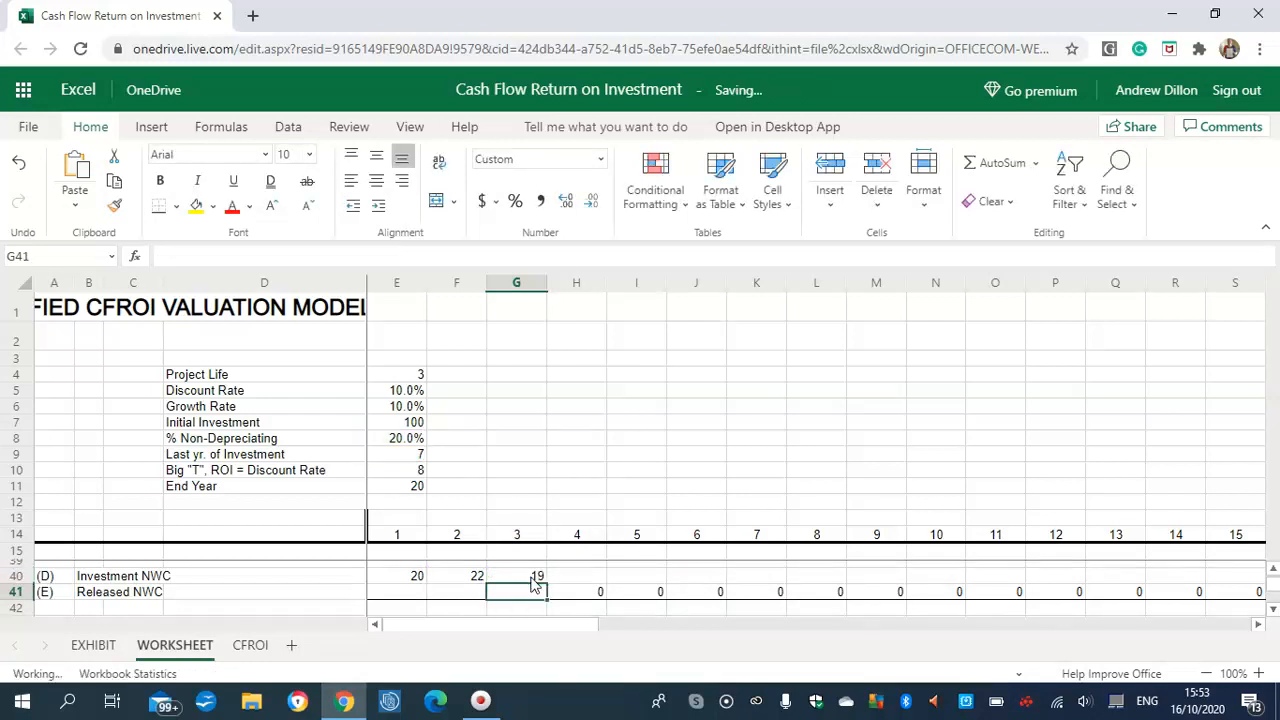
Enter =IF(H14<=$E9,(G40+G45)*$E8*(1+H16),0) in cell H40 as the year 4 Investment NWC.
{"action": "left_click", "coordinate": [582, 577]}
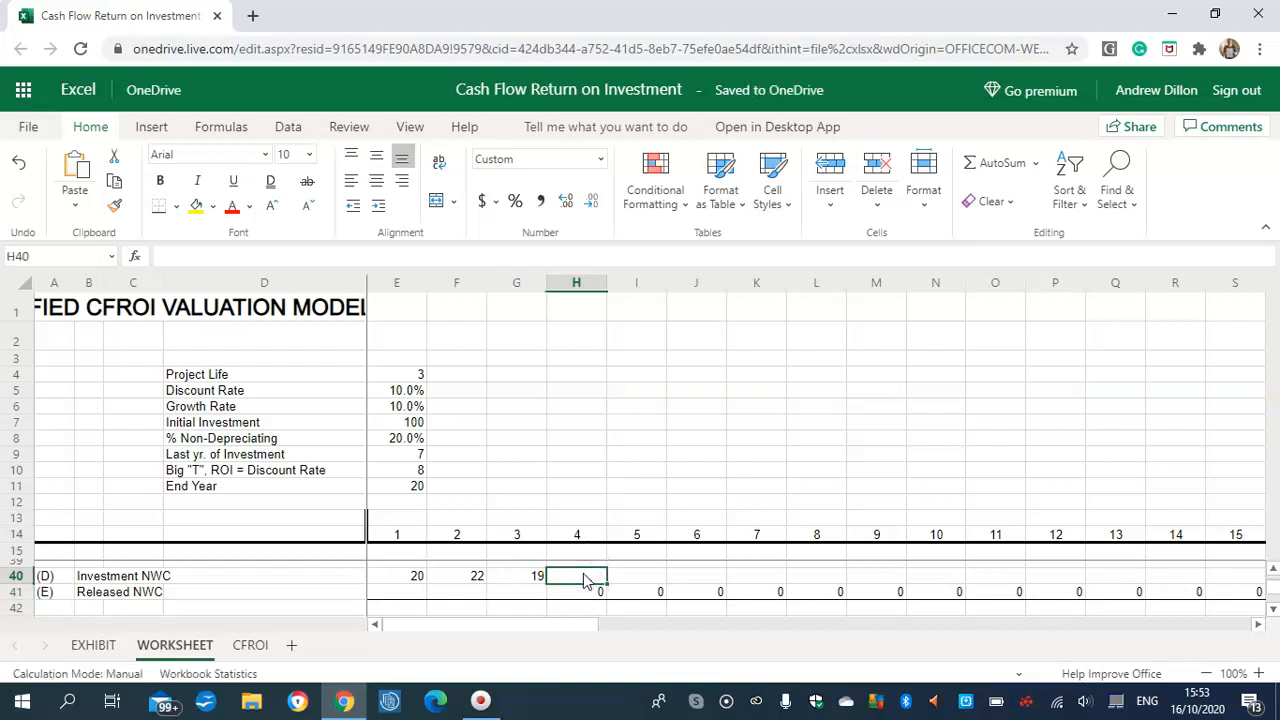
{"action": "type", "text": "="}
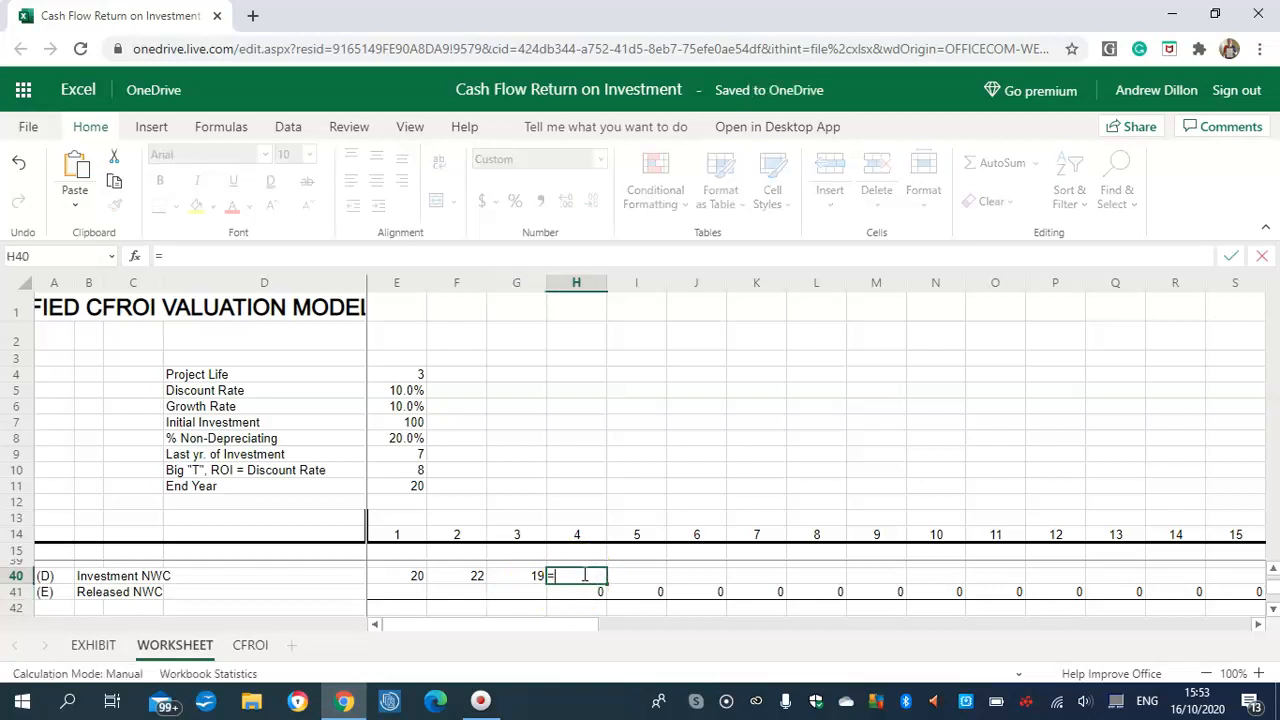
{"action": "type", "text": "IF"}
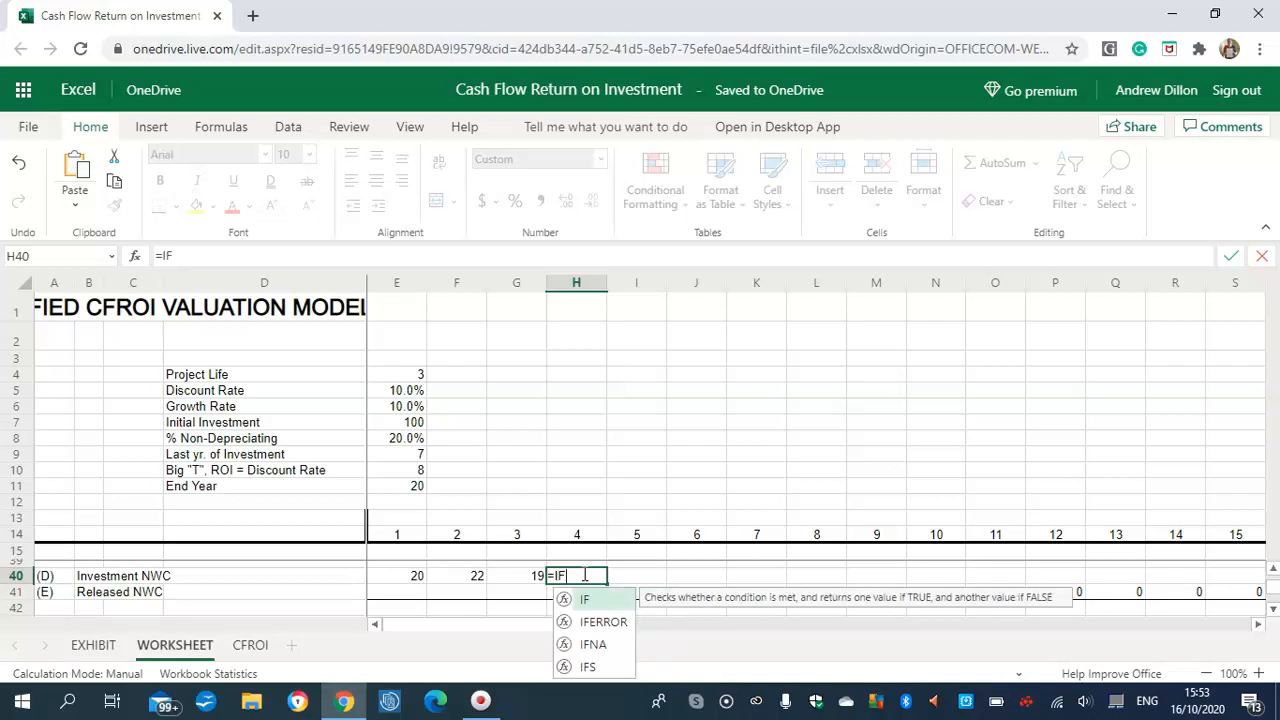
{"action": "type", "text": "("}
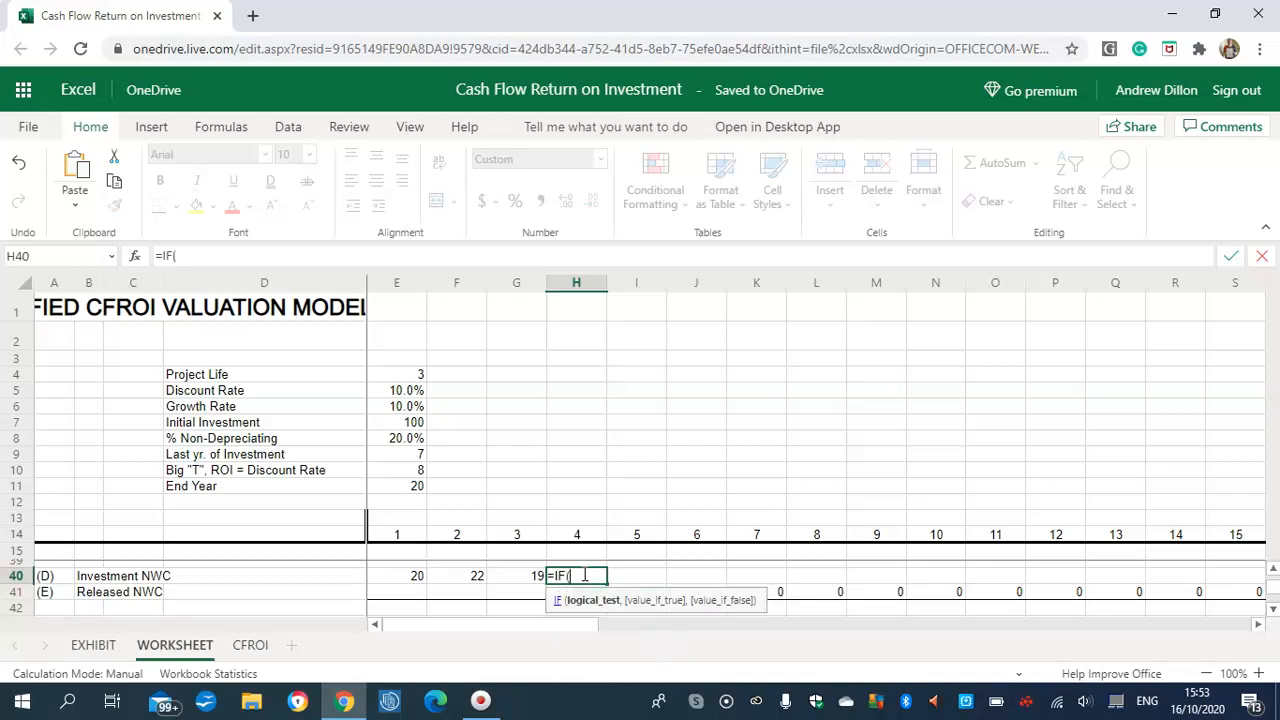
{"action": "type", "text": "H1"}
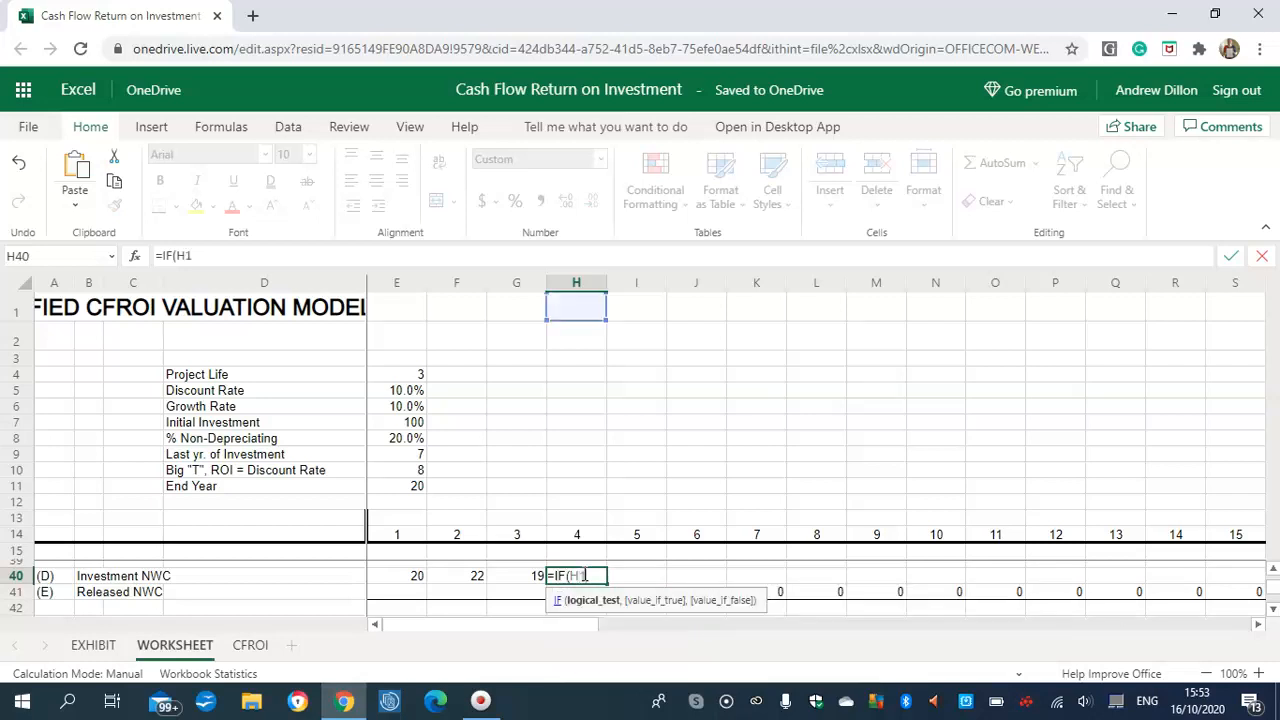
{"action": "type", "text": "4<=$E"}
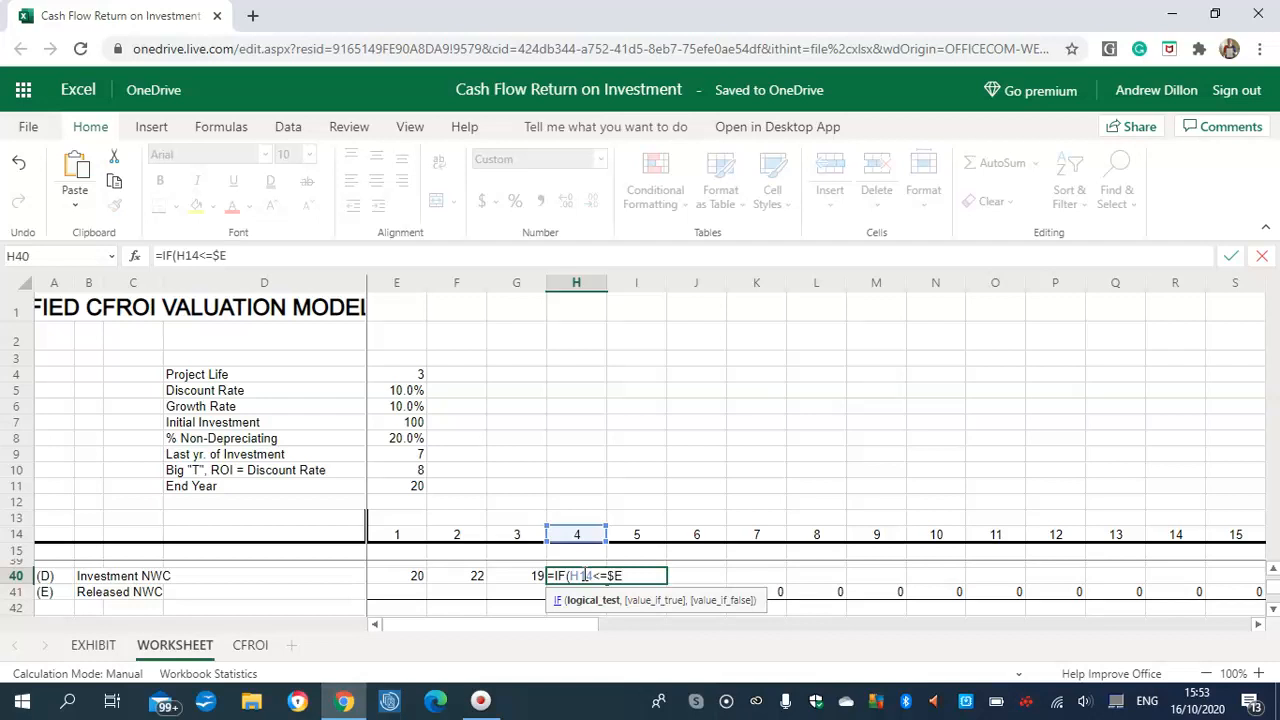
{"action": "type", "text": "9,("}
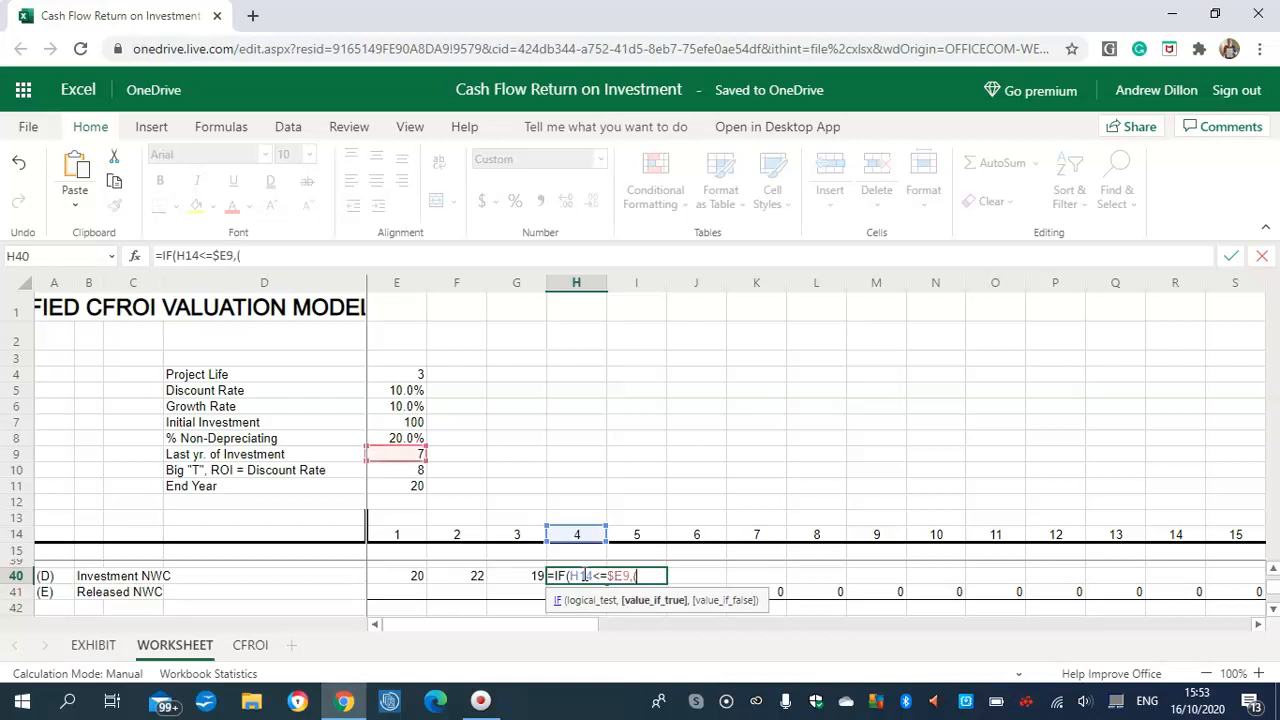
{"action": "type", "text": "G4"}
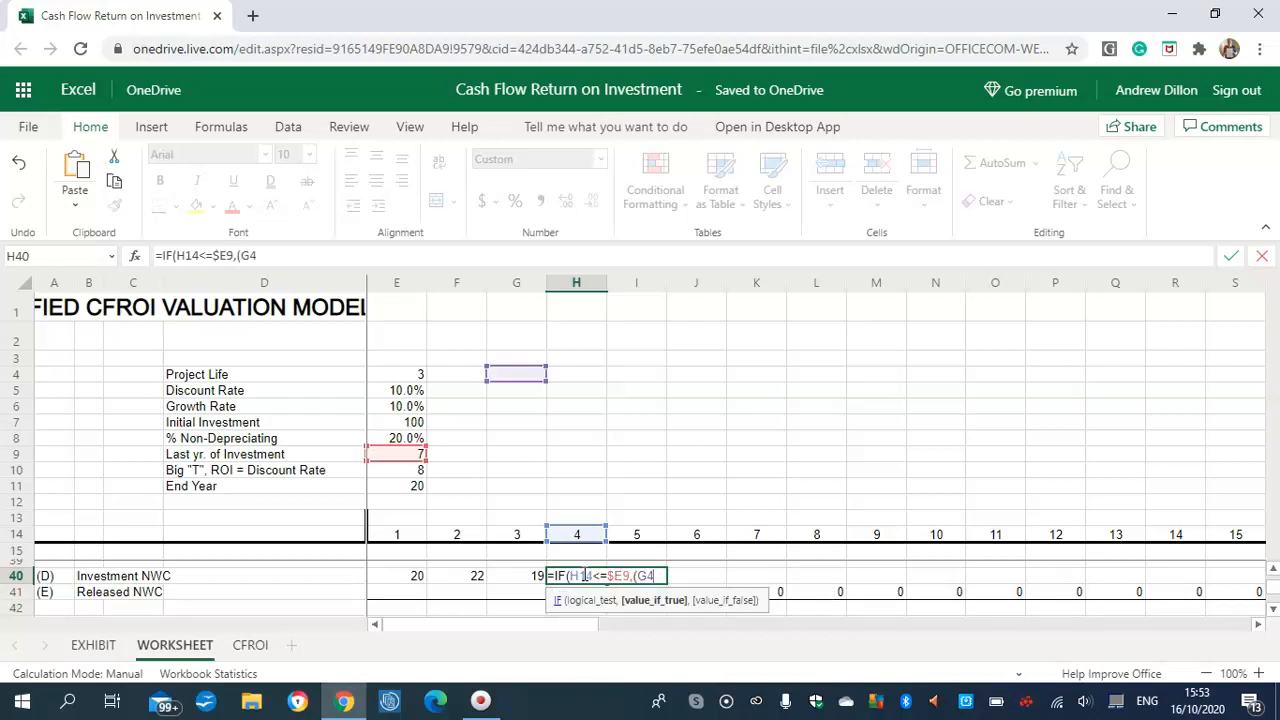
{"action": "type", "text": "0+G45"}
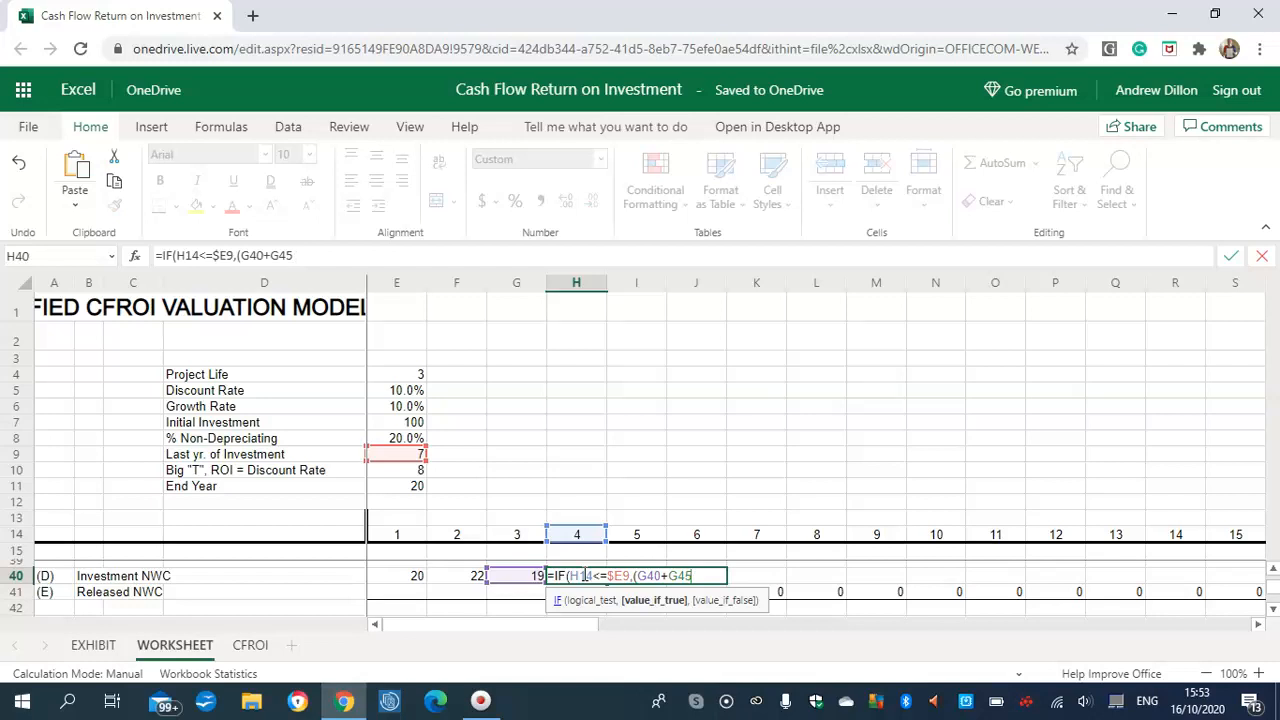
{"action": "type", "text": ")*"}
{"action": "type", "text": "$E8*(1"}
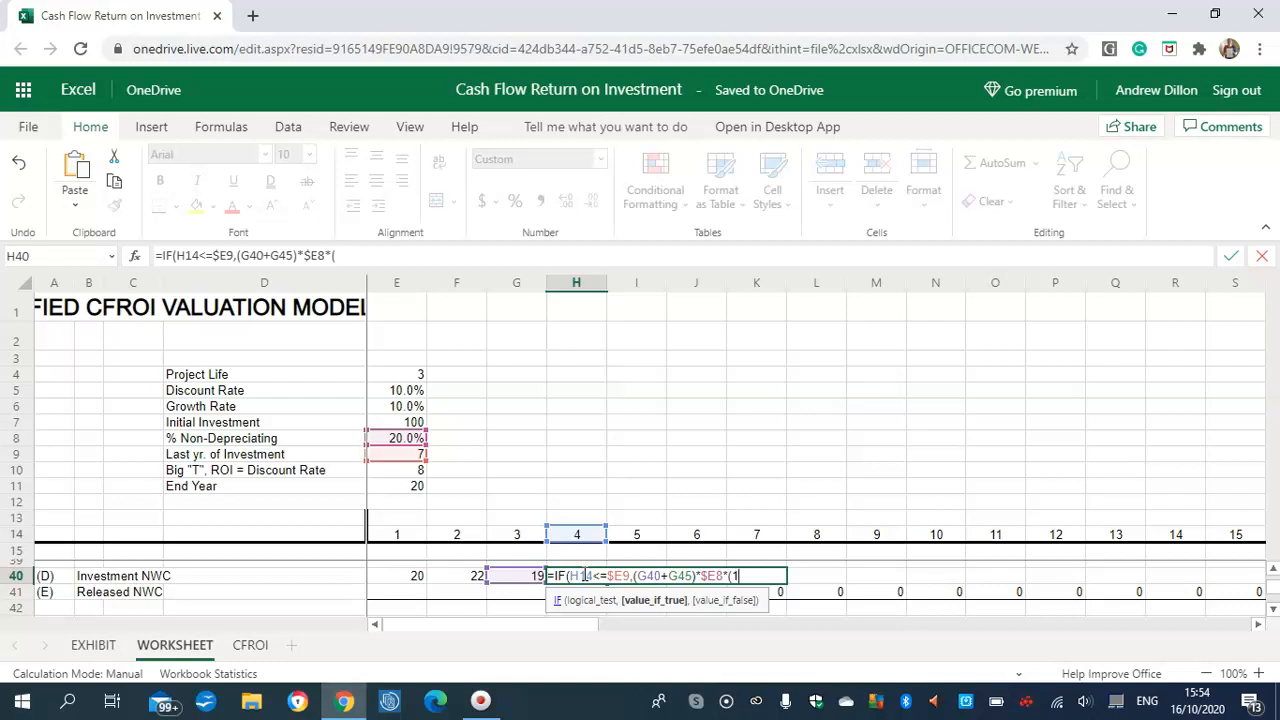
{"action": "type", "text": "+H1"}
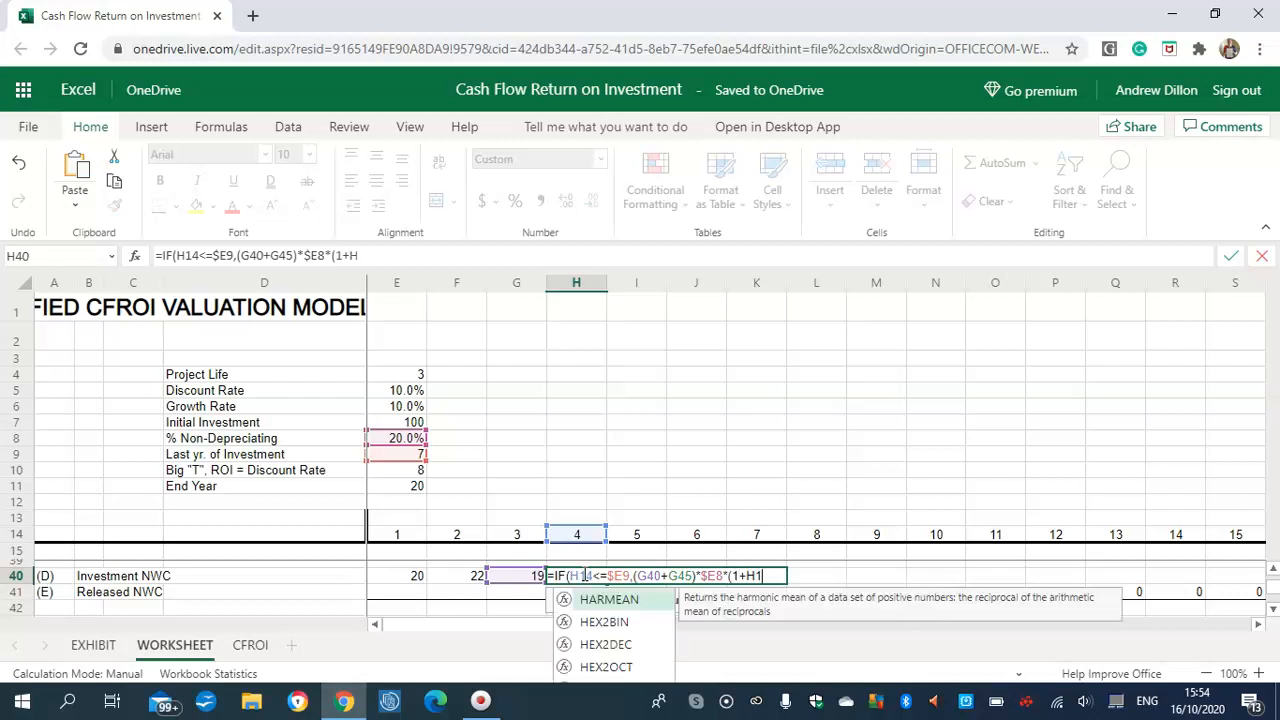
{"action": "type", "text": "6)"}
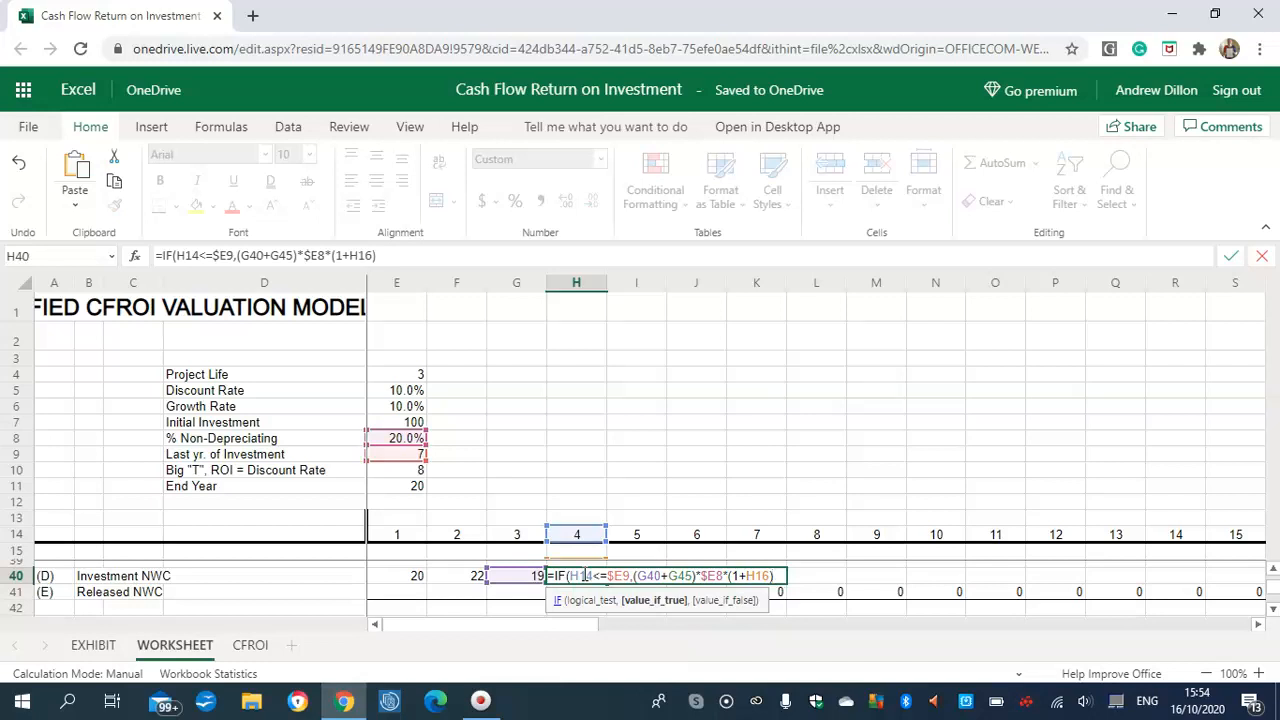
{"action": "type", "text": ",0"}
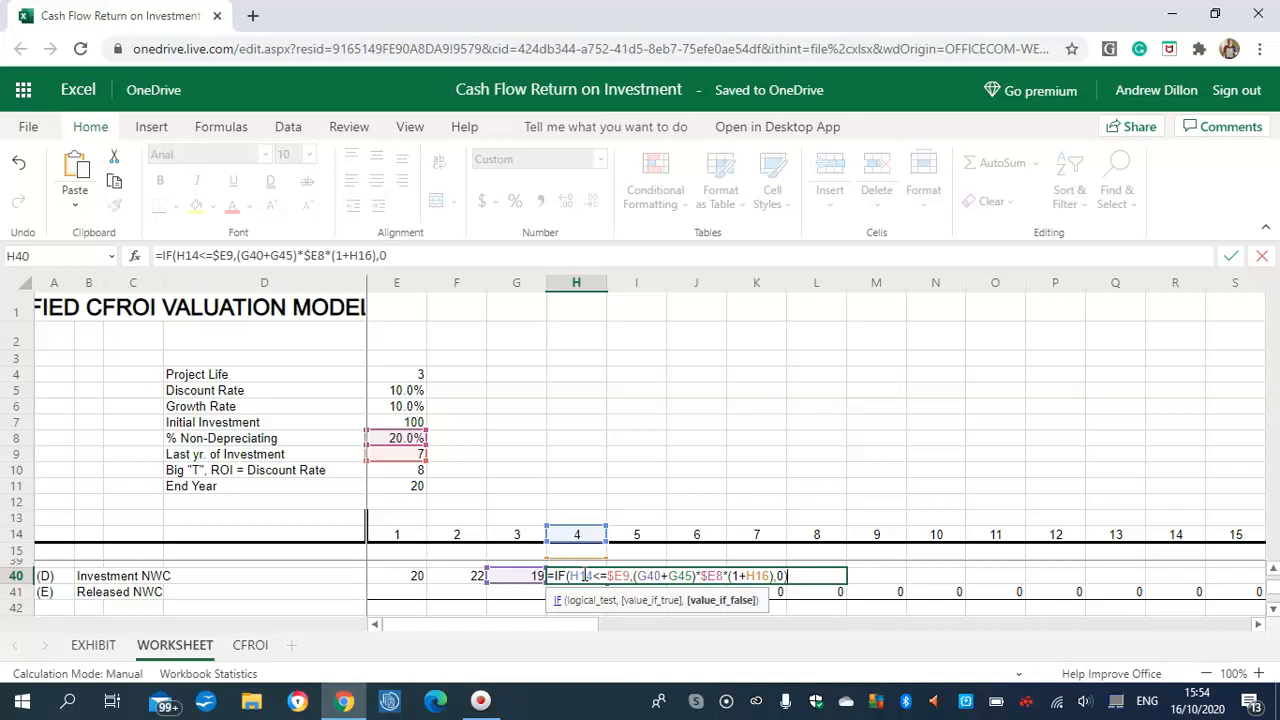
{"action": "key", "text": "Return"}
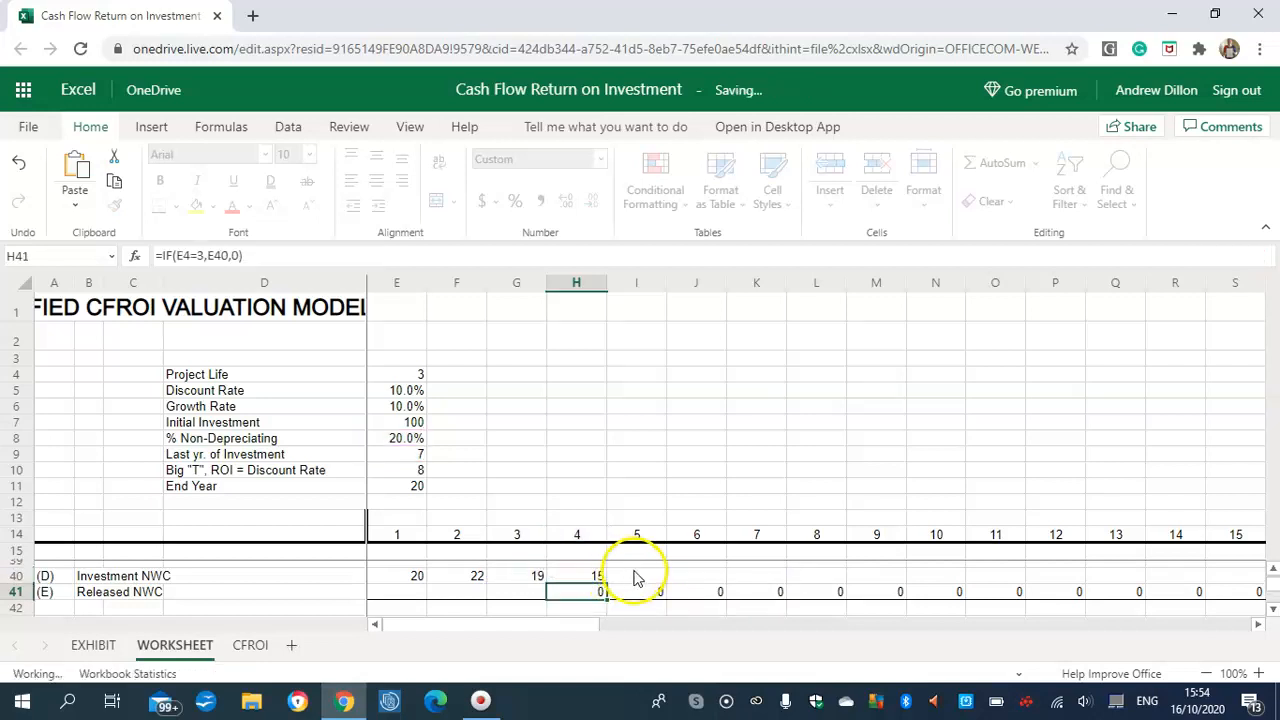
Enter =IF(I14<=$E9,(H40+H45)*$E8*(1+I16),0) in cell I40 as the year 5 Investment NWC.
{"action": "left_click", "coordinate": [637, 578]}
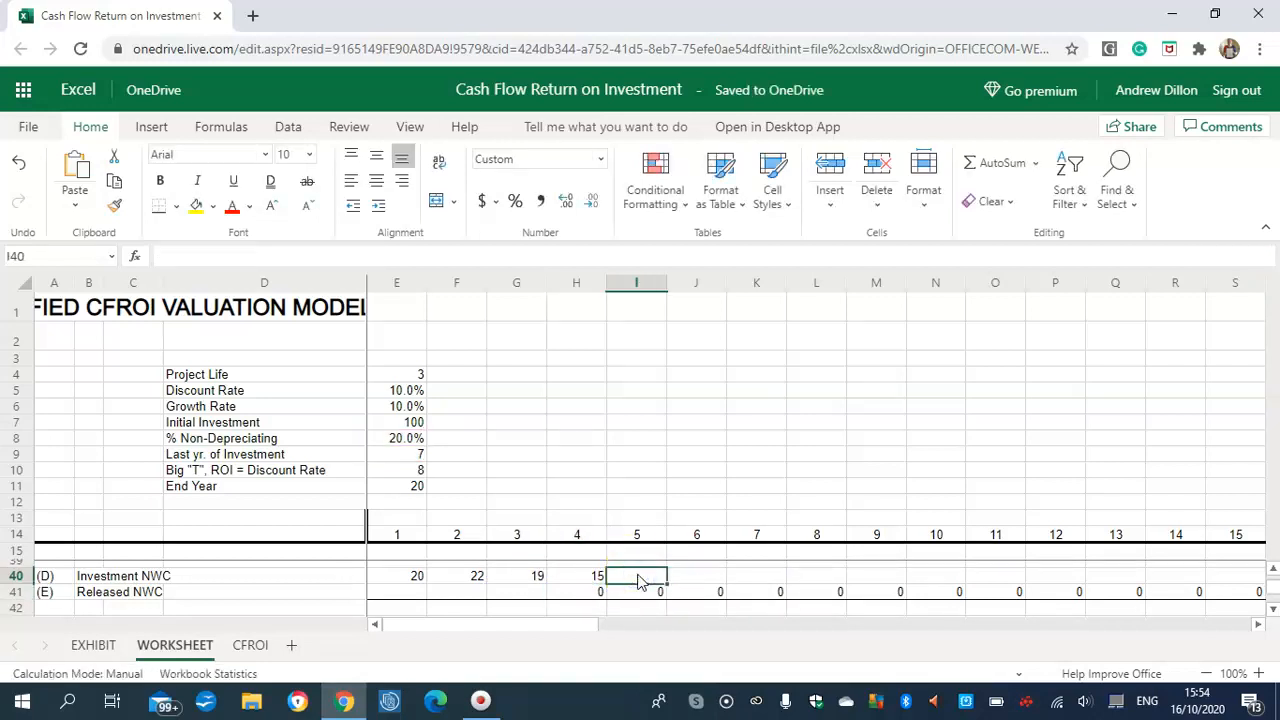
{"action": "type", "text": "=IF"}
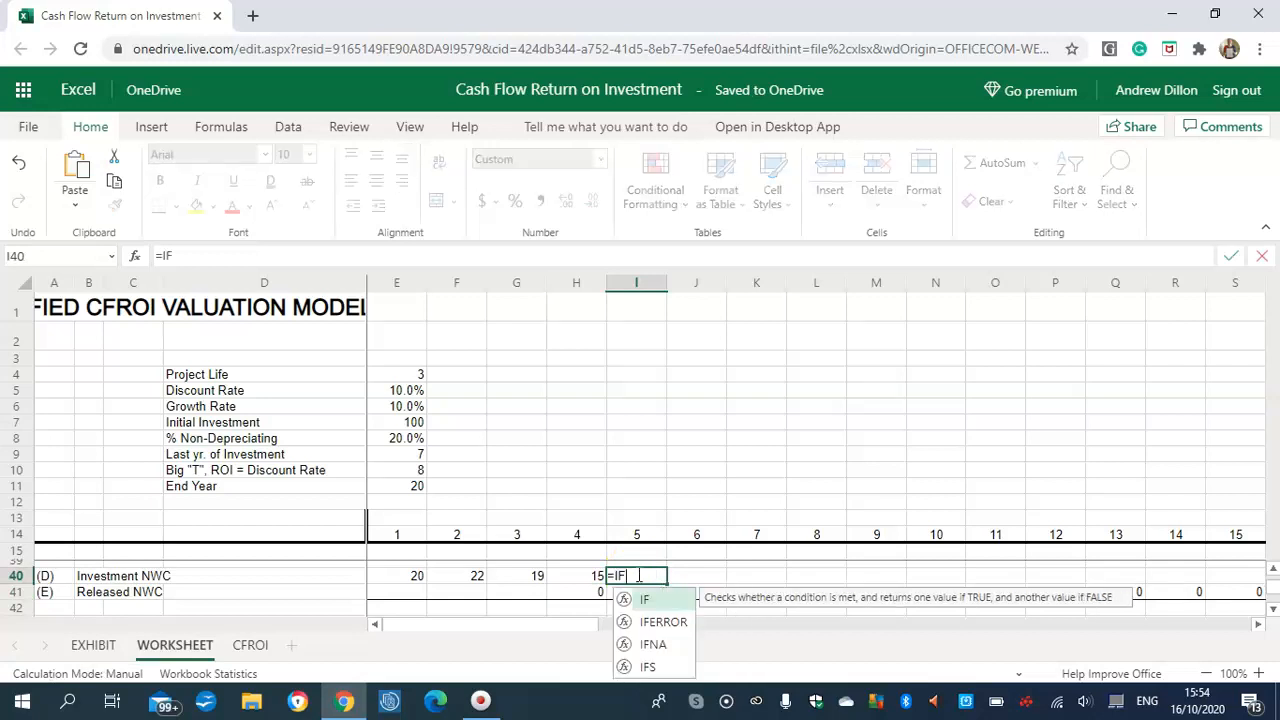
{"action": "type", "text": "(I"}
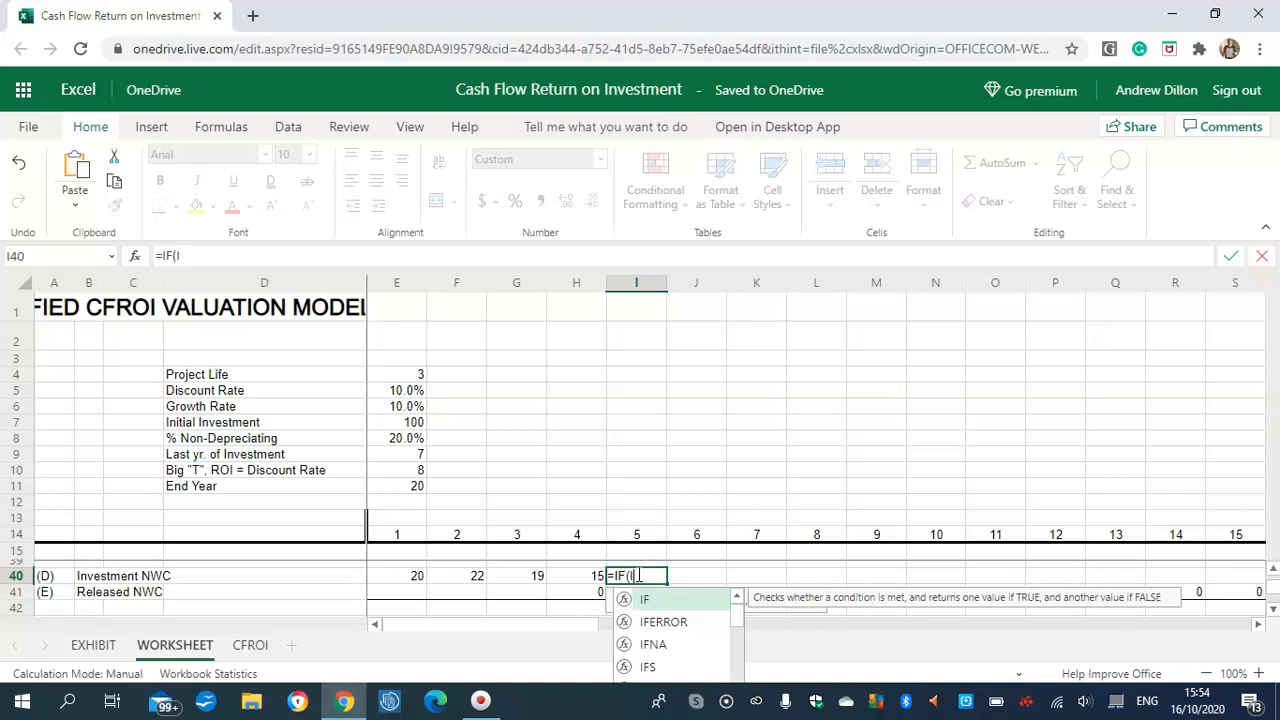
{"action": "type", "text": "14"}
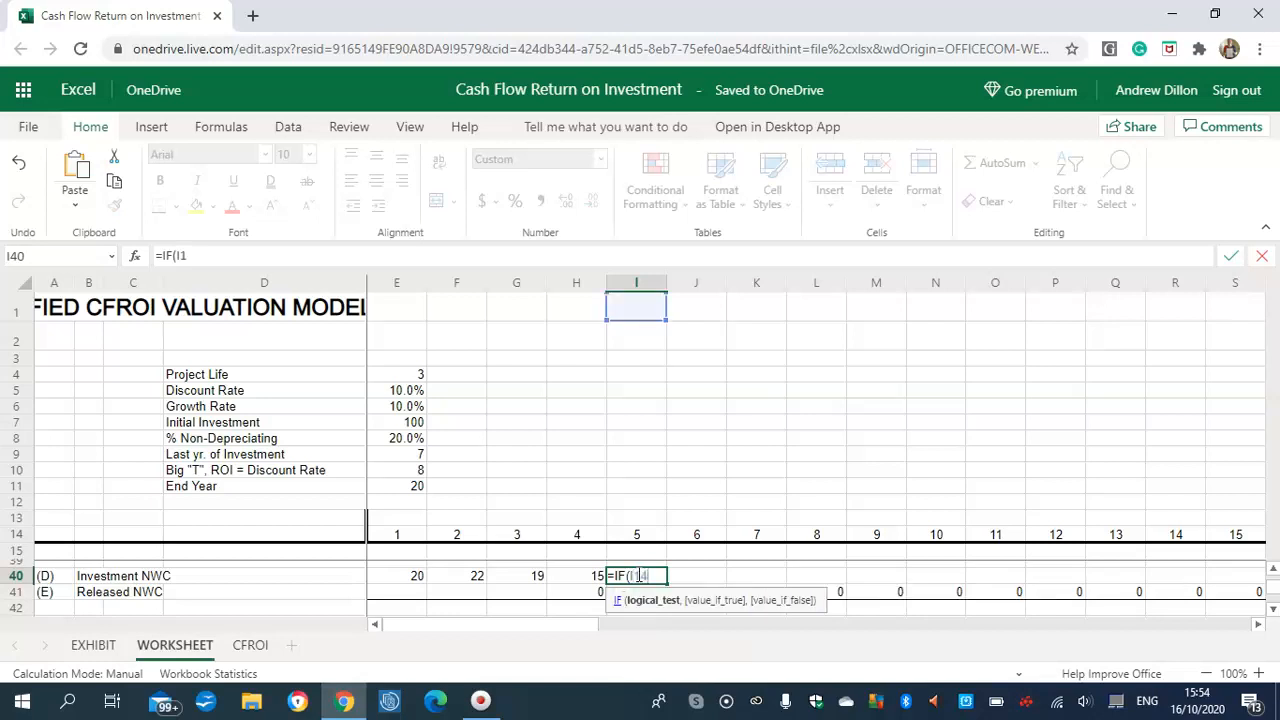
{"action": "type", "text": "<=$E"}
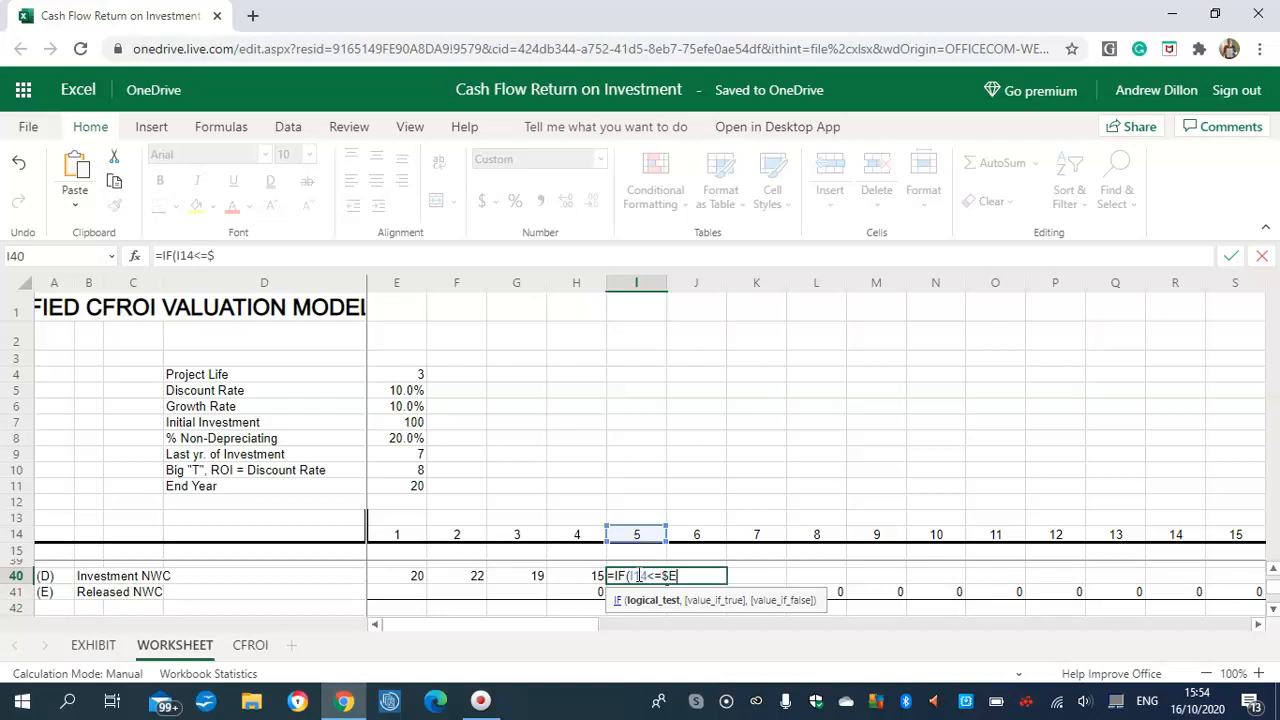
{"action": "type", "text": "9"}
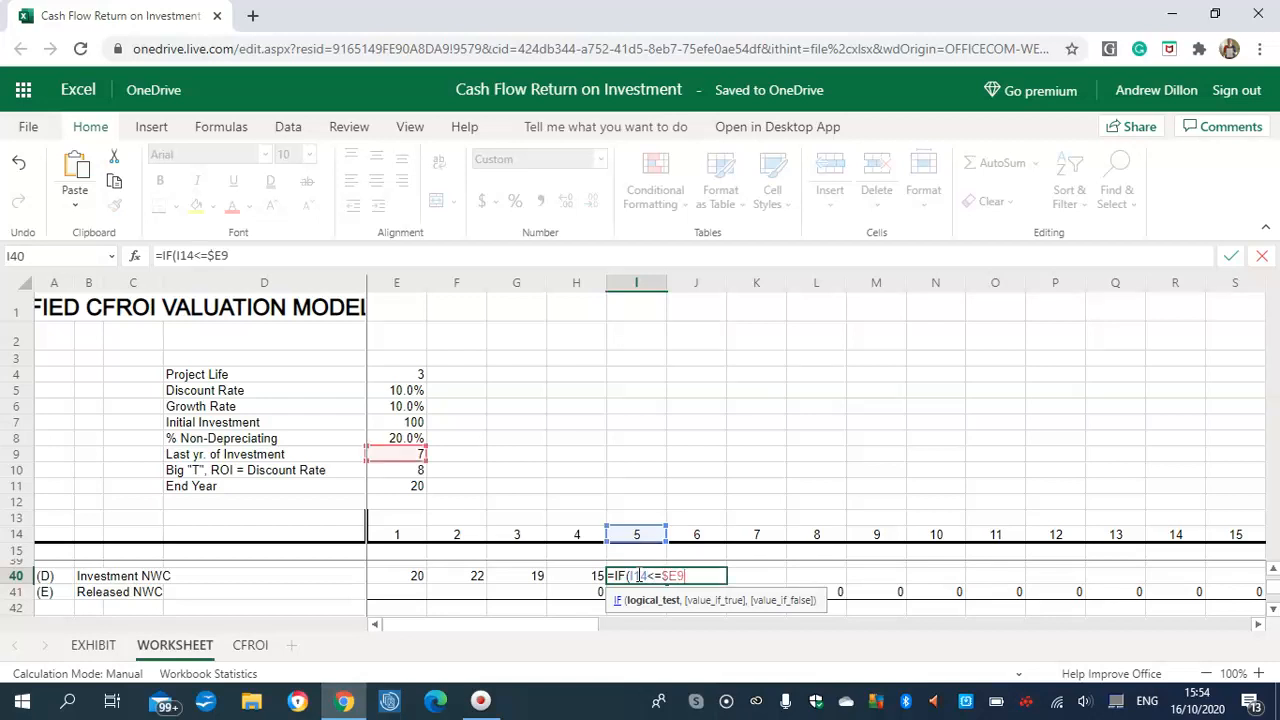
{"action": "type", "text": ","}
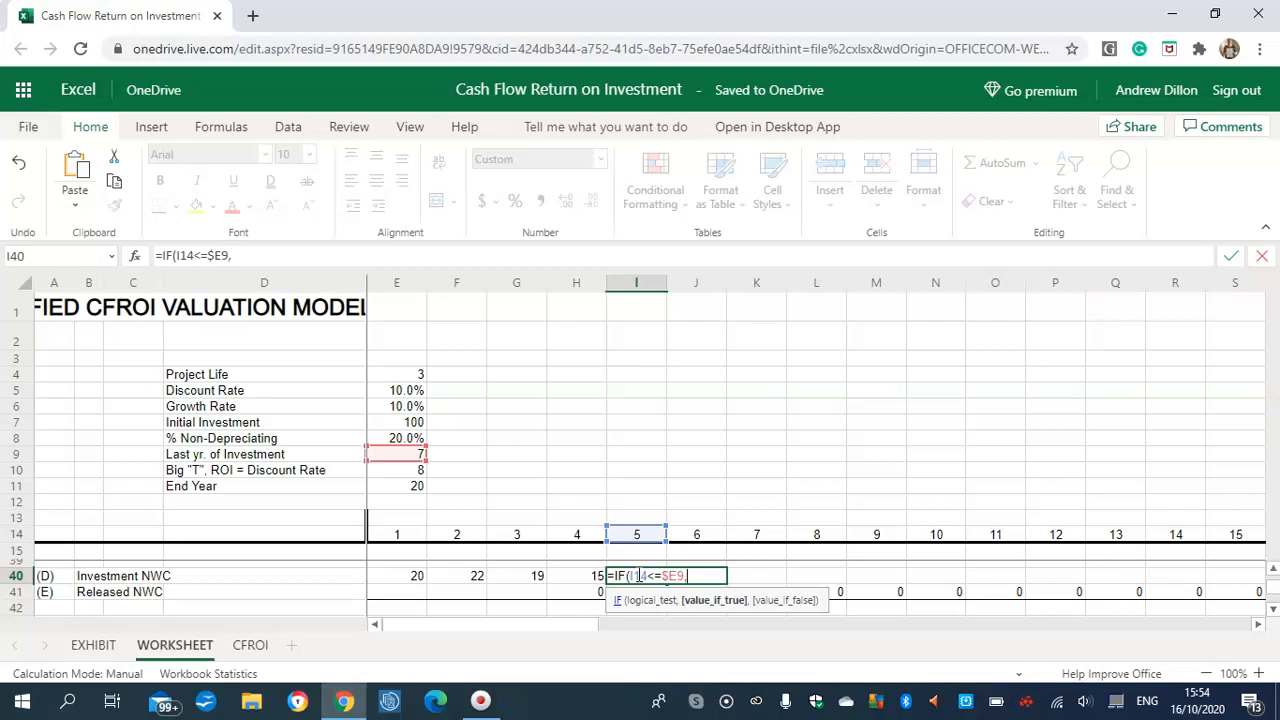
{"action": "type", "text": "(H40"}
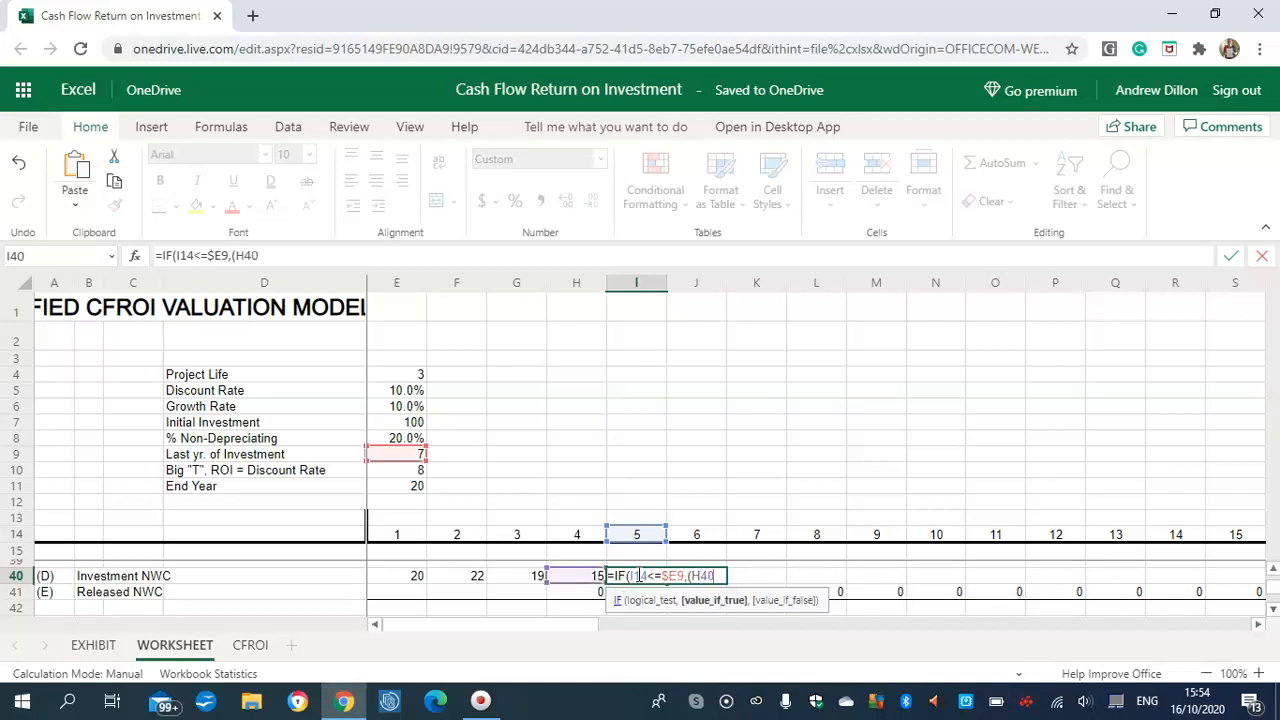
{"action": "type", "text": "+H4"}
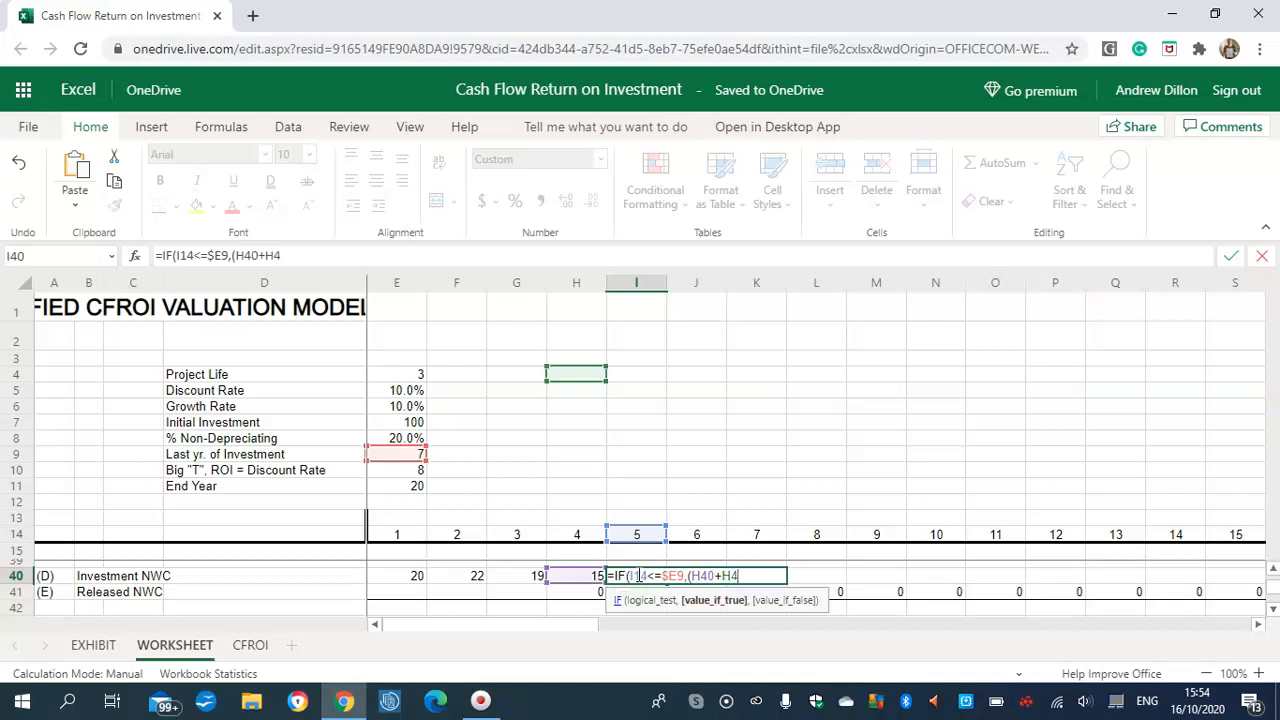
{"action": "type", "text": "5)"}
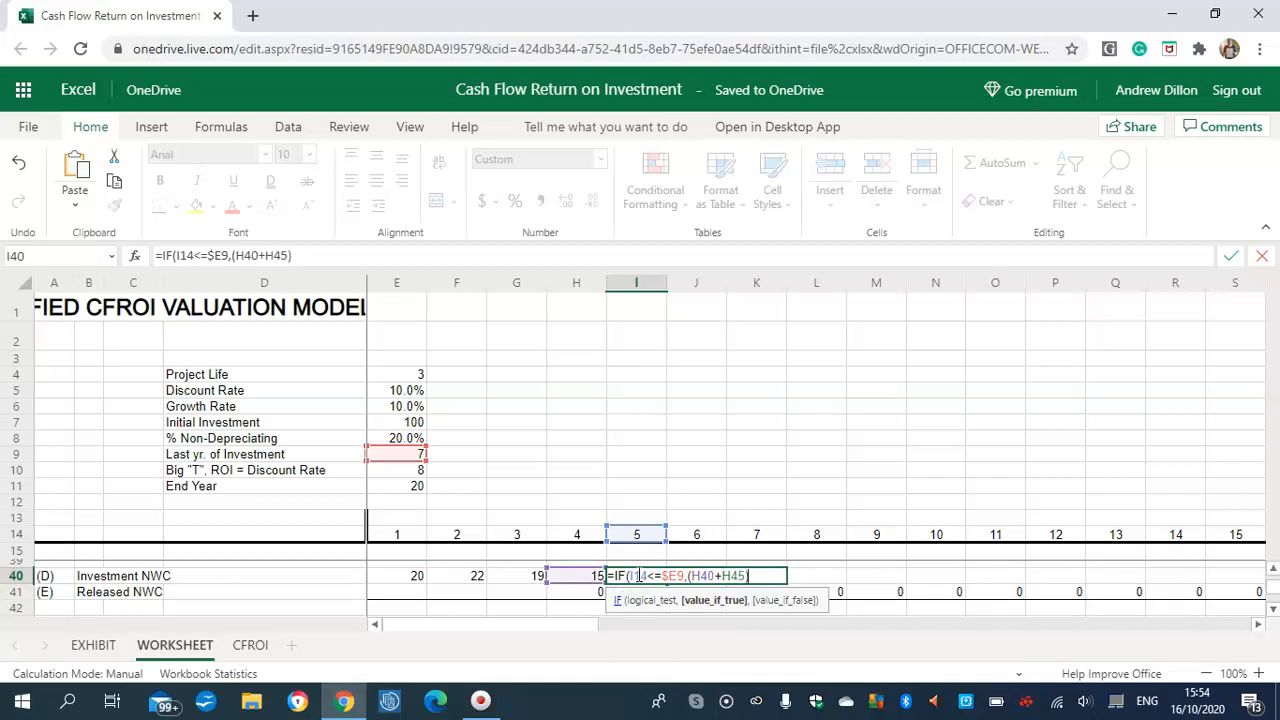
{"action": "type", "text": "*"}
{"action": "type", "text": "$E8"}
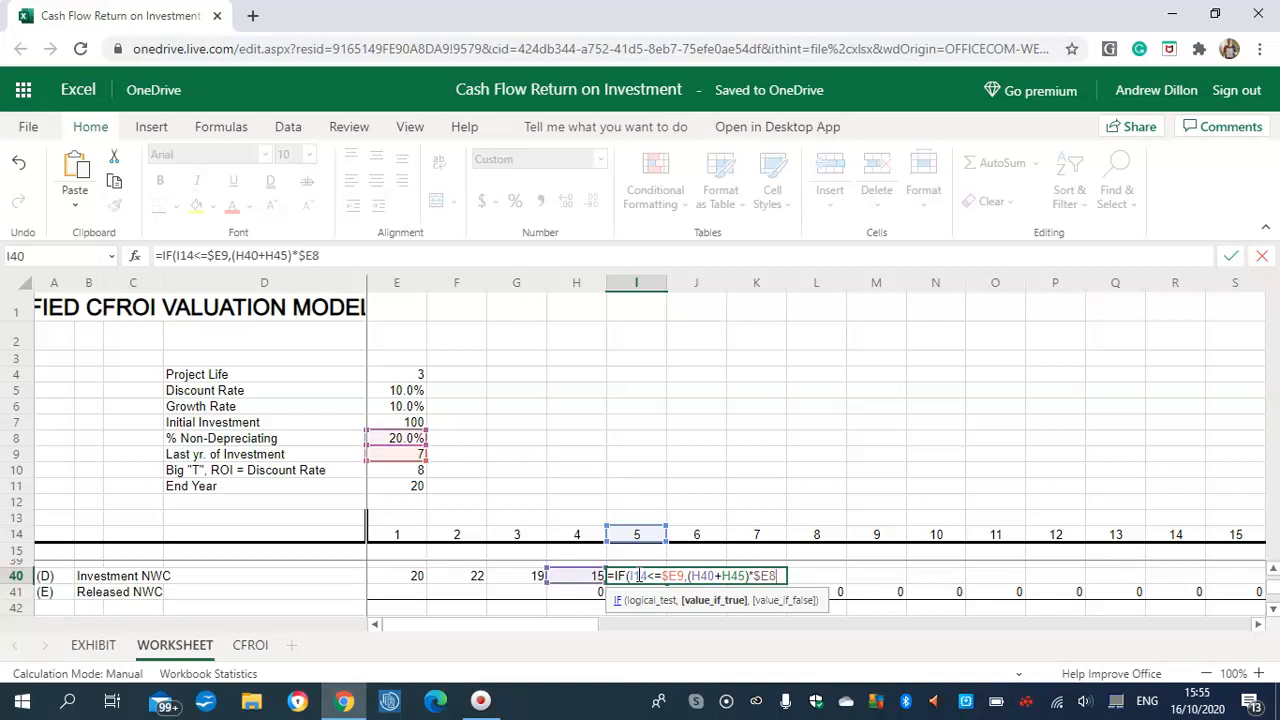
{"action": "type", "text": "*(1+I"}
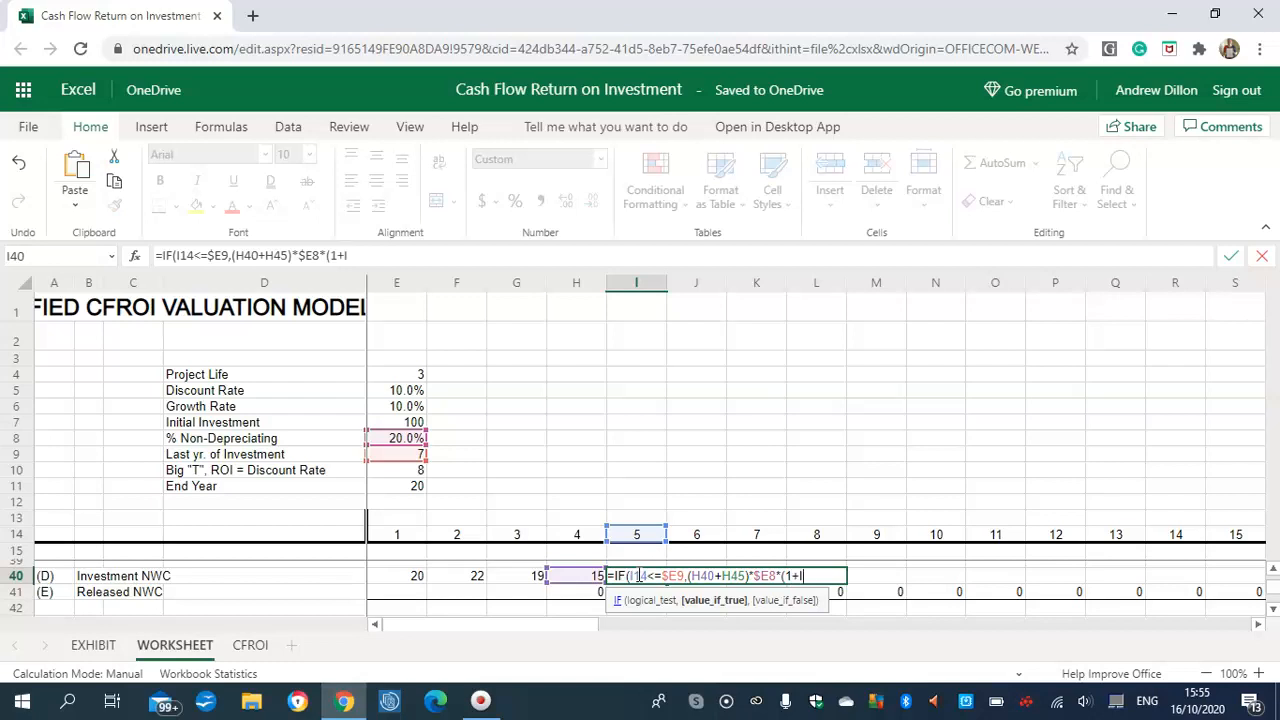
{"action": "type", "text": "16),0)"}
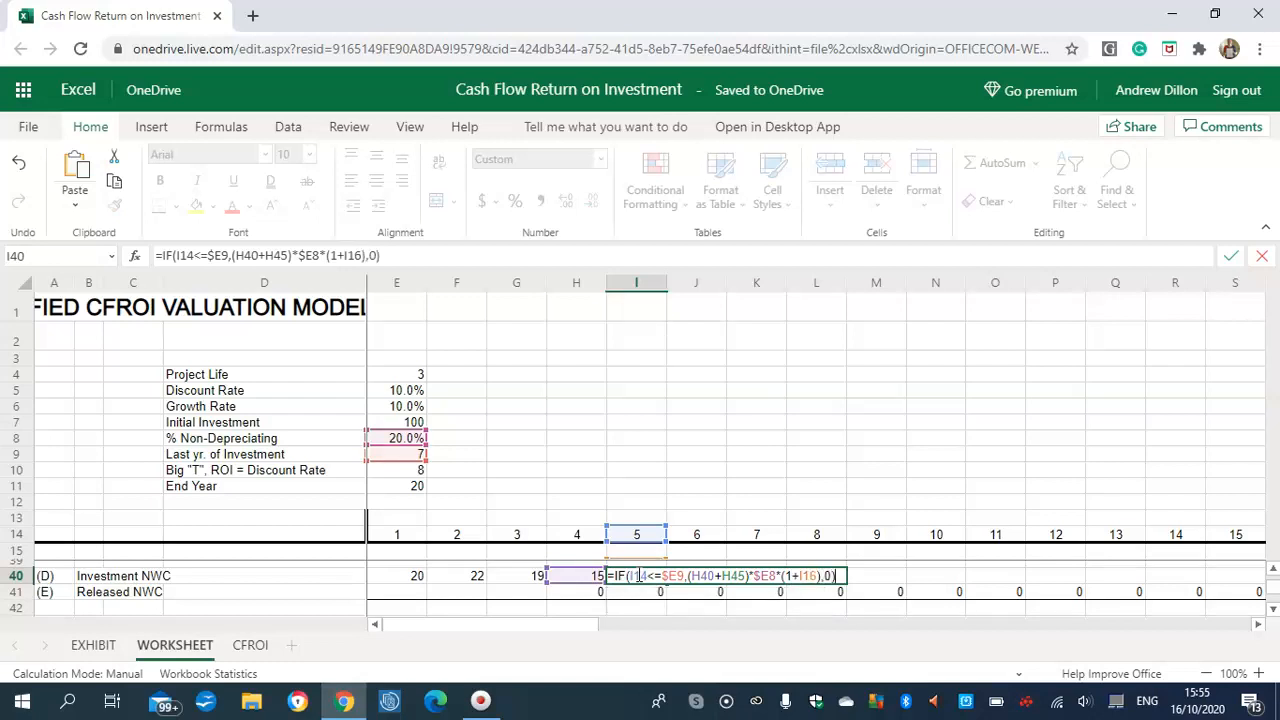
{"action": "key", "text": "Return"}
{"action": "left_click", "coordinate": [641, 579]}
Enter =IF(J14<=$E9,(I40+I45)*$E8*(1+J16),0) in cell J40 as the year 6 Investment NWC.
{"action": "left_click", "coordinate": [703, 578]}
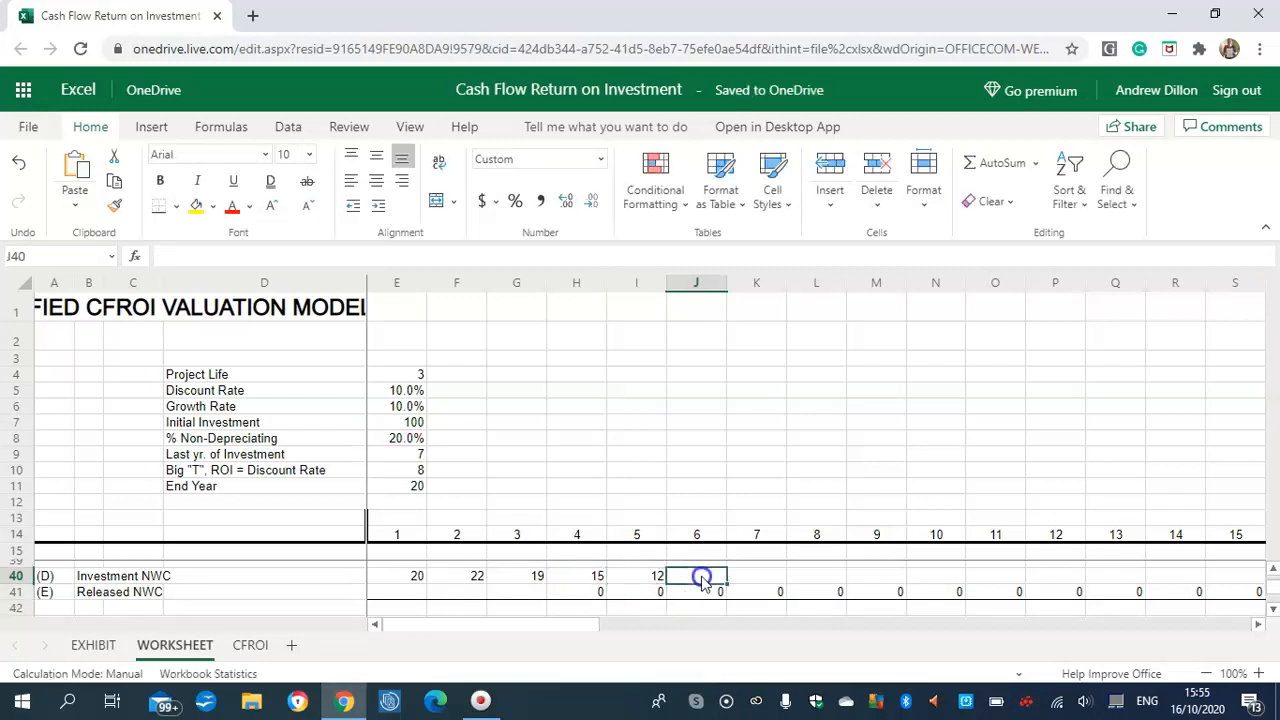
{"action": "type", "text": "=IF"}
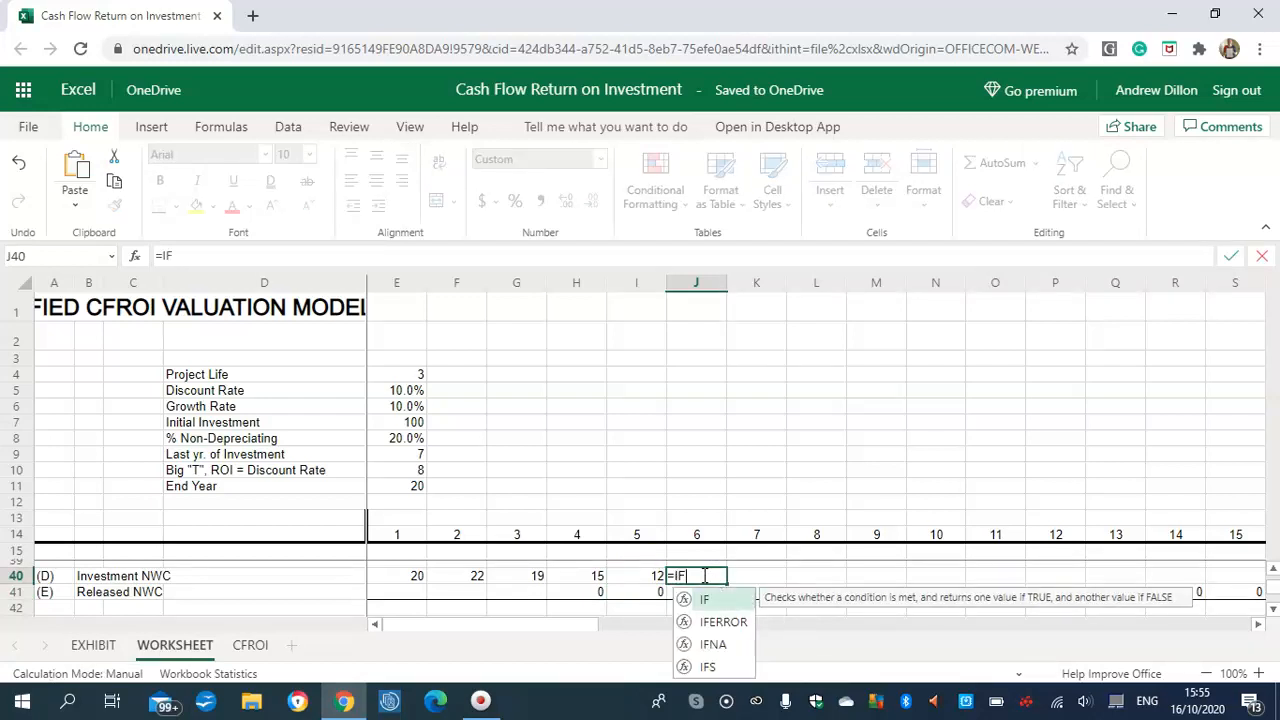
{"action": "type", "text": "(J14<"}
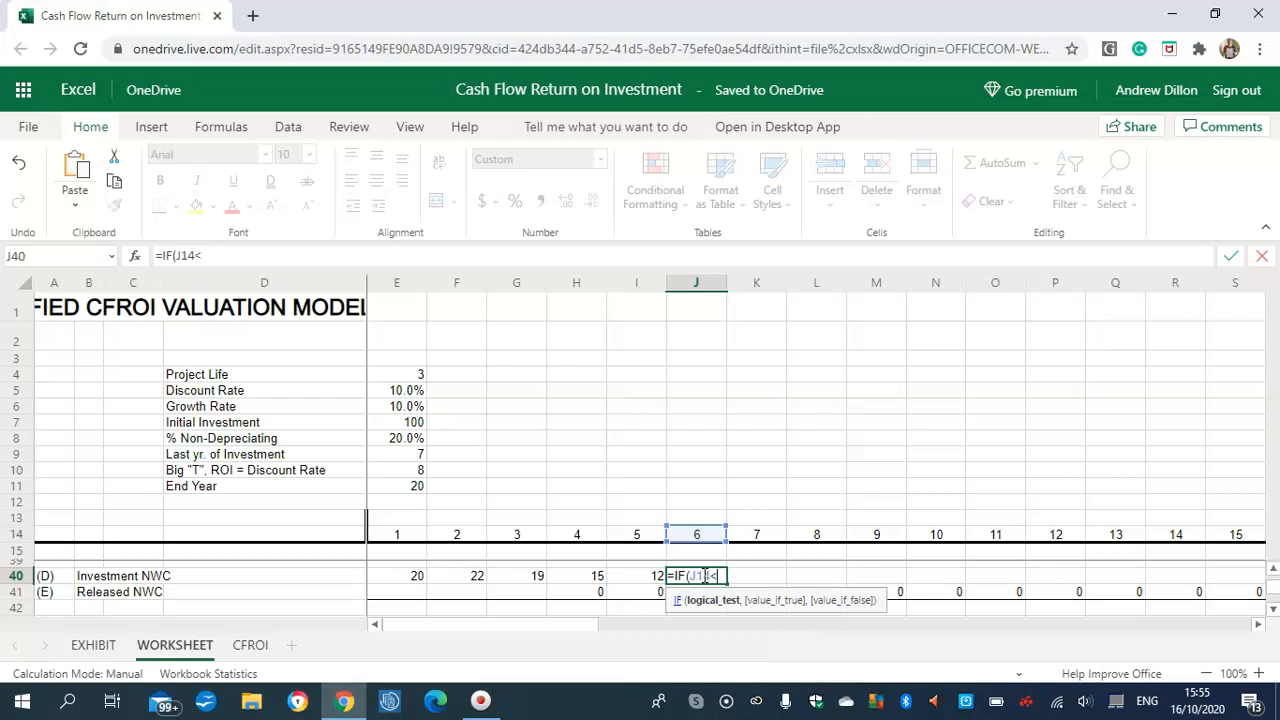
{"action": "type", "text": "=$E9"}
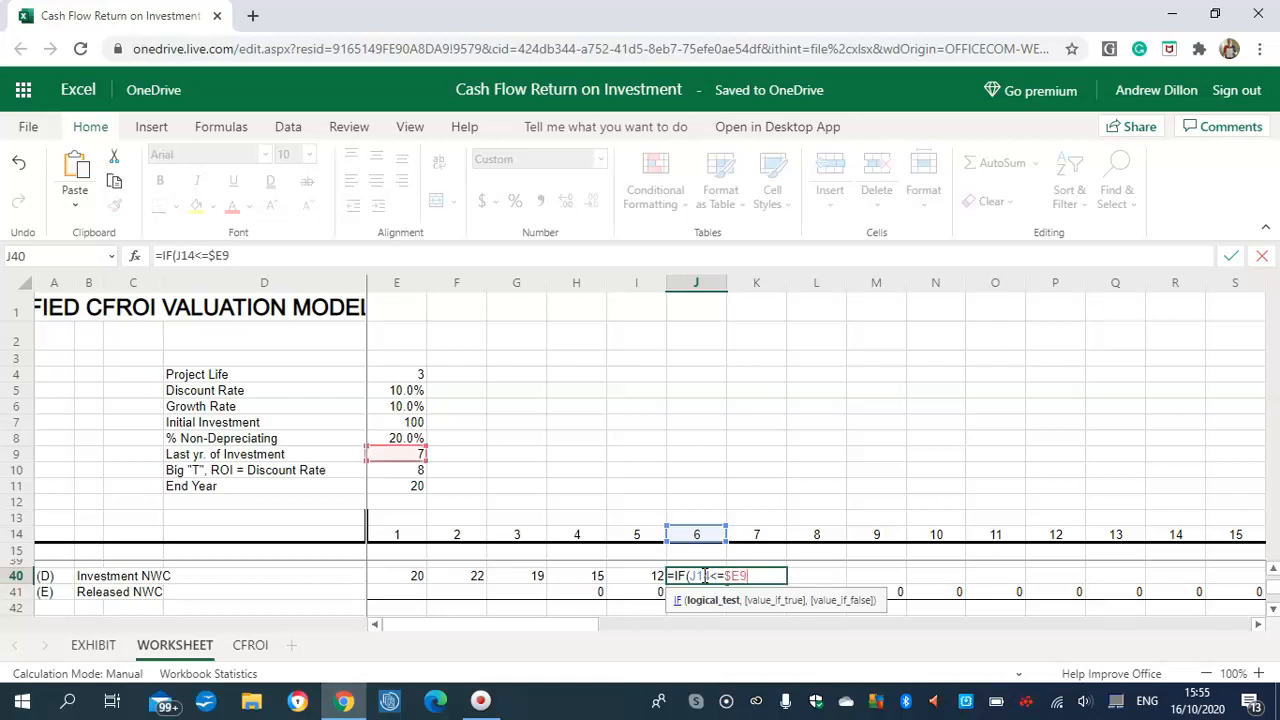
{"action": "type", "text": ",(I4"}
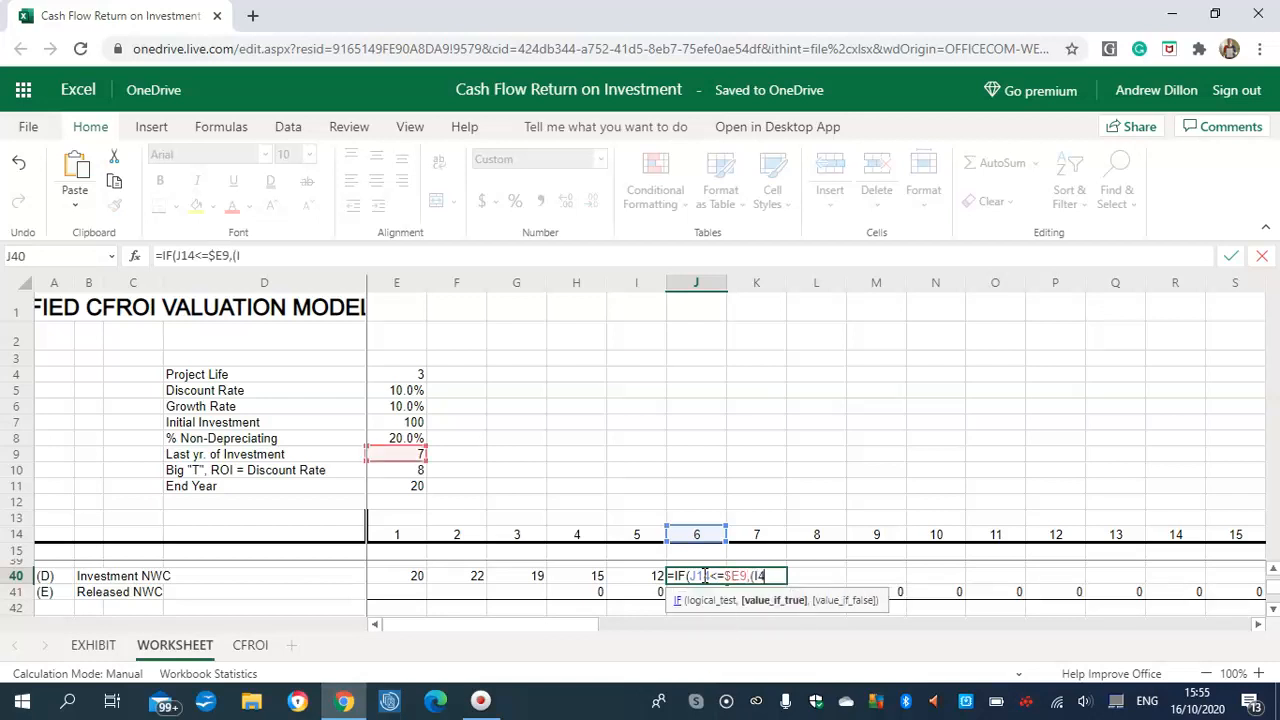
{"action": "type", "text": "0+I45"}
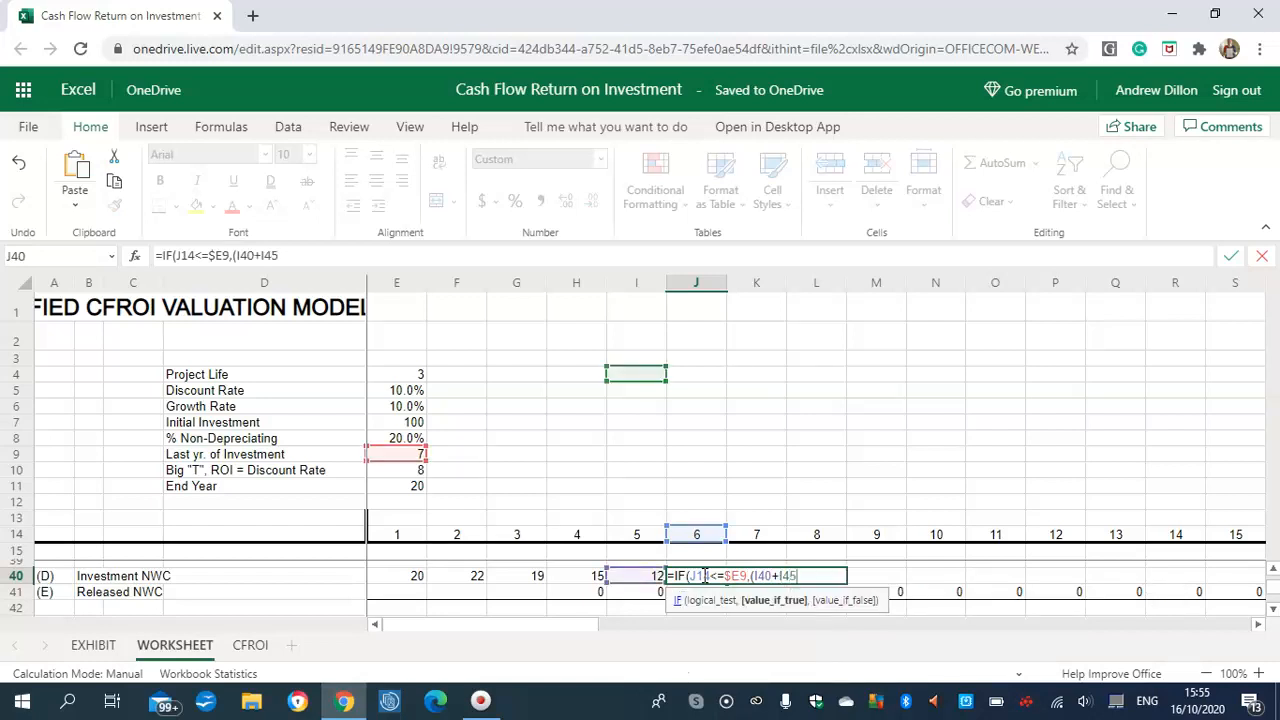
{"action": "type", "text": ")*"}
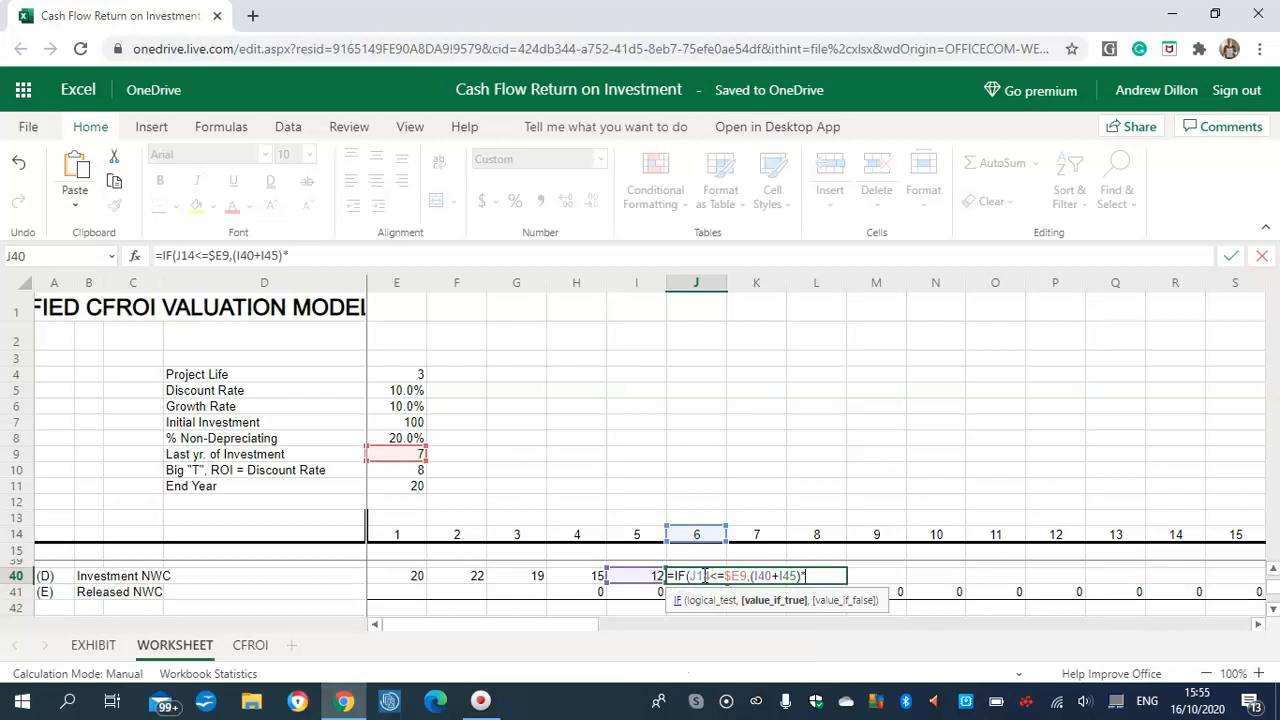
{"action": "type", "text": "$E8*"}
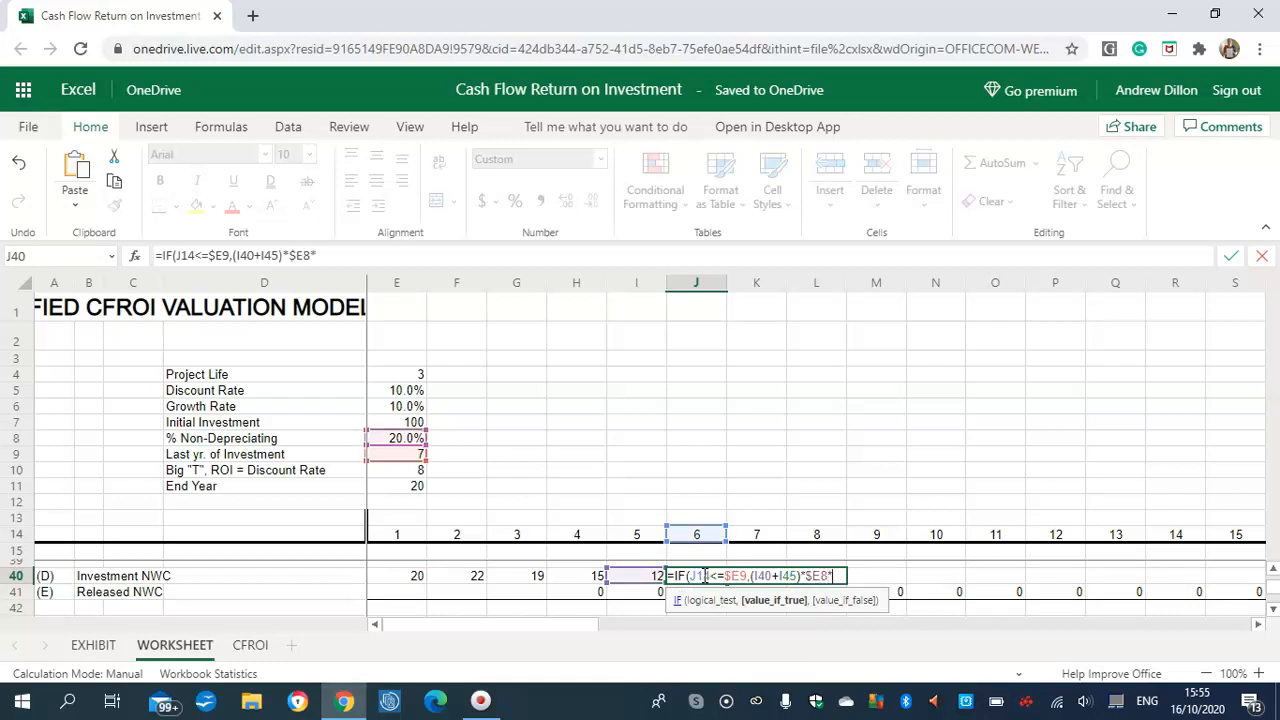
{"action": "type", "text": "(1+J16),0"}
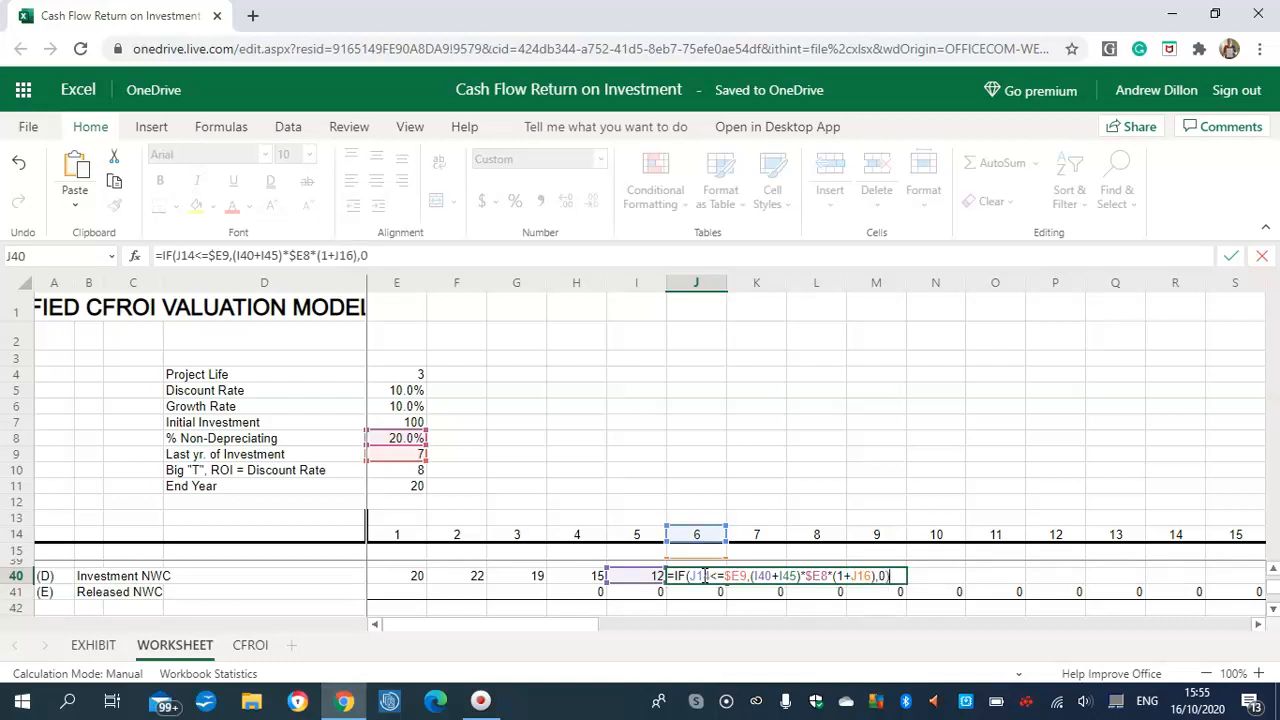
{"action": "key", "text": "Return"}
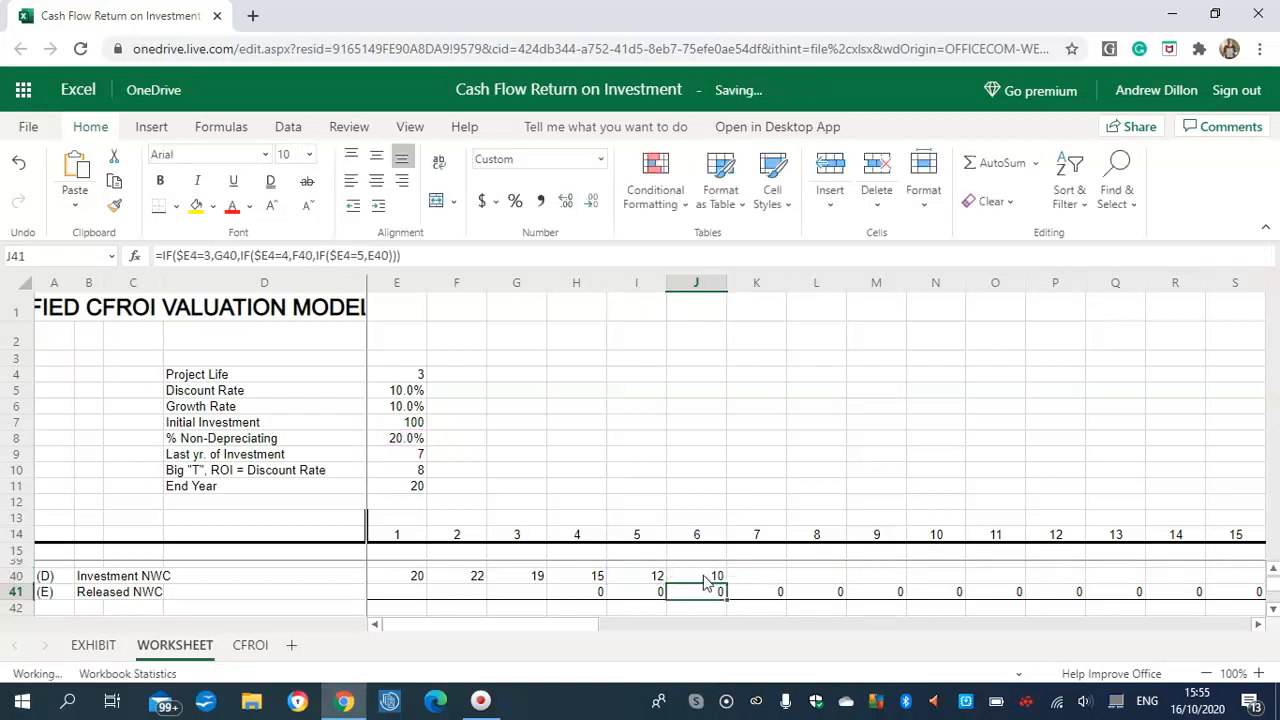
Enter =IF(K14<=$E9,(J40+J45)*$E8*(1+K16),0) in cell K40 as the year 7 Investment NWC.
{"action": "left_click", "coordinate": [754, 578]}
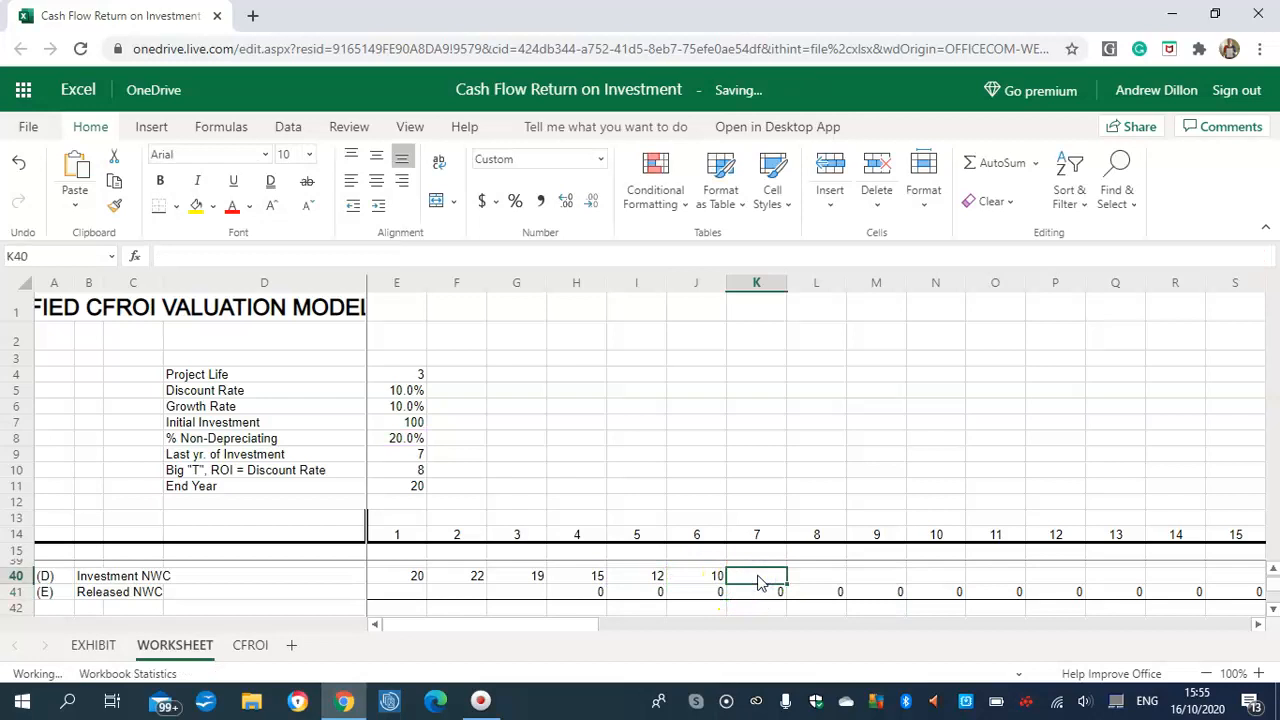
{"action": "type", "text": "="}
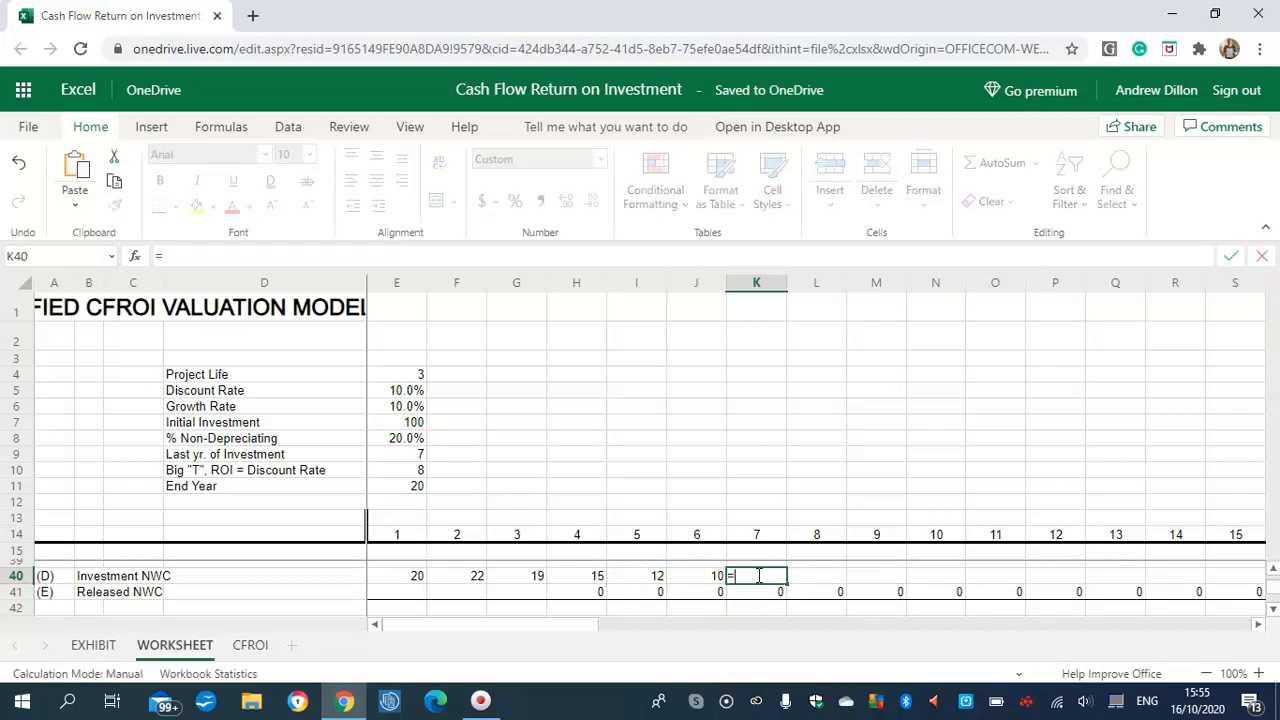
{"action": "type", "text": "I"}
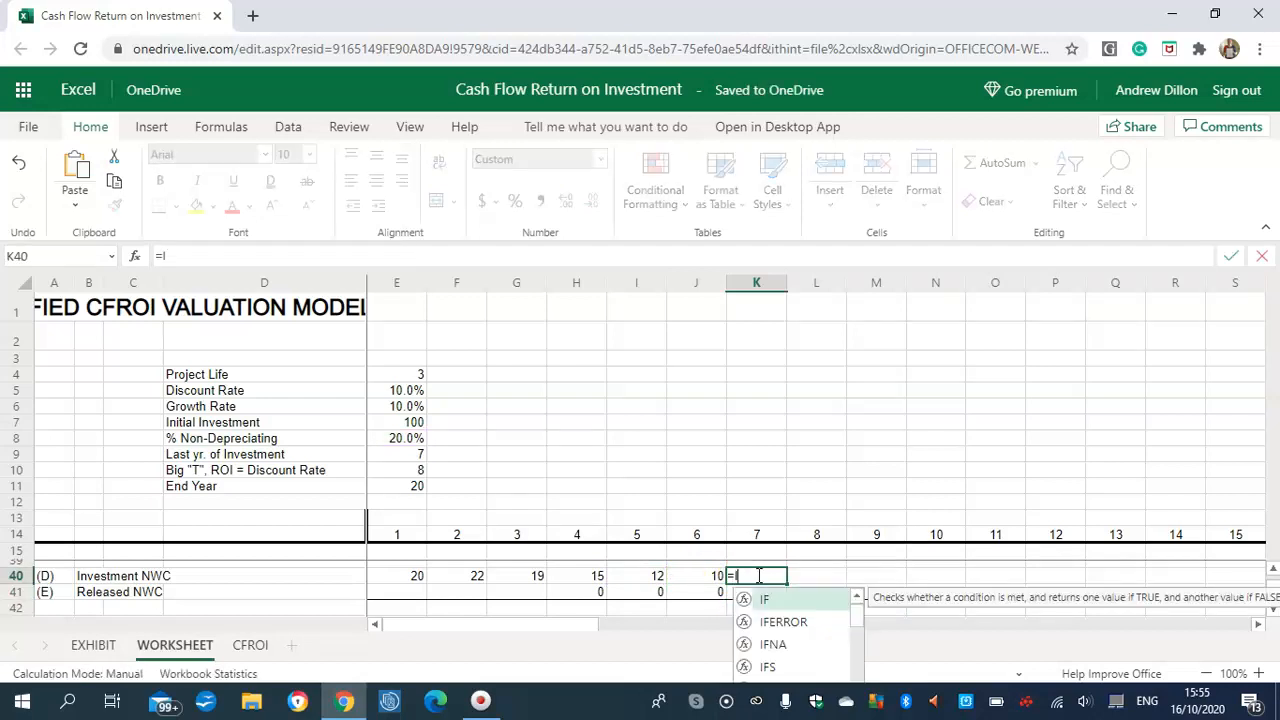
{"action": "type", "text": "F("}
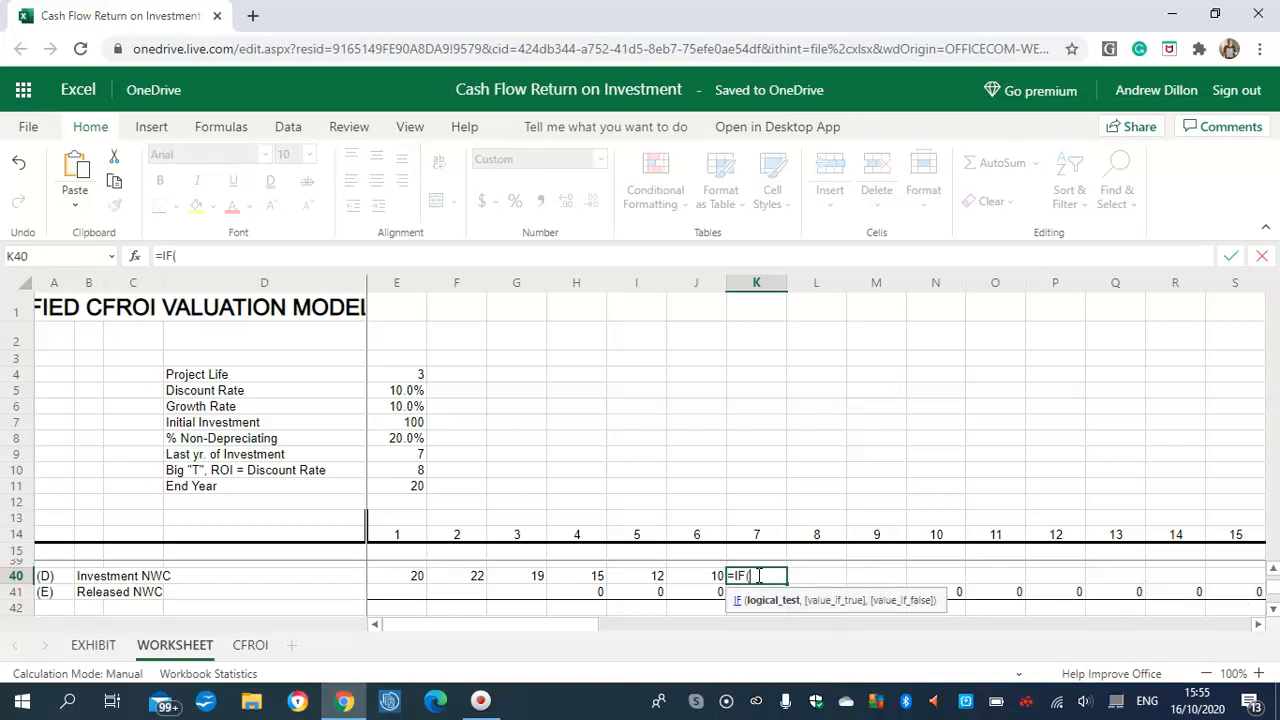
{"action": "type", "text": "K14<"}
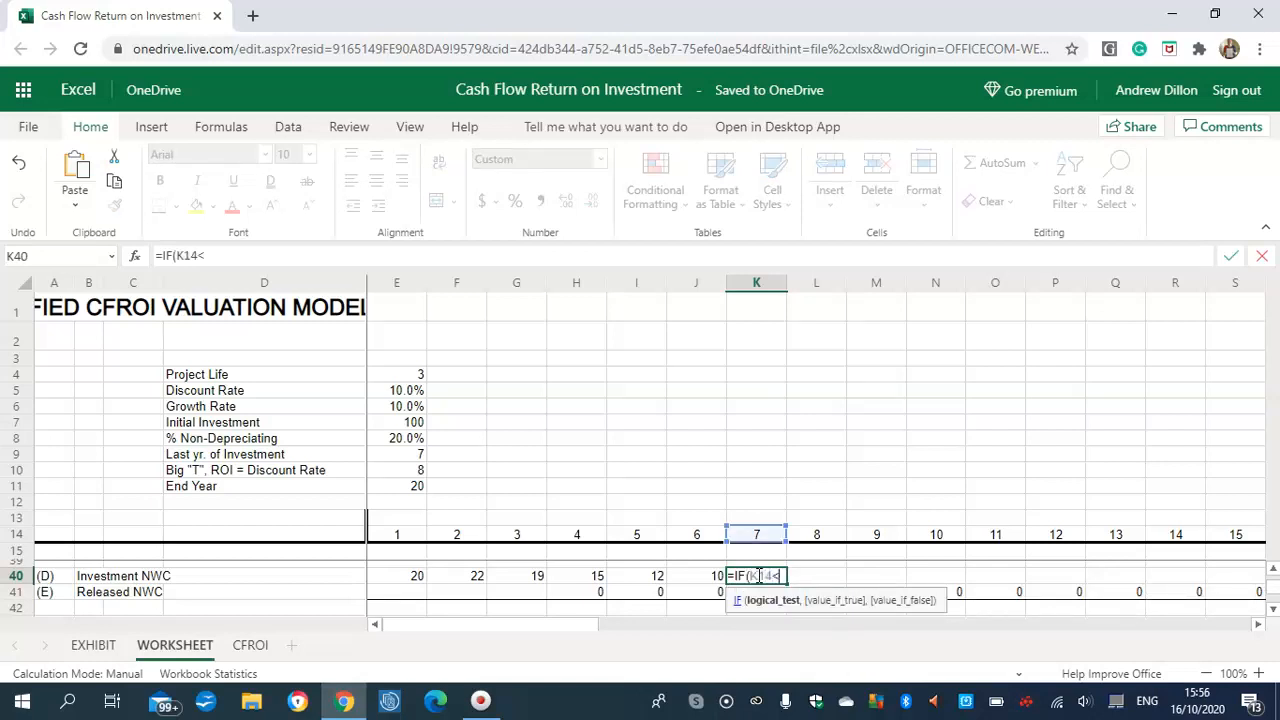
{"action": "type", "text": "=$E9"}
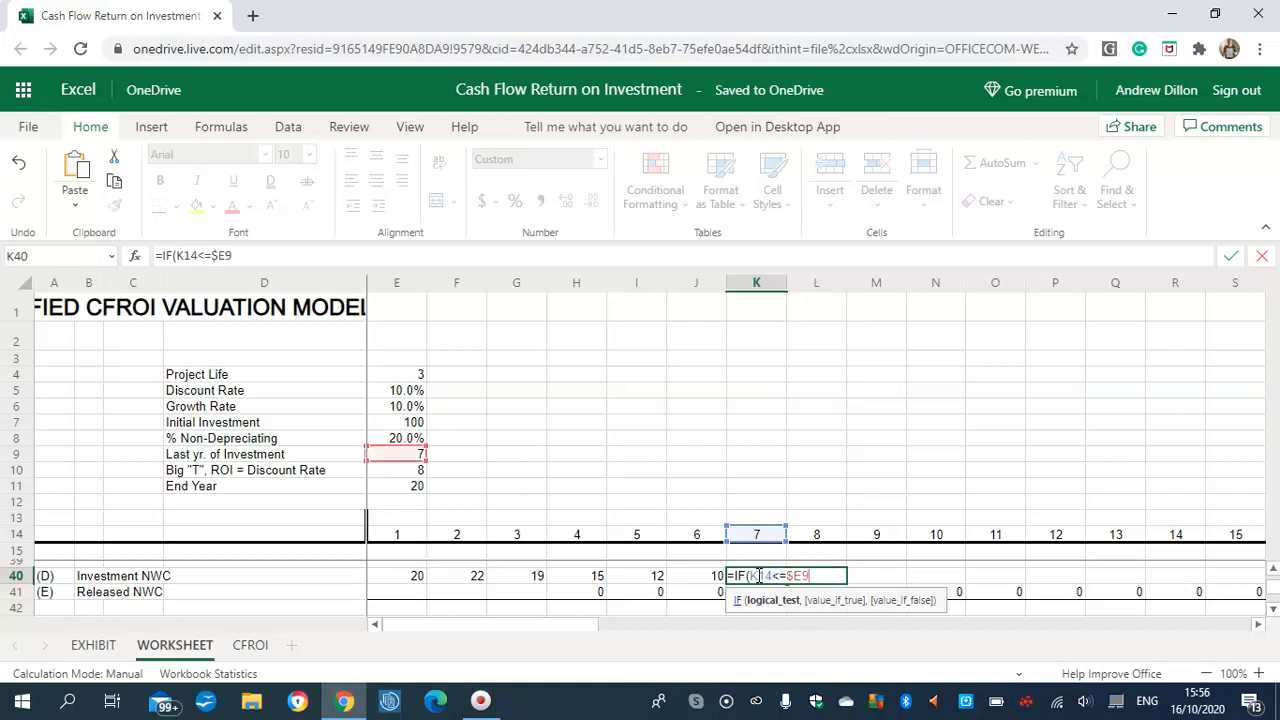
{"action": "type", "text": ",(J40+"}
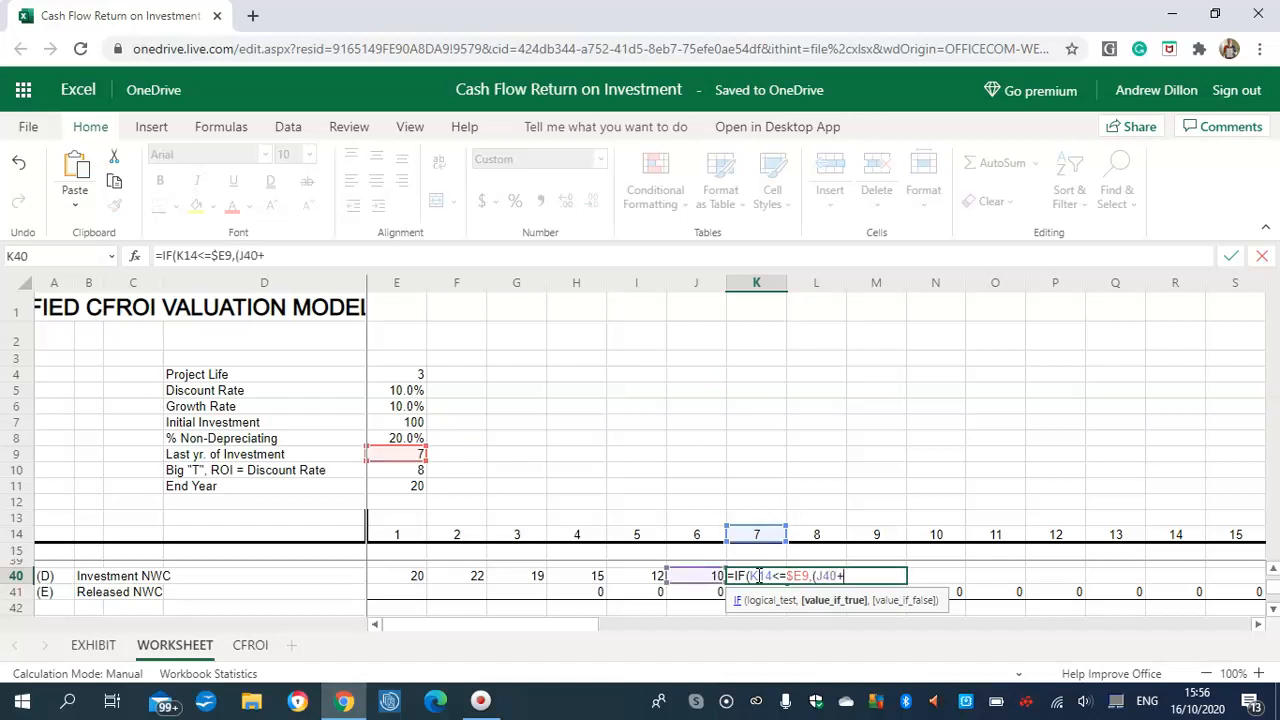
{"action": "type", "text": "J45)*$E8*"}
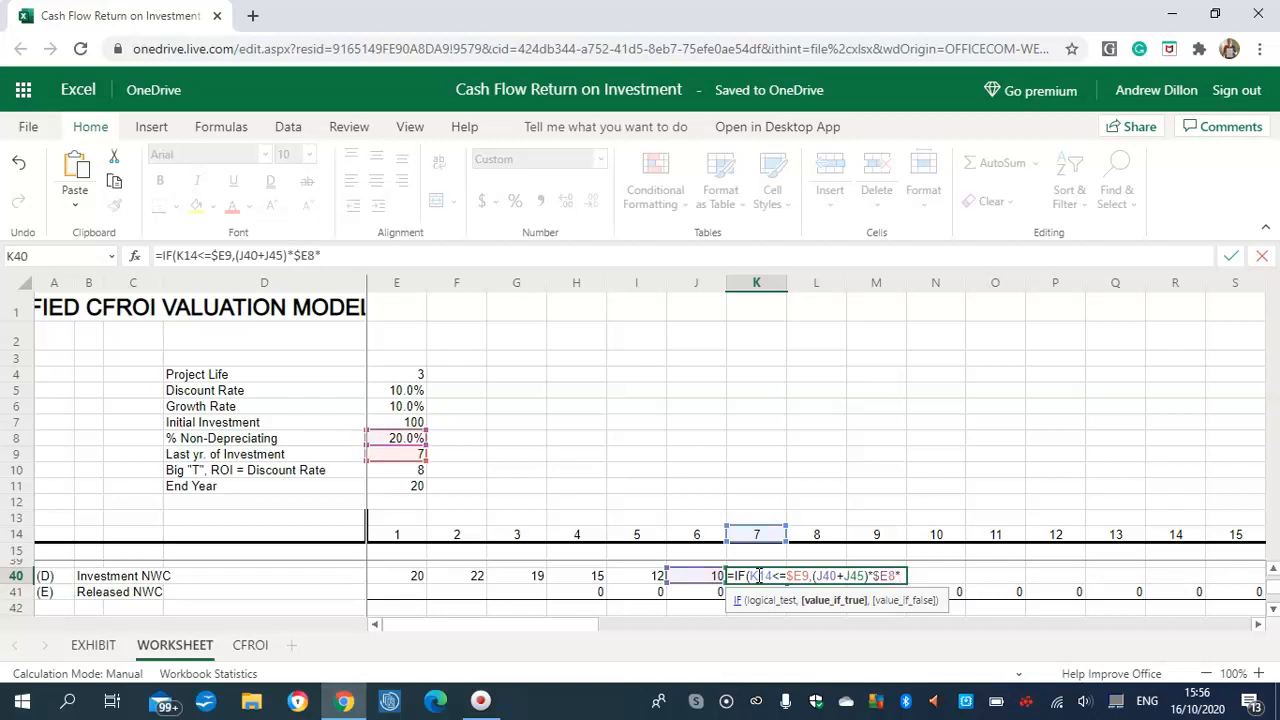
{"action": "type", "text": "(1+K1"}
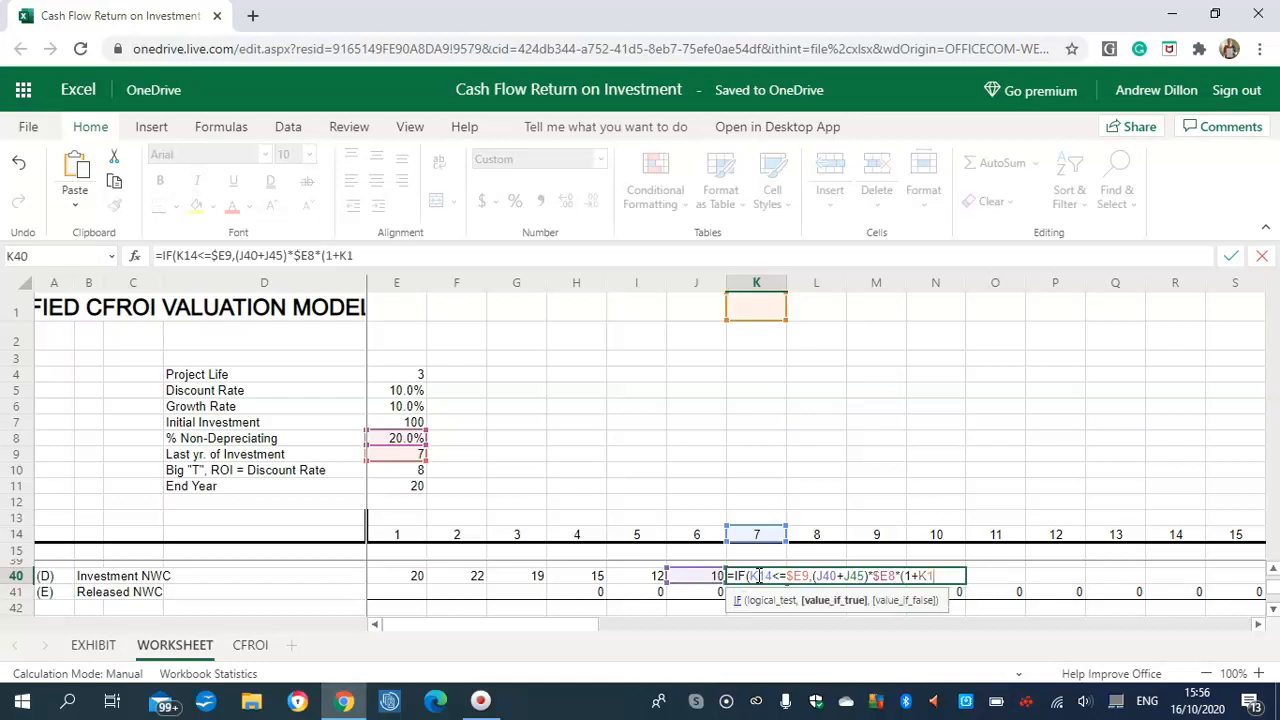
{"action": "type", "text": "6),0"}
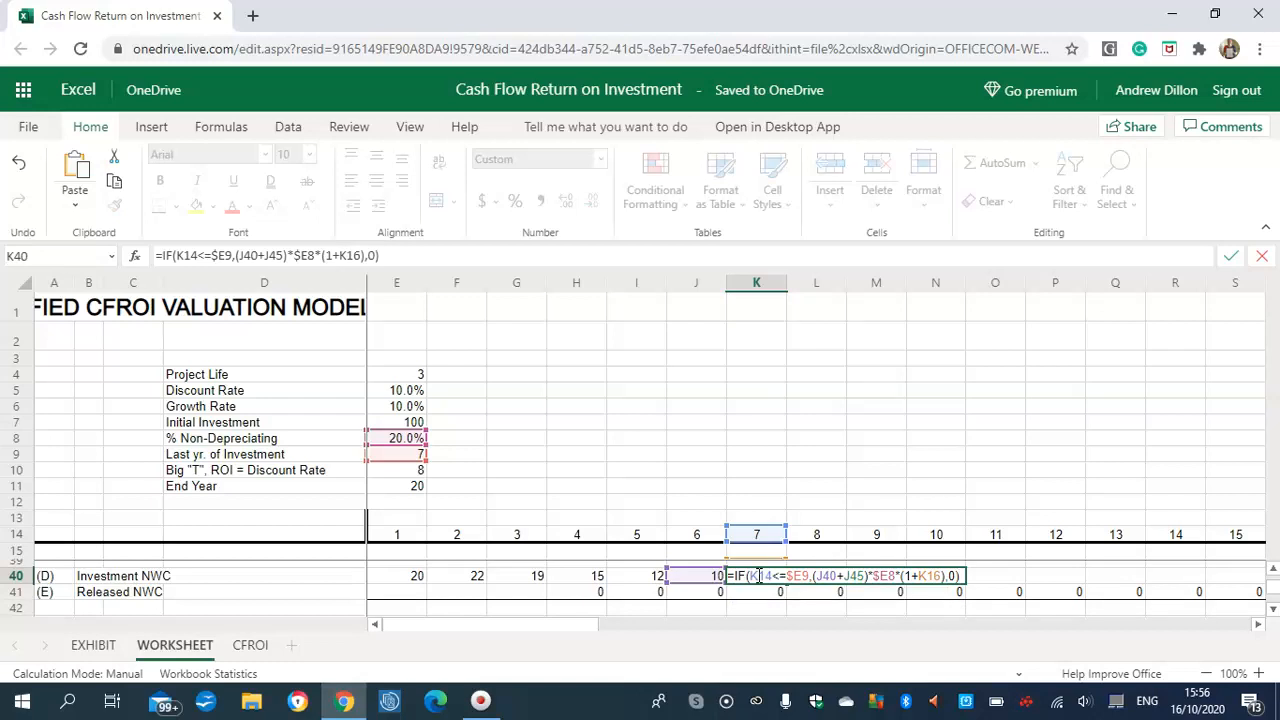
{"action": "type", "text": ")"}
{"action": "key", "text": "Return"}
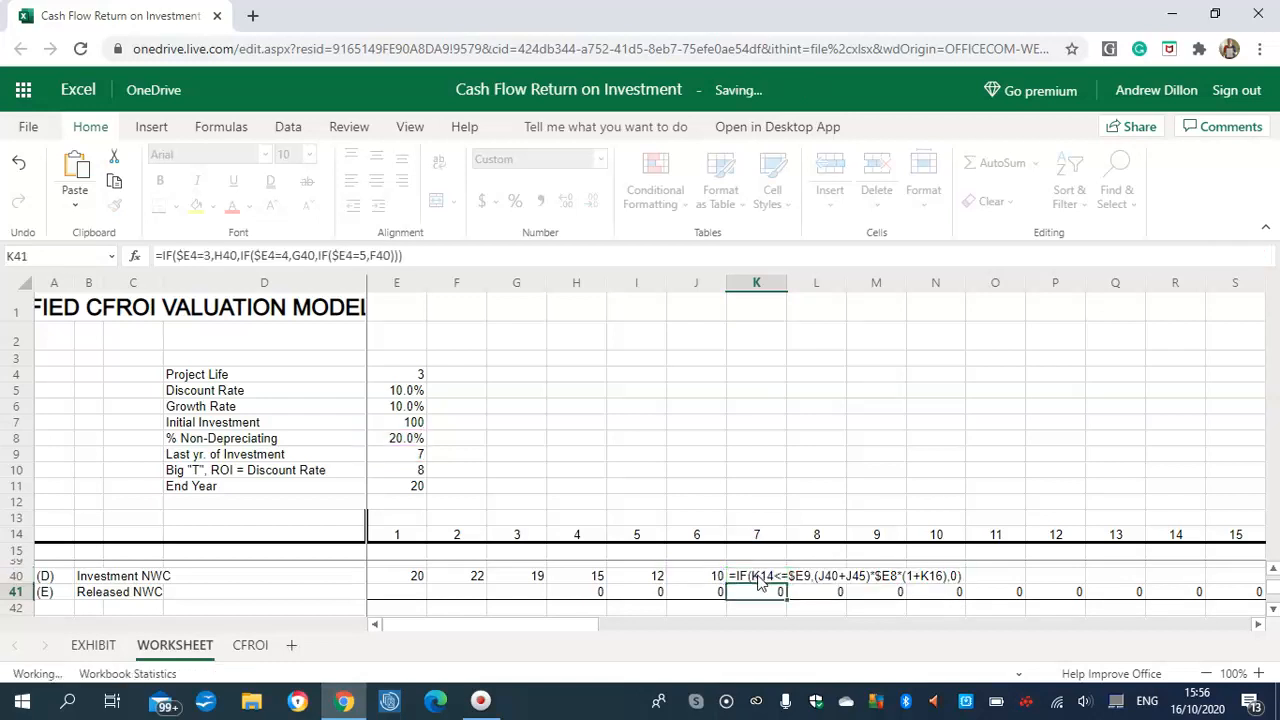
{"action": "left_click", "coordinate": [775, 577]}
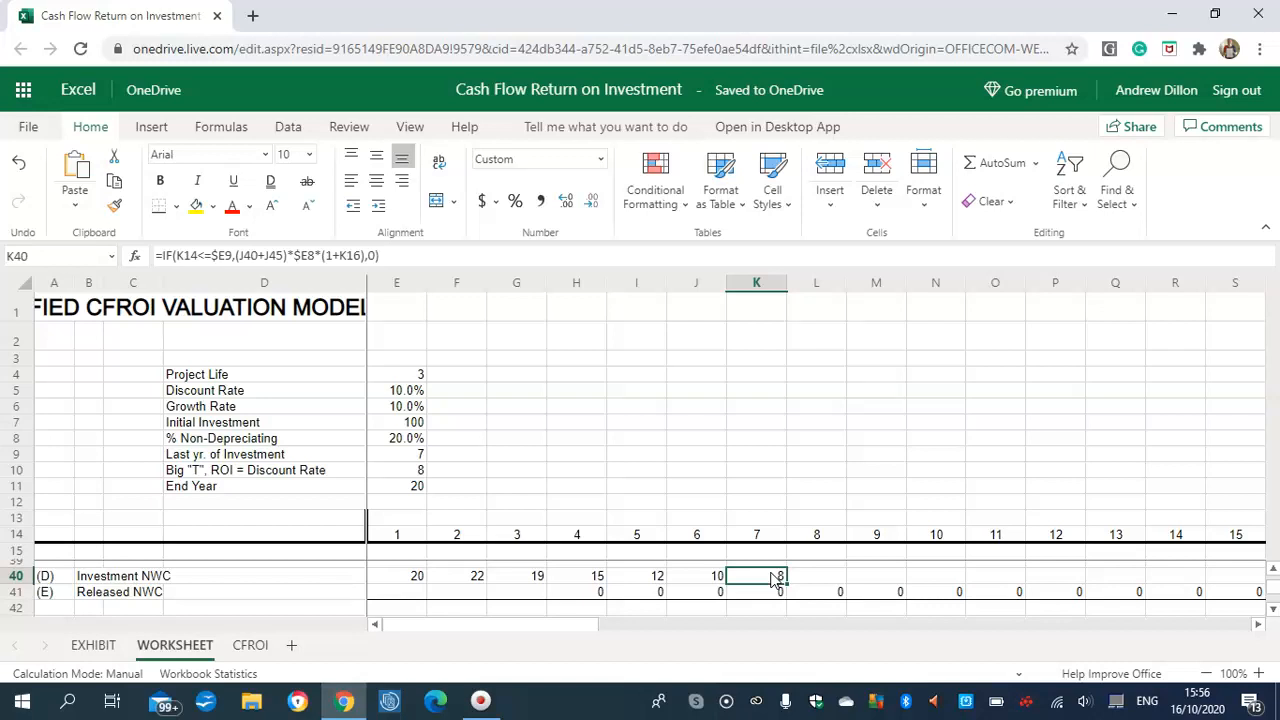
Examine the Released NWC formulas in row 41 from year 4 through year 9, cells H41 to M41.
{"action": "left_click", "coordinate": [592, 593]}
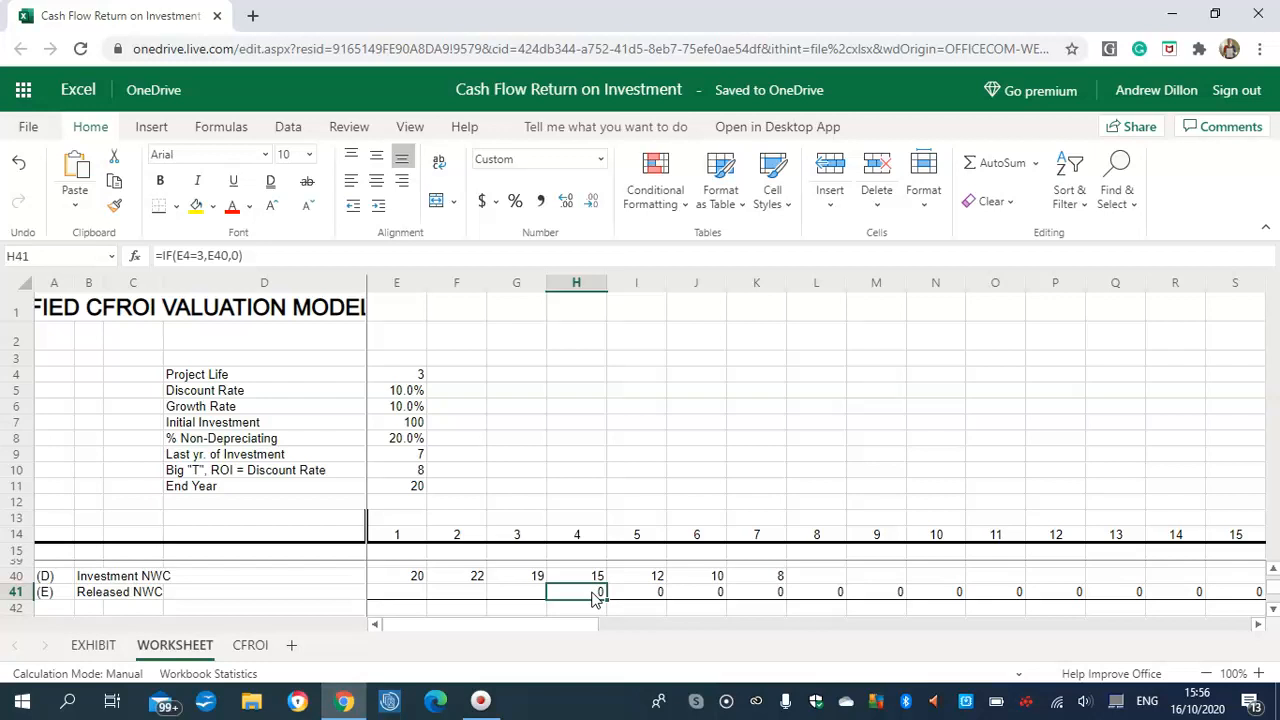
{"action": "key", "text": "Right"}
{"action": "key", "text": "Right"}
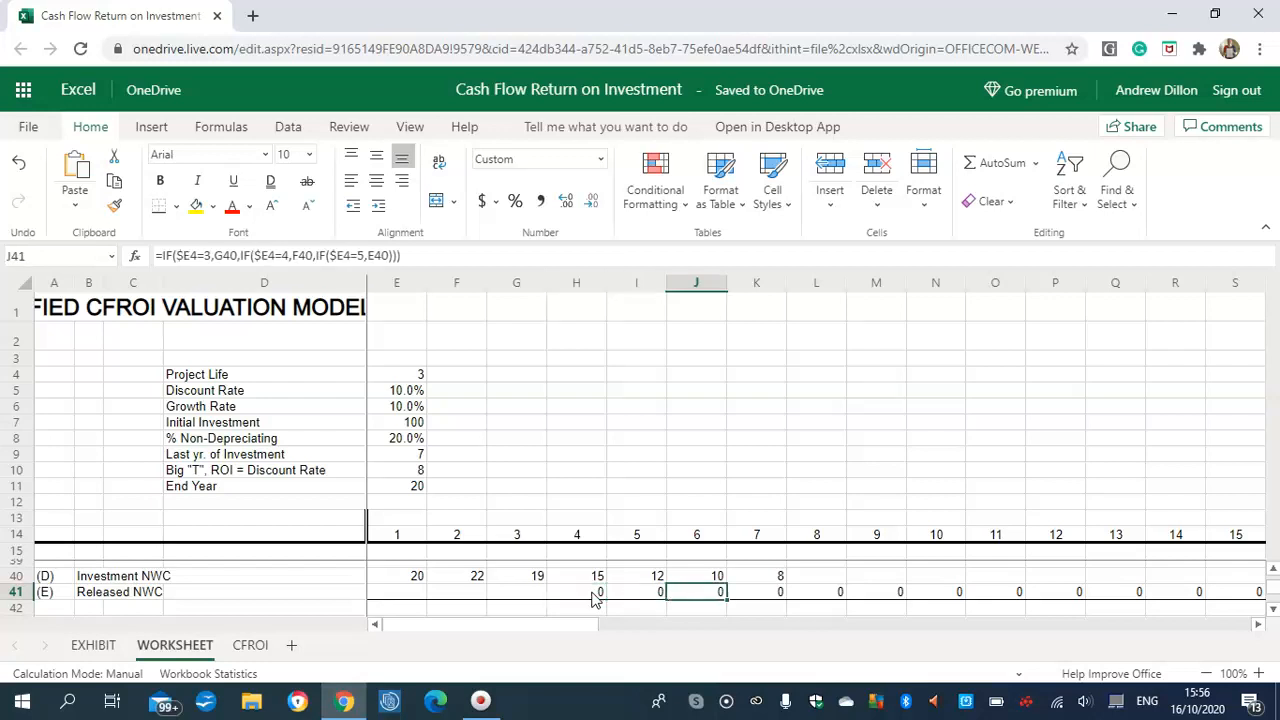
{"action": "left_click", "coordinate": [595, 597]}
{"action": "key", "text": "Right"}
{"action": "key", "text": "Right"}
{"action": "key", "text": "Right"}
{"action": "key", "text": "Right"}
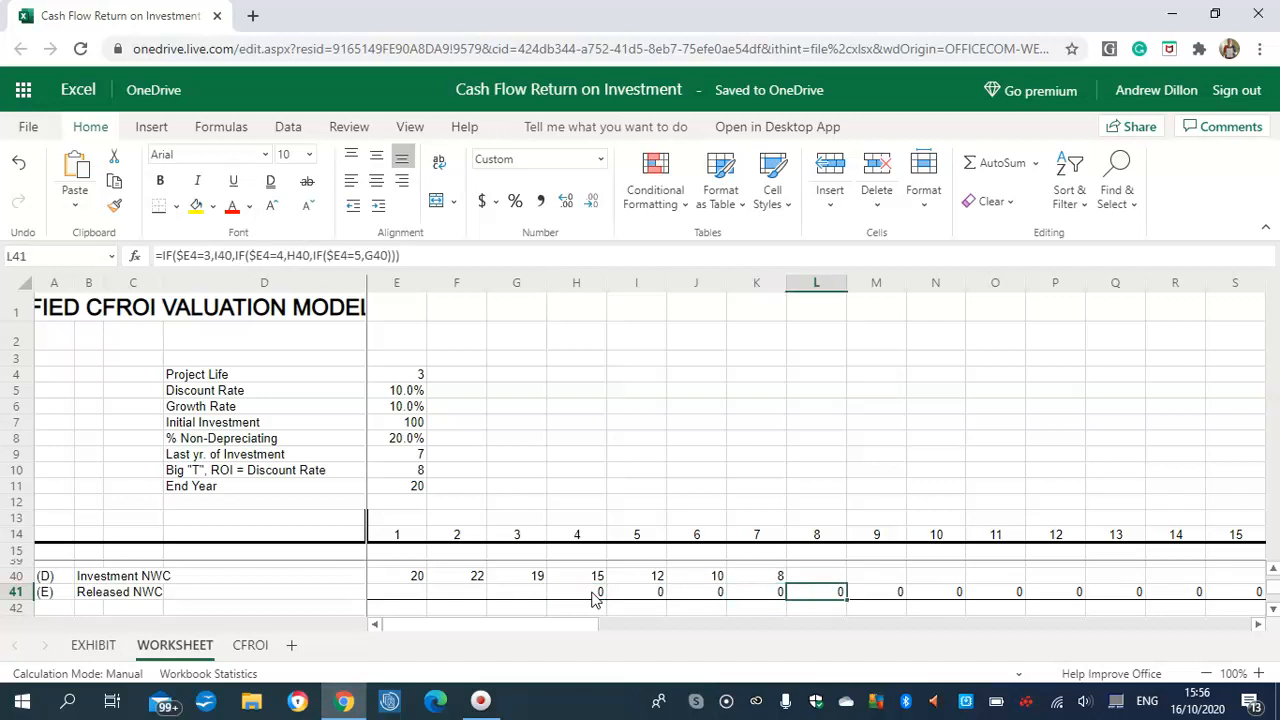
{"action": "key", "text": "Right"}
{"action": "key", "text": "Left"}
{"action": "key", "text": "Left"}
{"action": "key", "text": "Left"}
Review the year 6 and year 7 Investment NWC formulas in J40 and K40, ending on the year 8 cell L40.
{"action": "key", "text": "Up"}
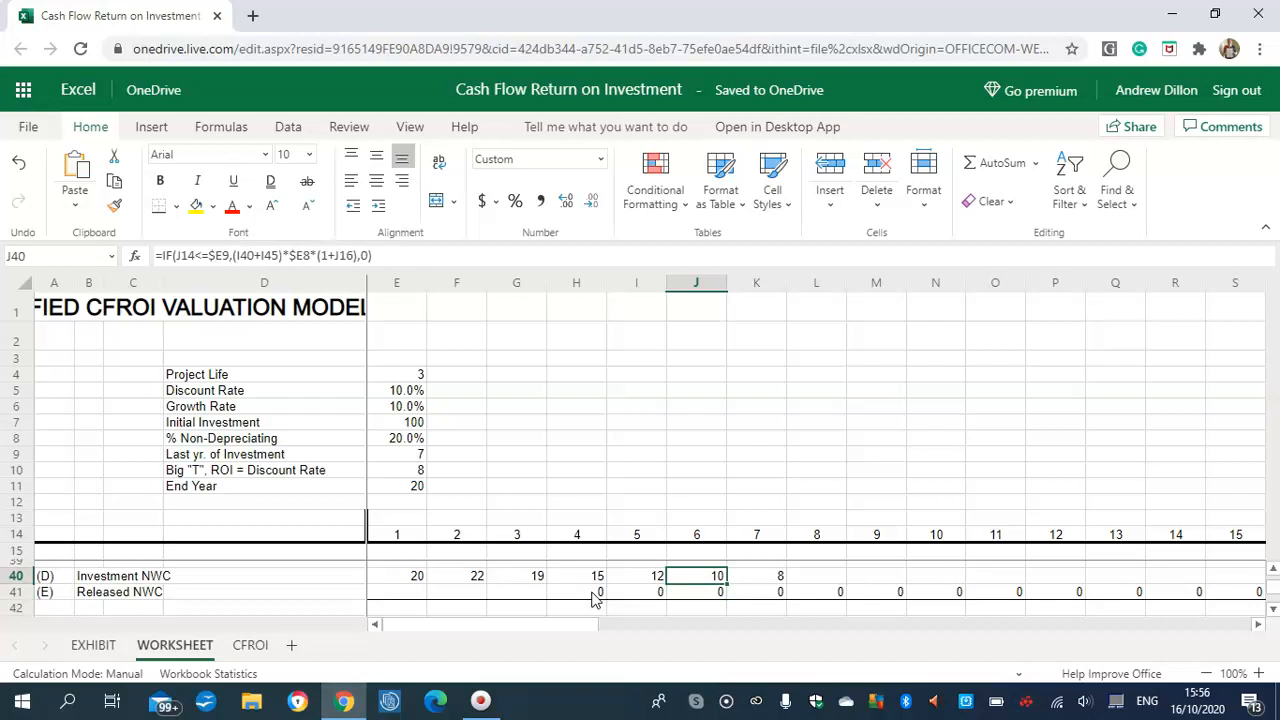
{"action": "key", "text": "Right"}
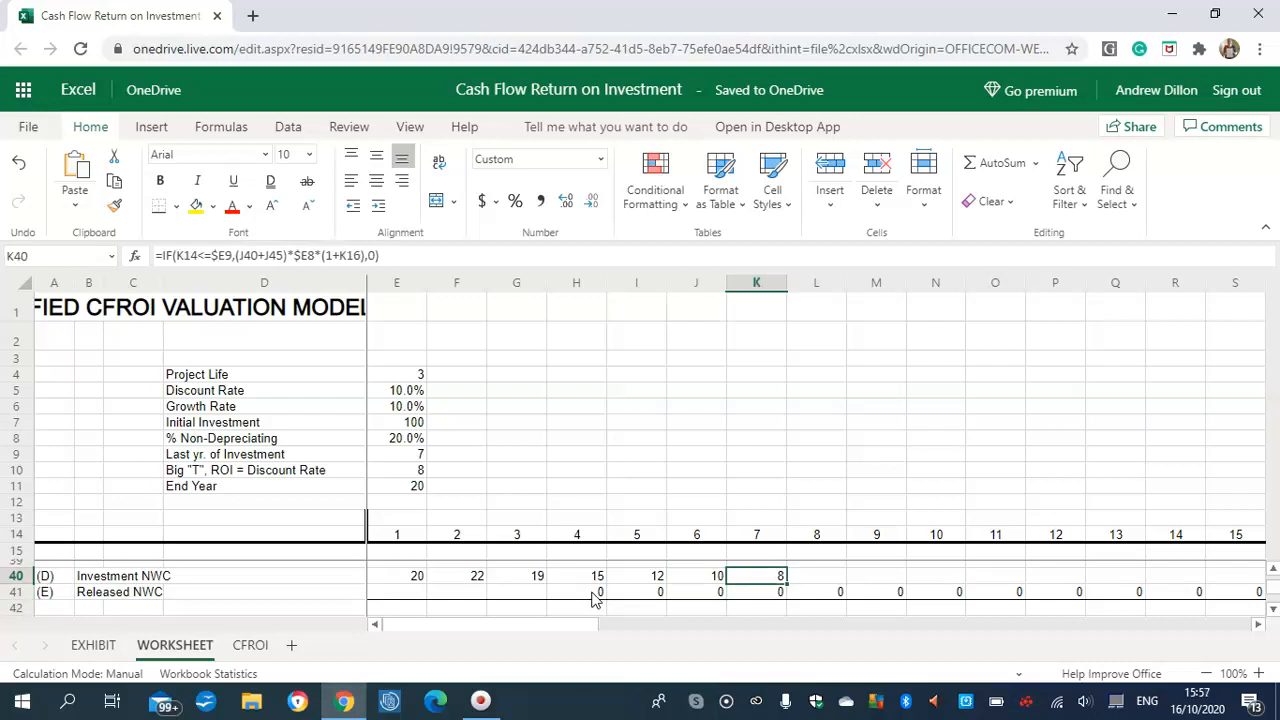
{"action": "key", "text": "Right"}
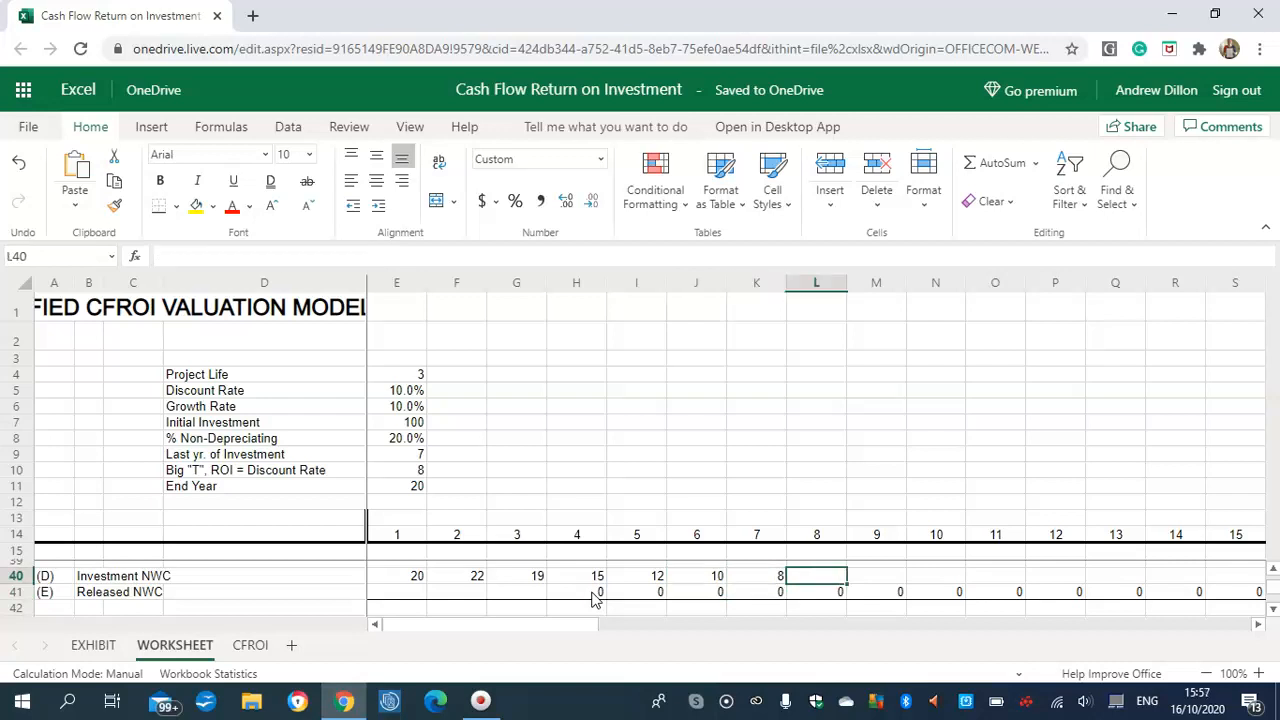